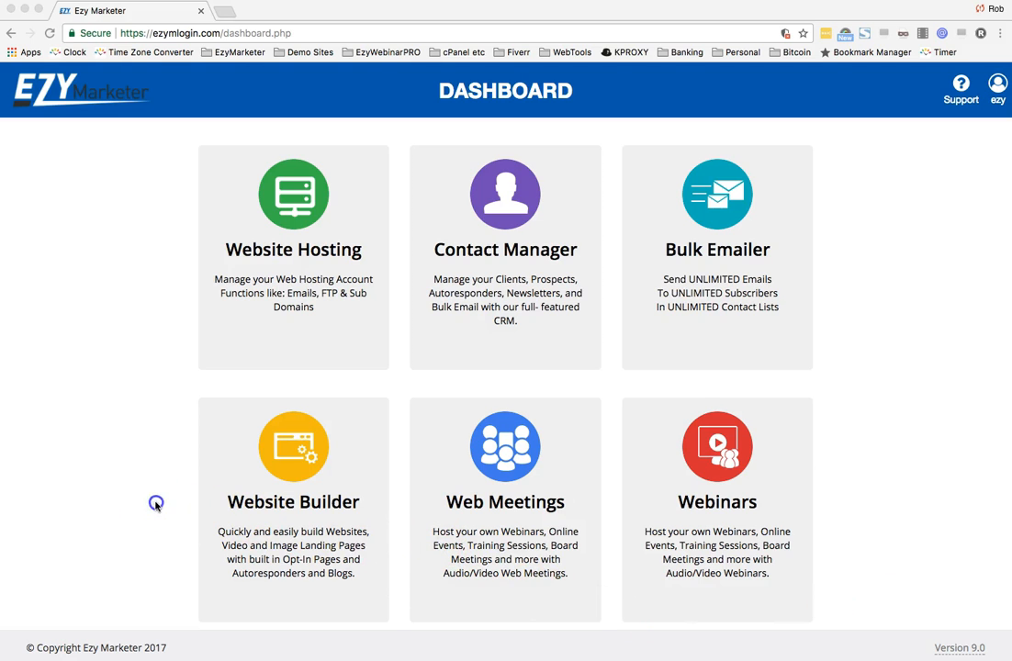
- Open the Website Builder and choose the blog template to reach the list of blogs
left_click(287, 535)
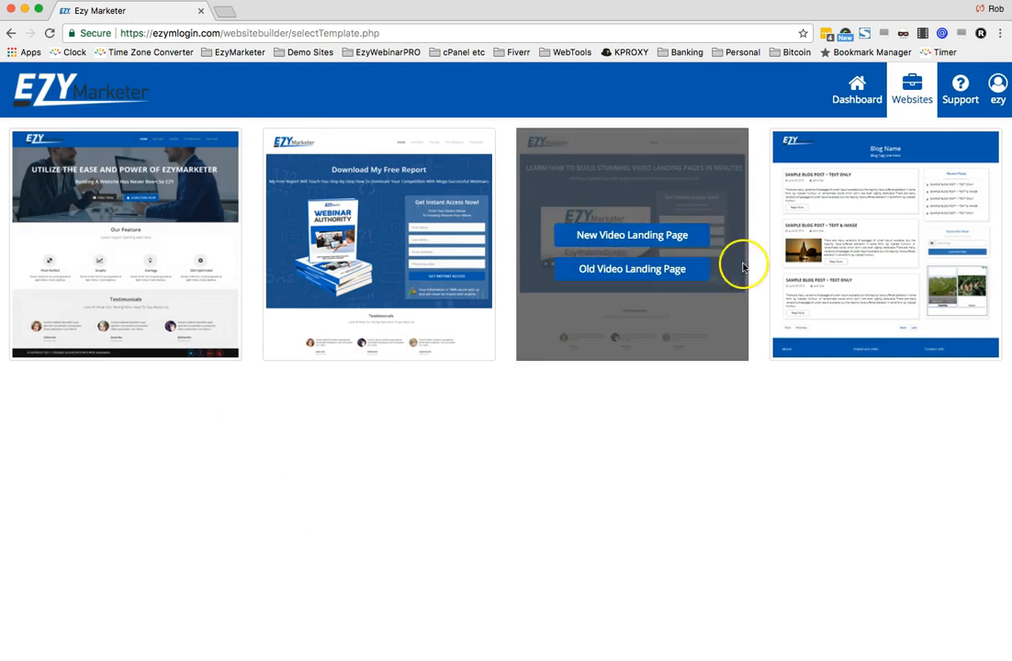
mouse_move(128, 233)
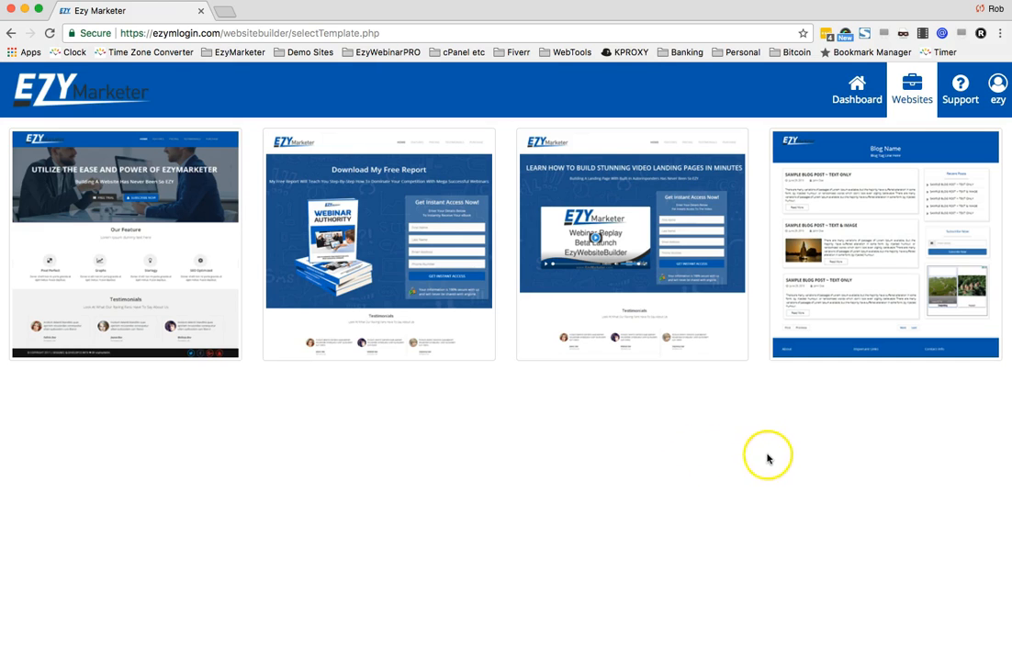
mouse_move(865, 274)
left_click(870, 237)
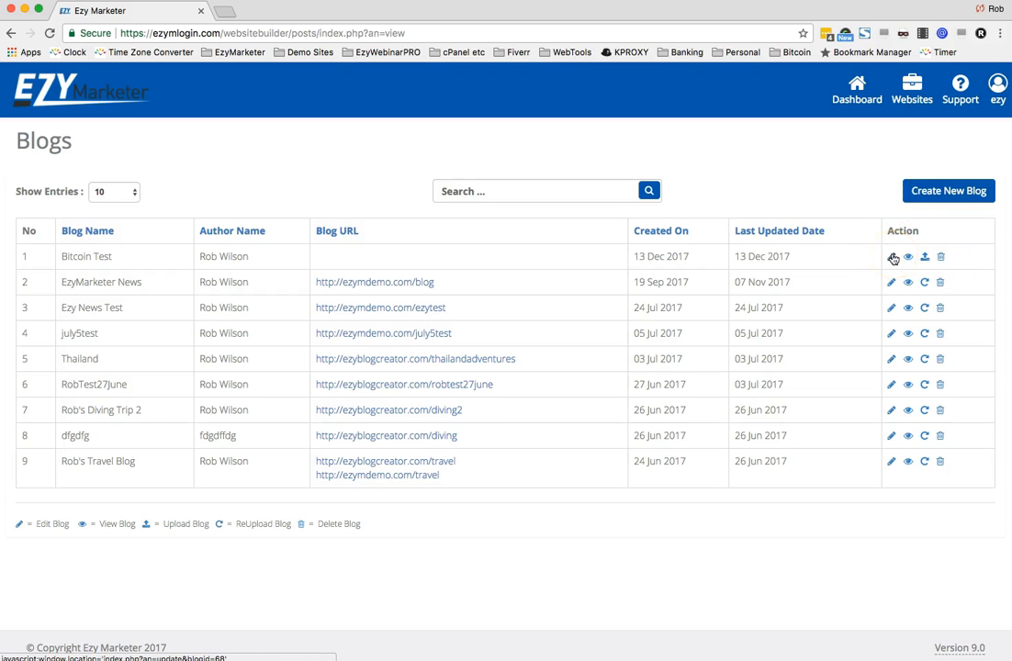
- Delete the Bitcoin Test blog from the blog list
left_click(941, 260)
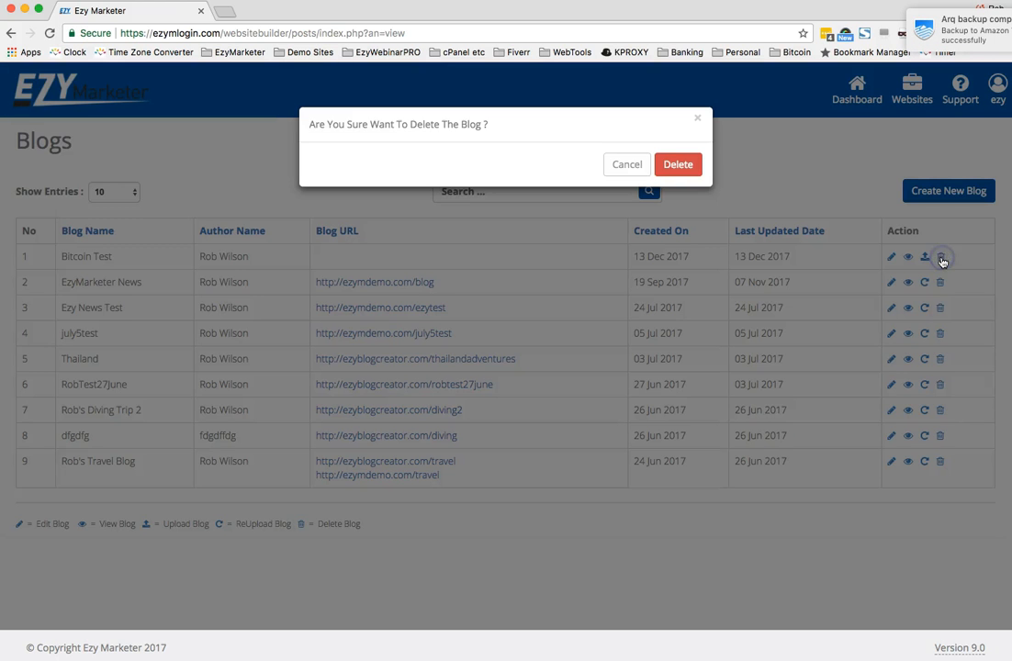
left_click(677, 164)
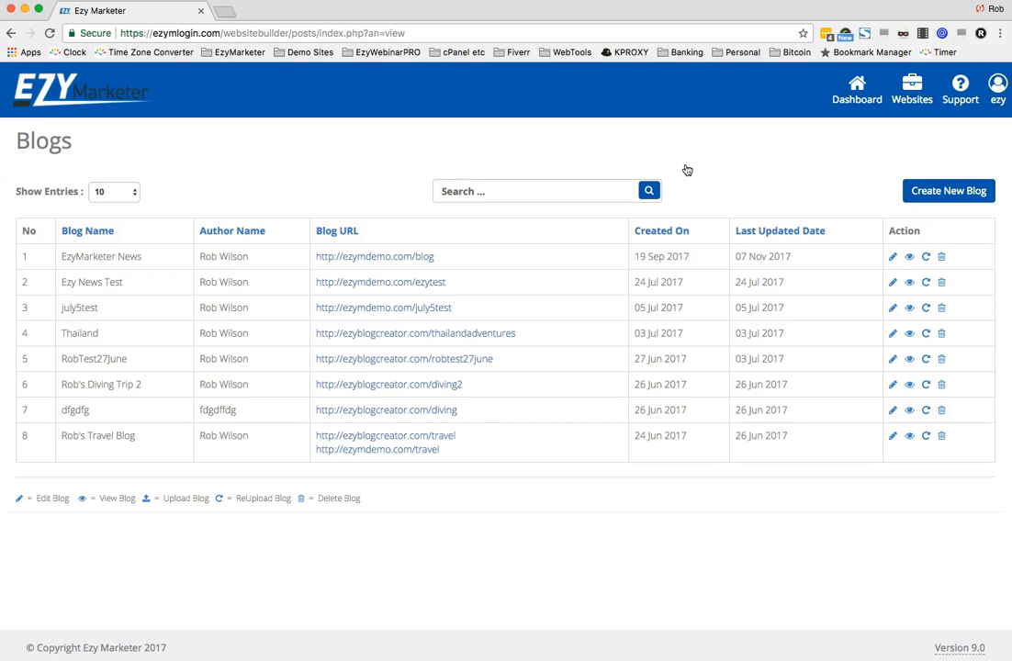
- Create a new blog named Bitcoin, filling in the author's full name, and submit it
left_click(937, 193)
left_click(609, 146)
type("Bitcoin")
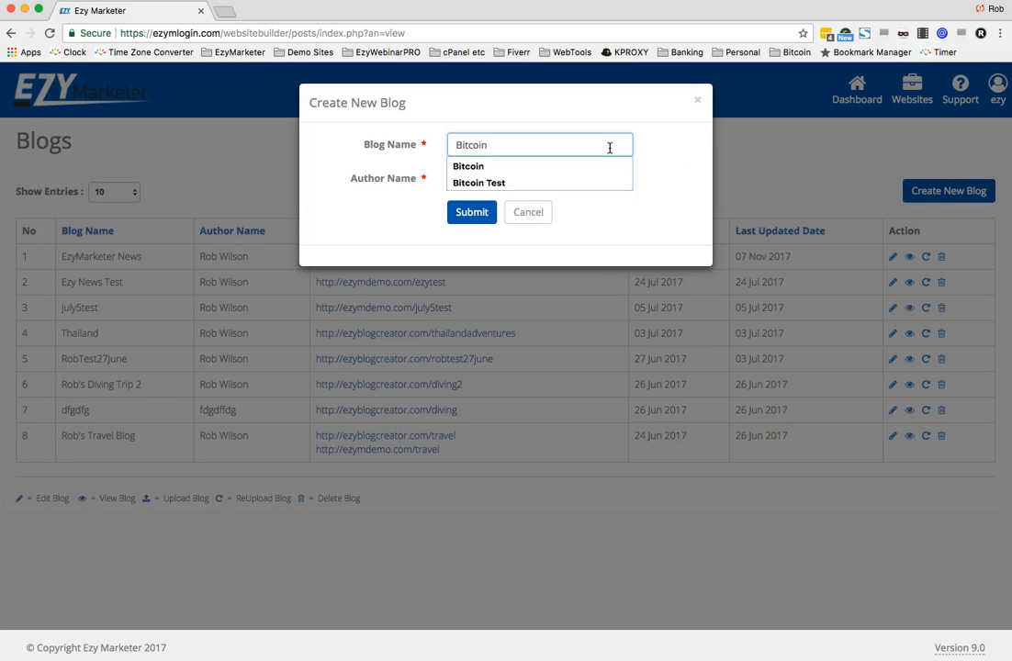
left_click(599, 165)
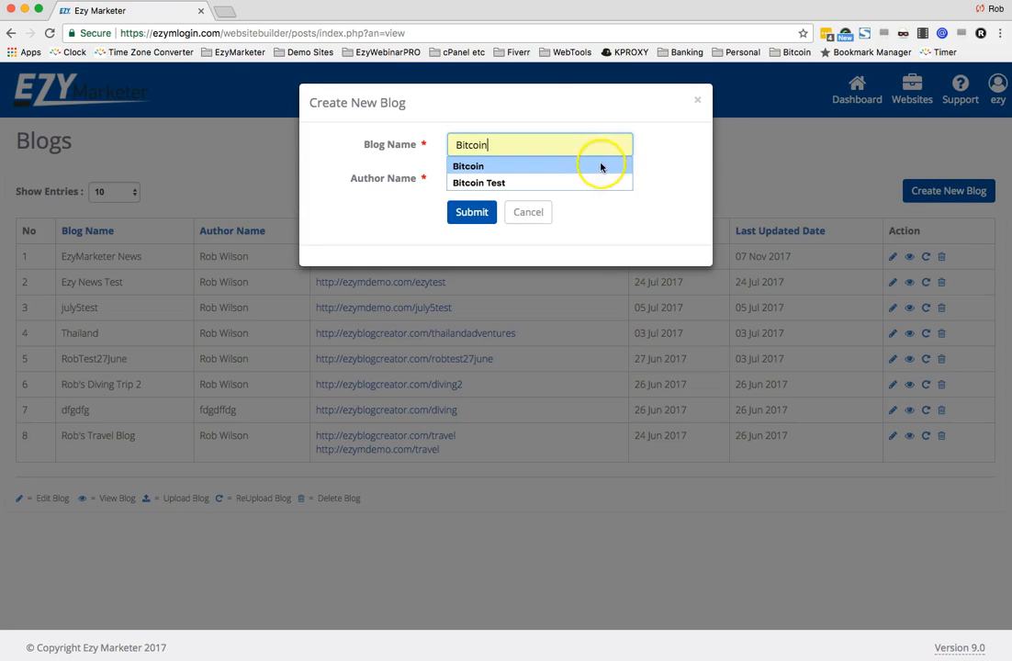
left_click(501, 178)
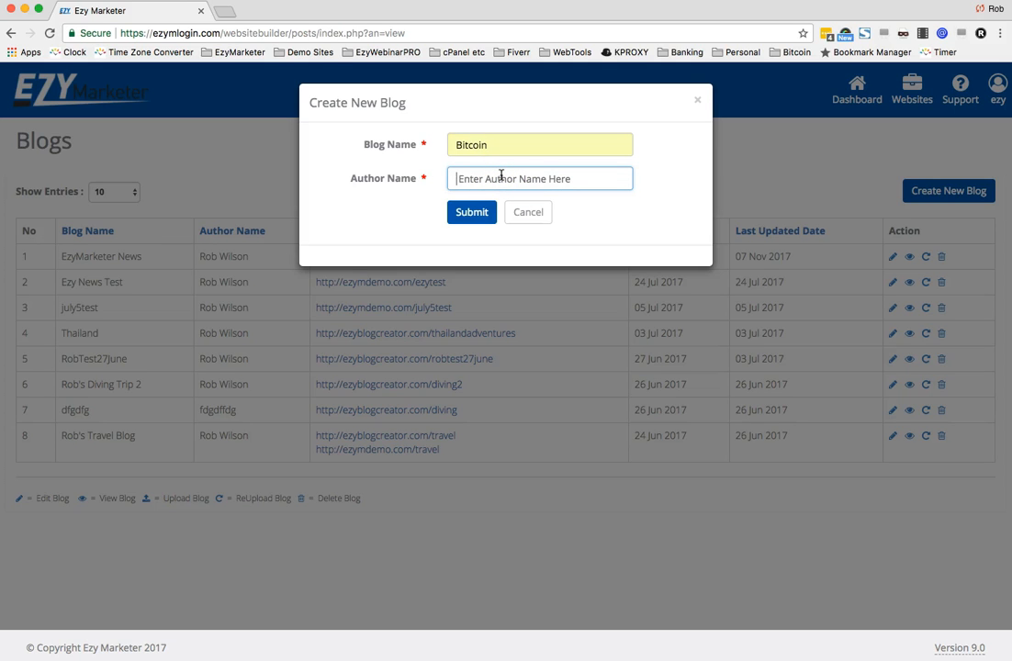
type("Rob ")
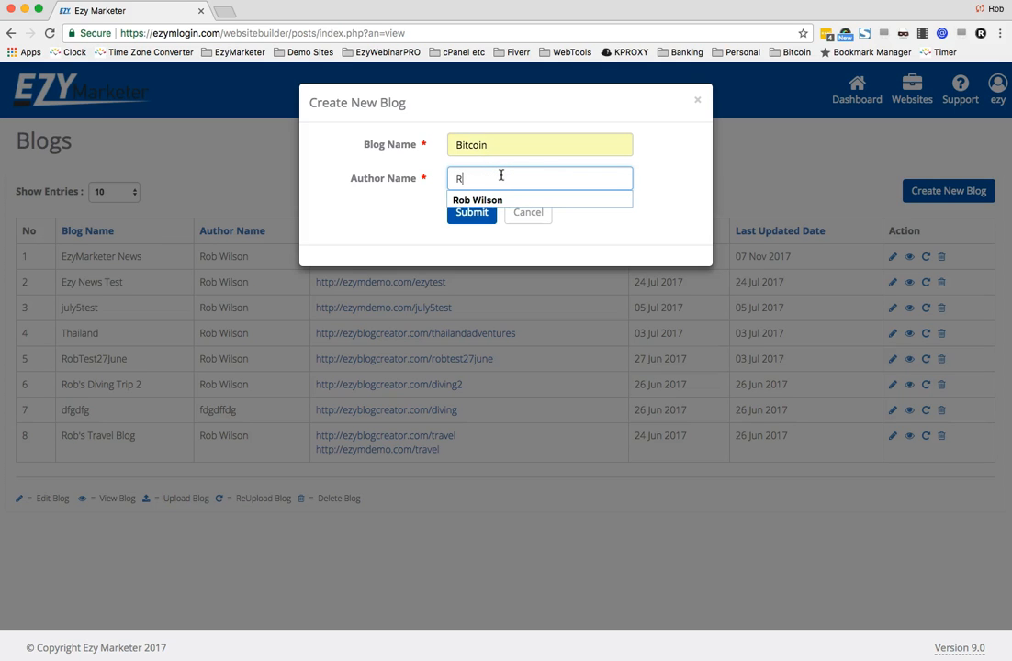
type("W")
left_click(492, 200)
left_click(469, 213)
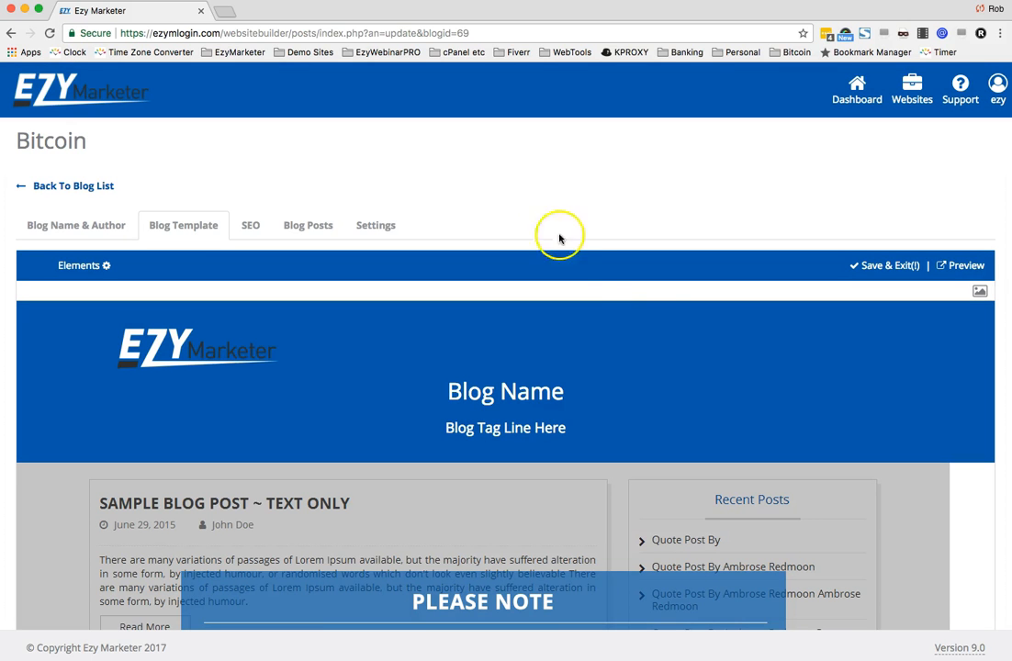
- Scroll through the blog template to examine its header, sample posts and notes
scroll(728, 378, "down", 2)
scroll(728, 378, "down", 2)
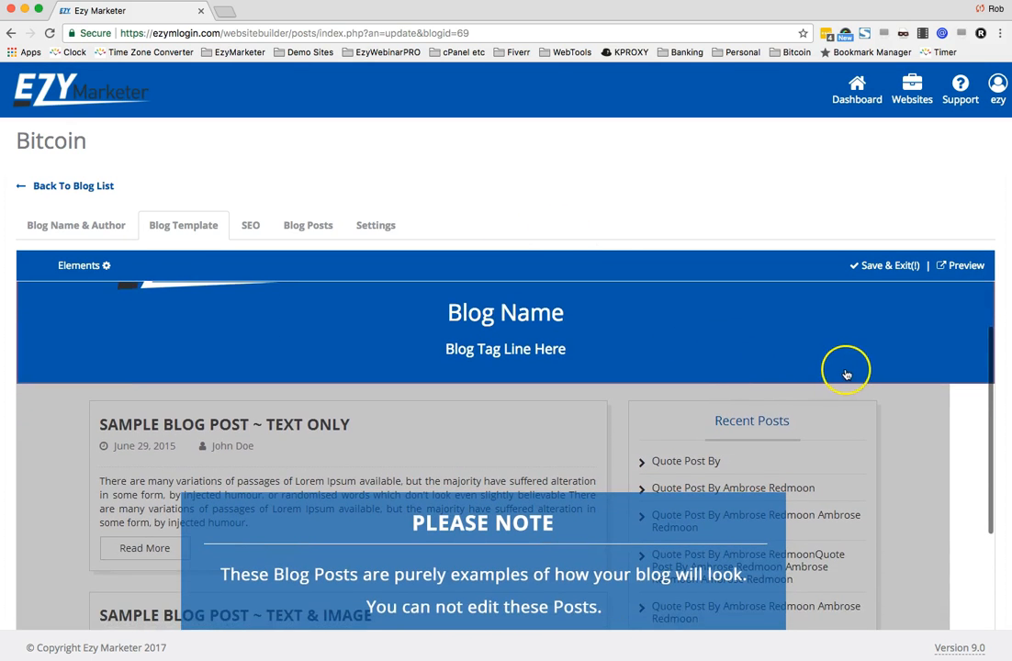
scroll(846, 373, "down", 2)
scroll(846, 373, "down", 5)
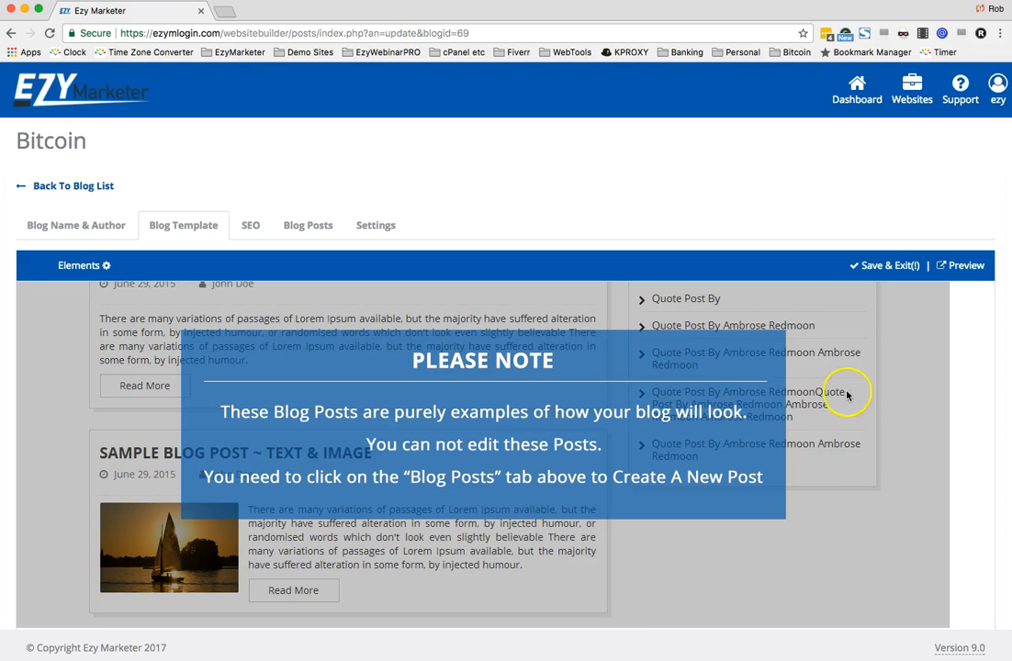
scroll(822, 480, "down", 1)
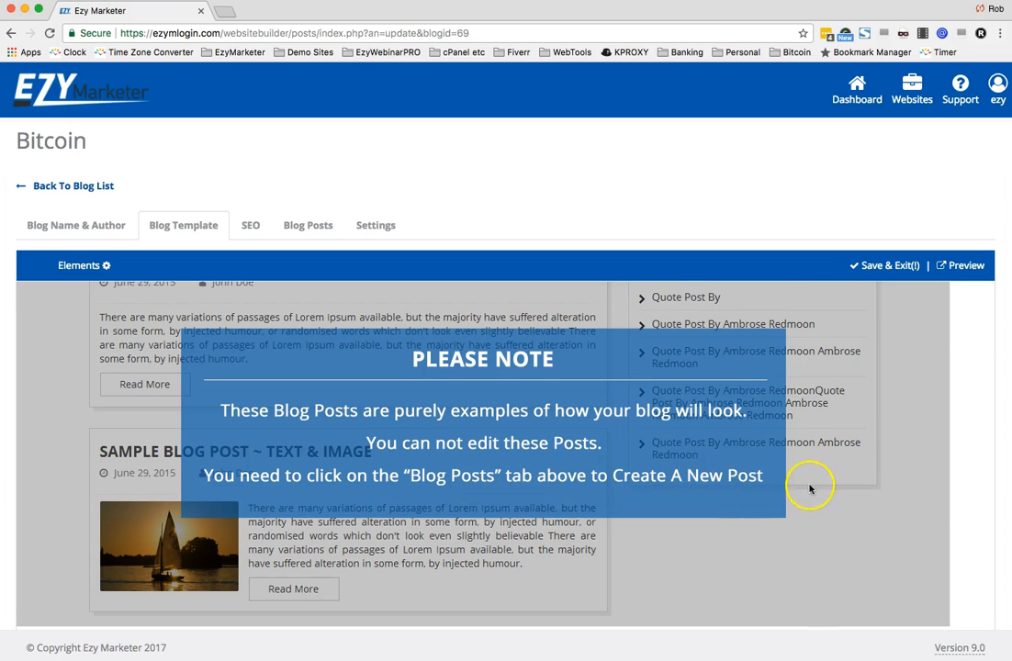
scroll(809, 486, "up", 3)
scroll(810, 488, "down", 4)
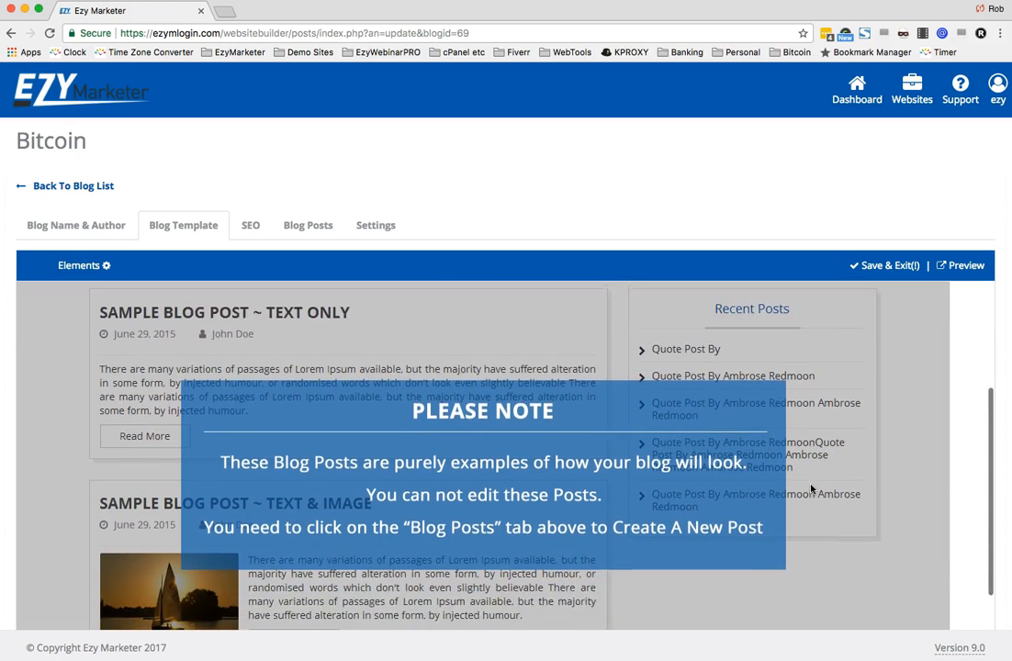
scroll(677, 470, "up", 5)
left_click(676, 470)
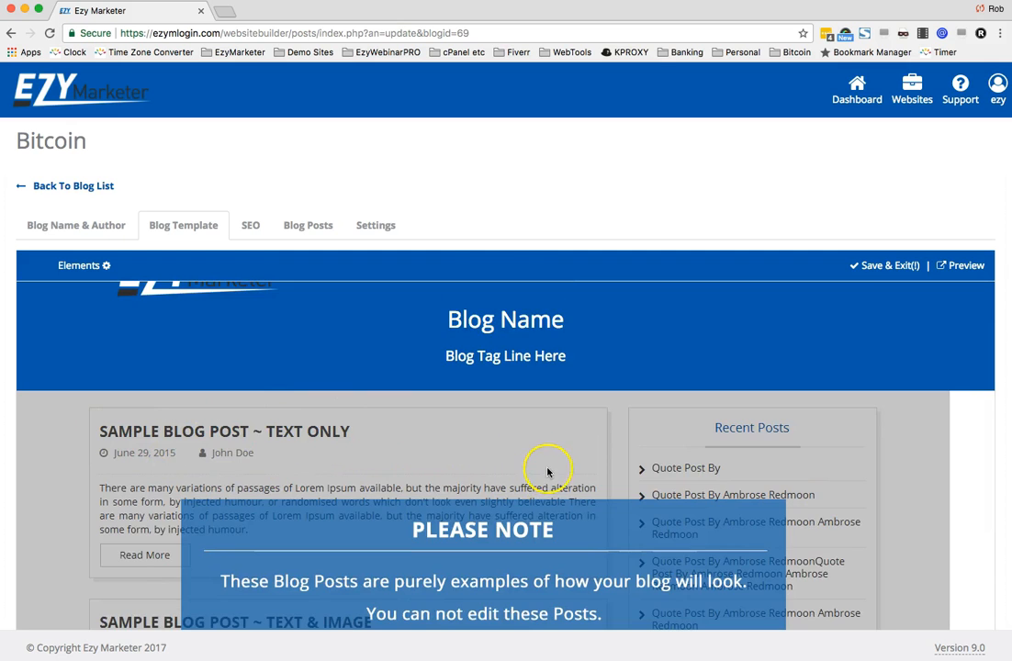
scroll(548, 472, "down", 5)
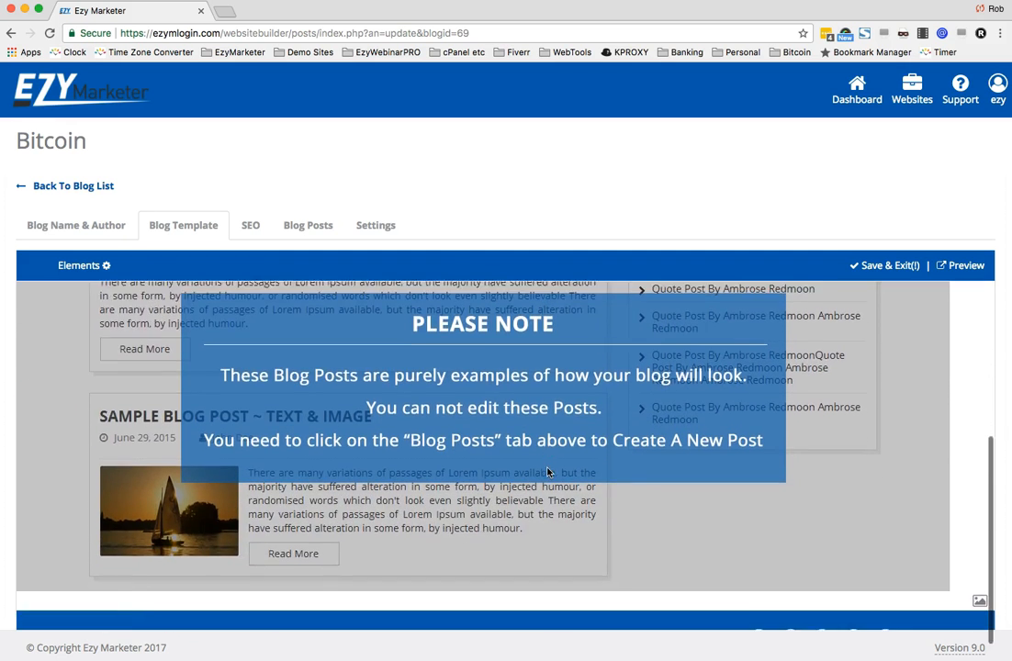
scroll(548, 472, "down", 3)
scroll(548, 472, "up", 4)
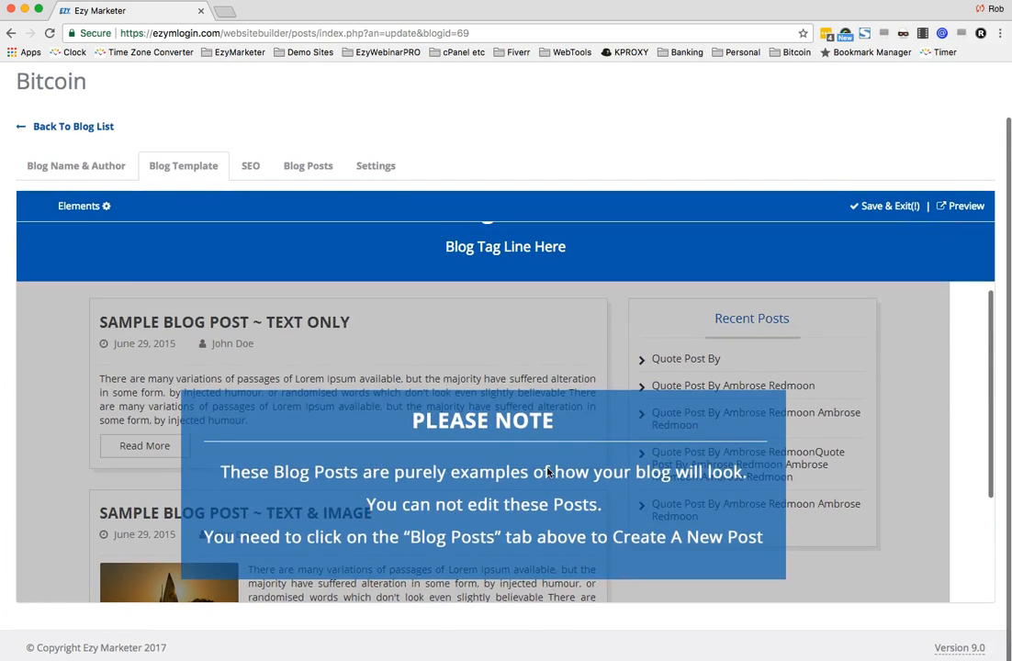
scroll(548, 472, "up", 4)
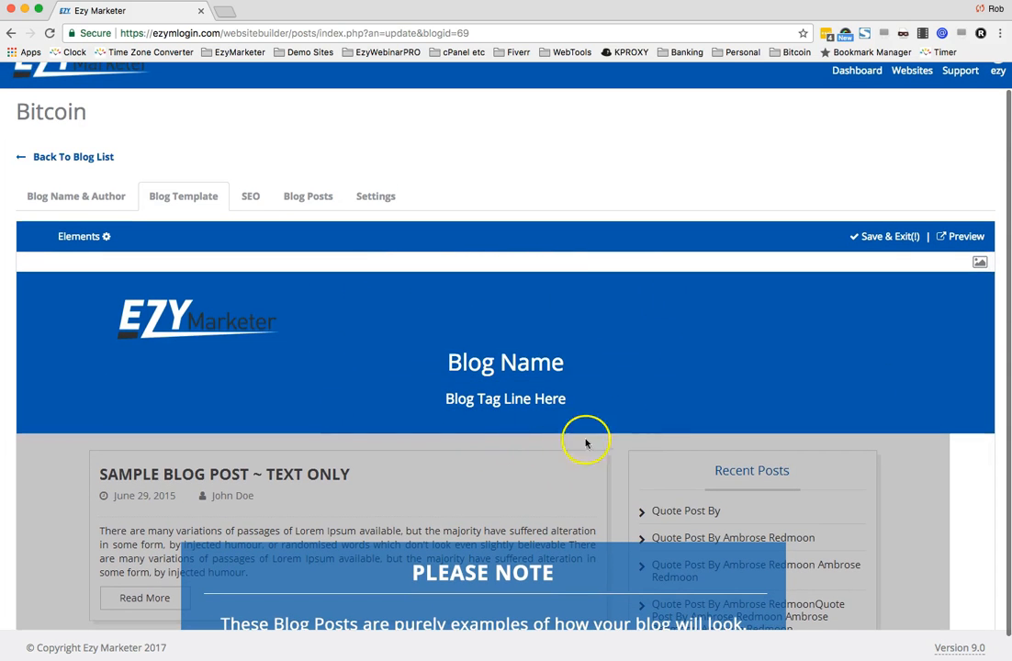
- Open the header's background style settings, inspect the colour options, and close the editor
left_click(980, 264)
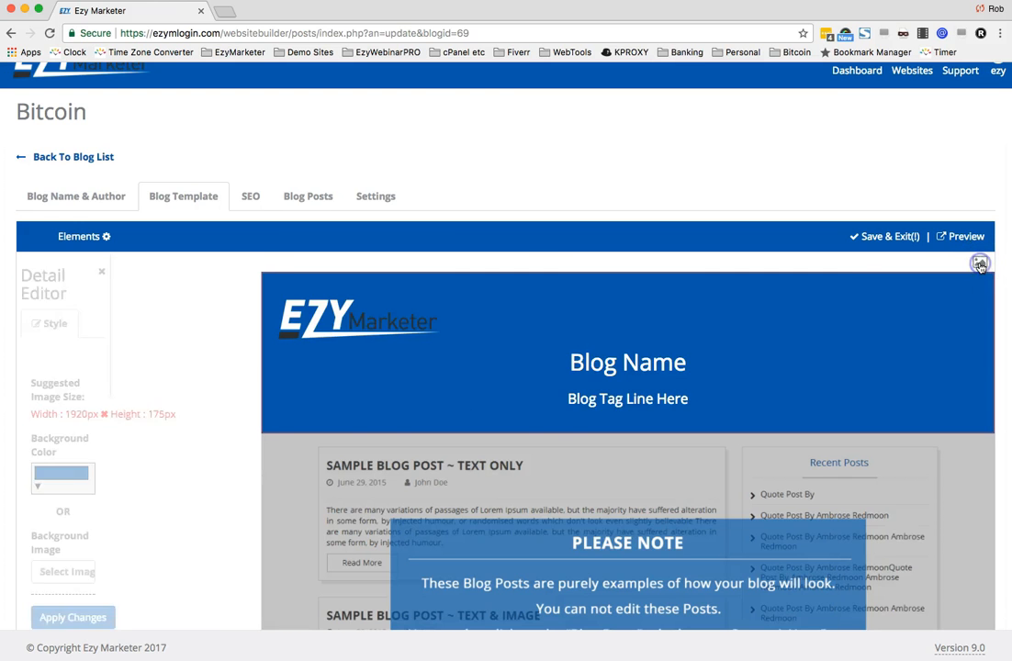
left_click(234, 429)
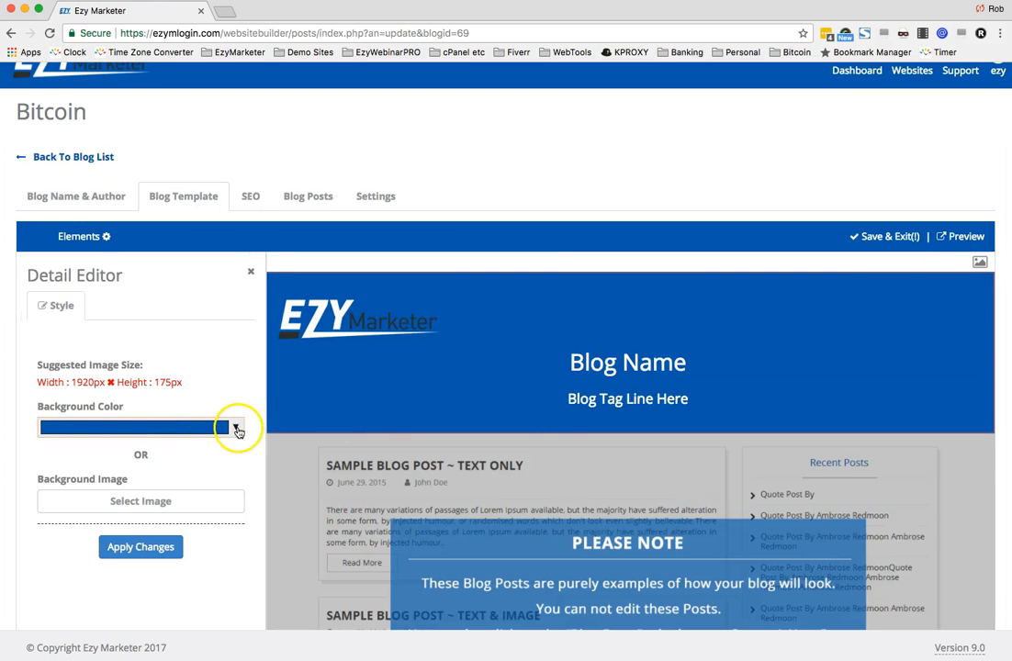
left_click(237, 429)
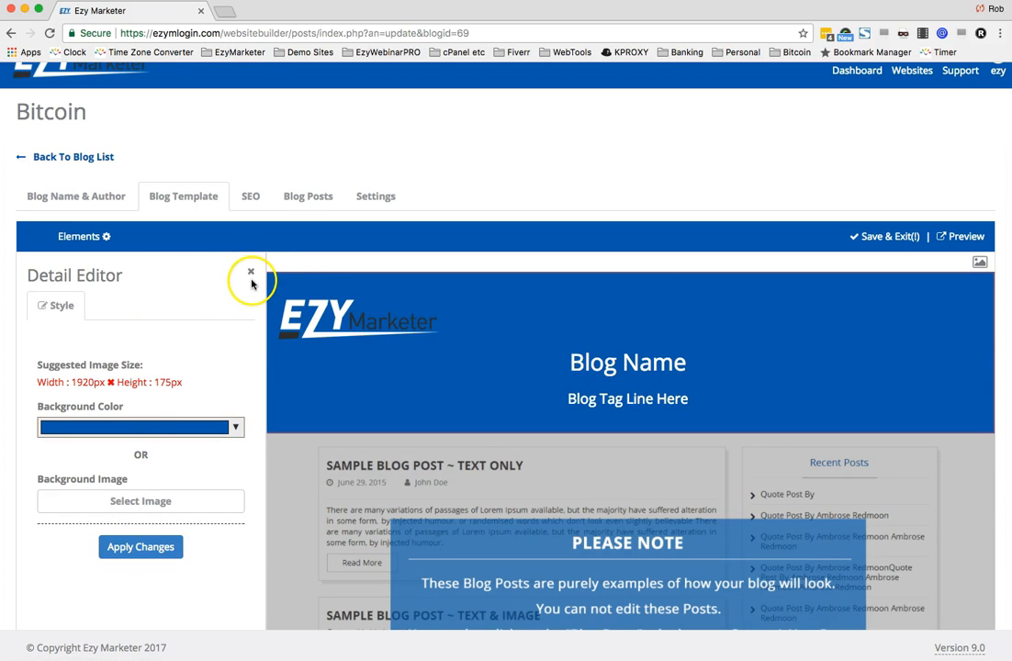
left_click(251, 271)
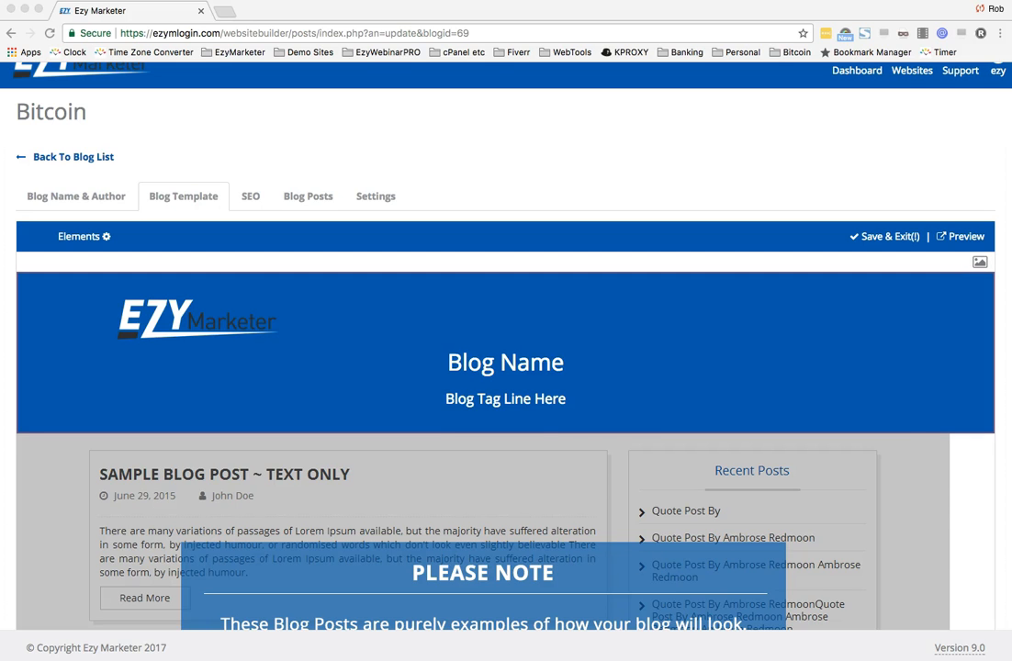
- Replace the Blog Name heading with the pasted text "Welcome To the TEAM EZY Blog"
double_click(518, 365)
triple_click(515, 301)
type("Welcome To the TEAM EZY Blog")
left_click(502, 360)
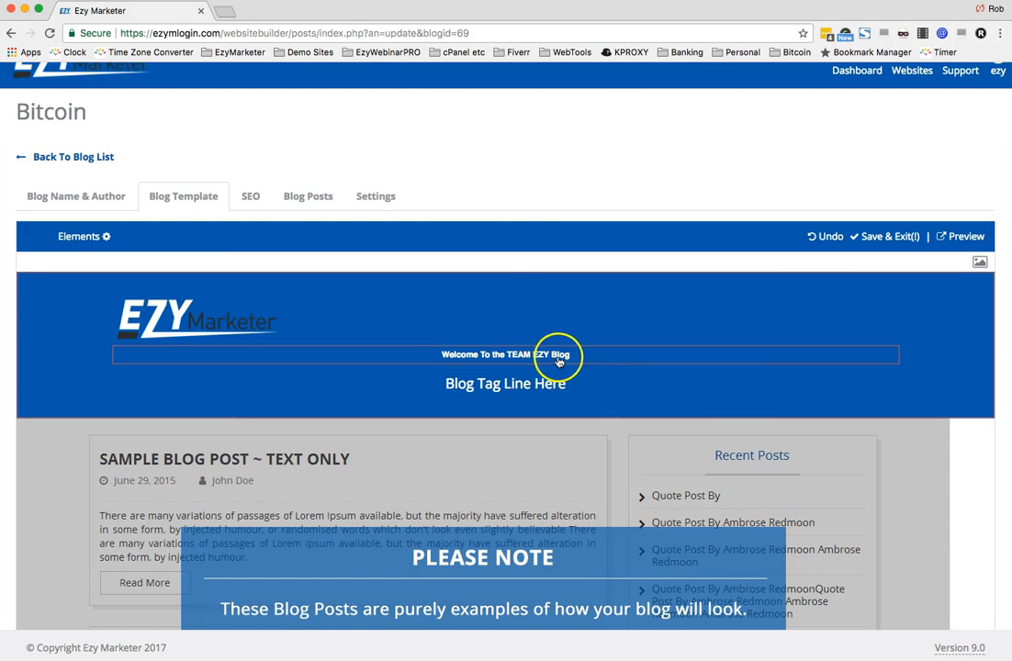
- Select the header heading and set its text size to Huge
triple_click(508, 358)
left_click(306, 375)
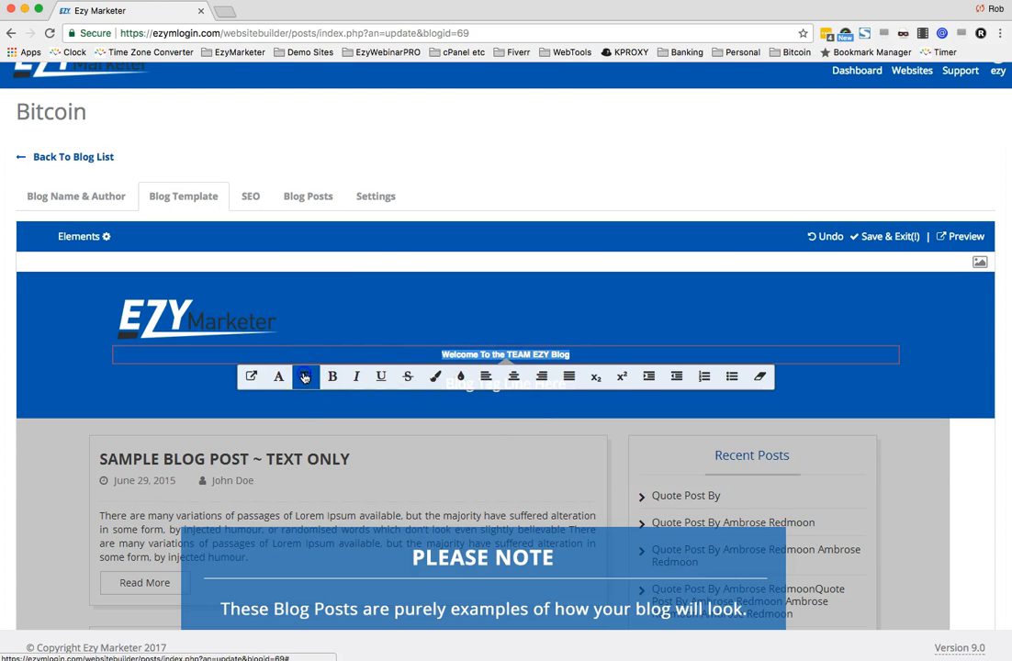
left_click(531, 424)
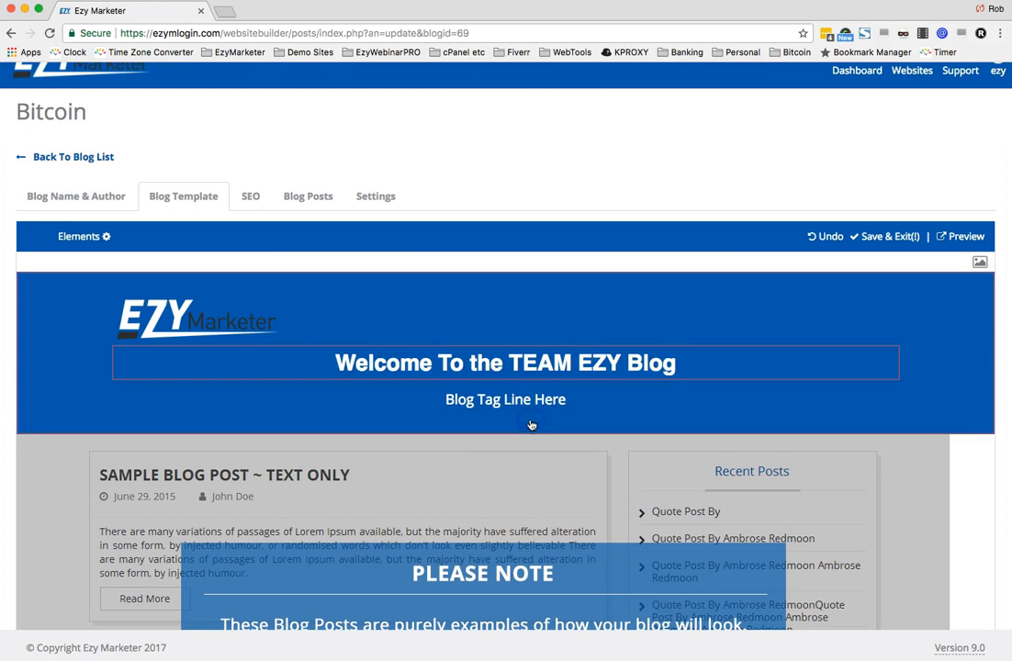
left_click(511, 362)
triple_click(512, 363)
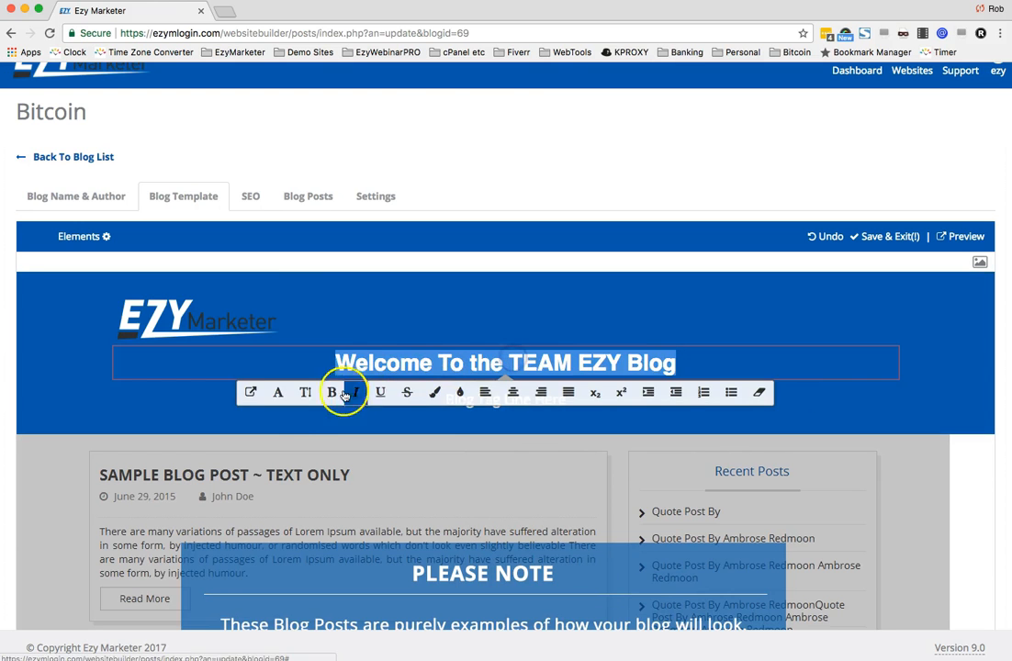
left_click(303, 393)
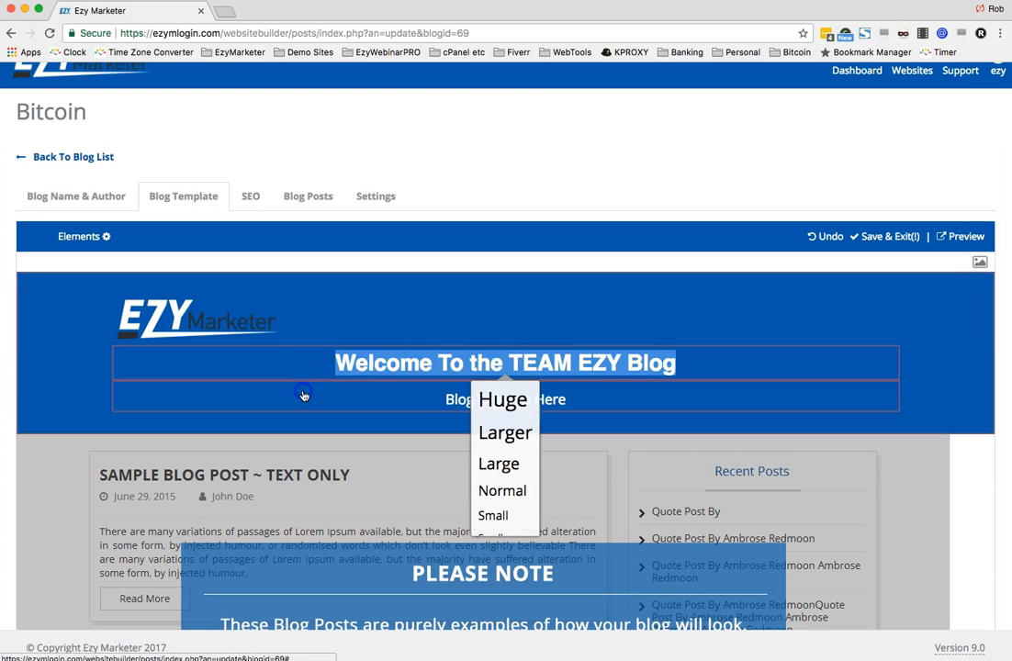
left_click(489, 400)
left_click(725, 389)
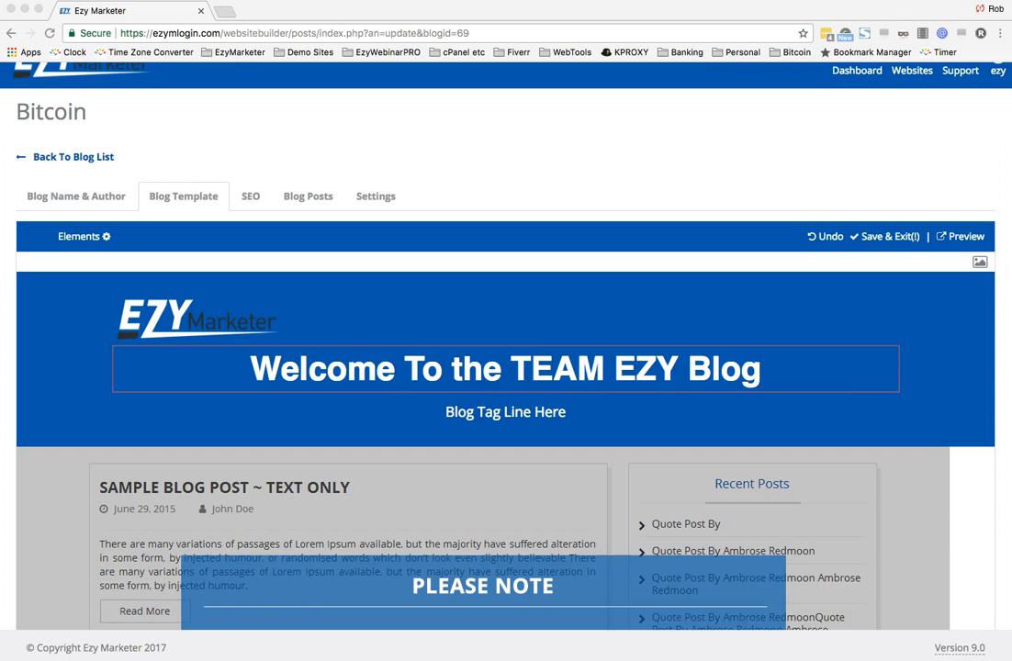
- Paste the blog's objective text over the tagline and set its first sentence to Larger size
triple_click(501, 418)
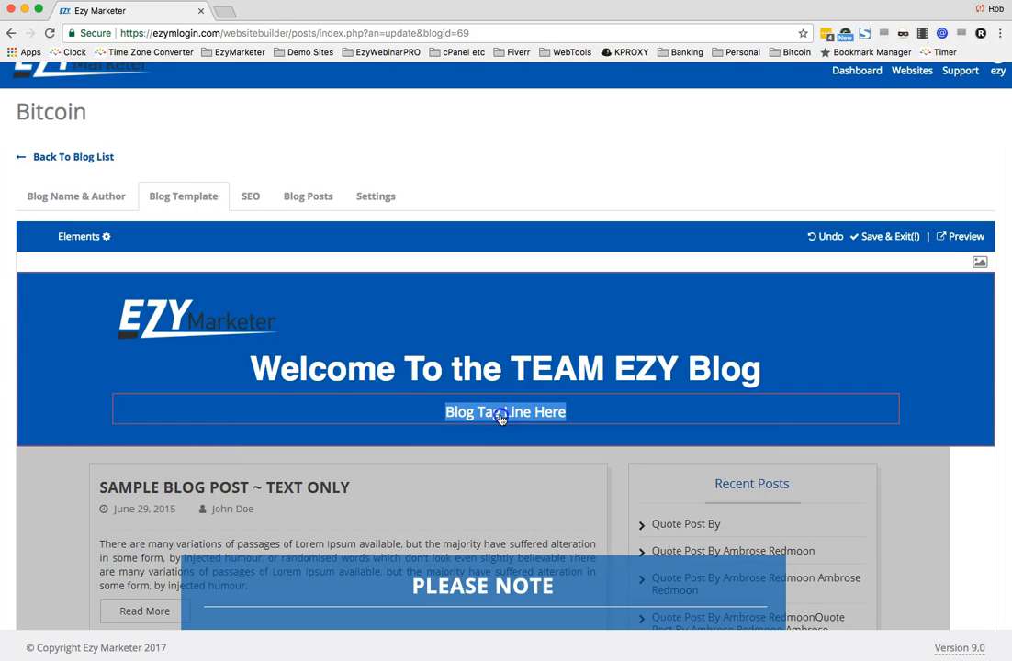
type("The objective of this blog is to keep our Team Updated with a lot of Interesting things about our Bitcoin Opportunity. Opt in to the right to receive an email when this Blog is updated.")
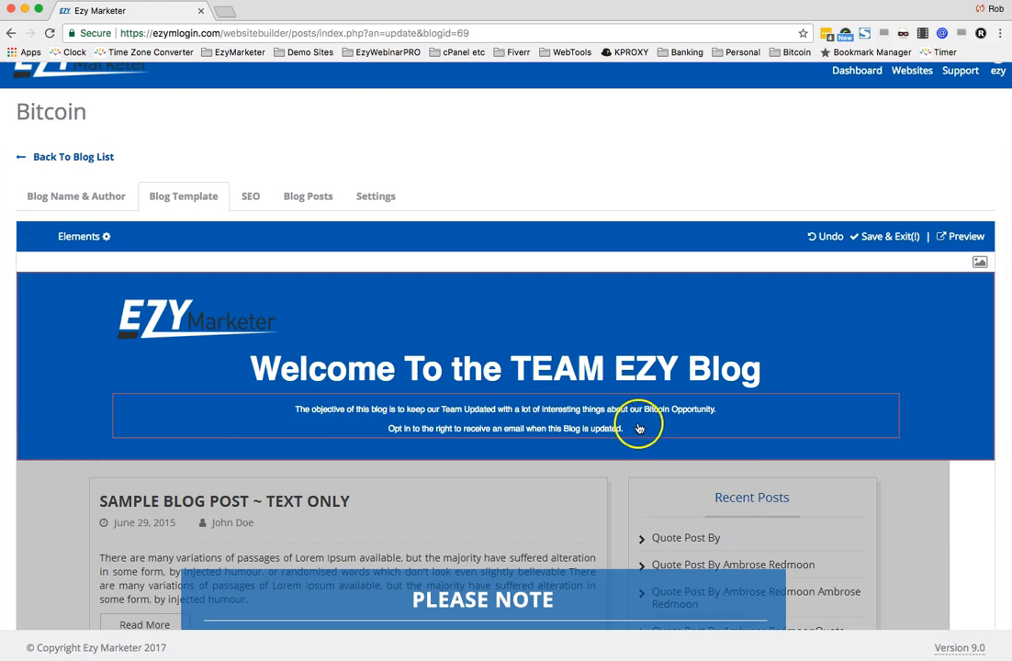
left_click_drag(641, 425, 298, 411)
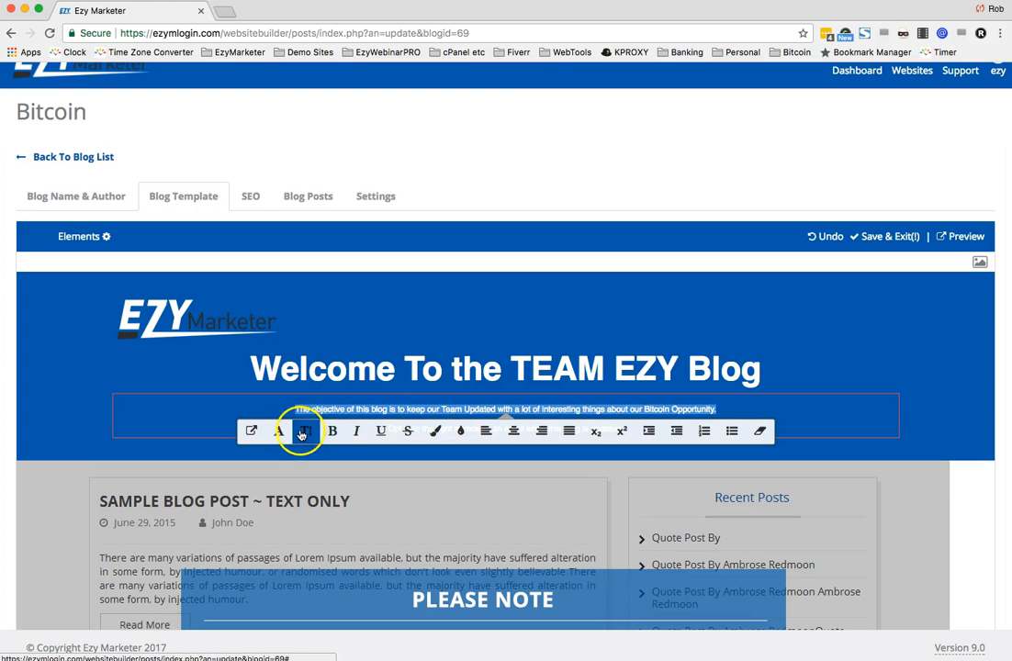
left_click(306, 433)
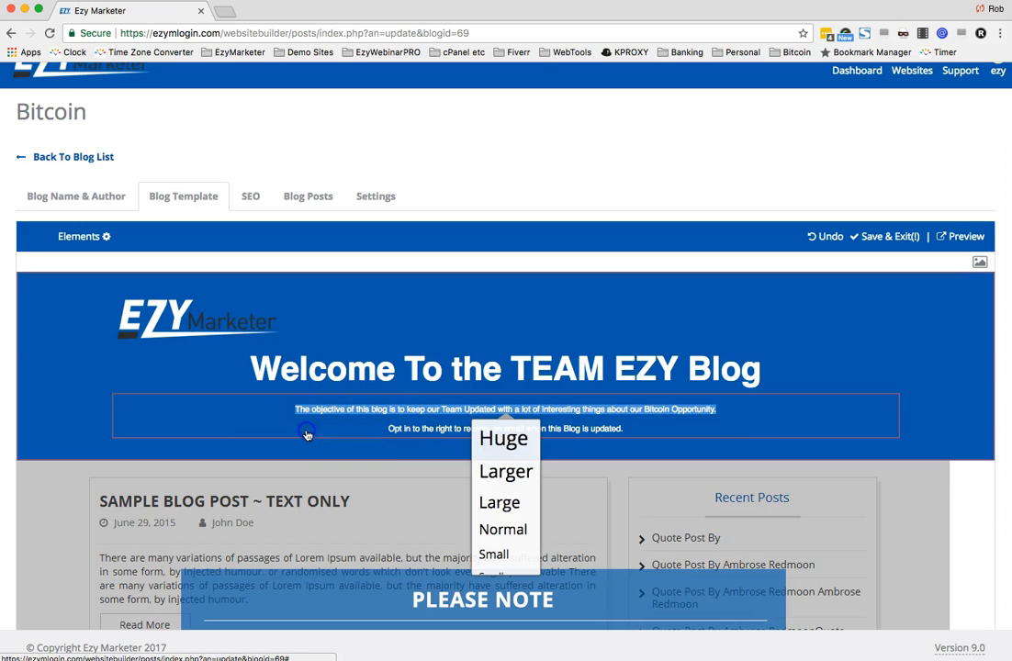
left_click(502, 471)
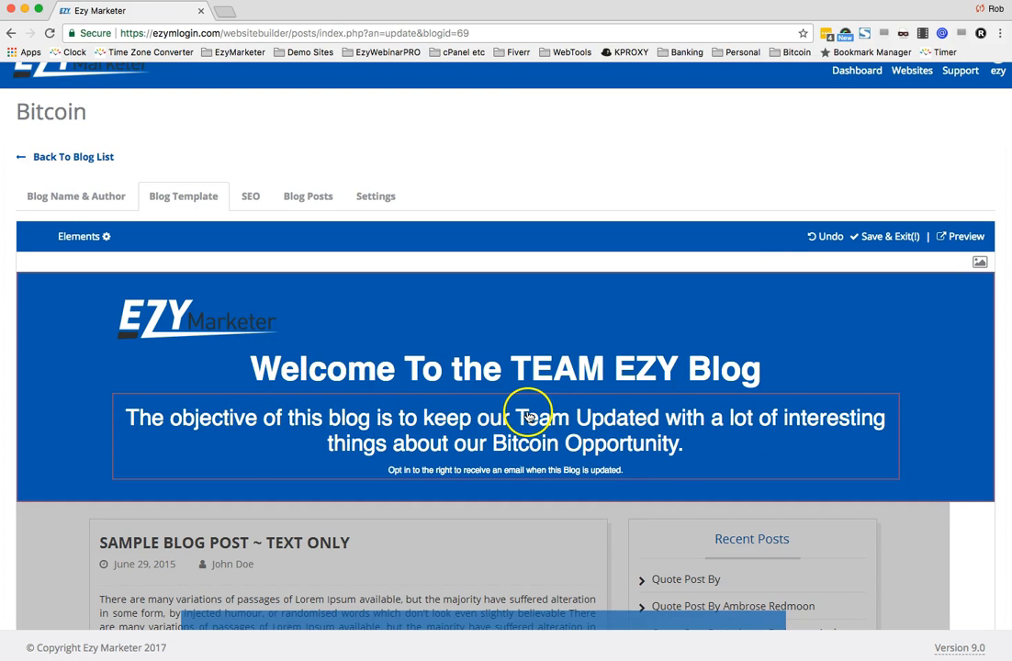
- Break the objective sentence onto a new line after "Team Updated"
left_click(669, 421)
key("BackSpace")
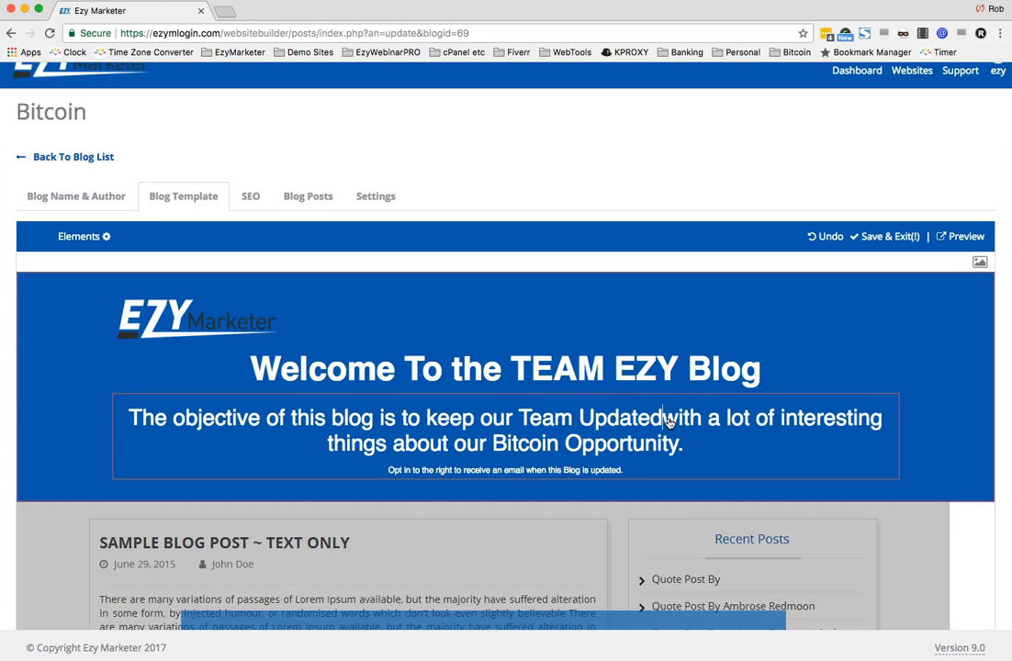
key("Return")
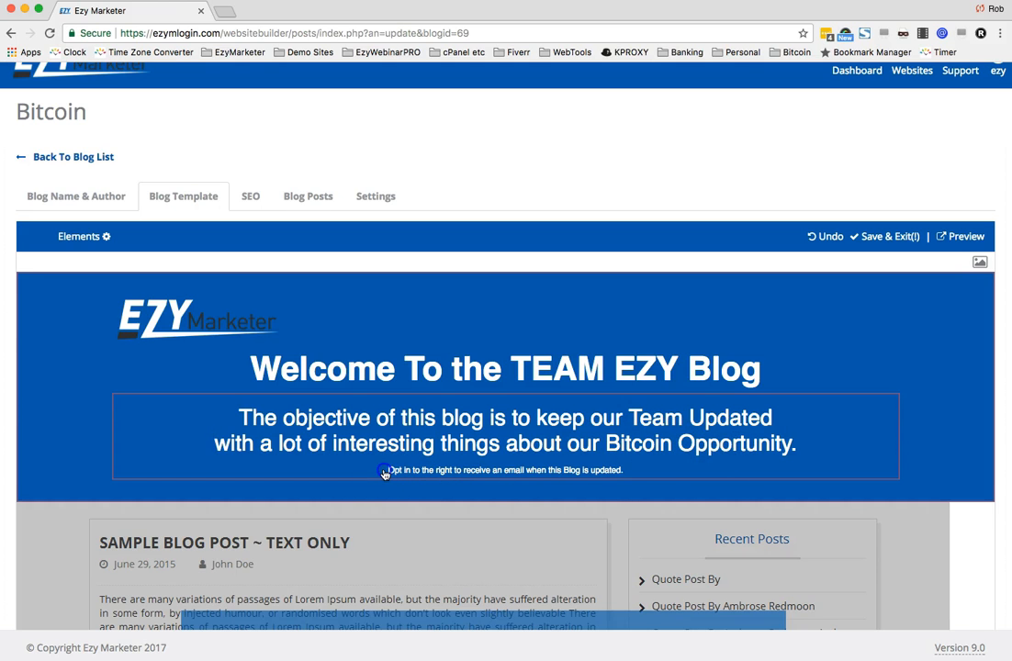
- Select the opt-in sentence in the tagline and enlarge its text size
triple_click(457, 481)
left_click(306, 502)
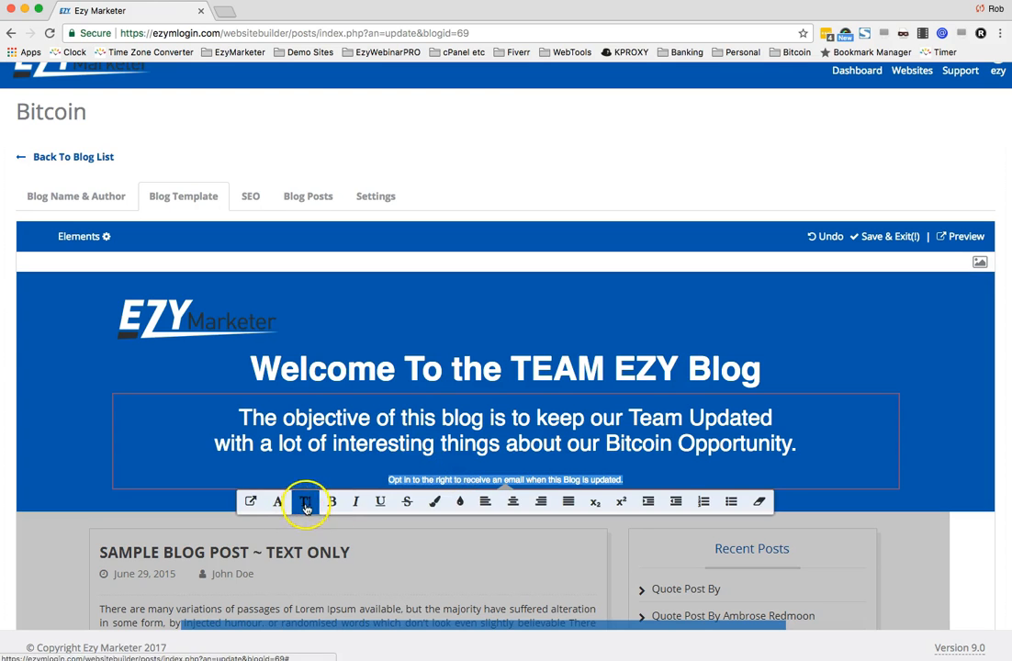
left_click(501, 483)
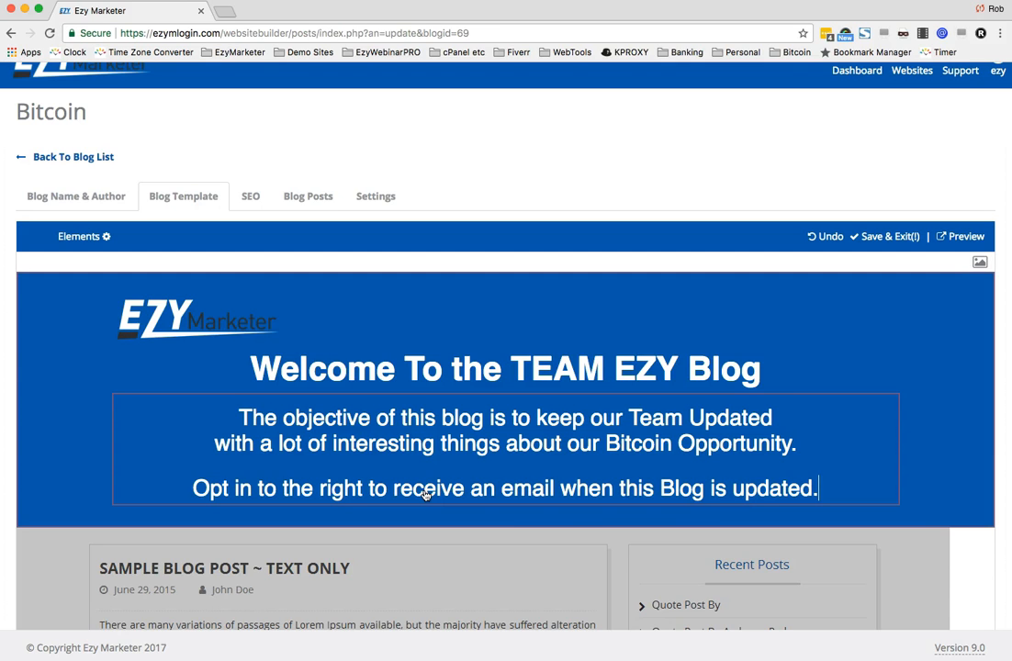
left_click(831, 491)
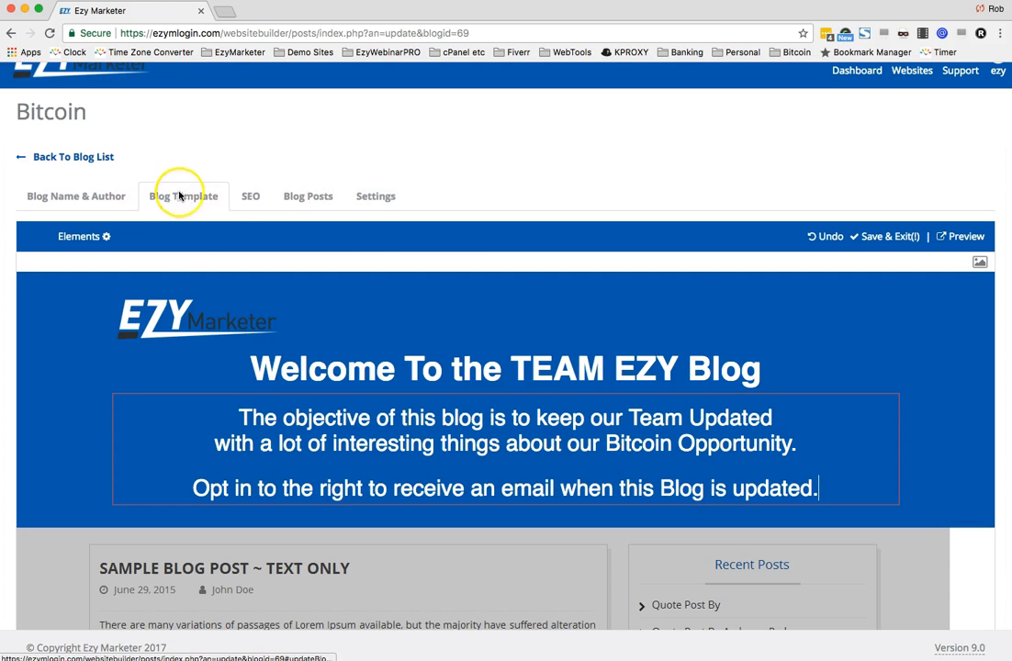
- Open the blog's SEO details and enter Bitcoin Blog as the SEO title
left_click(255, 199)
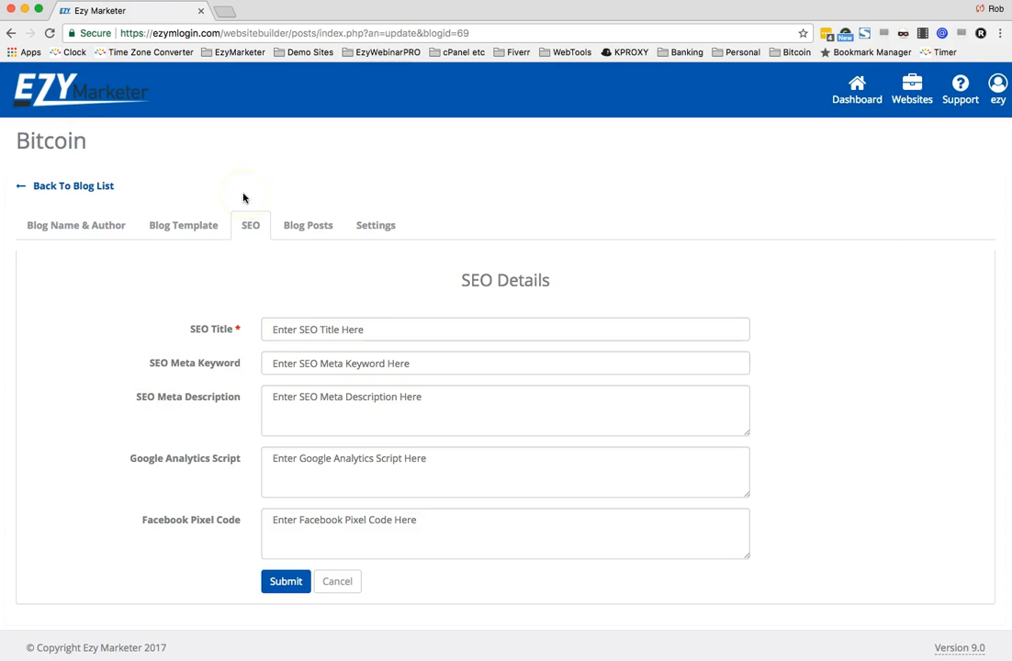
left_click(389, 331)
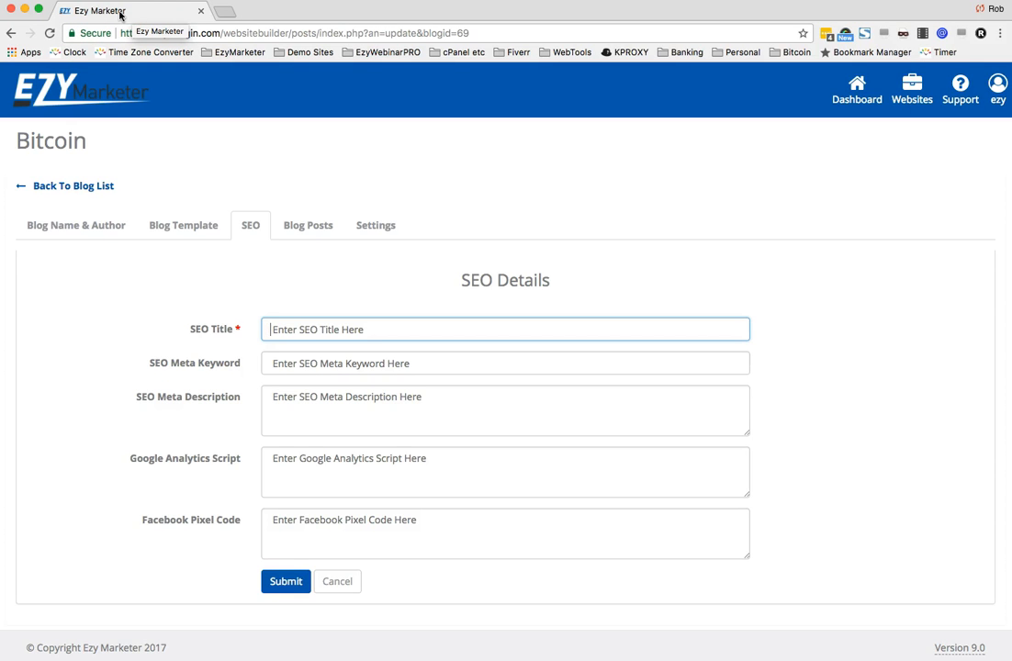
type("Bitcoin Blog")
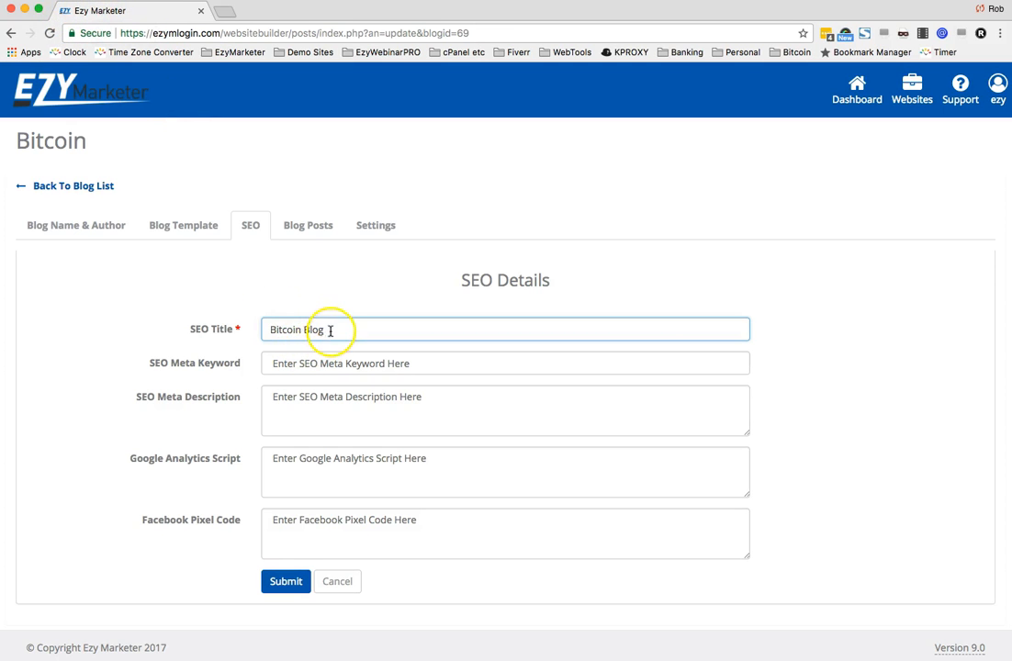
- Copy the SEO title into the meta keyword and meta description fields, then submit the SEO details
left_click_drag(326, 330, 240, 330)
key("ctrl+c")
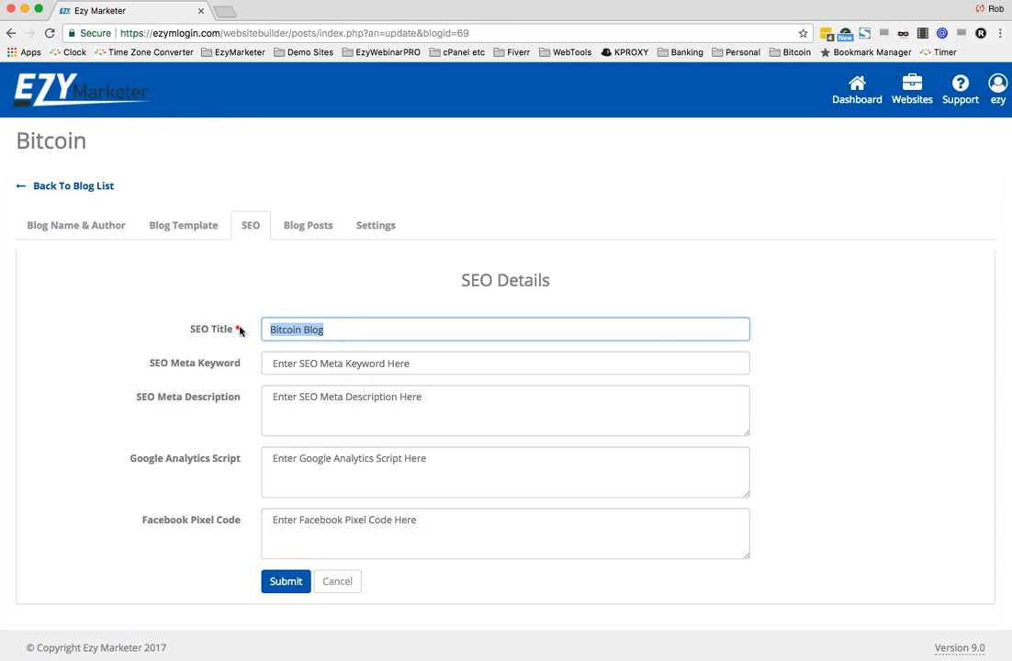
left_click(293, 363)
key("ctrl+v")
left_click(295, 404)
key("ctrl+v")
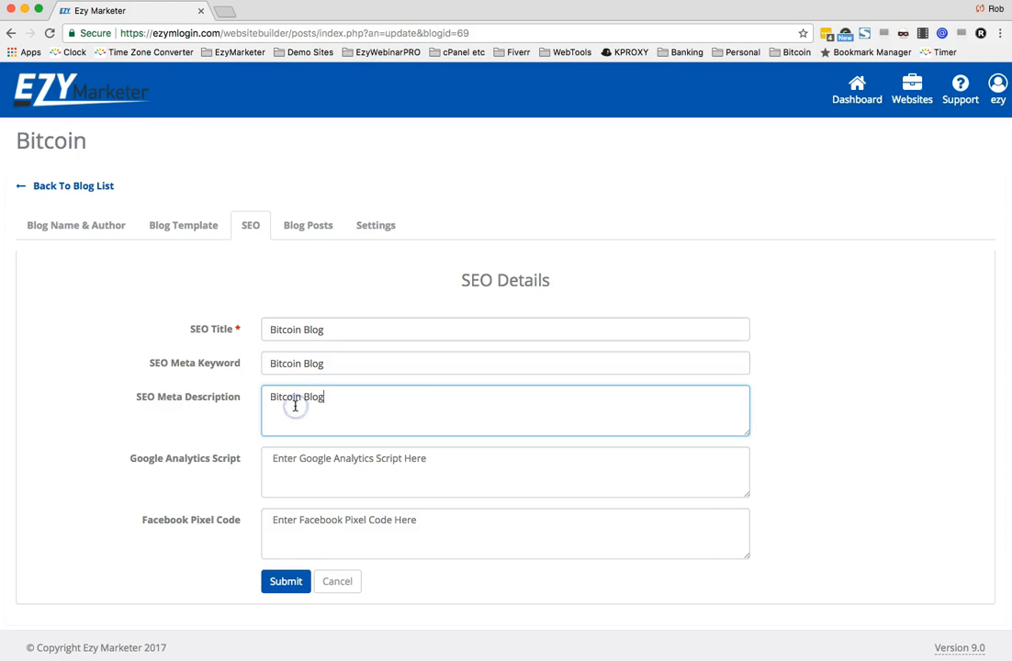
left_click(353, 475)
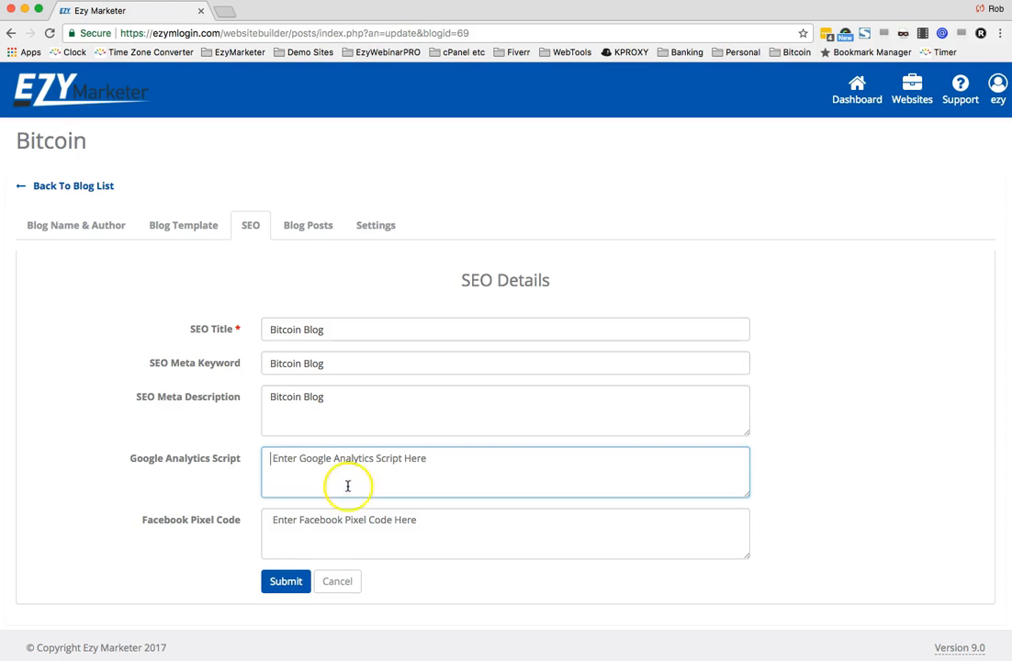
left_click(281, 584)
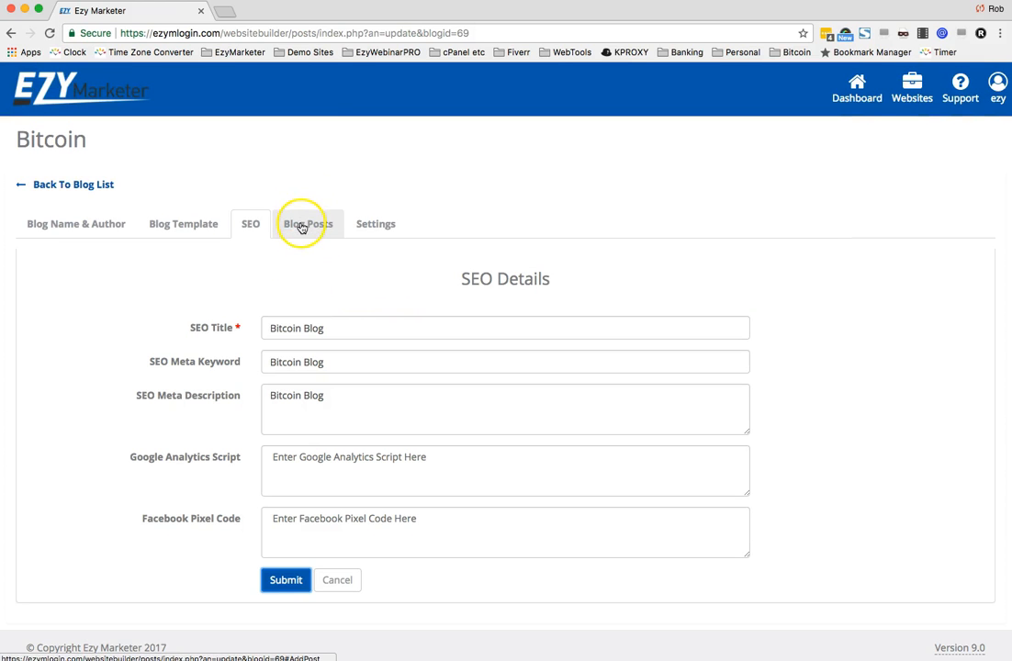
- Enable a subscription form in the blog settings and choose the template placing it above the recent posts
left_click(386, 227)
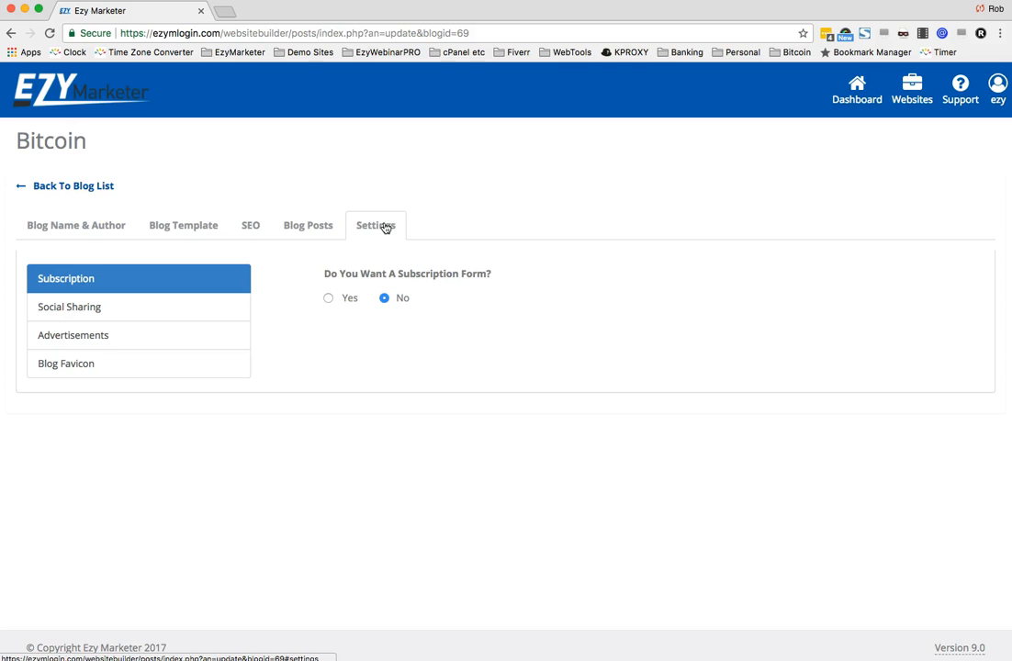
left_click(328, 299)
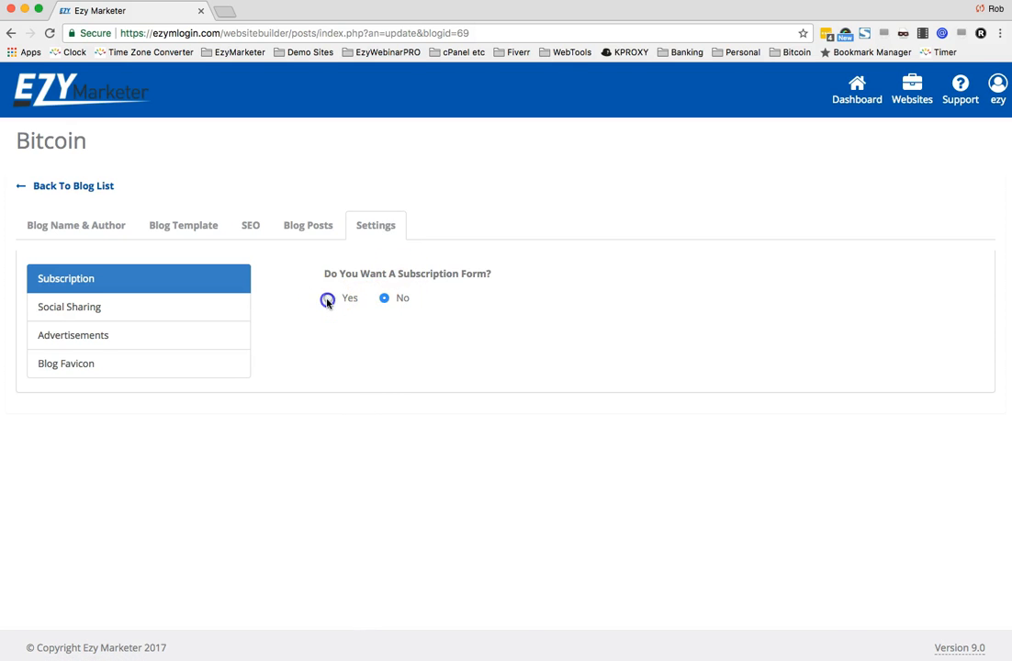
scroll(526, 357, "down", 5)
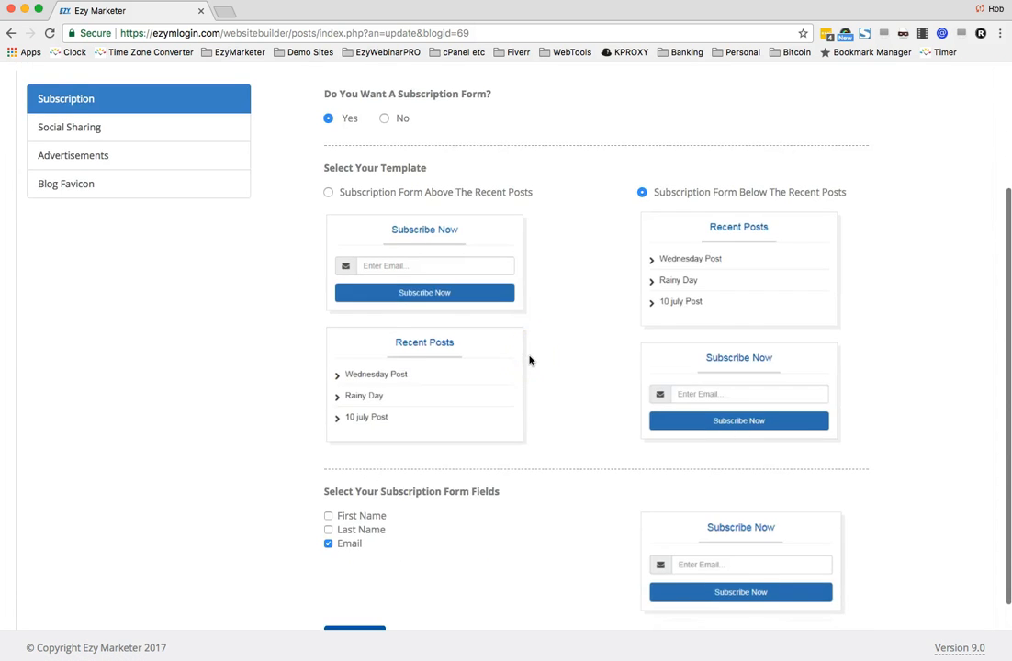
scroll(529, 358, "up", 2)
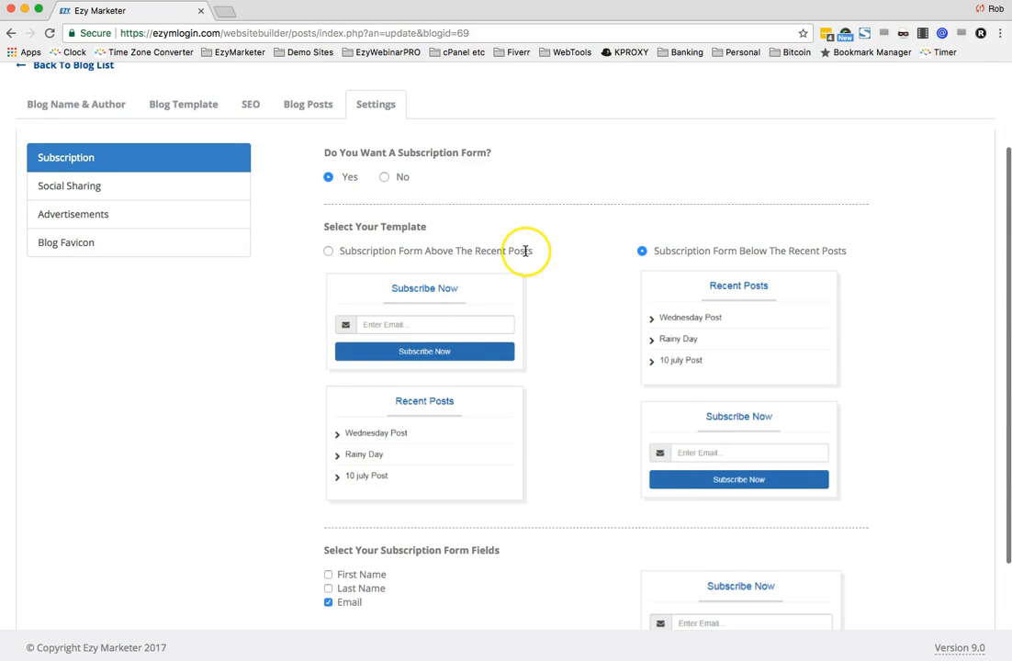
scroll(523, 251, "up", 1)
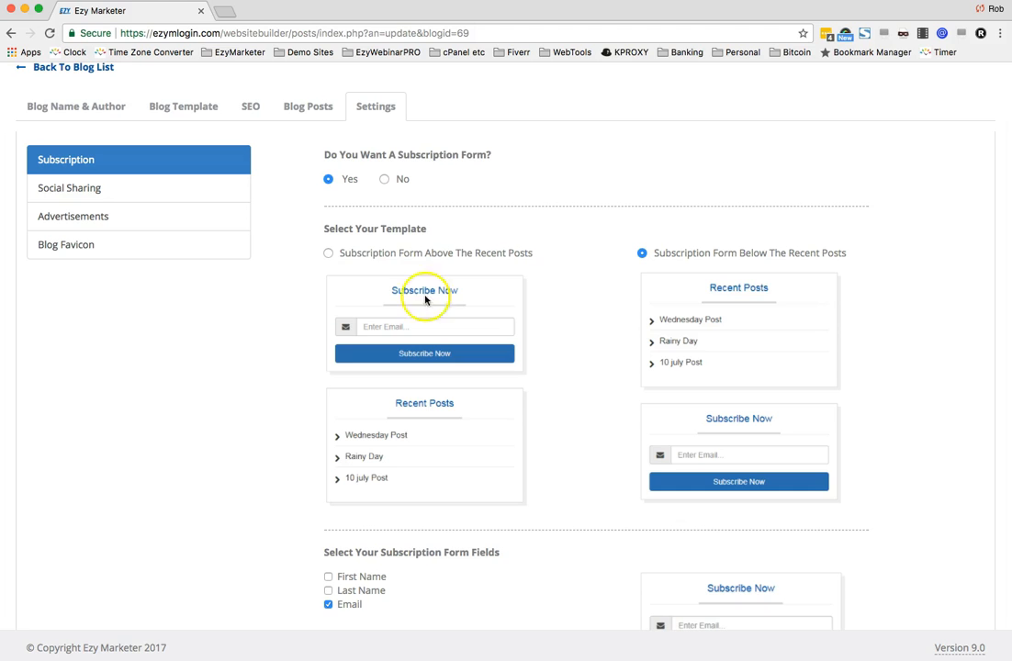
left_click(328, 254)
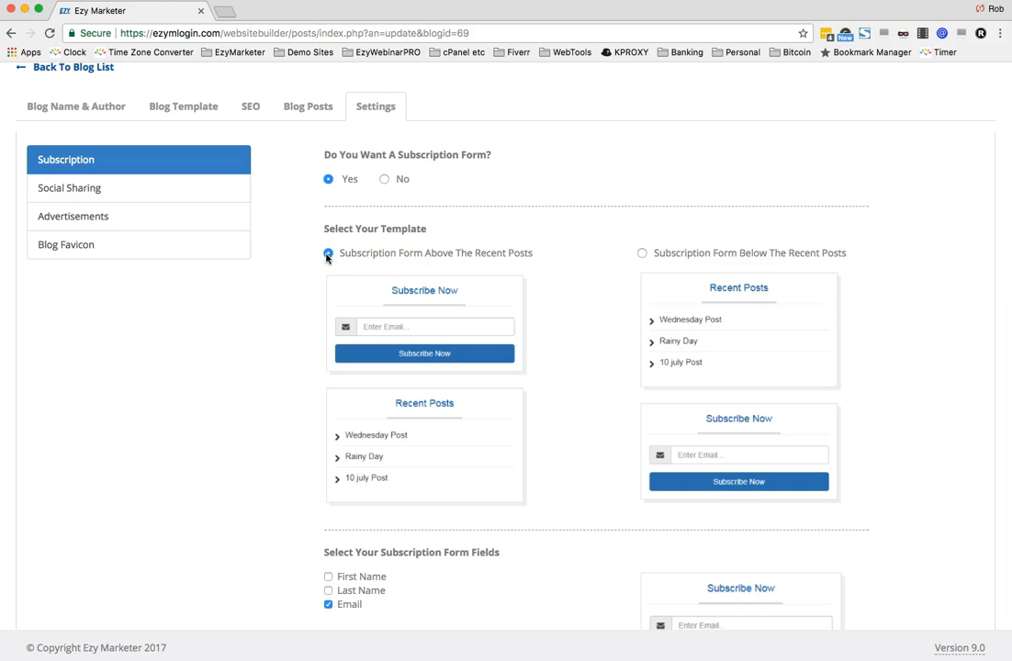
- Add First Name to the subscription form fields and continue to the next step
scroll(423, 296, "down", 3)
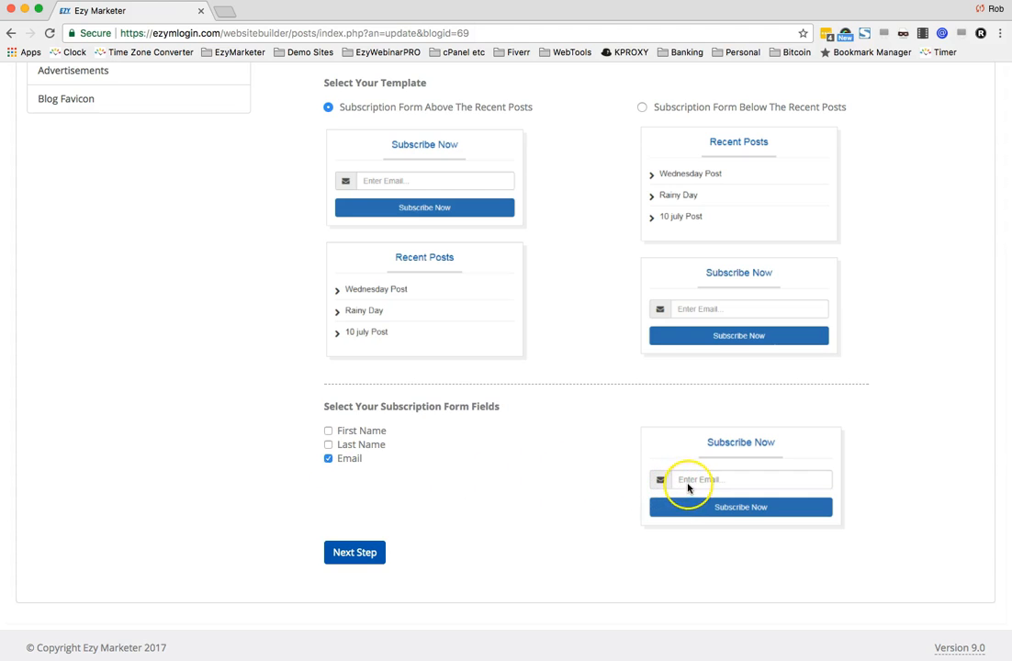
left_click(328, 432)
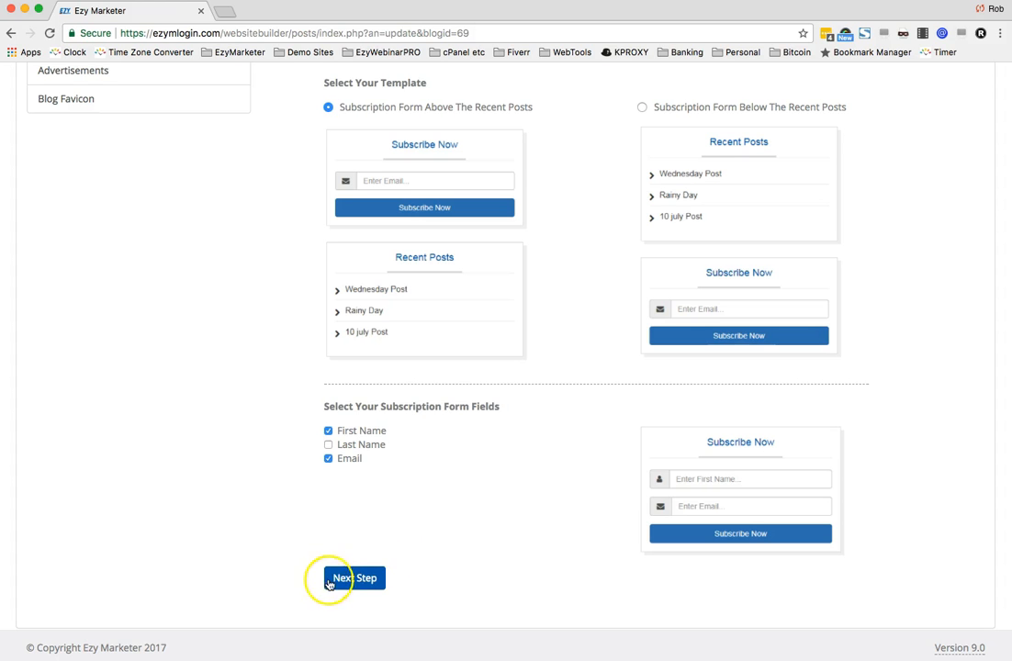
left_click(358, 579)
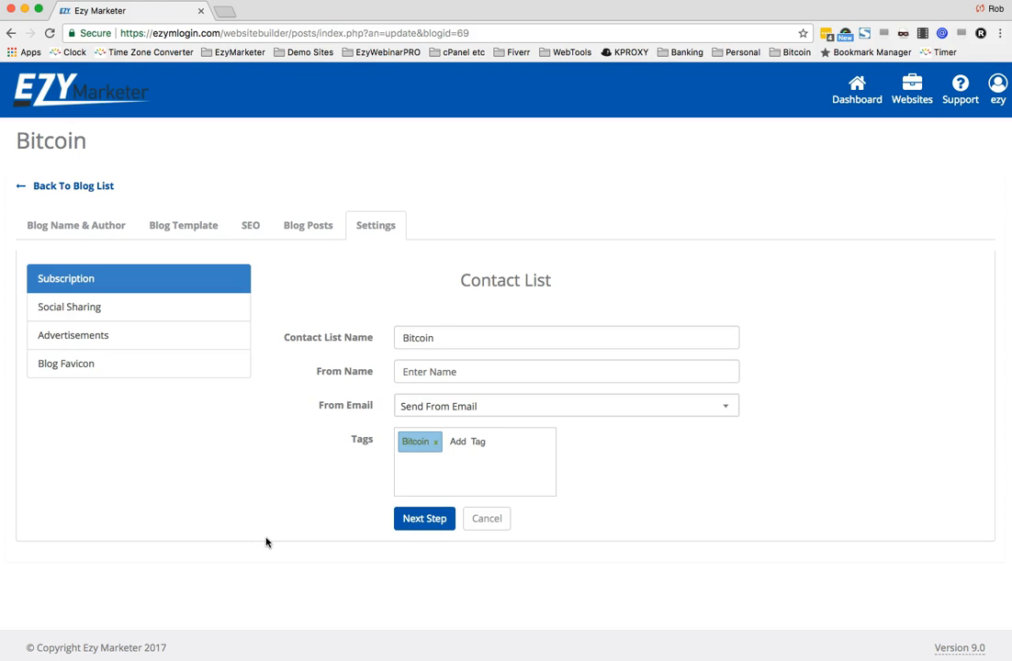
- Name the contact list Bitcoin Blog and fill in the sender's name
left_click(459, 338)
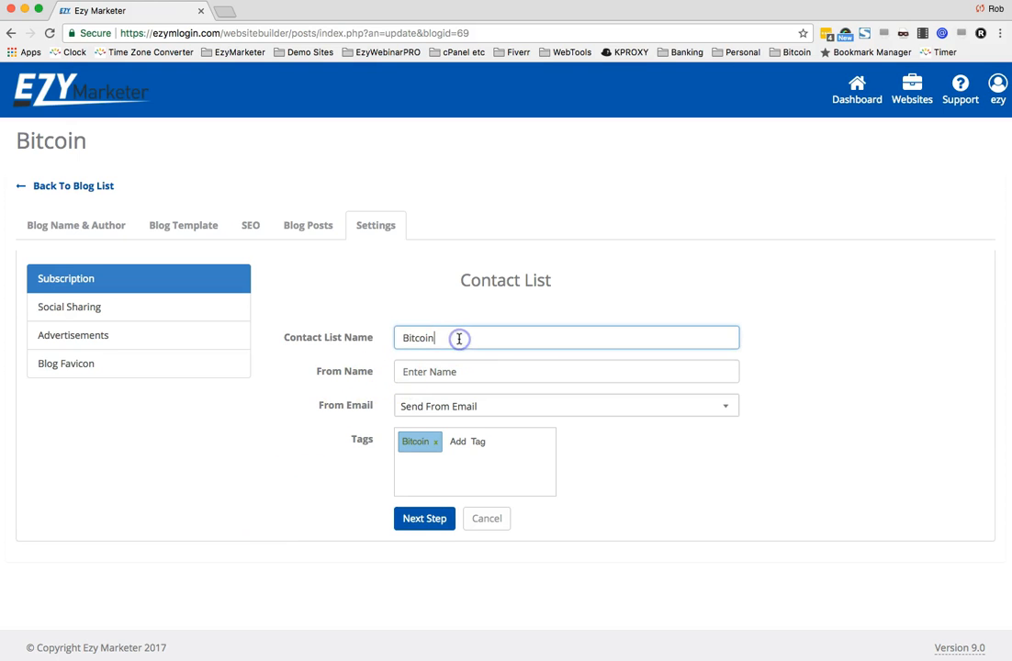
type("Blog")
left_click(463, 369)
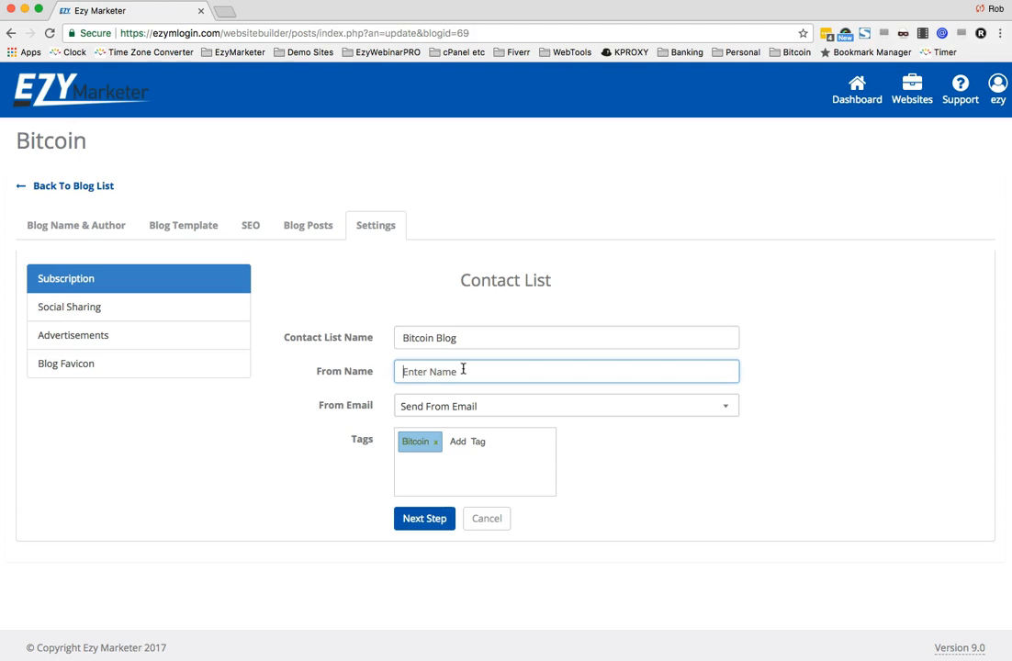
type("Rob")
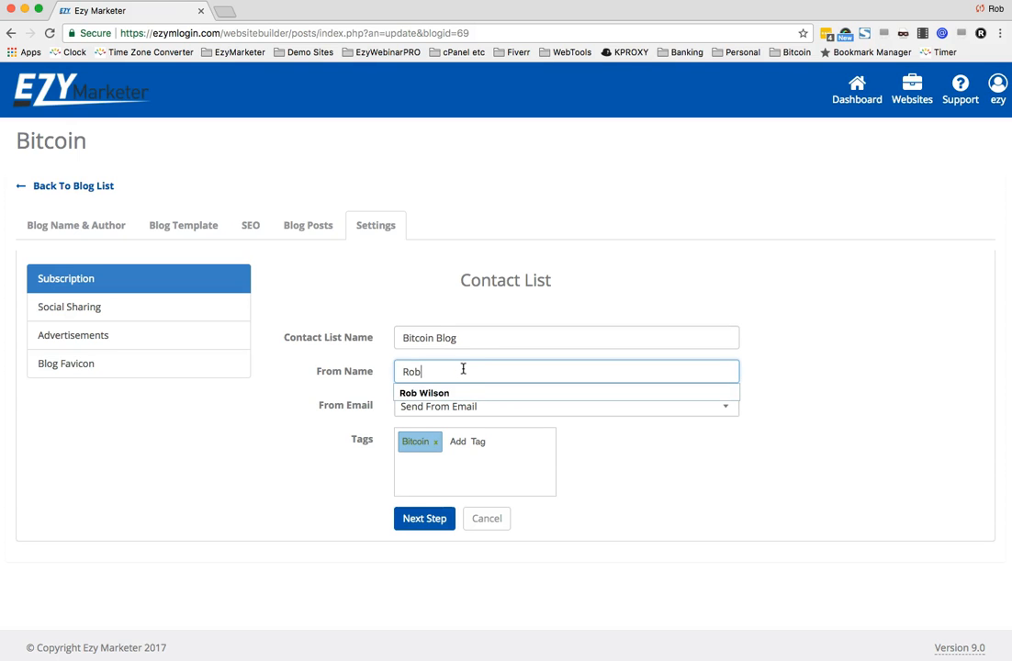
left_click(453, 392)
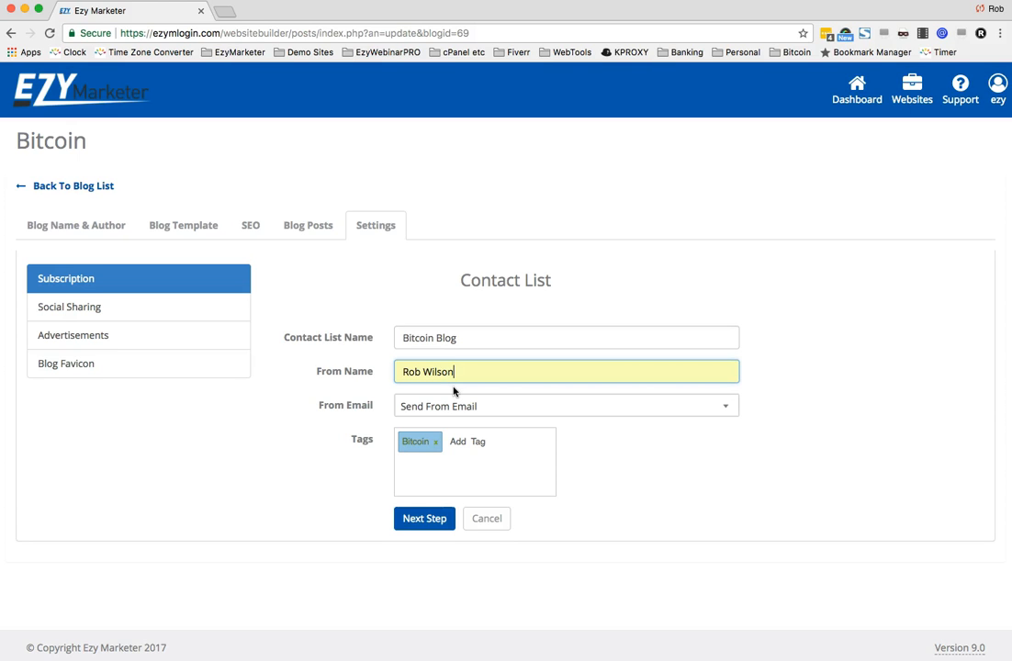
- Choose the sender's e-mail address from the From Email list and continue to the next step
left_click(549, 406)
scroll(569, 475, "down", 8)
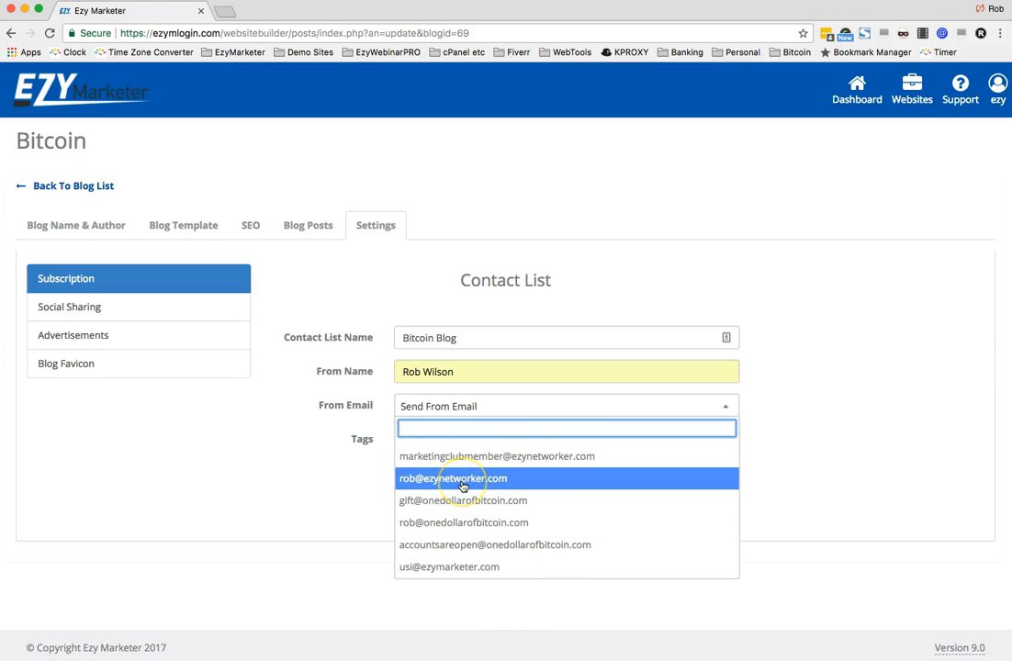
scroll(463, 485, "up", 4)
scroll(462, 485, "up", 3)
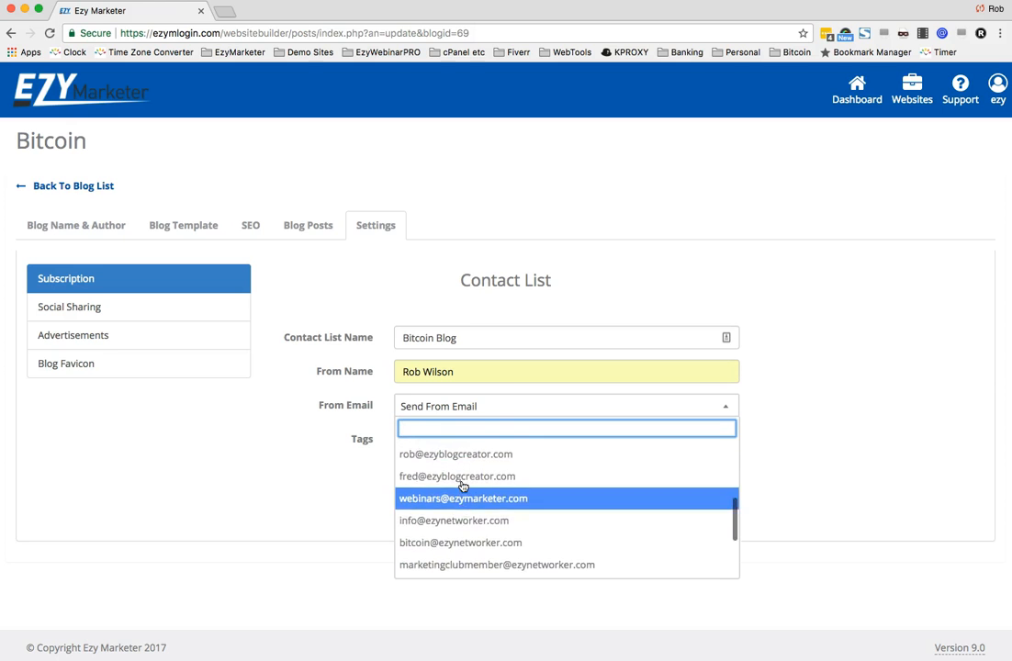
scroll(461, 506, "up", 3)
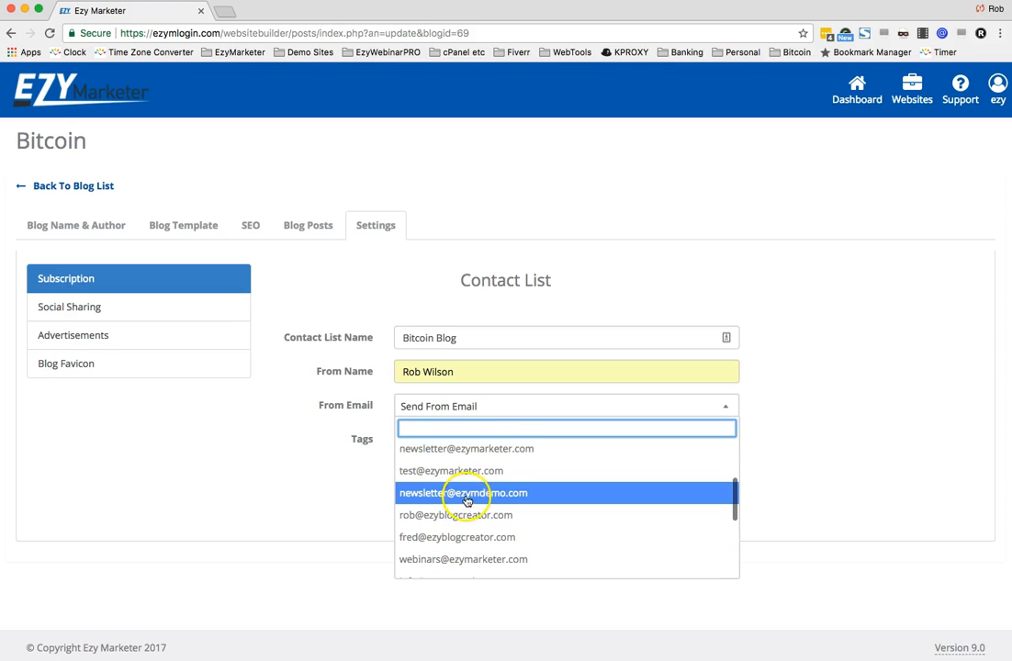
scroll(475, 499, "up", 3)
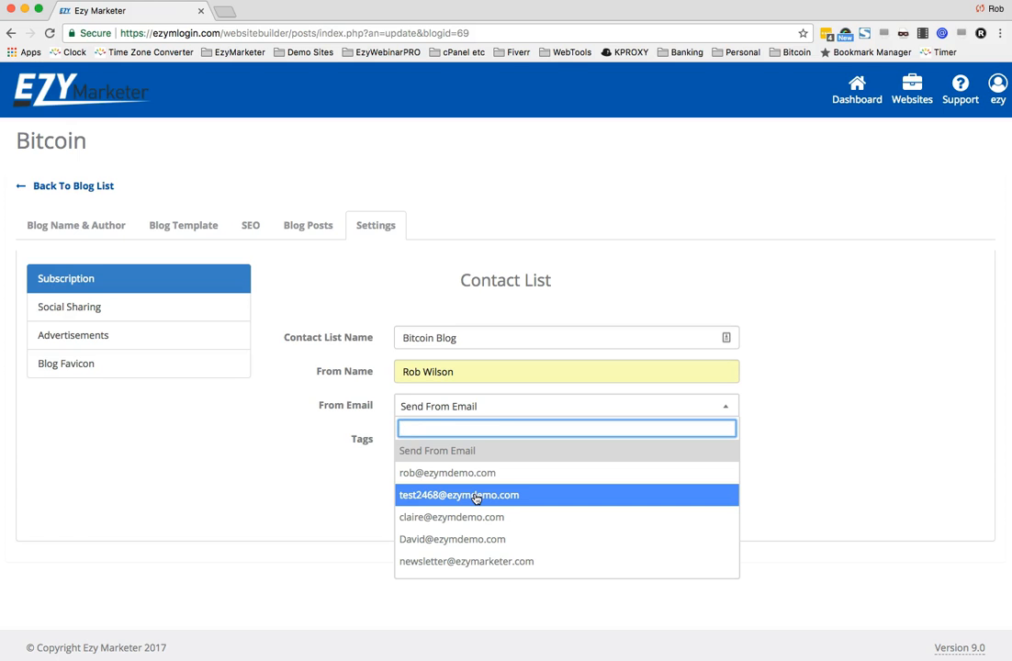
scroll(475, 498, "down", 10)
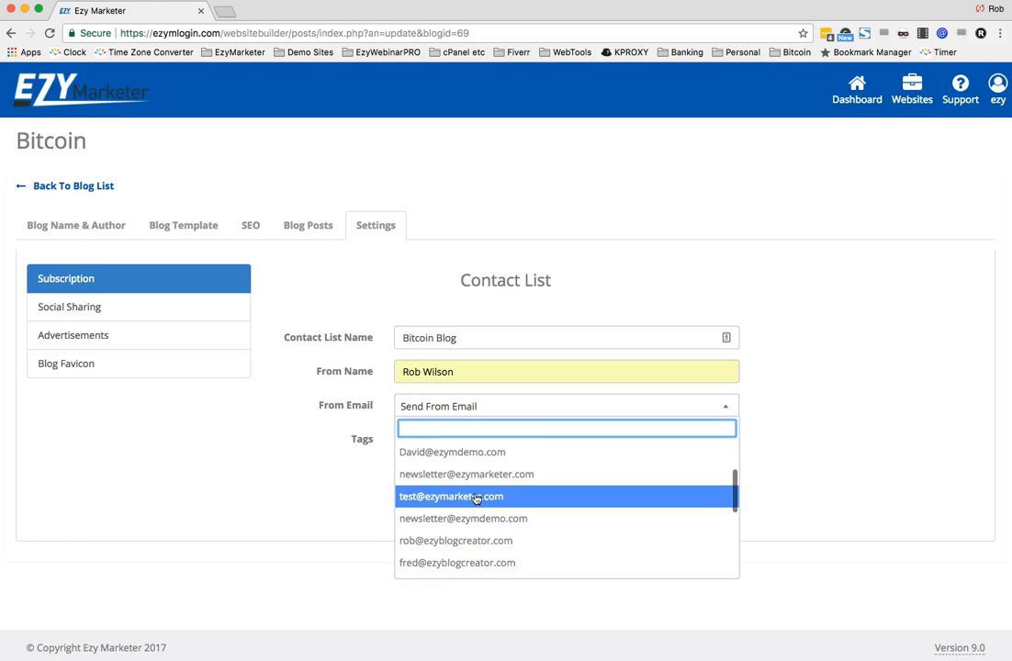
scroll(476, 499, "down", 1)
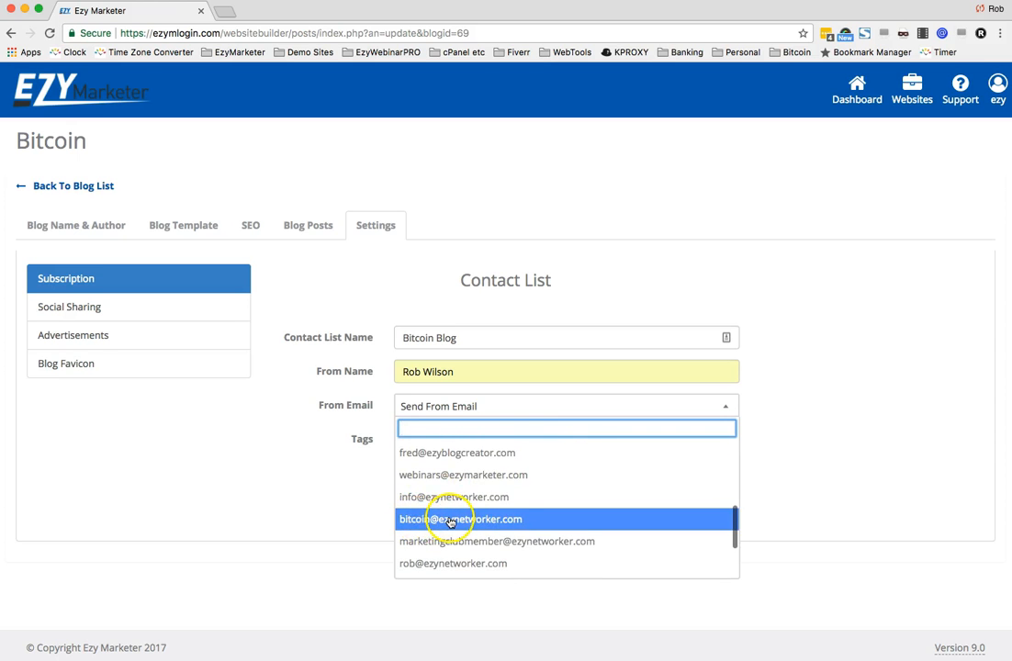
left_click(451, 522)
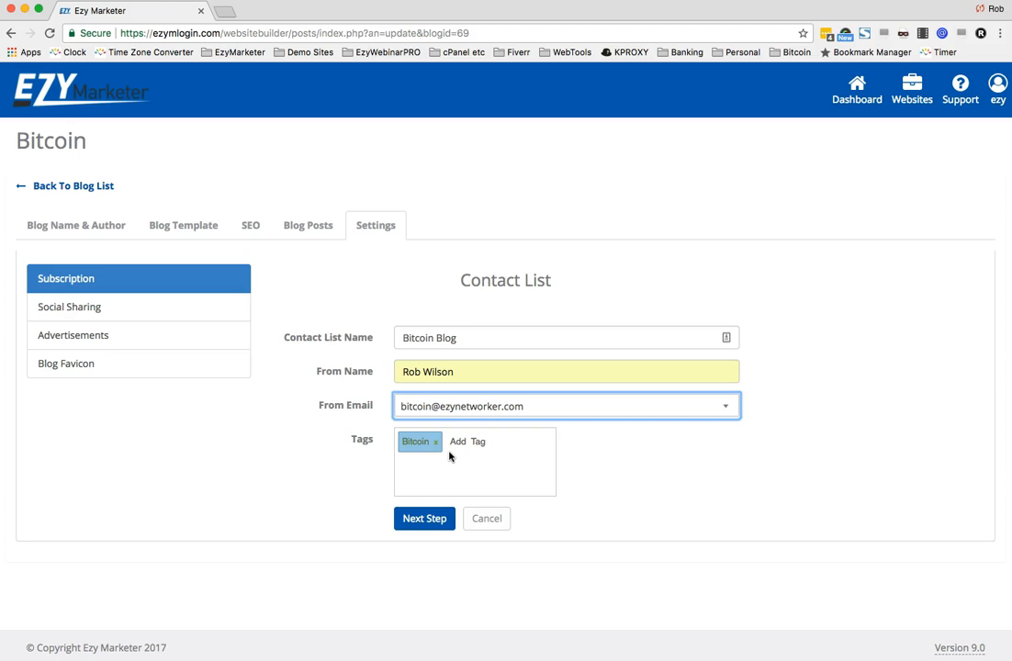
left_click(424, 520)
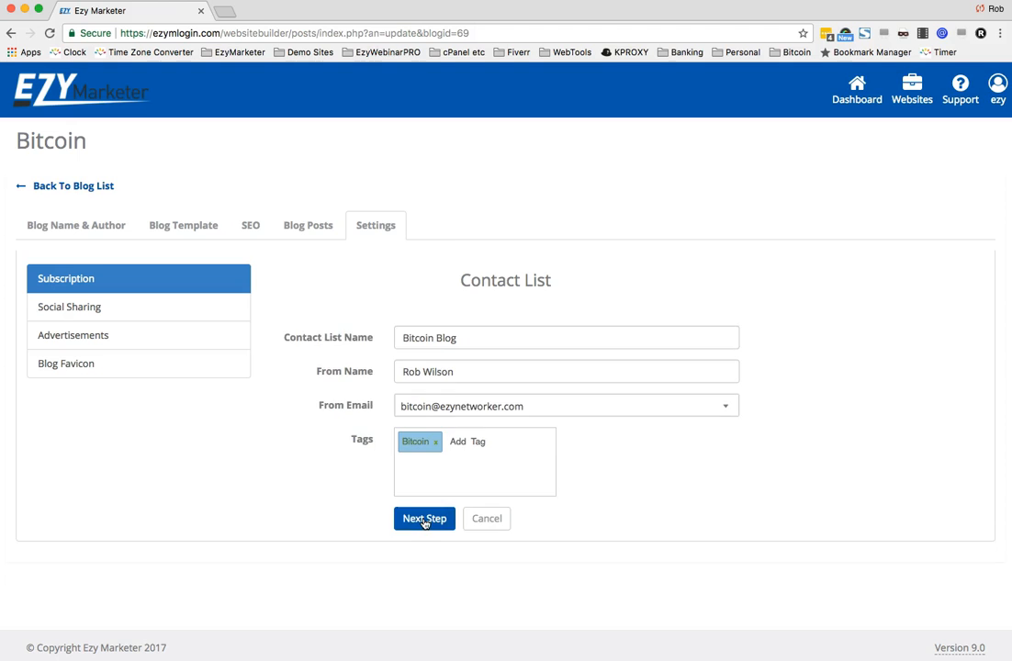
left_click(425, 523)
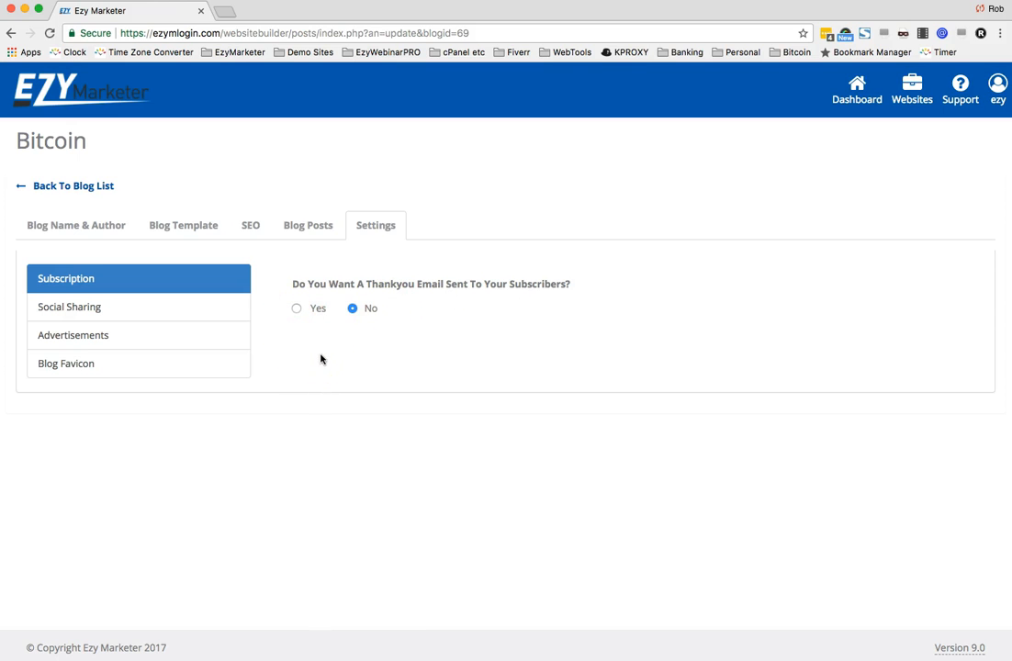
- Enable a thank-you email and set its subject to "Welcome to the Ezy Team Bitcoin Blog"
left_click(296, 309)
left_click(467, 337)
type("Welcome to the Ezy Tea")
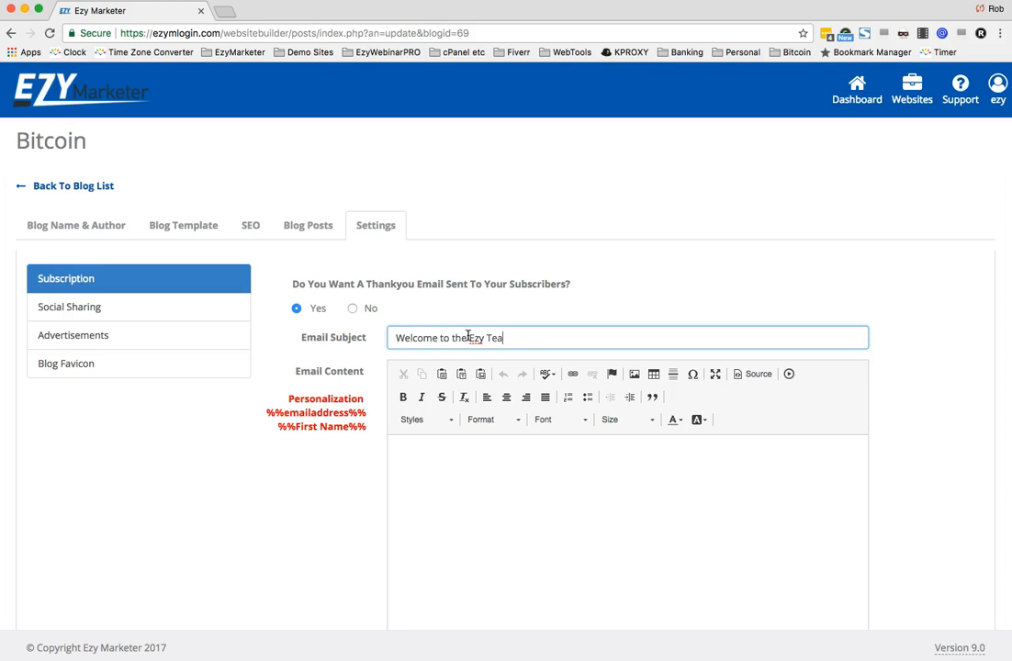
type("m Bitcoin Blog")
- Open the image dialog for the thank-you email content, browse the server images, and start a new image upload
left_click(544, 515)
scroll(553, 517, "down", 2)
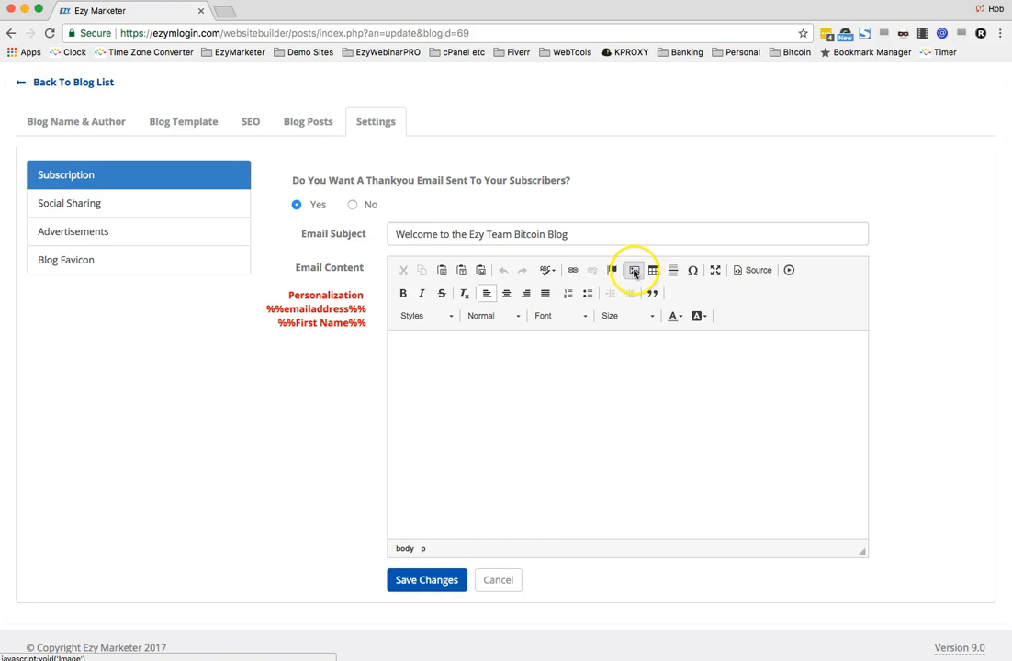
left_click(571, 416)
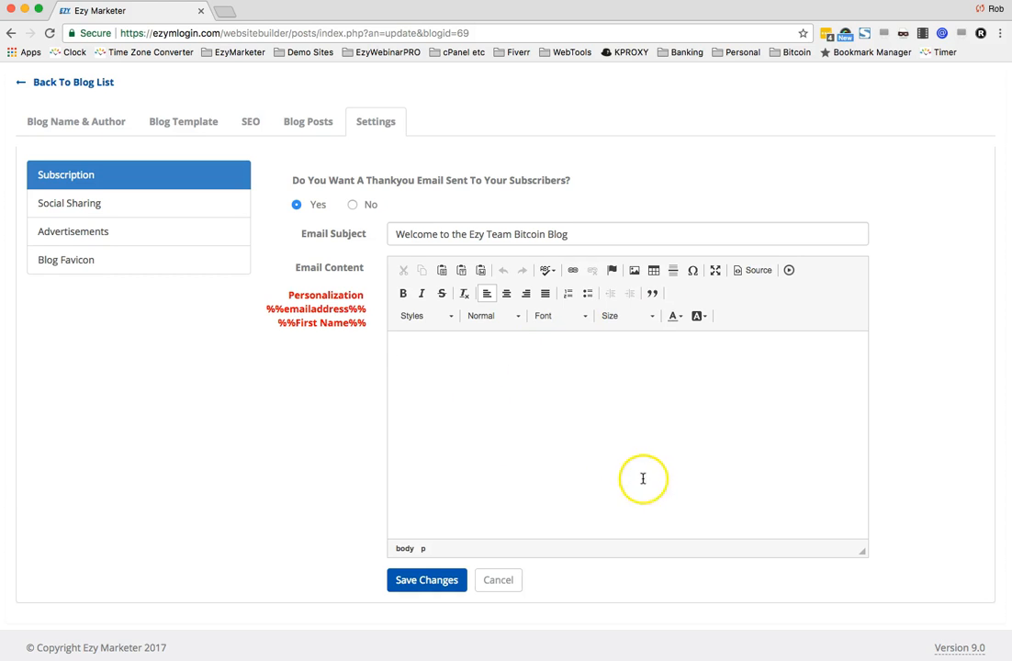
left_click(633, 270)
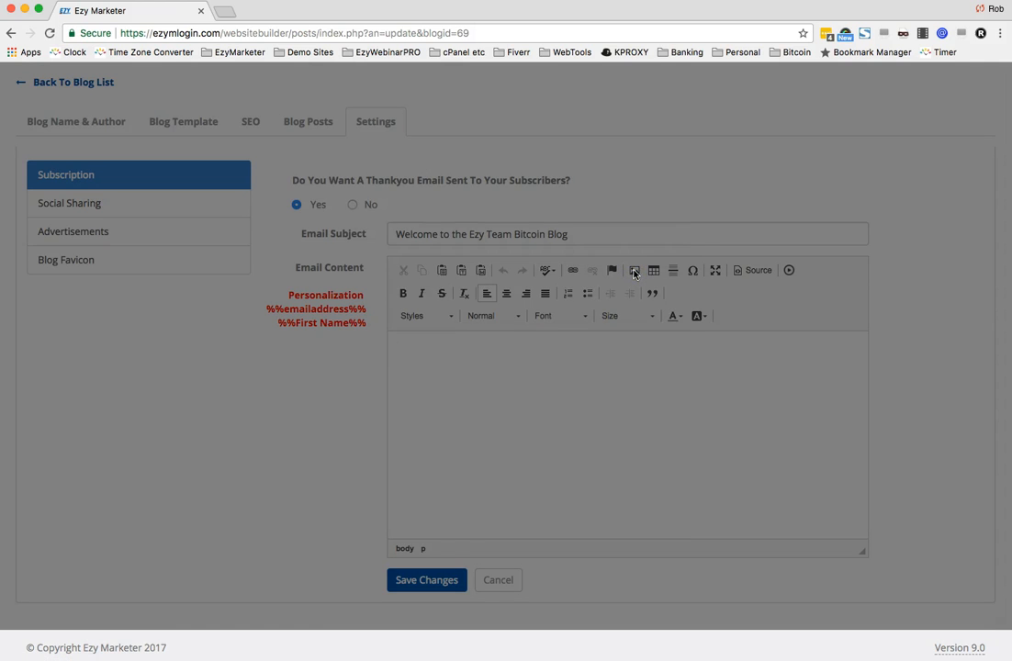
left_click(606, 284)
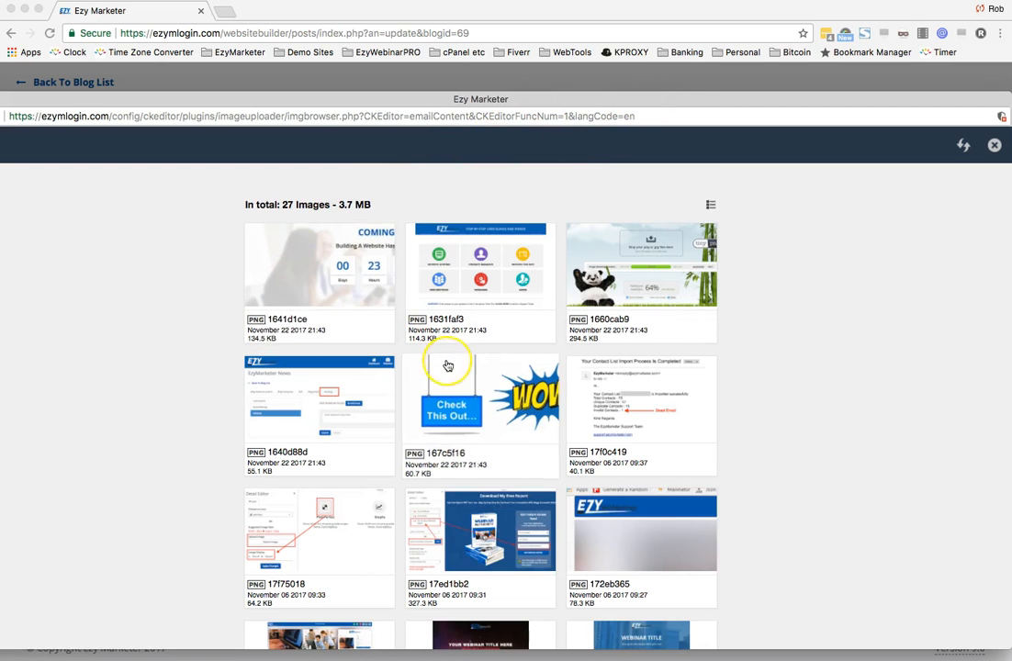
scroll(447, 366, "down", 8)
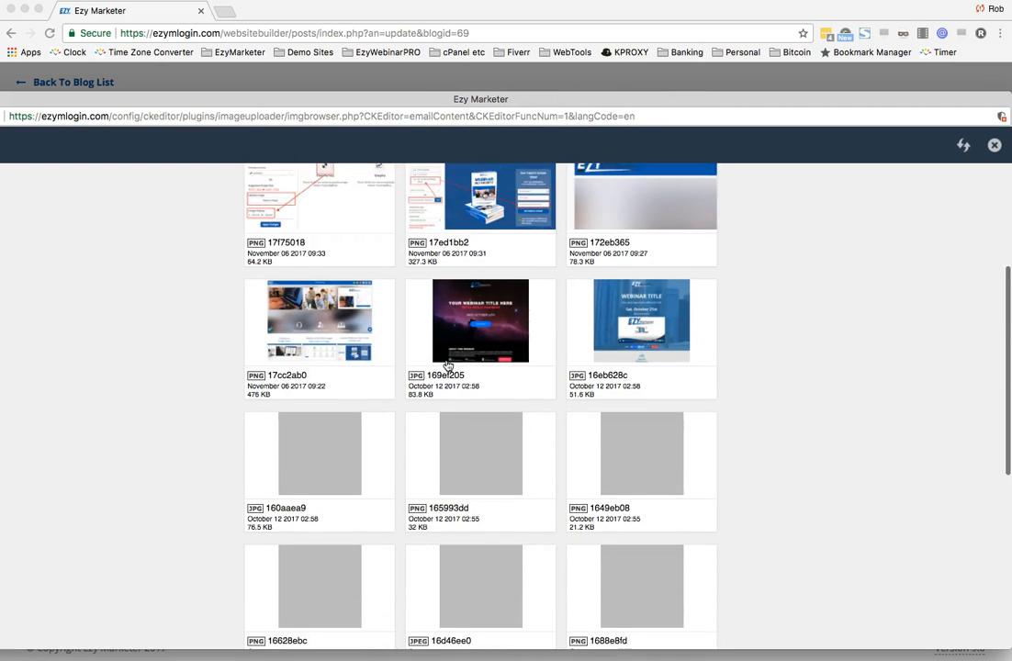
scroll(447, 365, "down", 10)
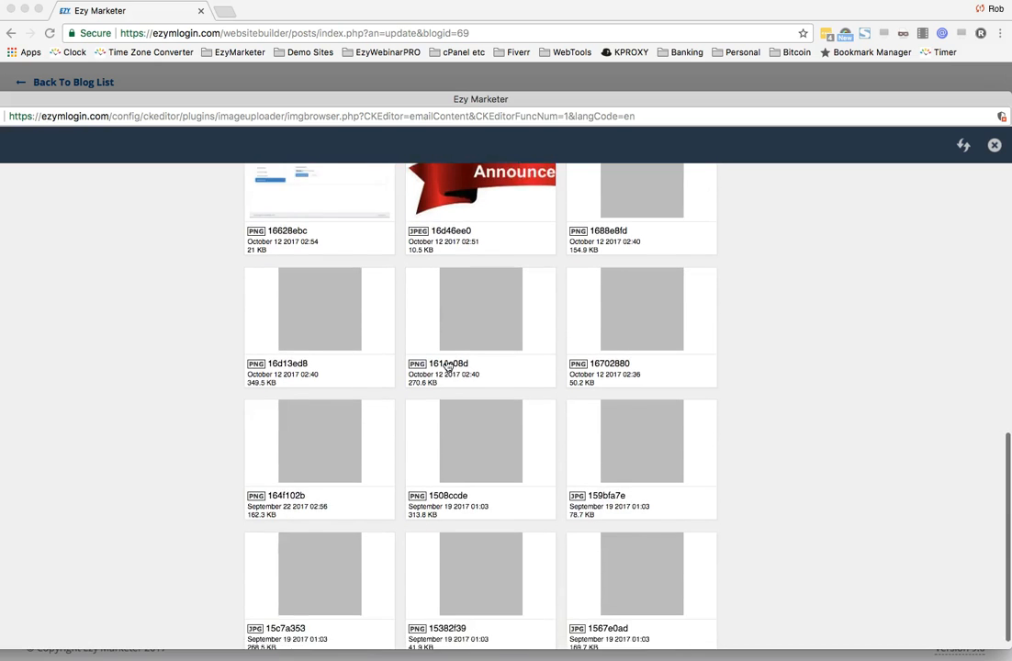
scroll(447, 366, "up", 18)
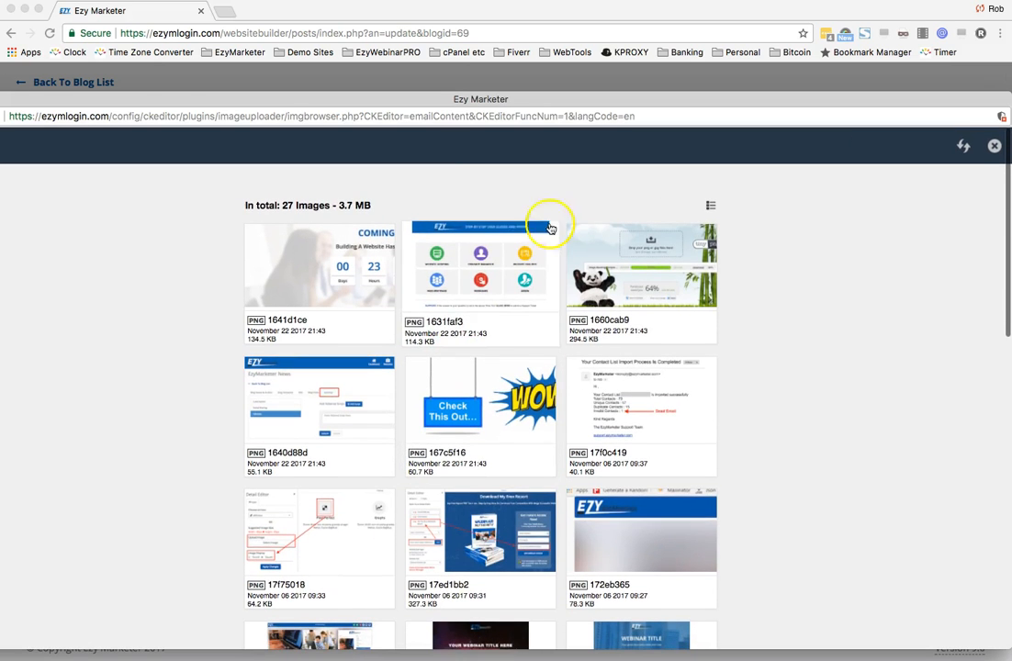
left_click_drag(171, 97, 275, 98)
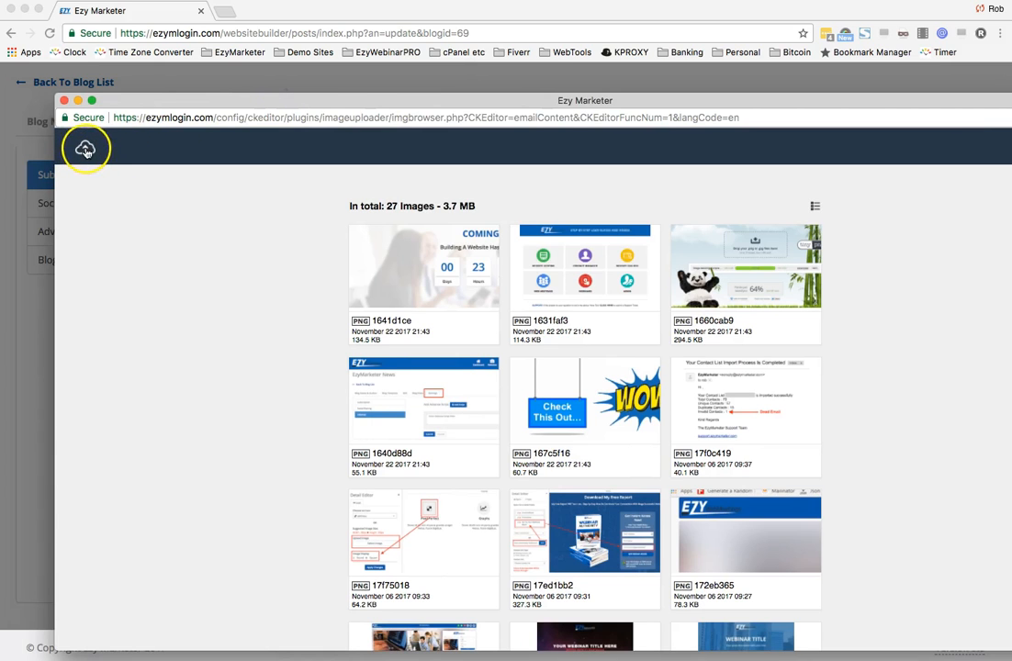
left_click(85, 148)
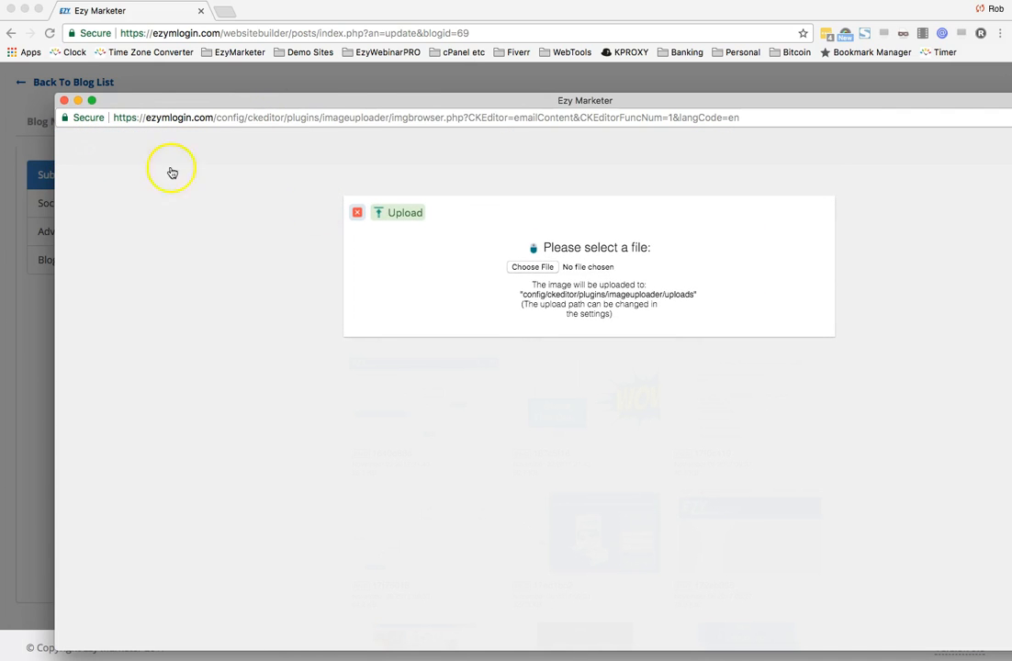
- Upload the file a HeaderInvestToday.png from the Bitcoin > Webinar > Autoresponders folder
left_click(532, 268)
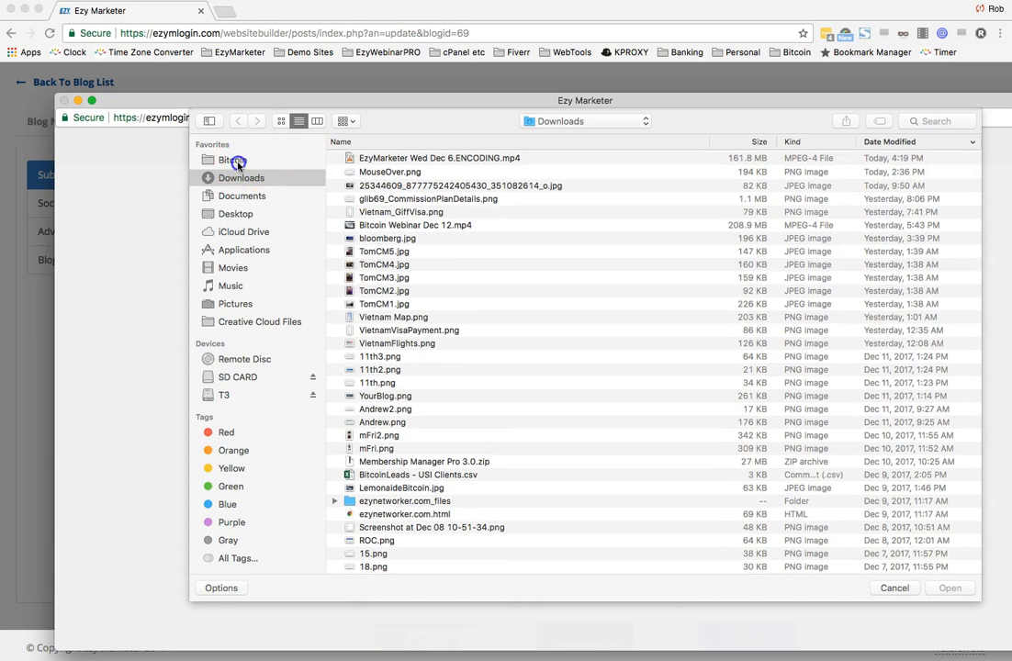
left_click(233, 160)
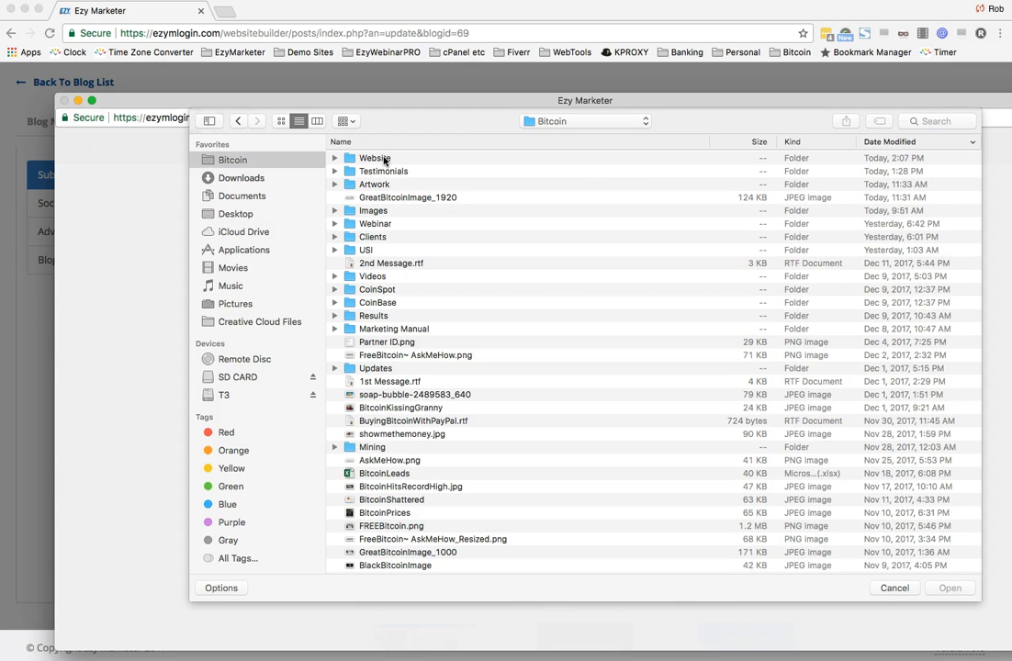
double_click(374, 223)
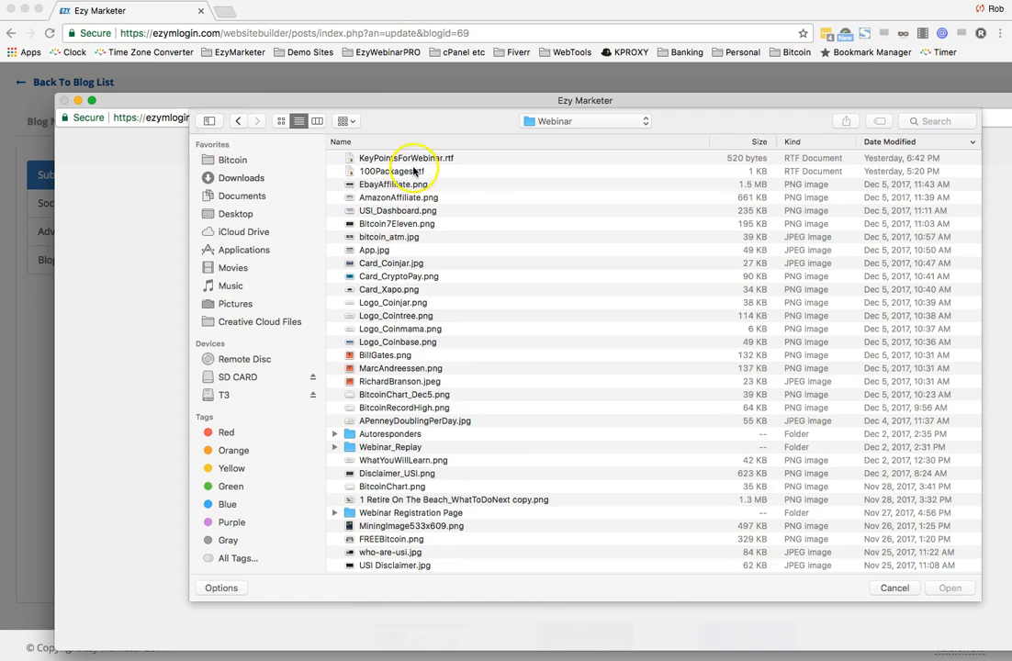
left_click(413, 433)
double_click(413, 433)
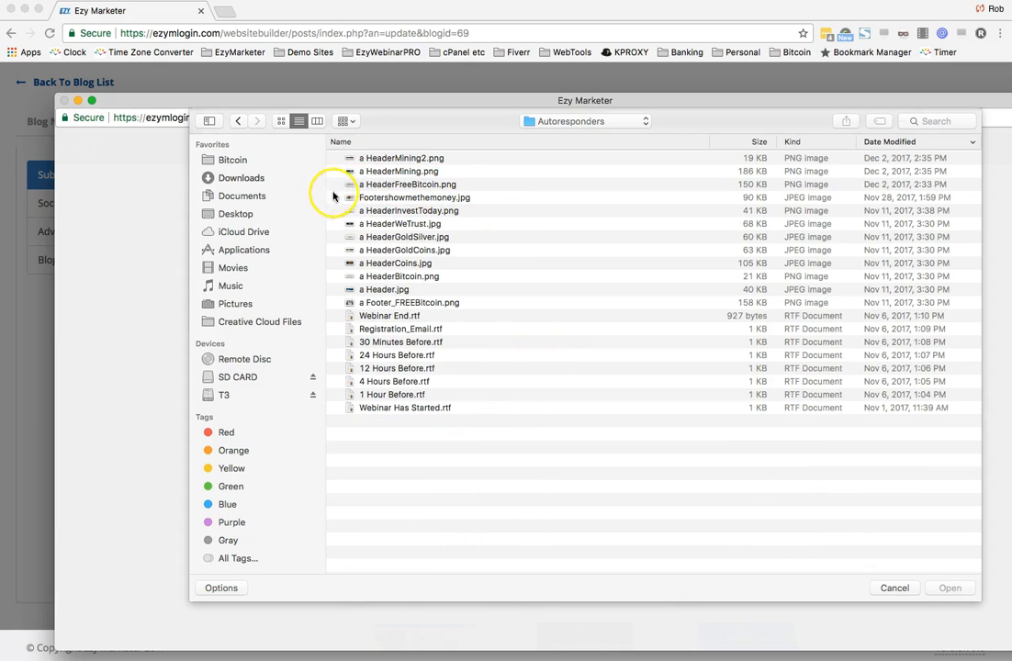
left_click(386, 189)
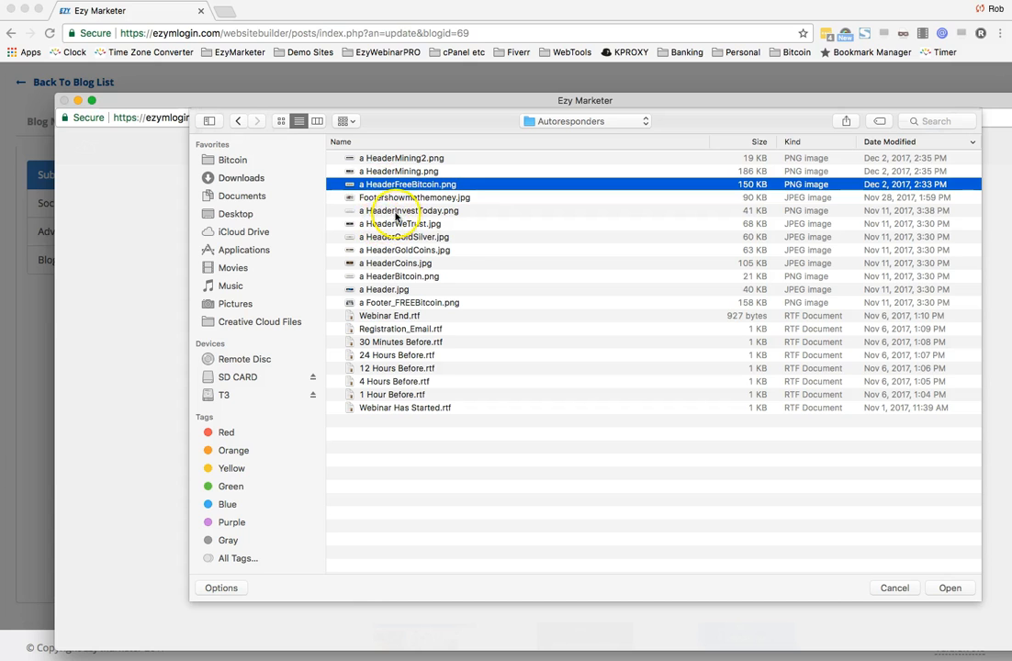
left_click(395, 212)
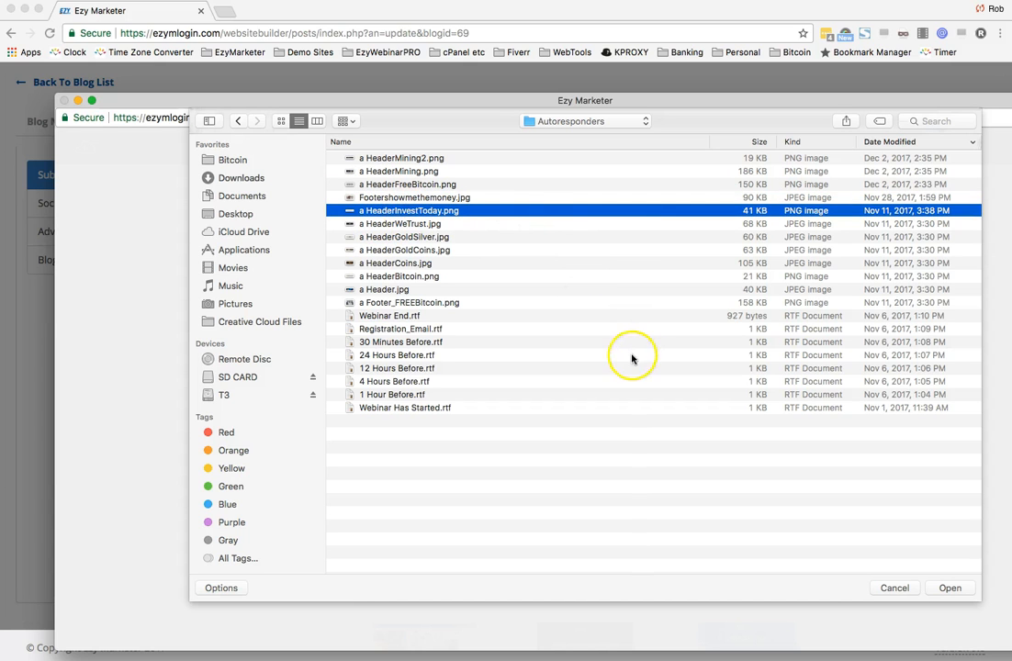
left_click(951, 589)
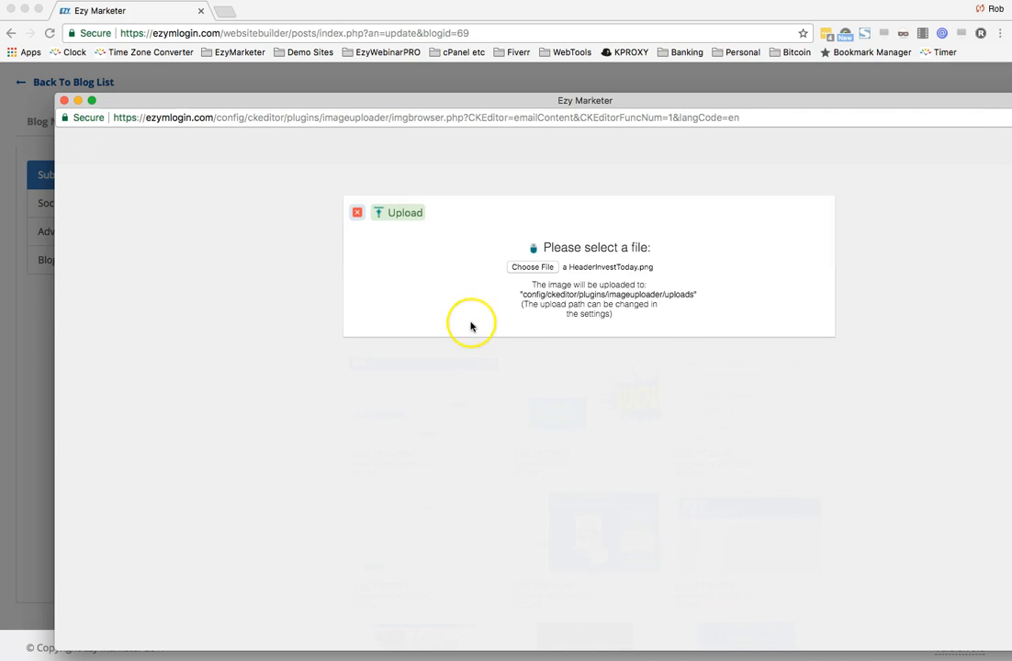
left_click(403, 215)
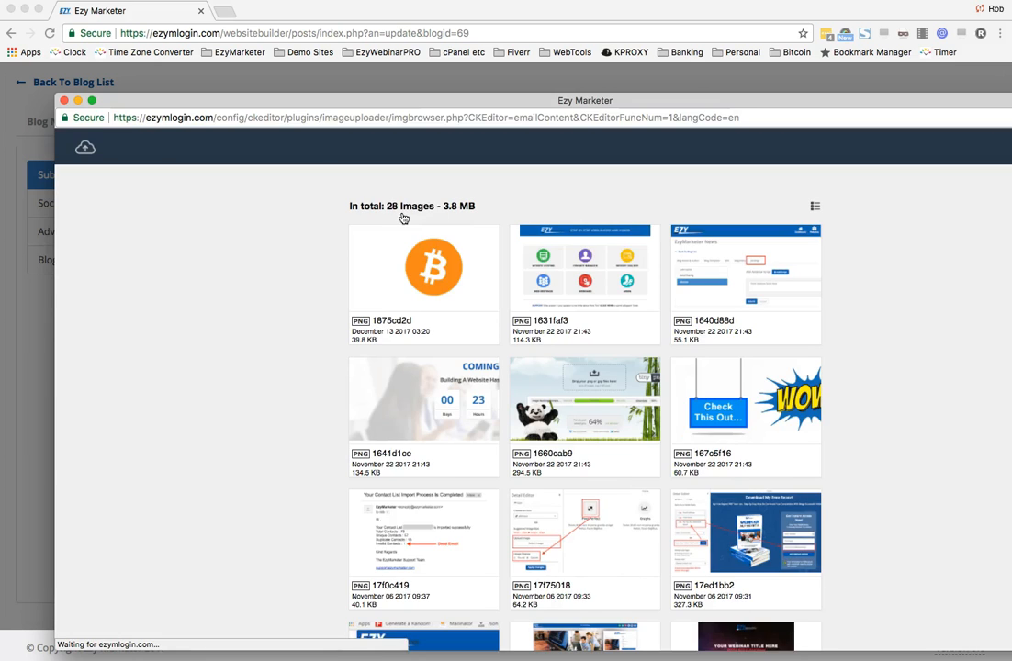
- Insert the newly uploaded image into the email content
left_click(444, 267)
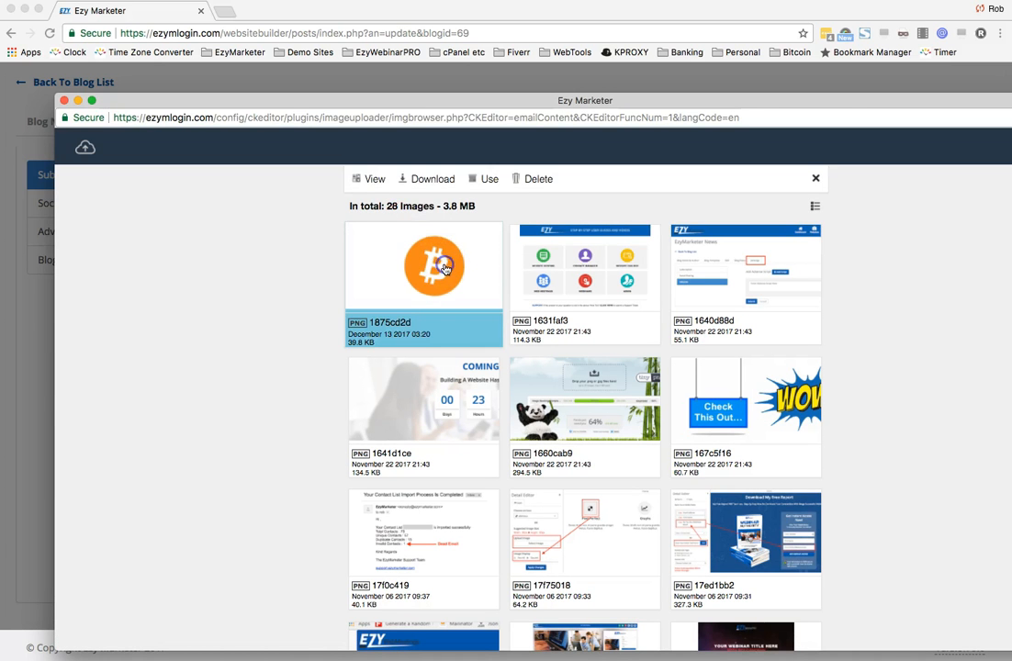
left_click(494, 180)
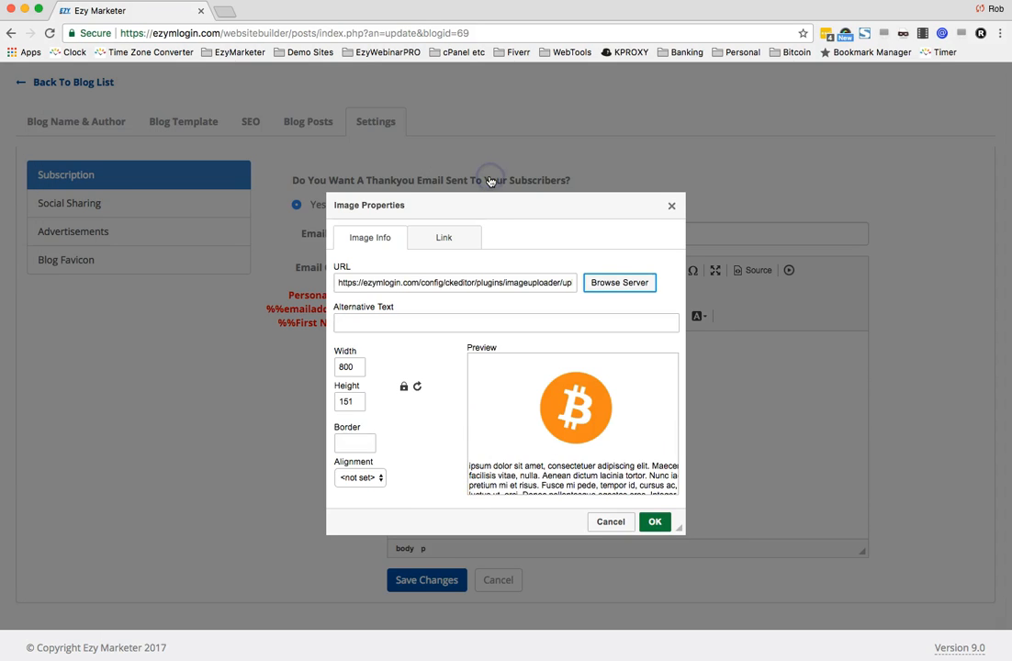
left_click(655, 522)
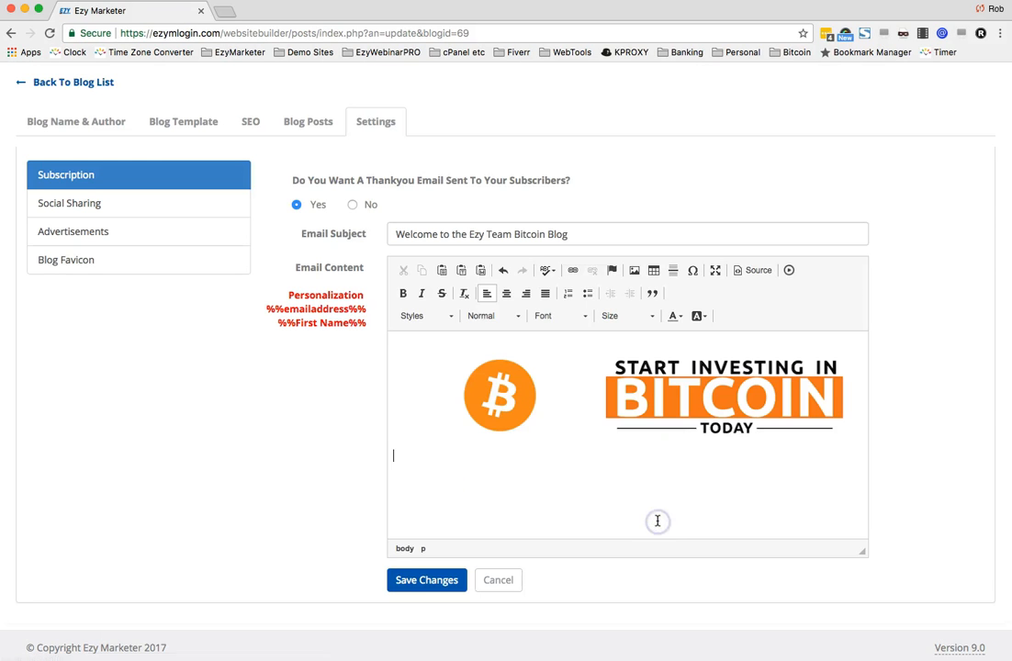
- Start the email body with "Hi" followed by the copied %%First Name%% personalization tag
left_click(616, 501)
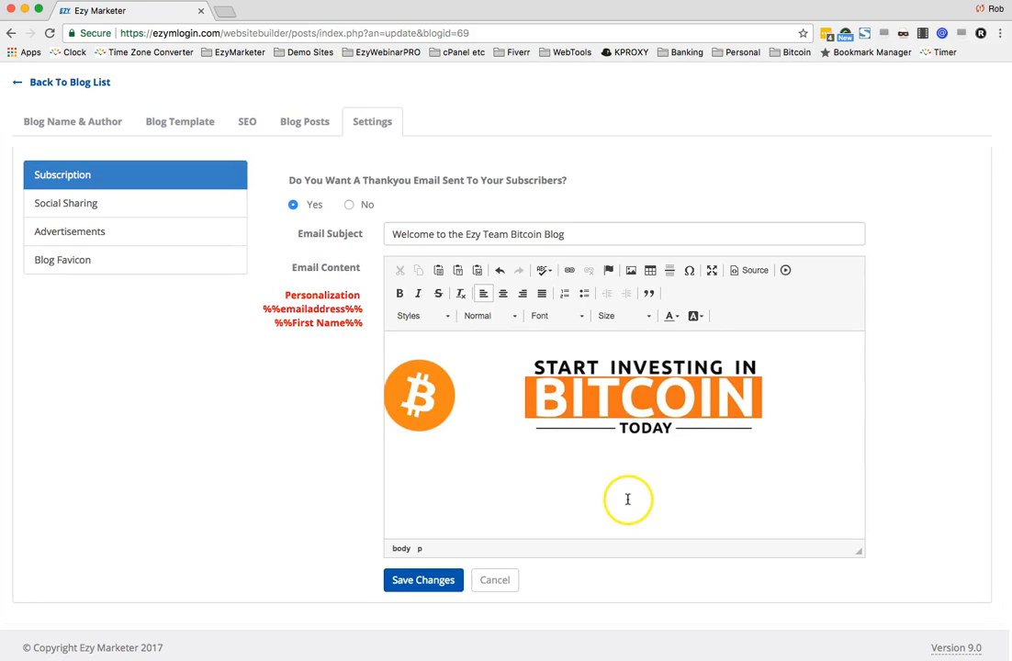
left_click(548, 468)
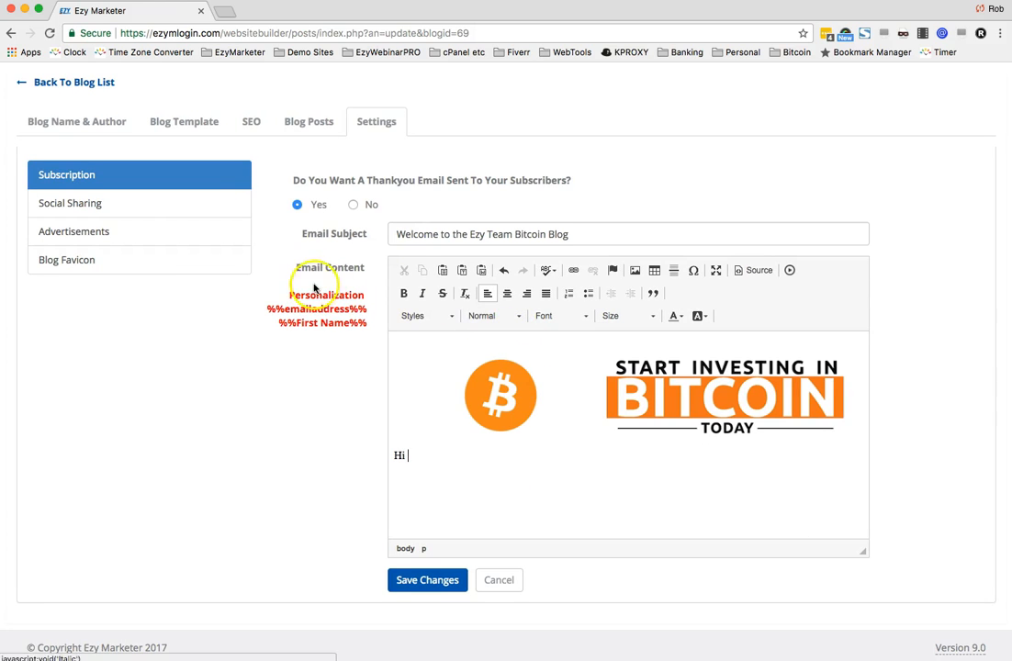
scroll(275, 327, "up", 1)
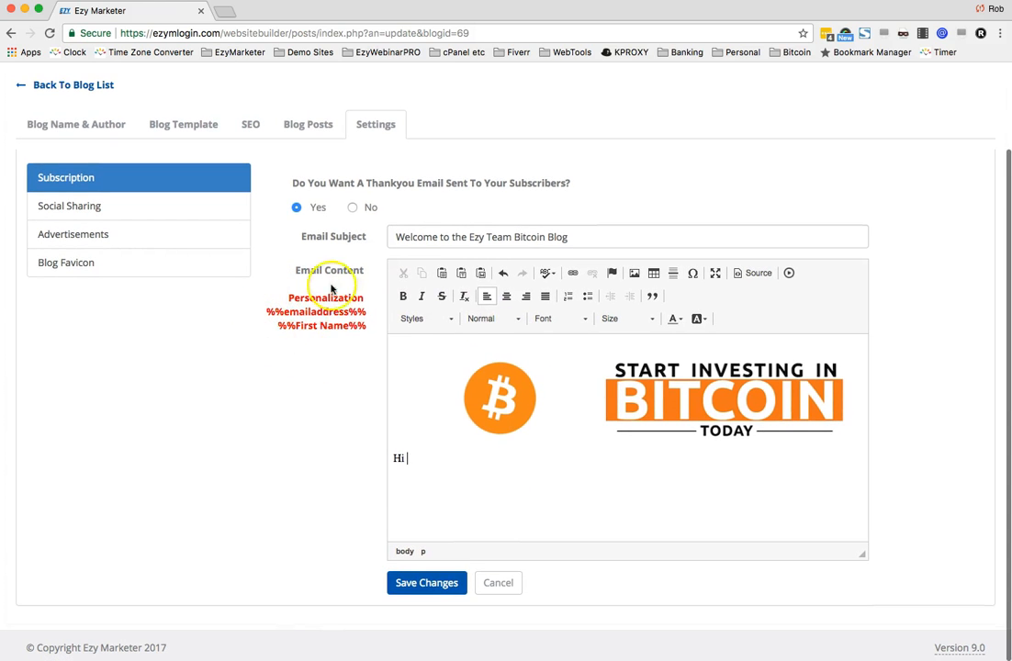
scroll(287, 323, "down", 1)
scroll(316, 319, "down", 1)
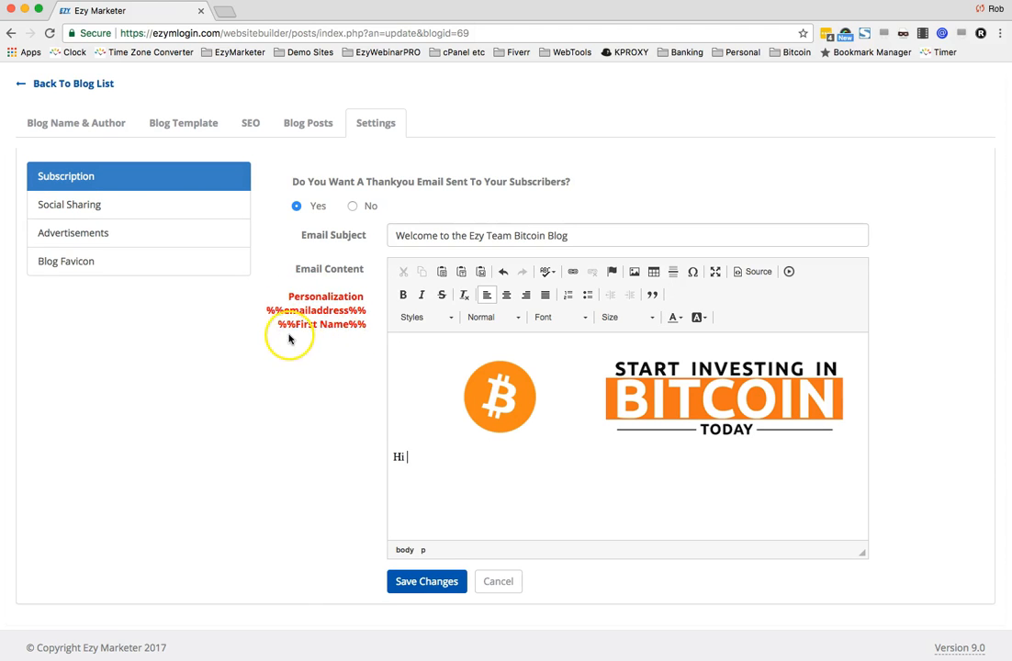
left_click_drag(269, 326, 368, 332)
key("ctrl+c")
left_click(430, 460)
key("ctrl+v")
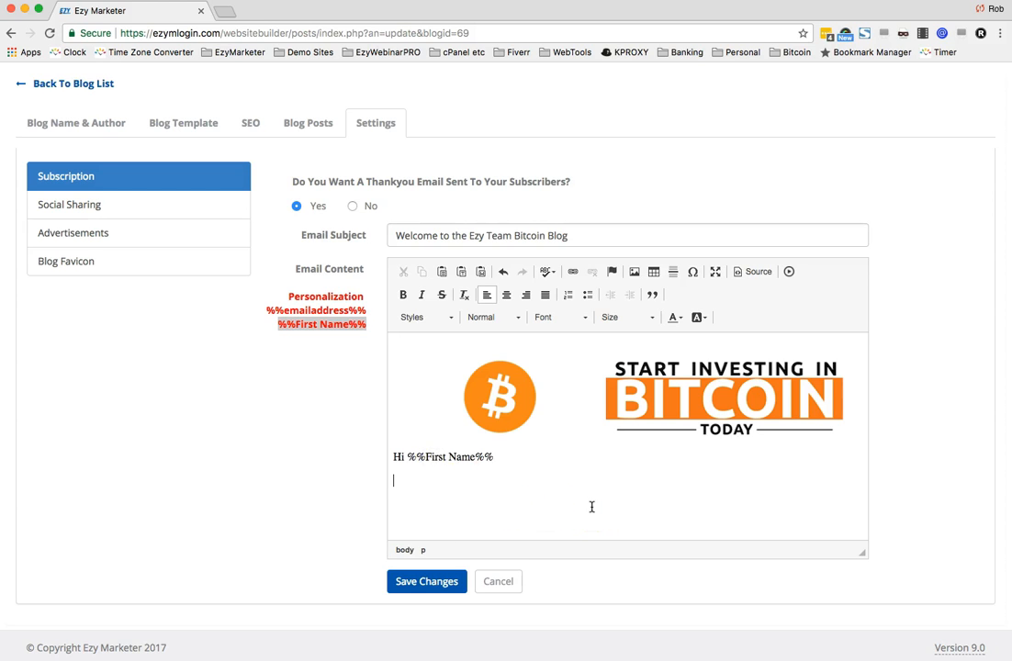
- Write the lines "Thank you for subscribing to our Bitcoin Blog.", "I look forward to empowering you with my posts." and "Kind Regards"
key("Return")
type("Thank you for o")
type("pting")
type("subscribing")
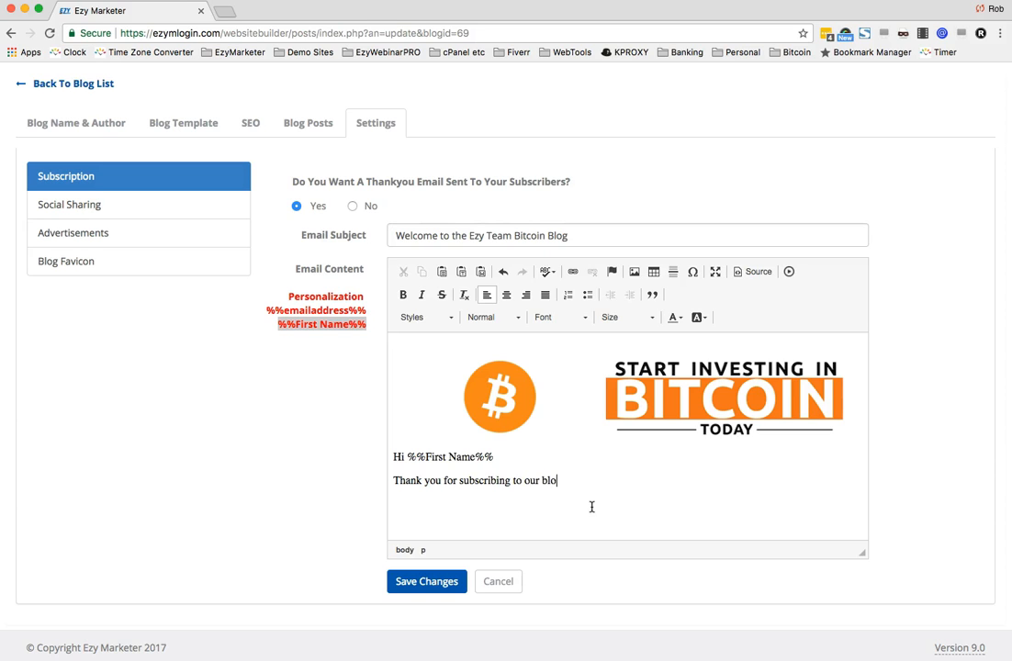
type(" to our Bitcoin B")
type("forw")
type("ard to empowering y")
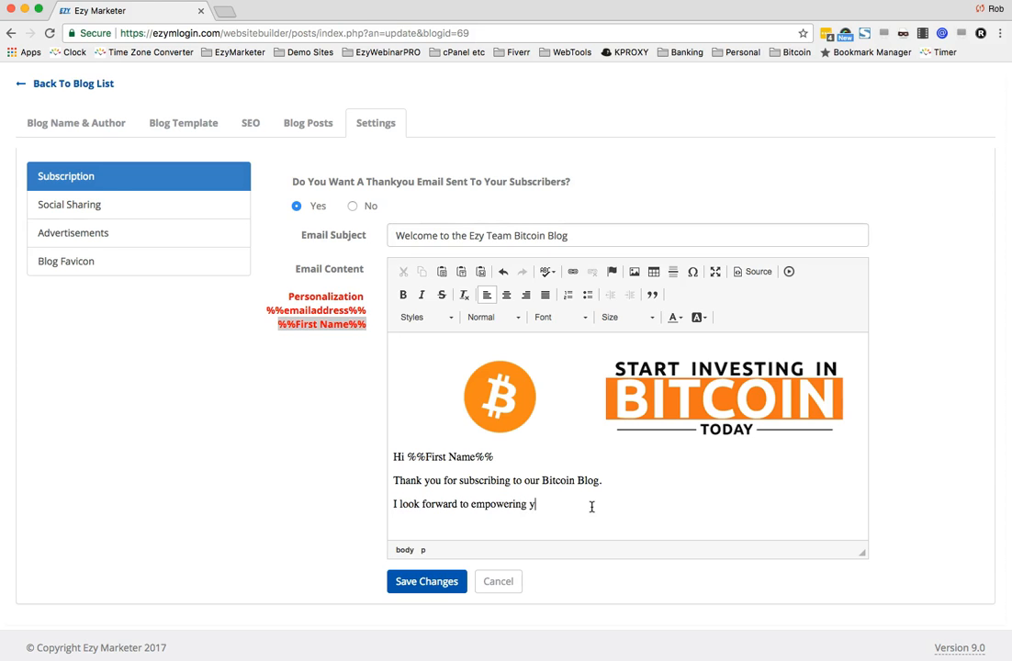
type("ou with my go")
type("egards")
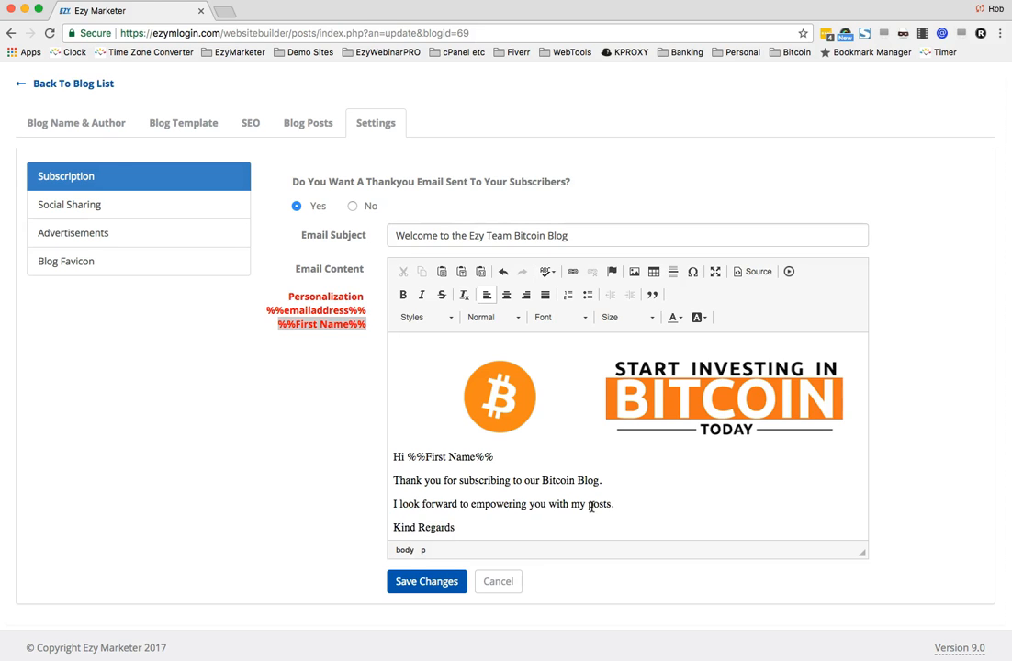
key("Return")
type("Rob Wil")
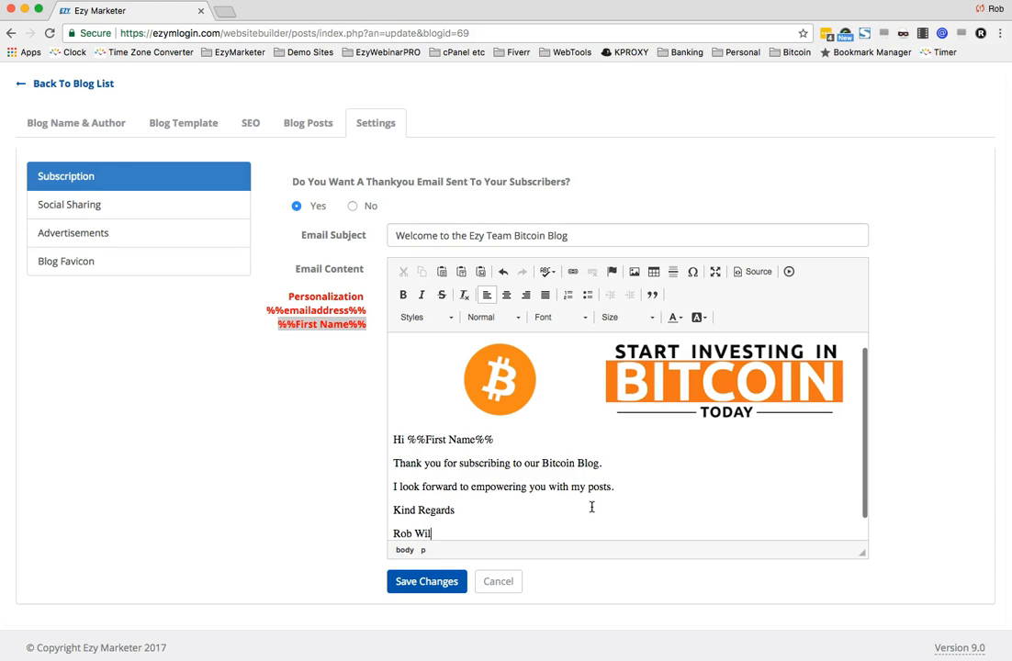
type("son")
key("Return")
type("www")
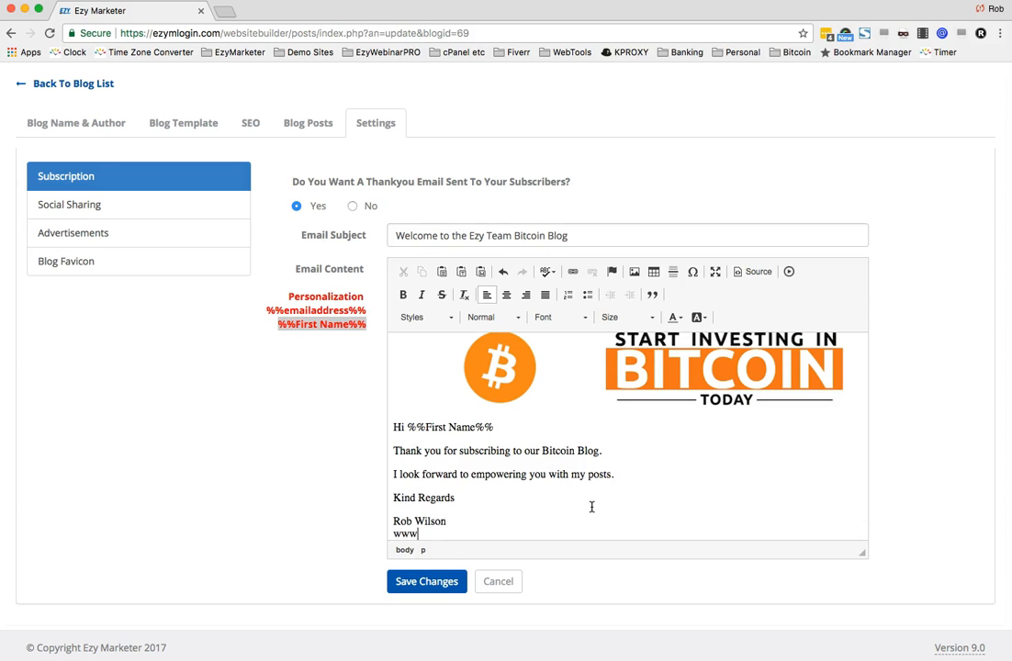
type(".ezymarketer.com")
left_click_drag(501, 534, 374, 521)
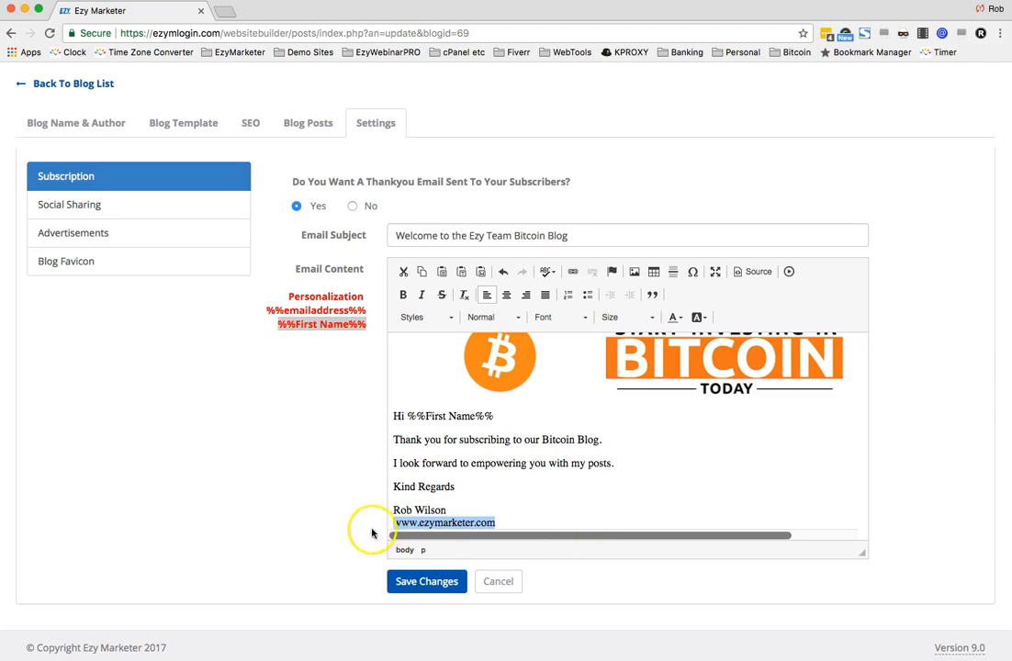
left_click_drag(496, 524, 371, 526)
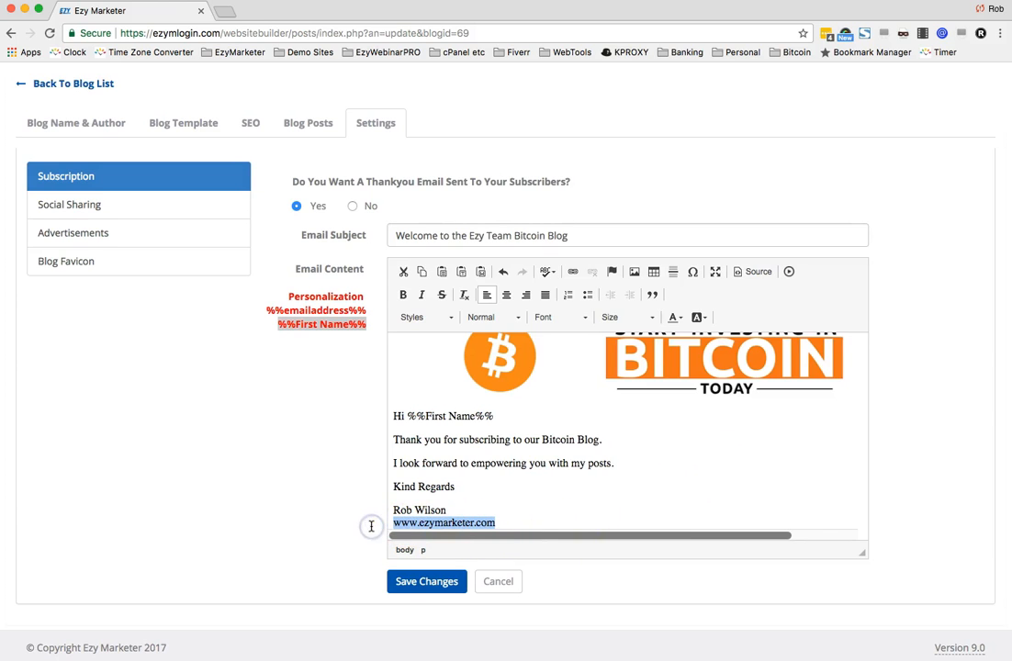
left_click(571, 273)
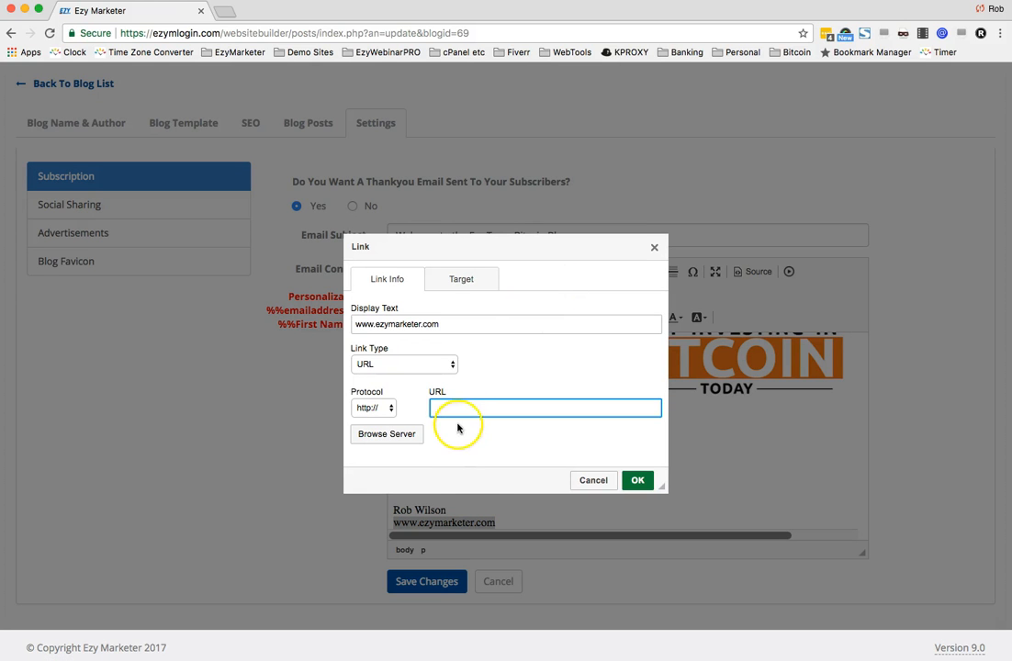
key("super+v")
left_click(637, 481)
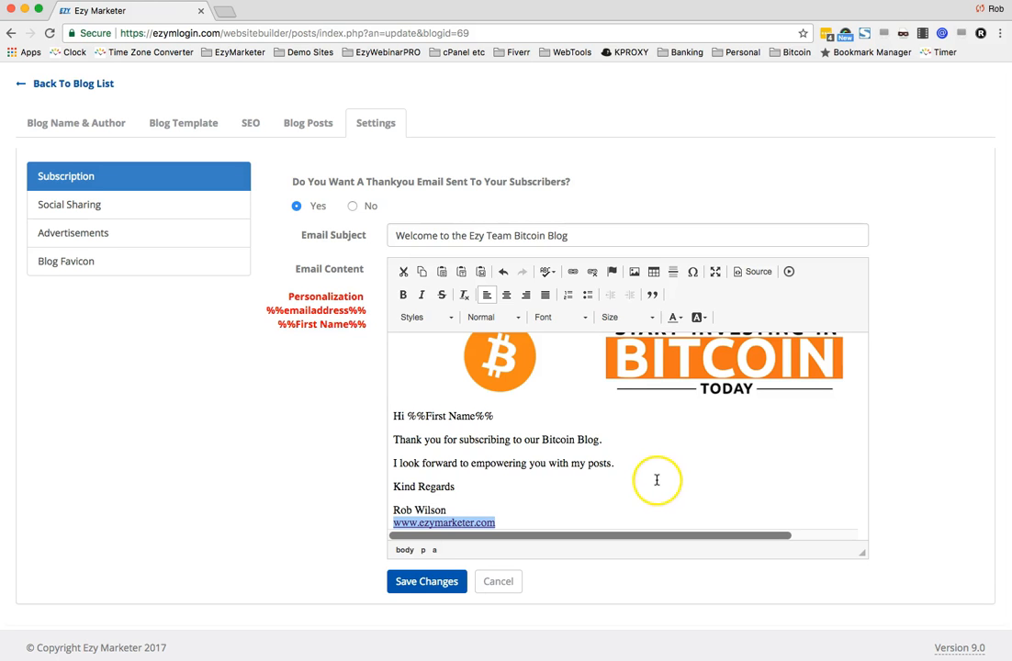
scroll(614, 470, "down", 1)
scroll(619, 470, "up", 1)
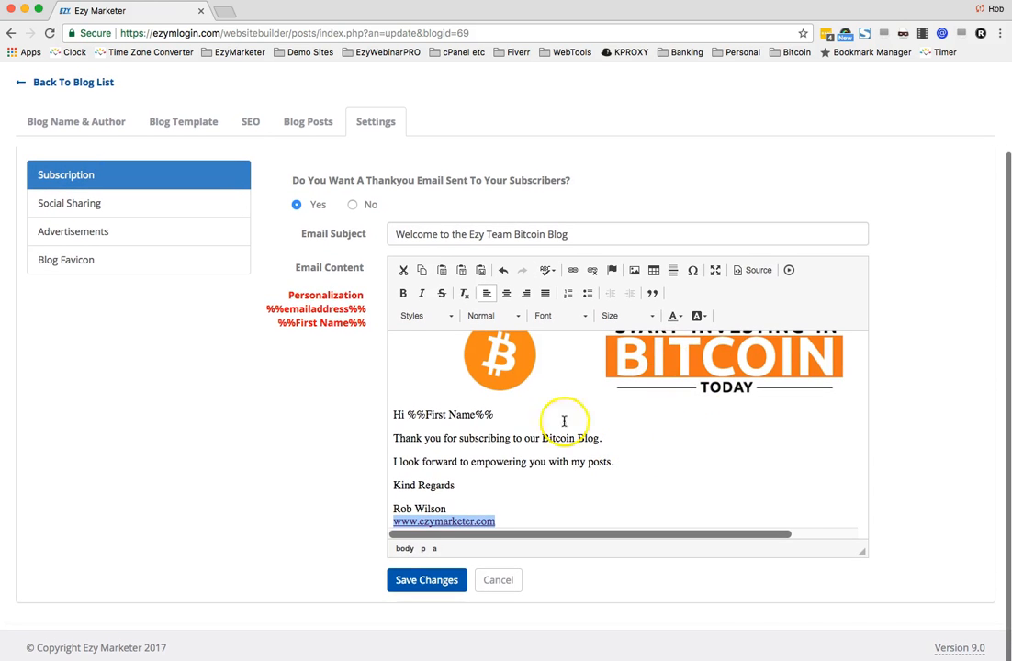
- Save the thank-you email settings and review the subscription form options
left_click(424, 581)
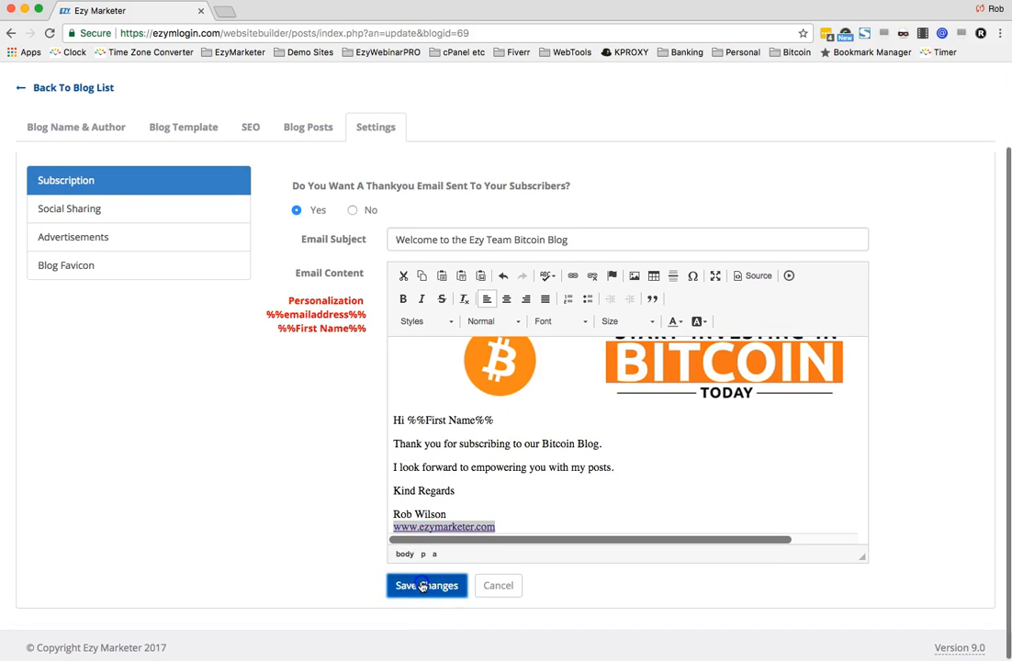
scroll(422, 586, "up", 1)
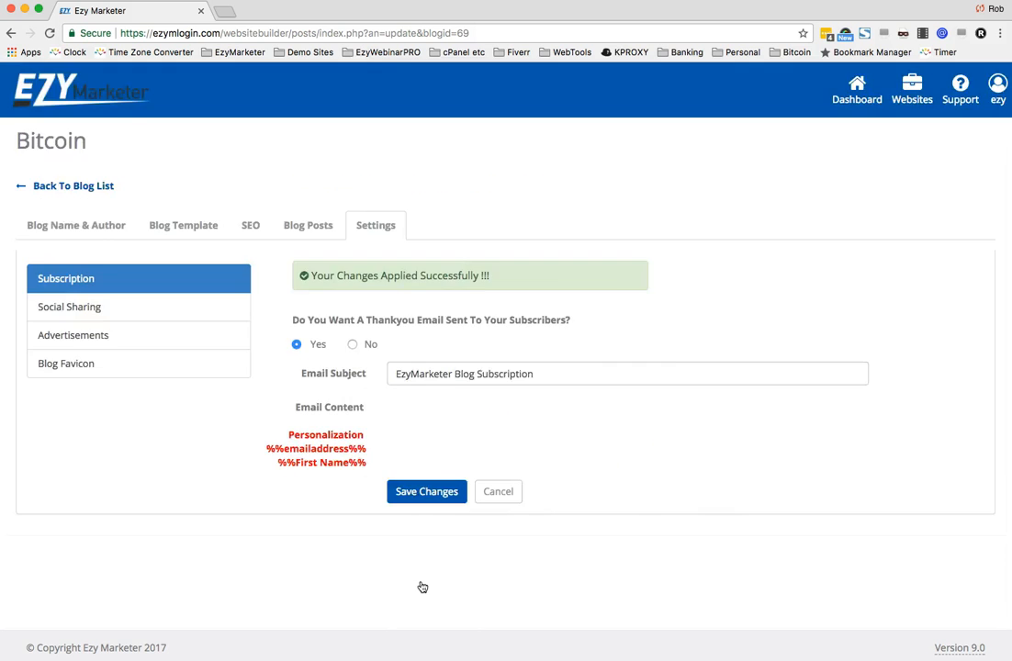
scroll(422, 586, "down", 1)
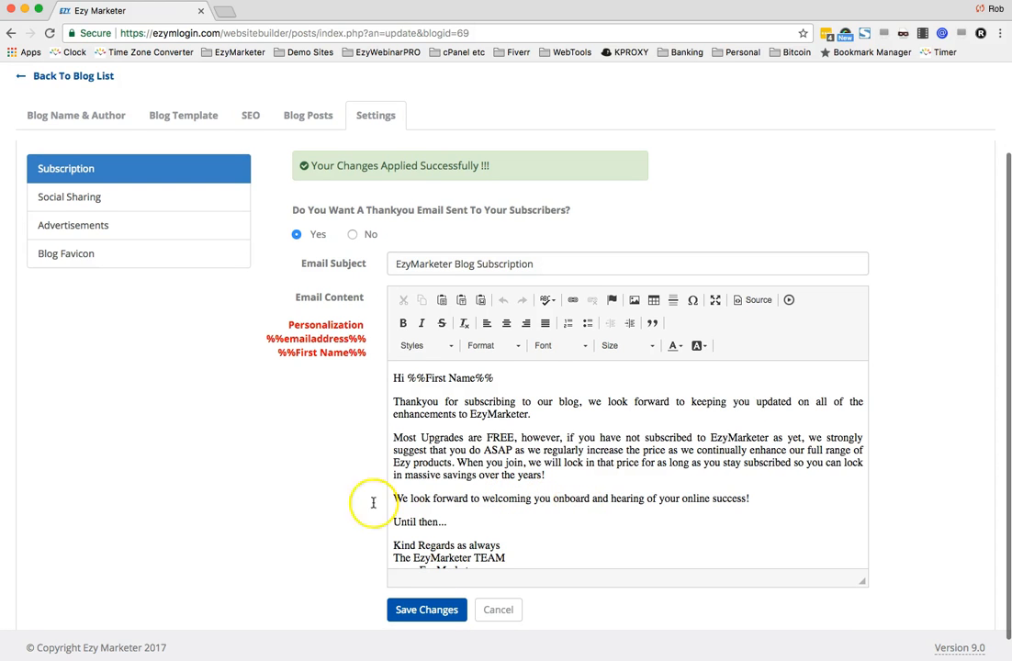
scroll(265, 478, "down", 1)
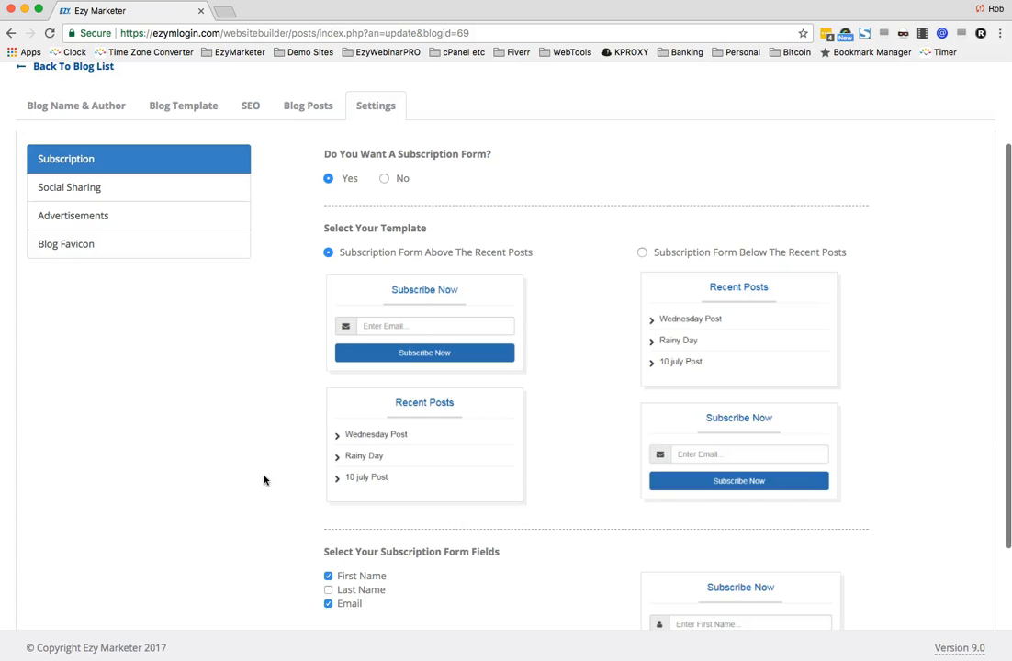
left_click(244, 485)
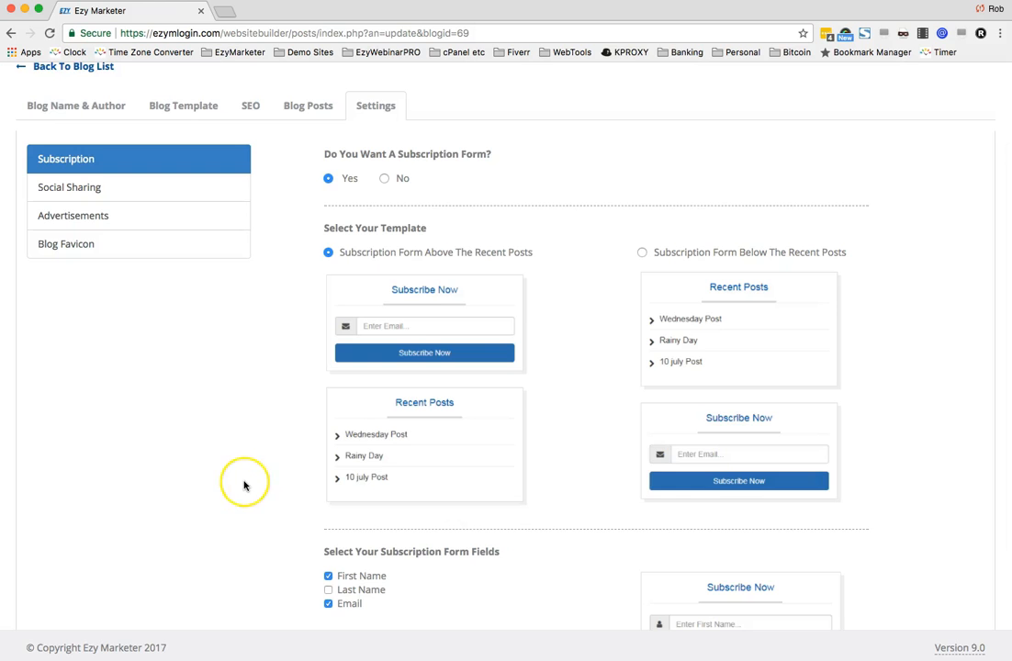
scroll(244, 485, "down", 5)
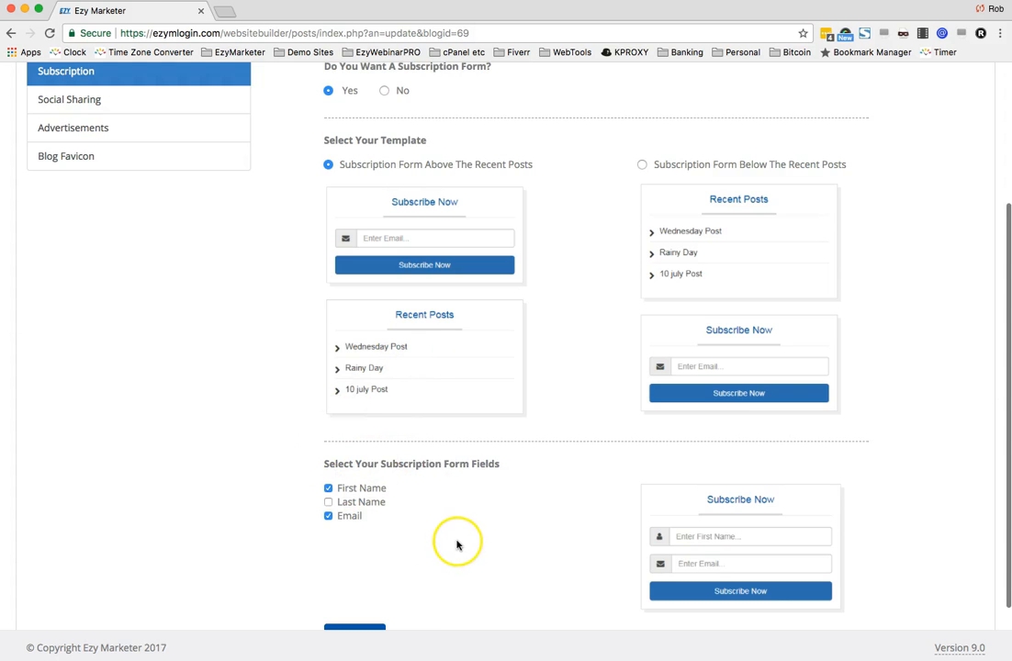
scroll(456, 542, "up", 1)
scroll(456, 541, "down", 2)
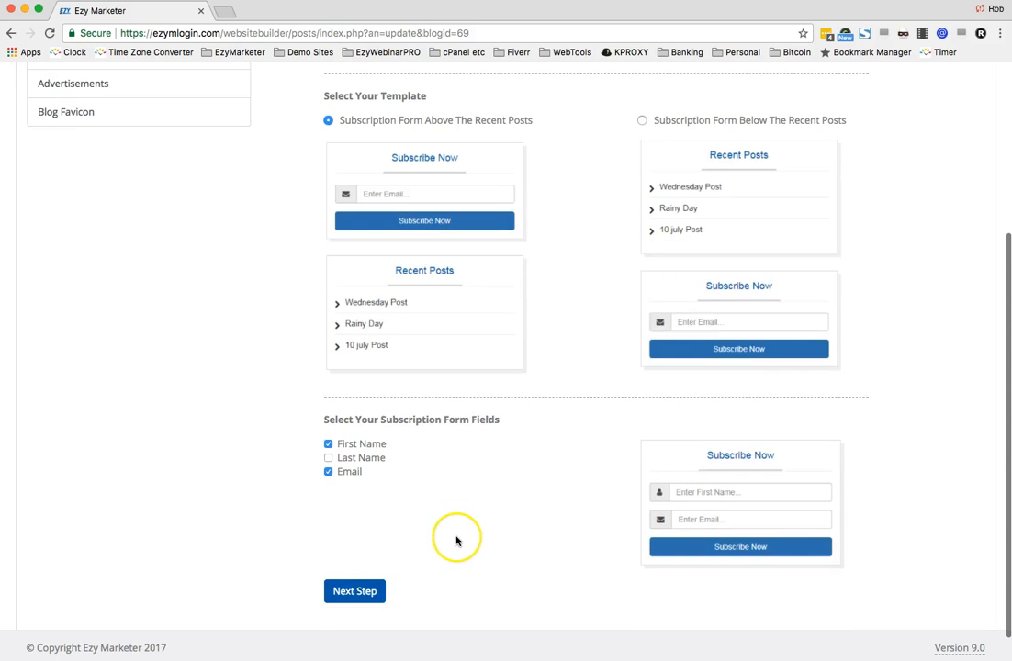
scroll(456, 541, "up", 1)
scroll(456, 541, "up", 3)
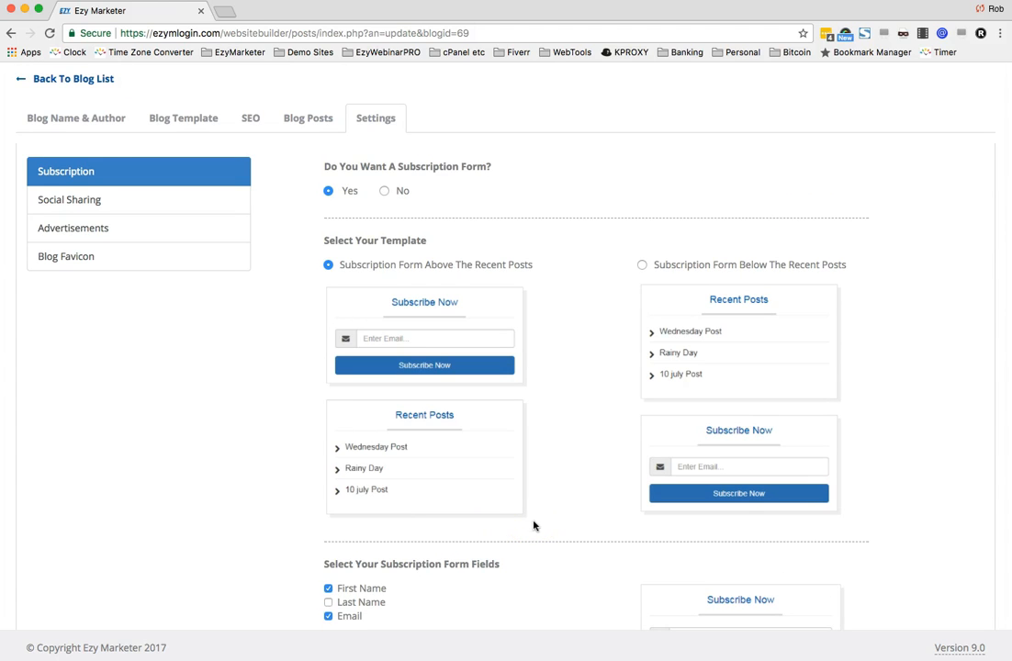
- Enable the social sharing option and save the change
left_click(71, 177)
left_click(68, 200)
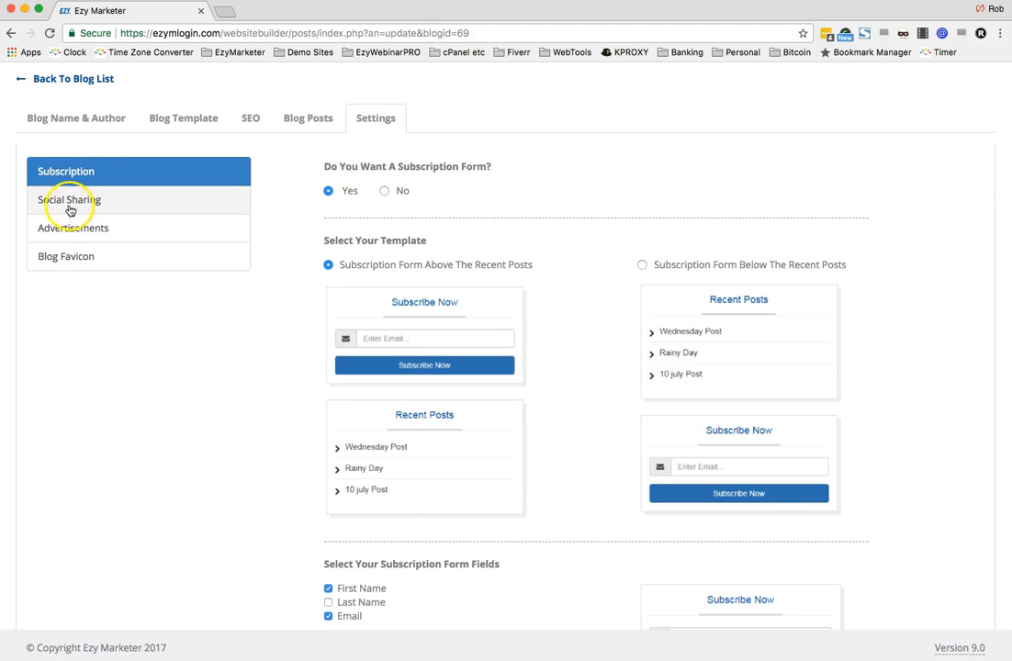
left_click(68, 202)
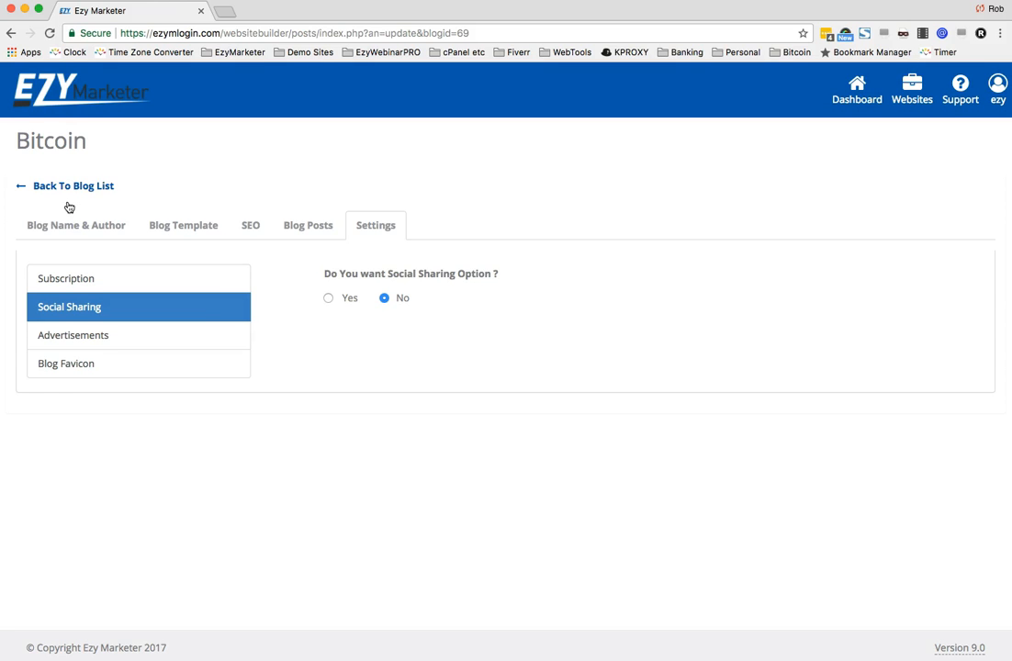
left_click(329, 299)
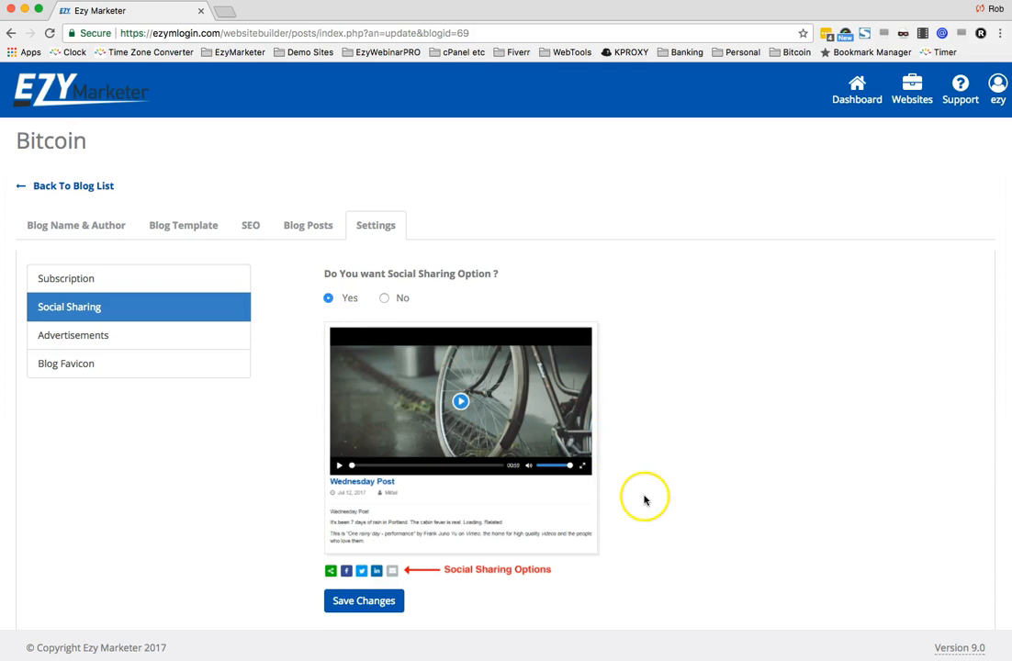
scroll(644, 500, "down", 1)
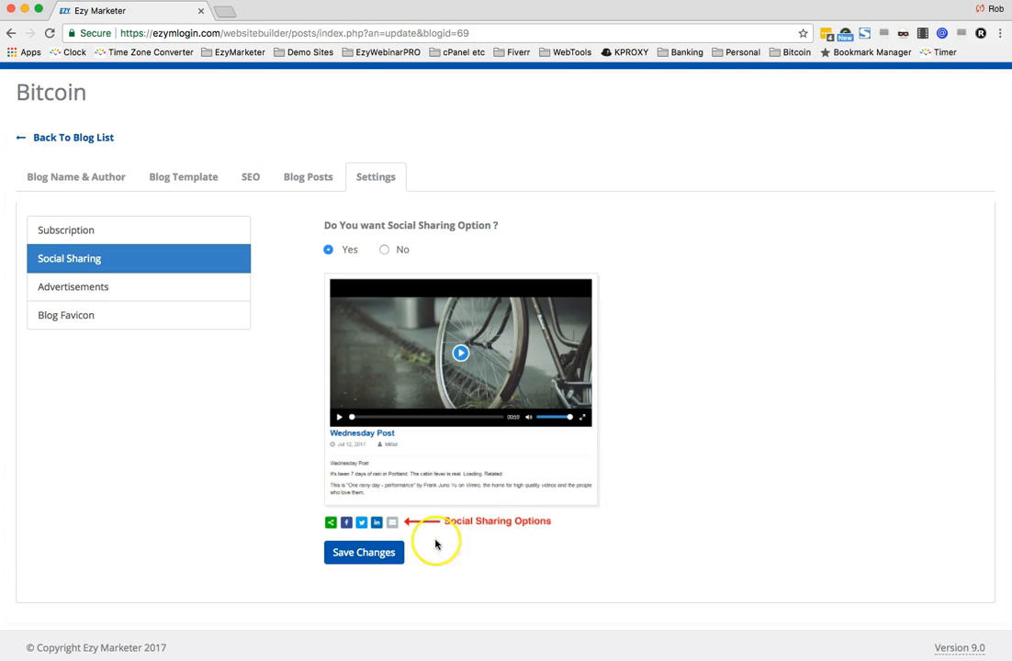
left_click(360, 555)
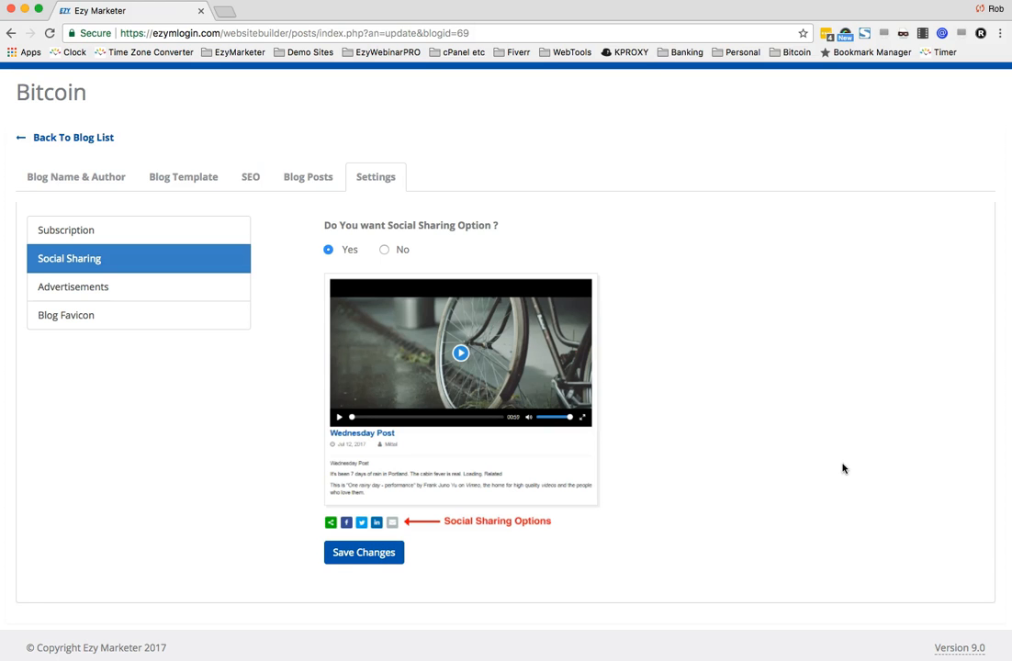
- Try adding a second Adsense script entry with text test, moving it to the top, and deleting it
left_click(62, 290)
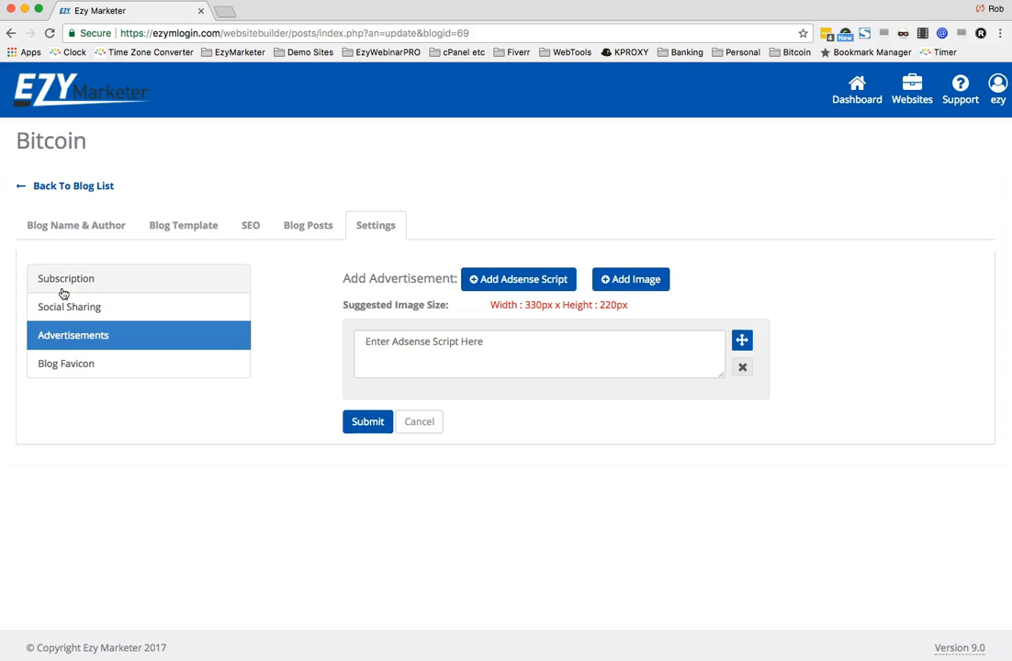
left_click(73, 338)
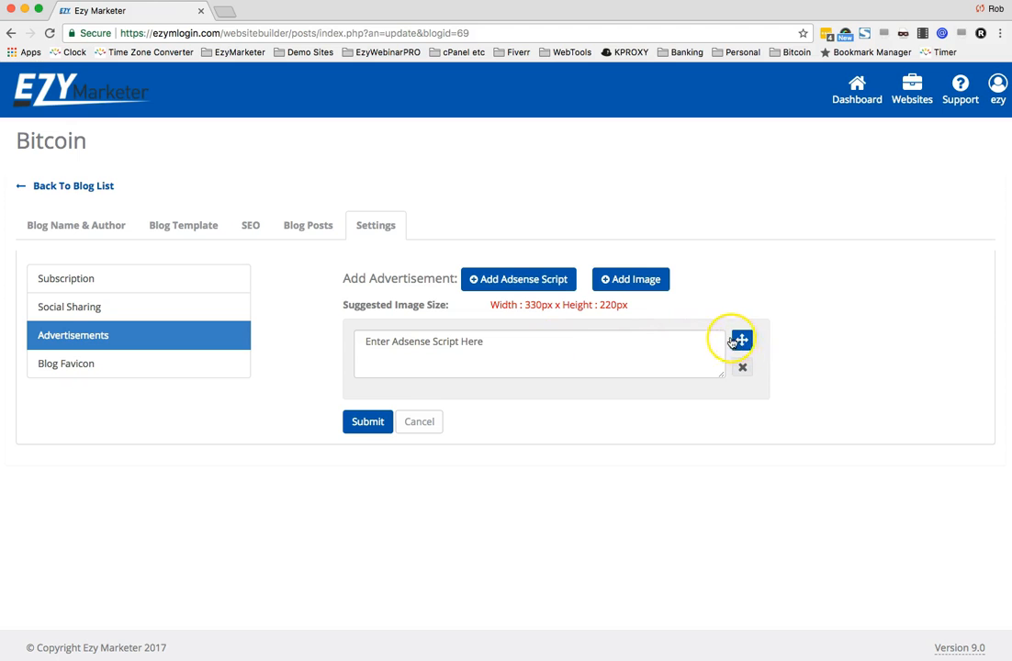
left_click(534, 280)
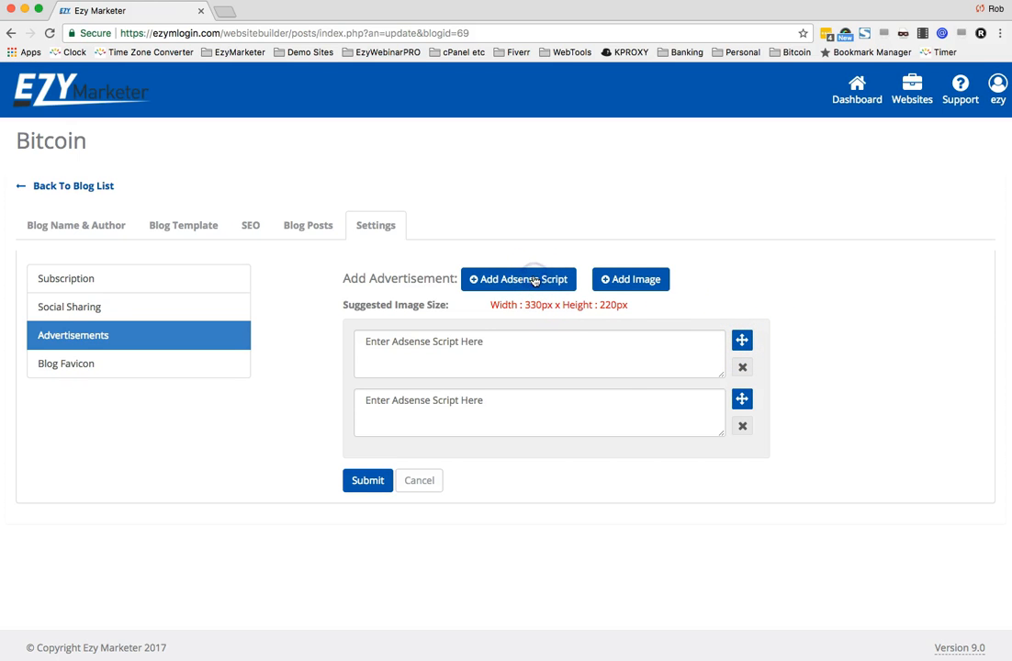
left_click(506, 404)
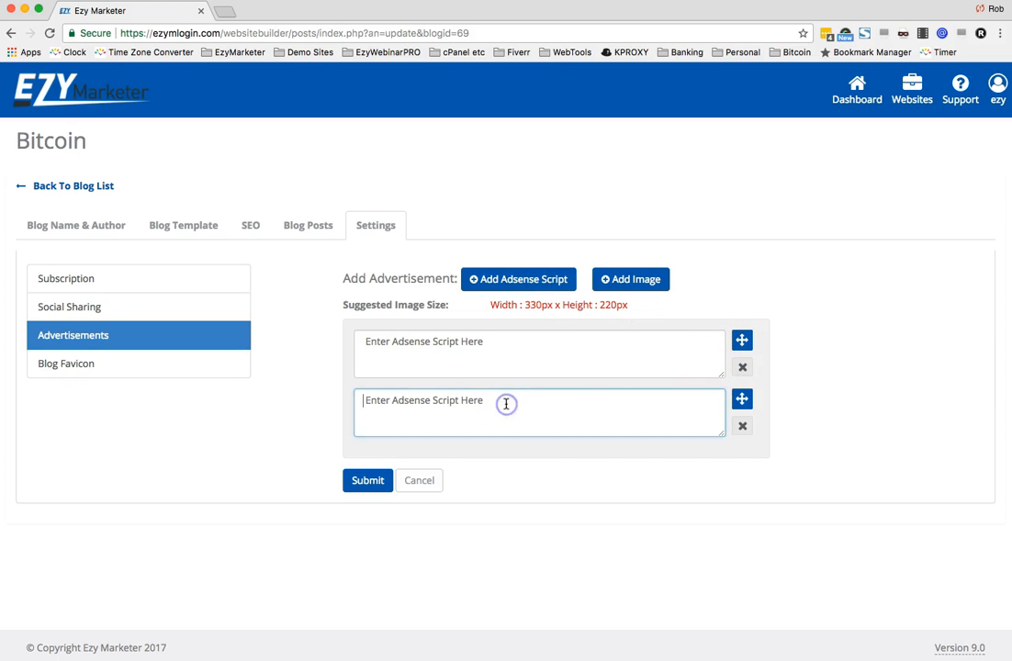
type("test")
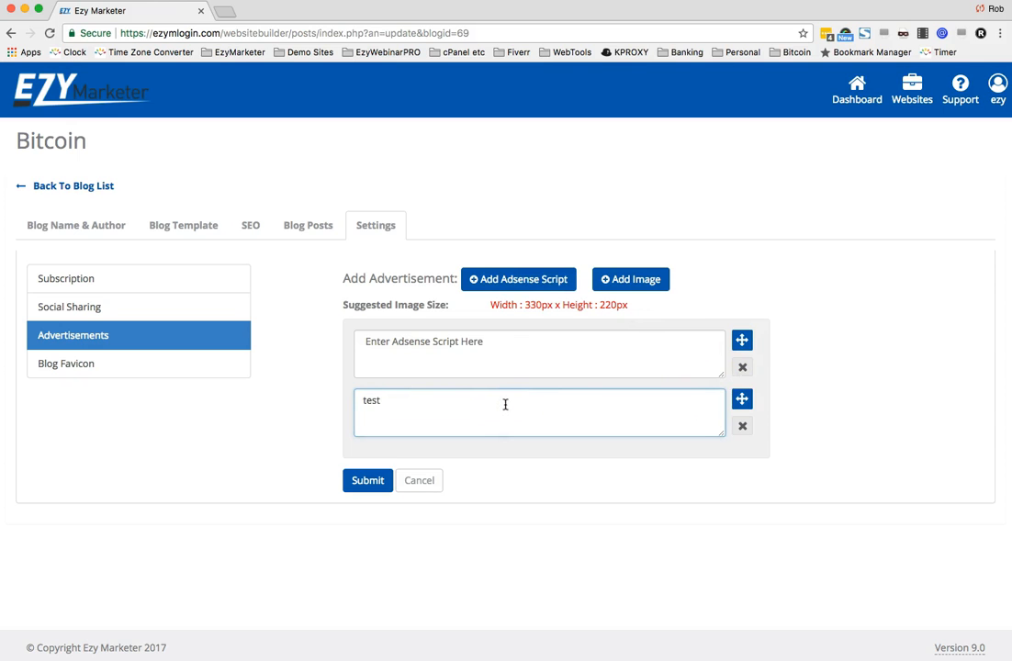
left_click_drag(741, 401, 742, 351)
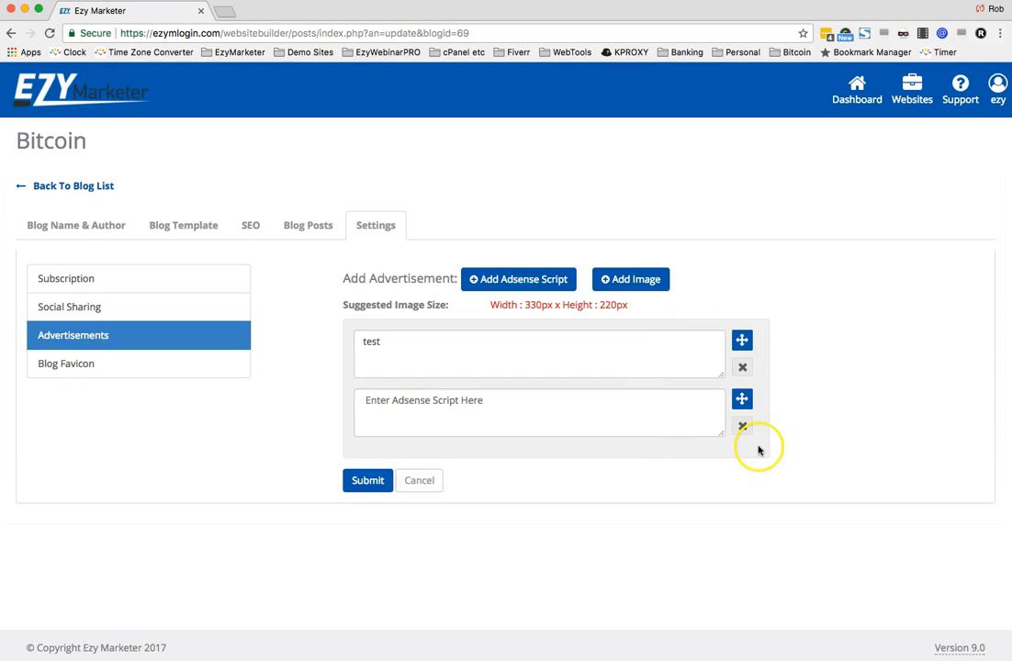
left_click(637, 377)
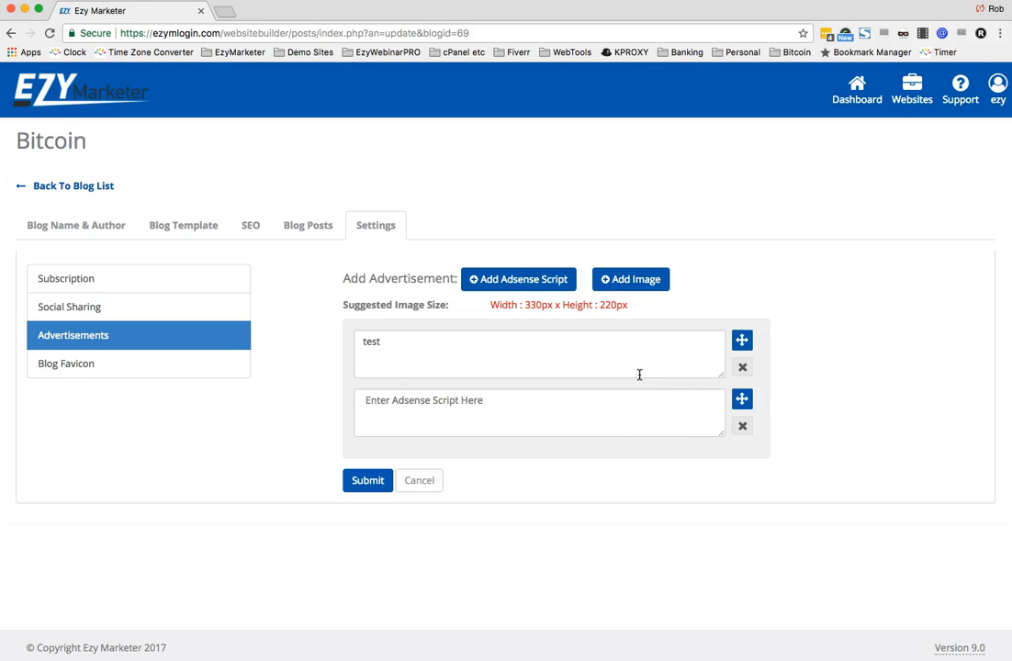
left_click(742, 368)
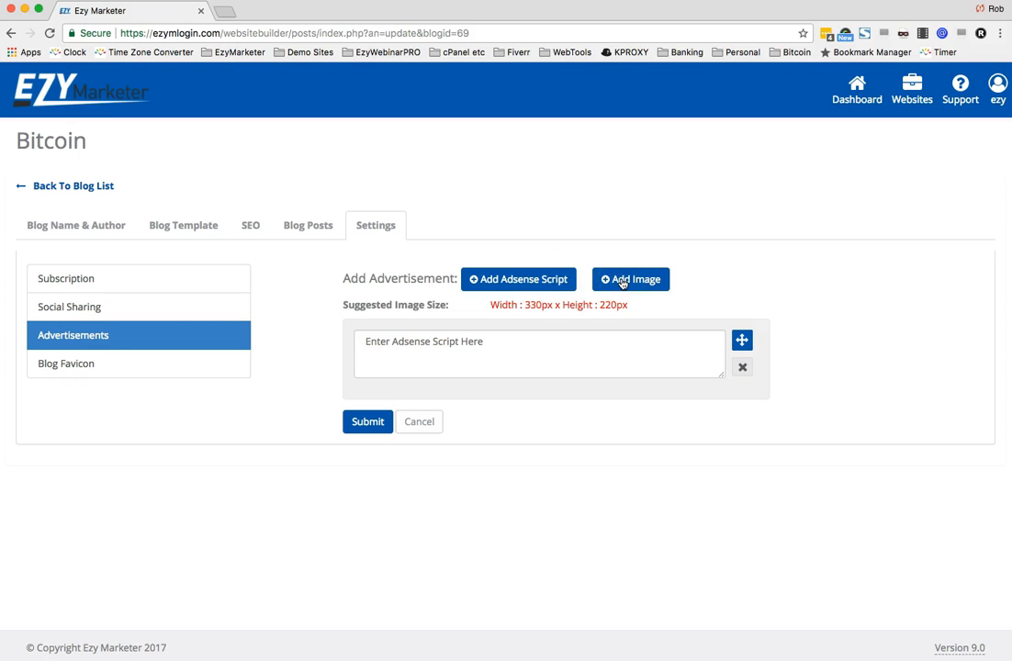
- Add an image advertisement
left_click(625, 281)
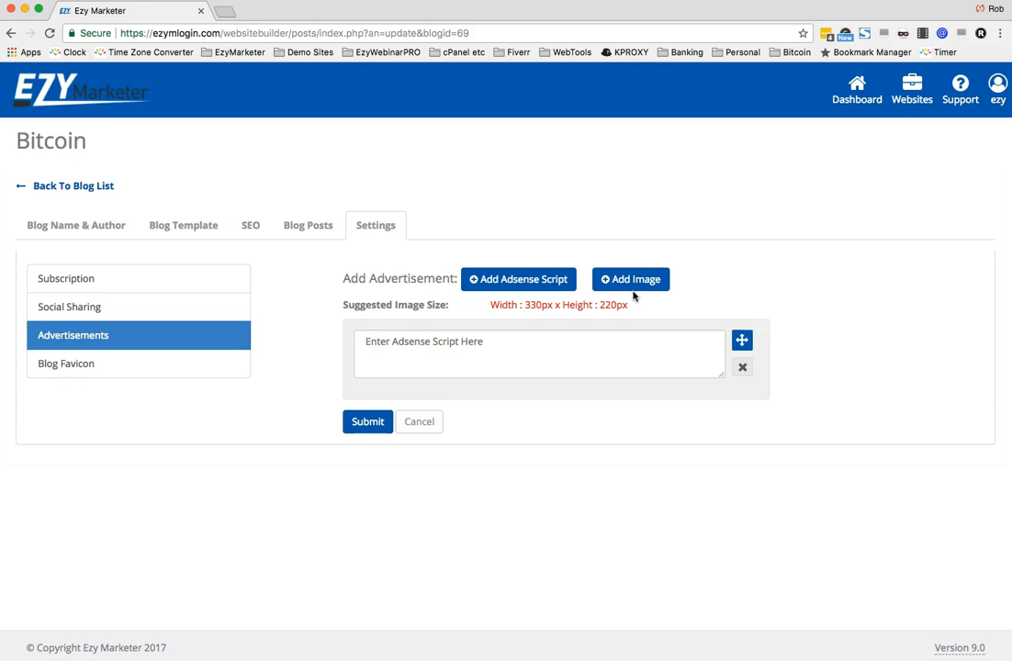
- Add an image advertisement and upload Advertisement.png from the Bitcoin > Website > Blog folder
left_click(628, 279)
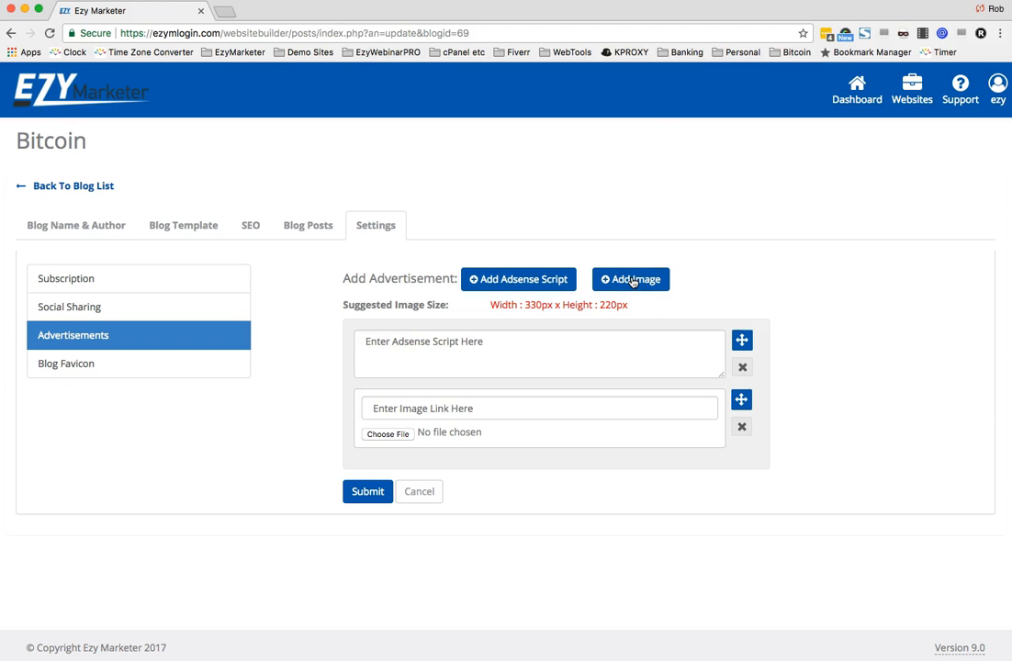
left_click(389, 435)
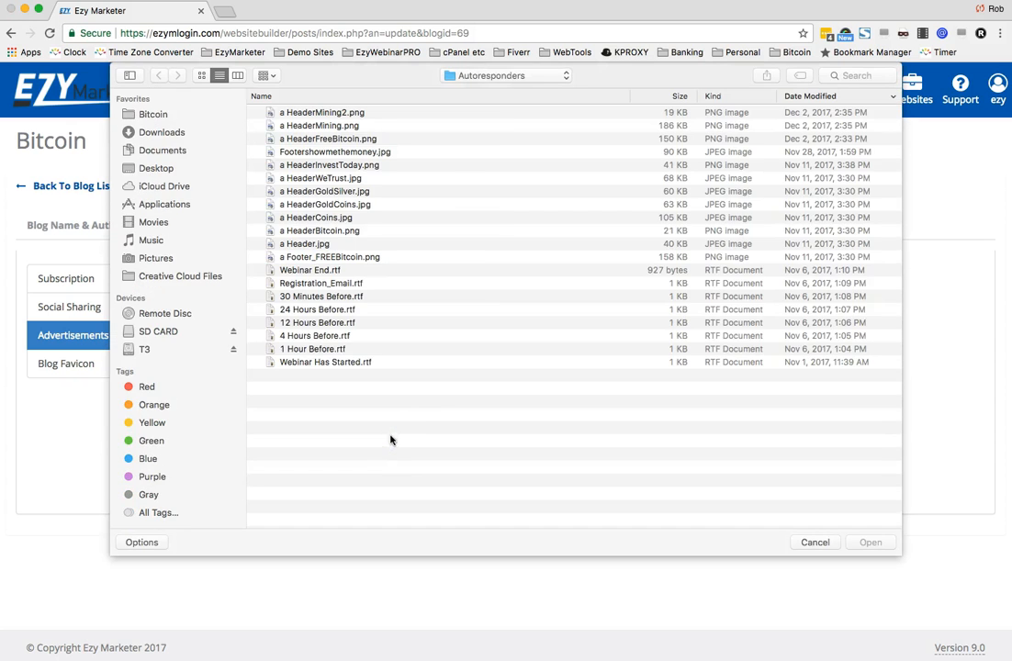
left_click(154, 116)
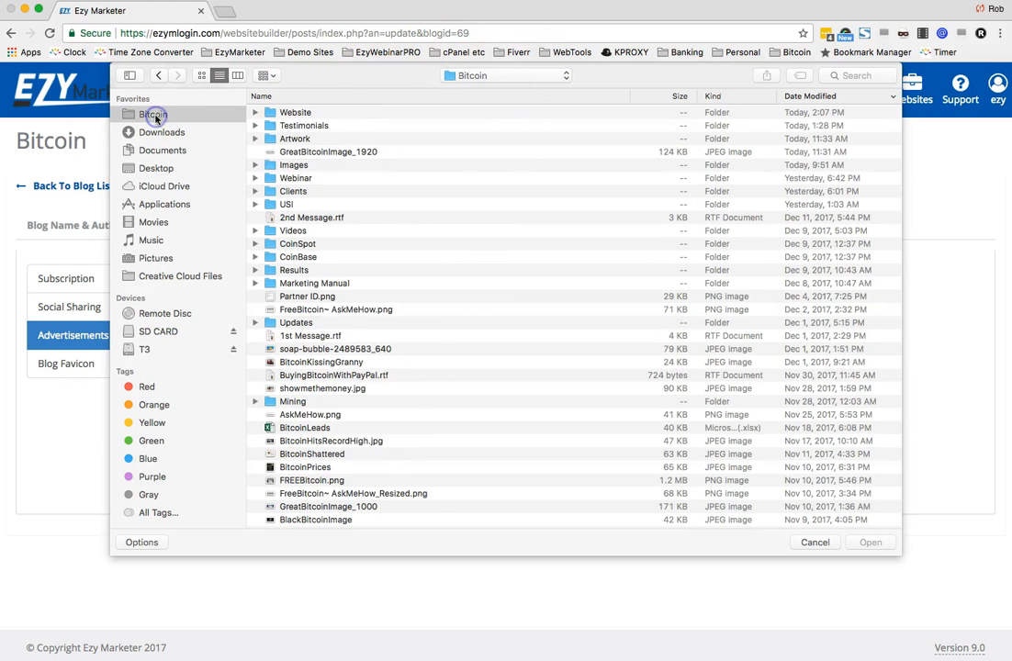
double_click(287, 112)
double_click(286, 112)
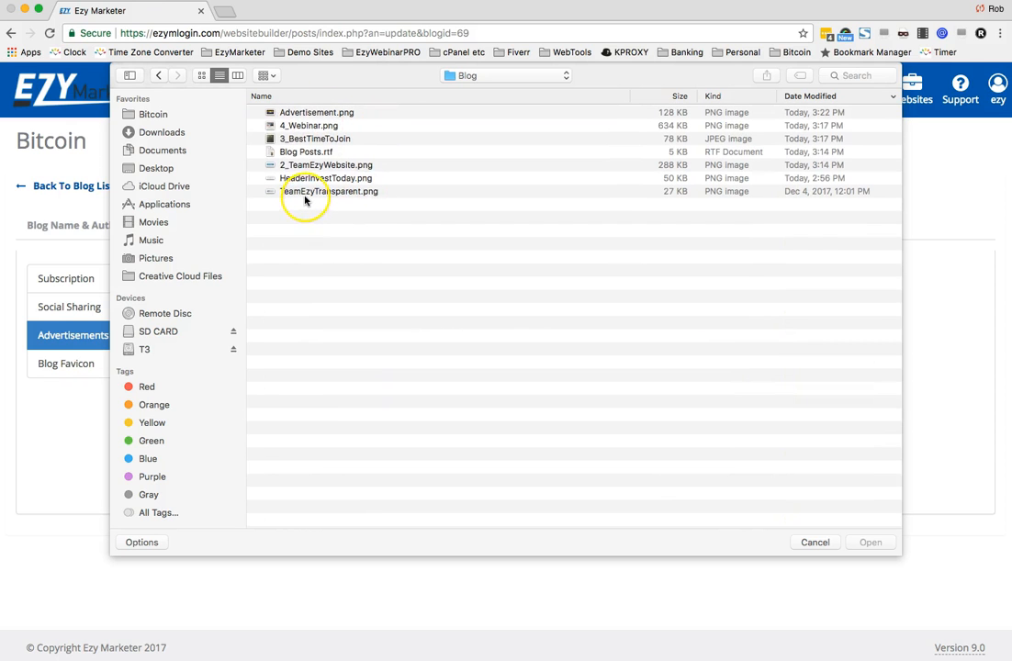
double_click(300, 112)
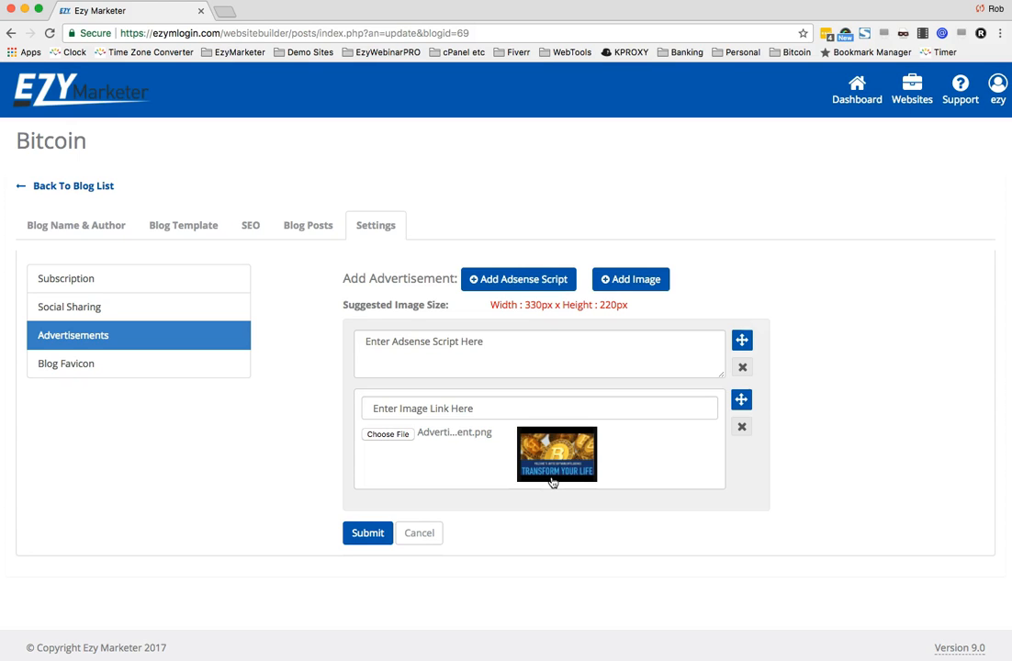
- Try to submit the advertisements without an image link
left_click(472, 407)
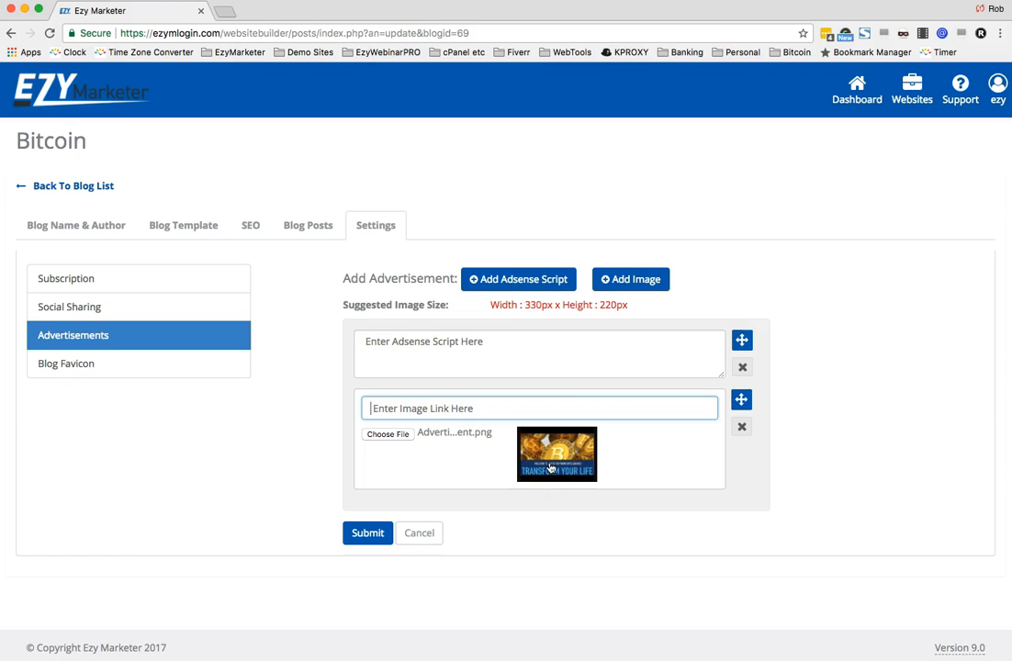
left_click(367, 535)
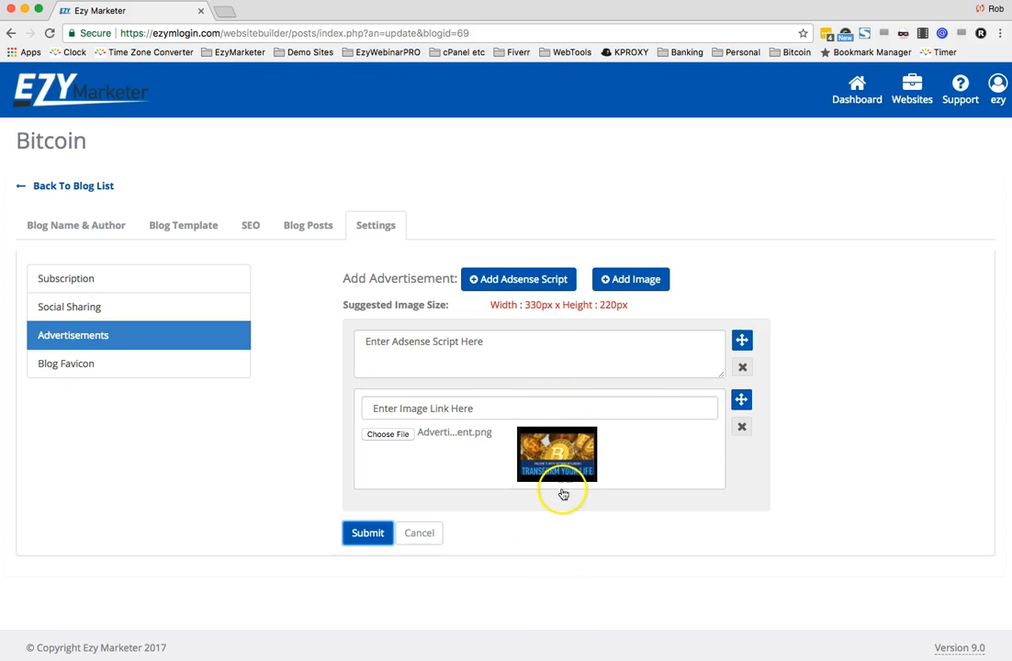
left_click(359, 534)
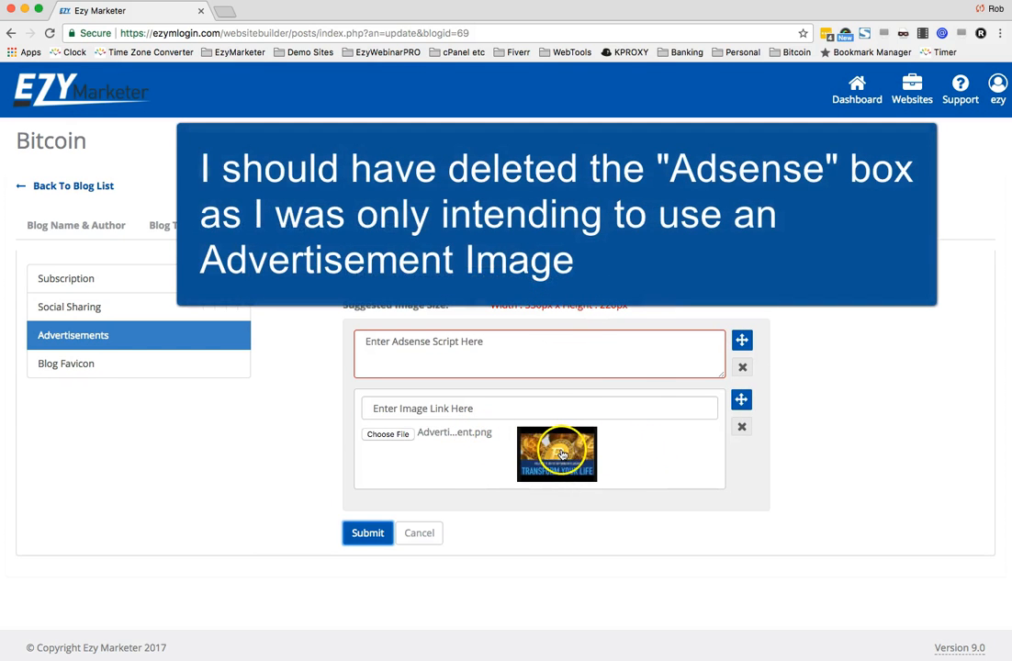
left_click(620, 410)
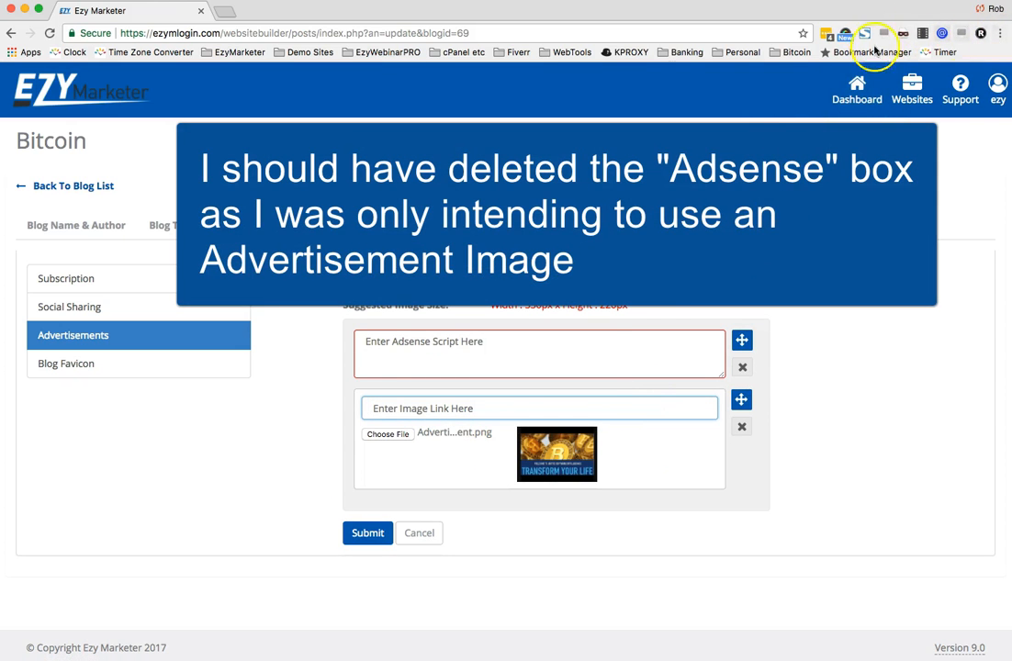
type("www")
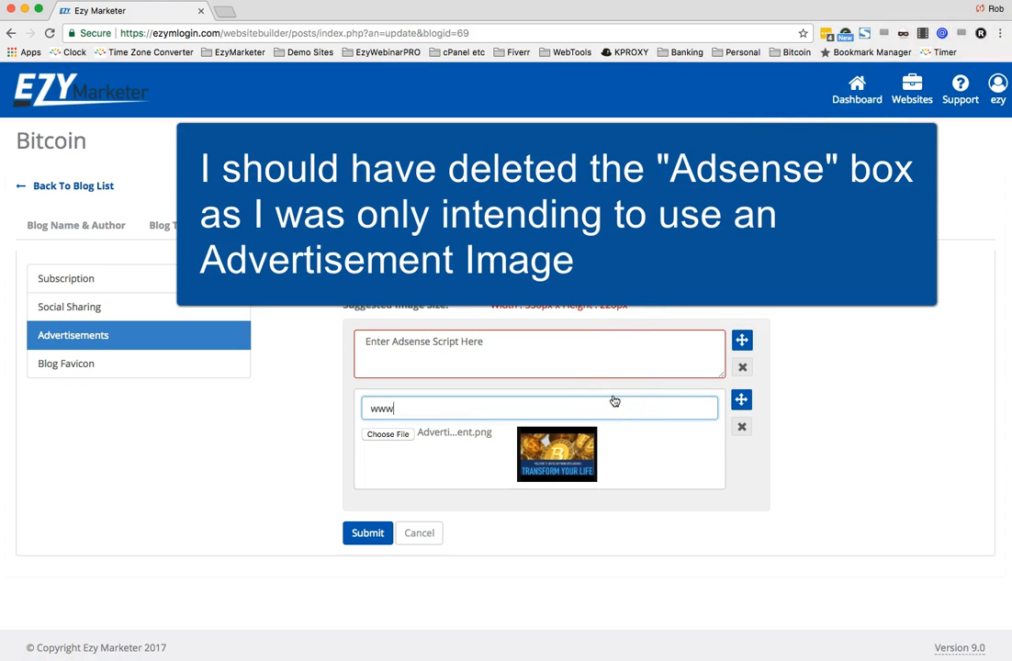
type(".ezymarketer.com")
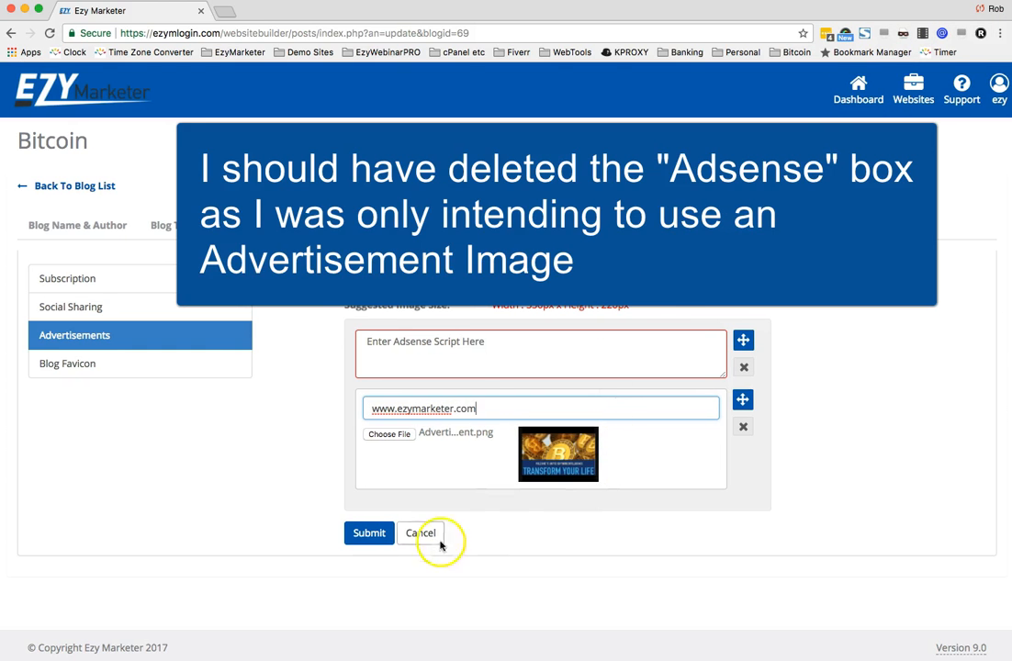
- Copy the image link into the Adsense script box and submit the advertisements
left_click_drag(470, 407, 333, 407)
key("ctrl+c")
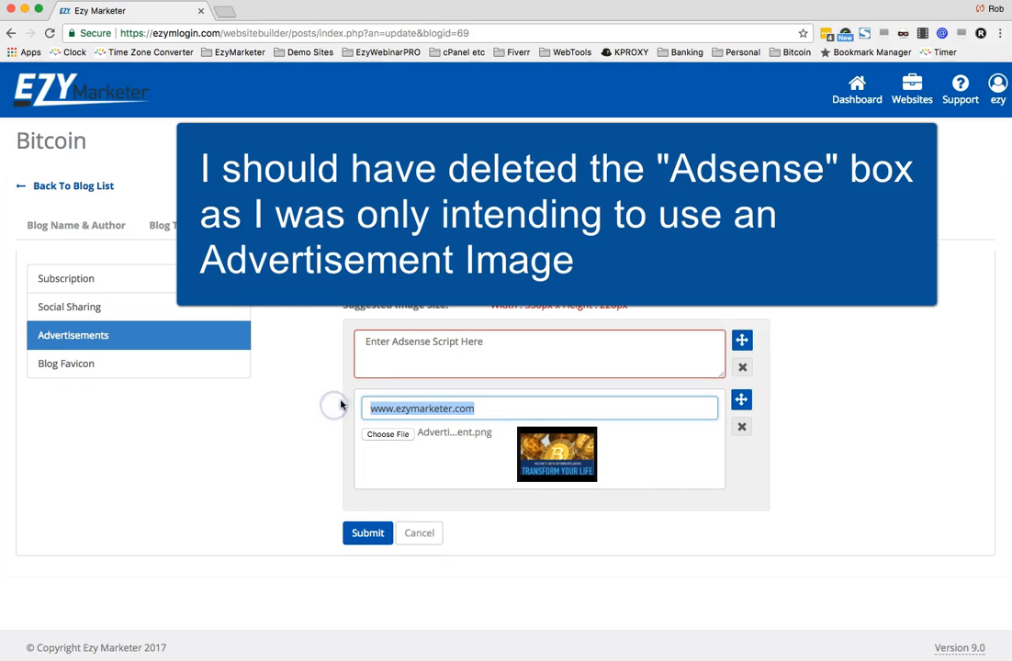
left_click(410, 348)
key("ctrl+v")
left_click(367, 541)
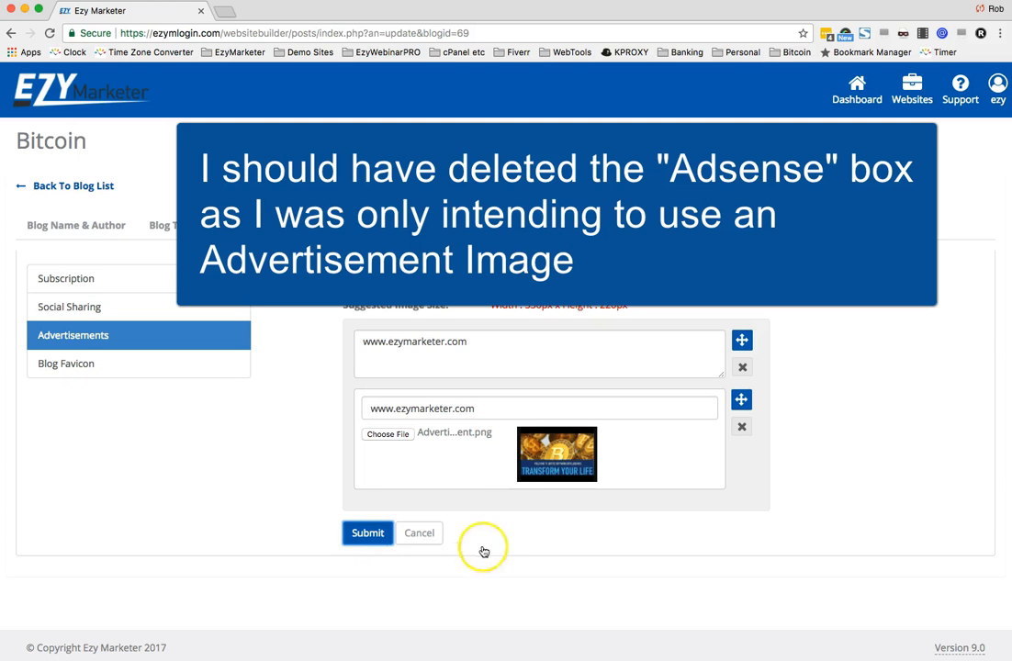
left_click(349, 534)
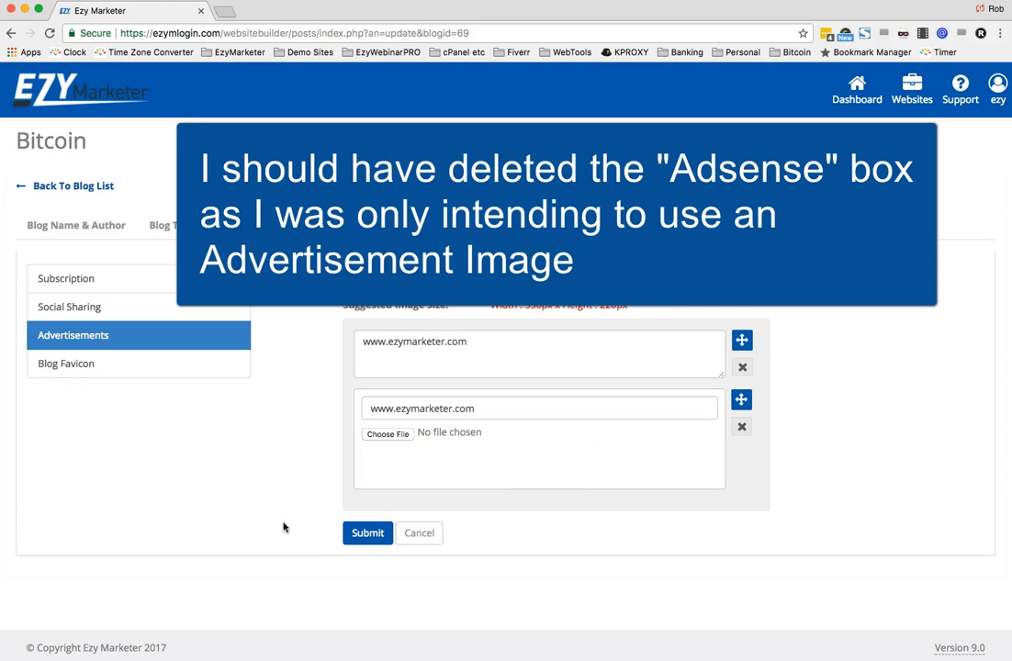
left_click(269, 500)
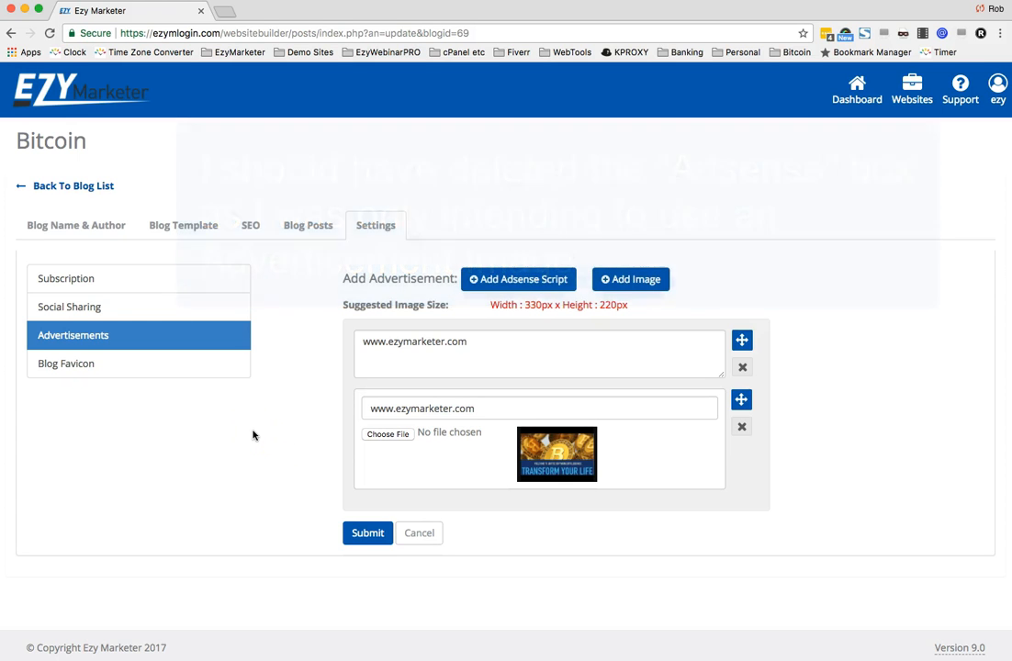
- Review the Blog Favicon upload option, then start creating a new blog post
left_click(59, 367)
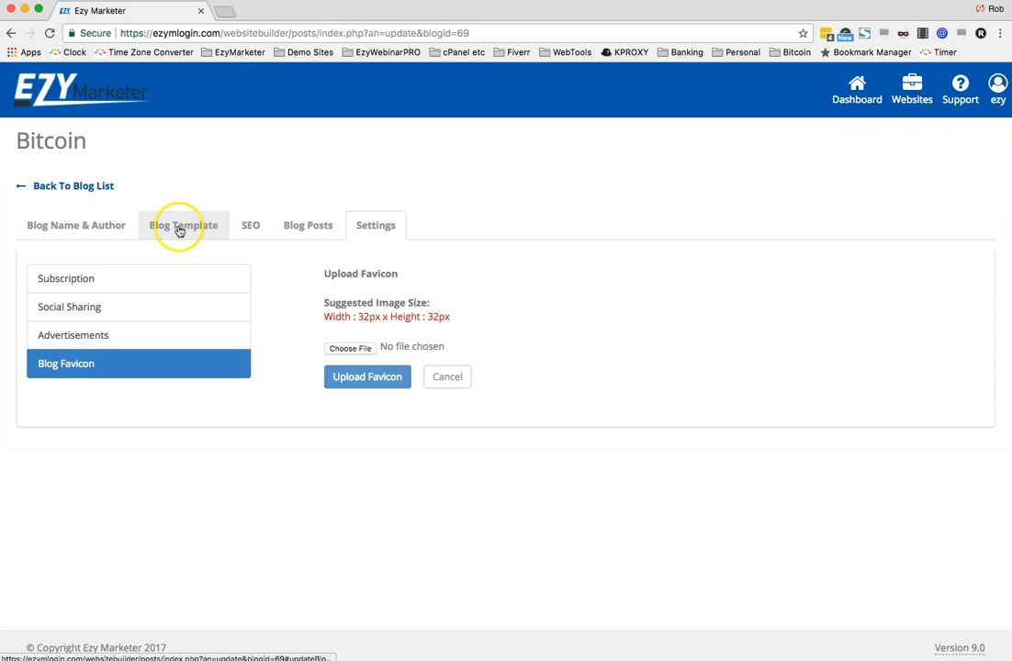
left_click(292, 229)
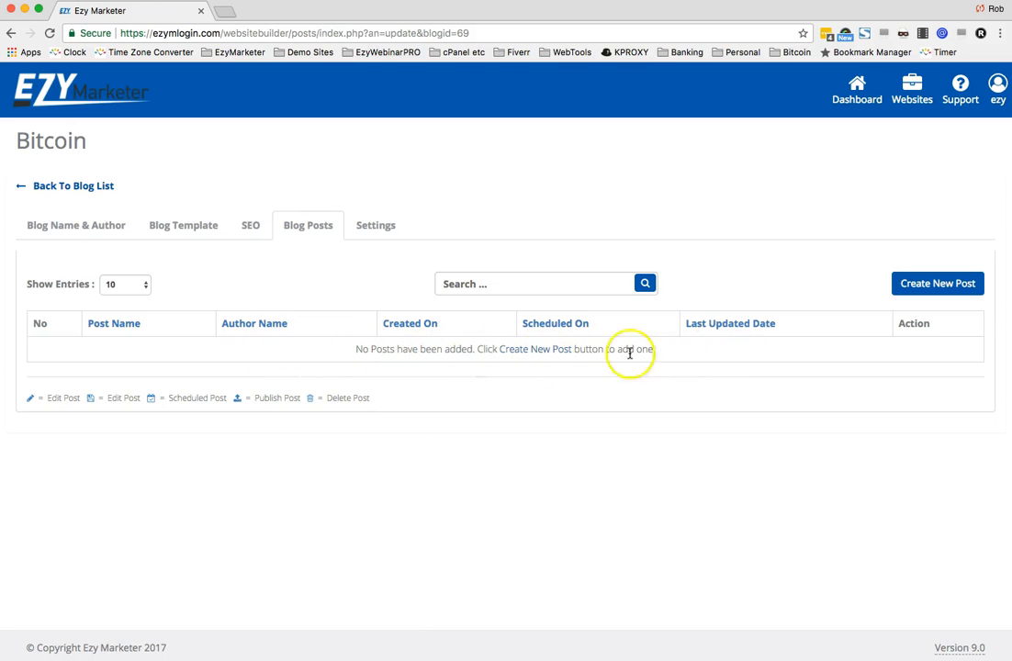
left_click(940, 286)
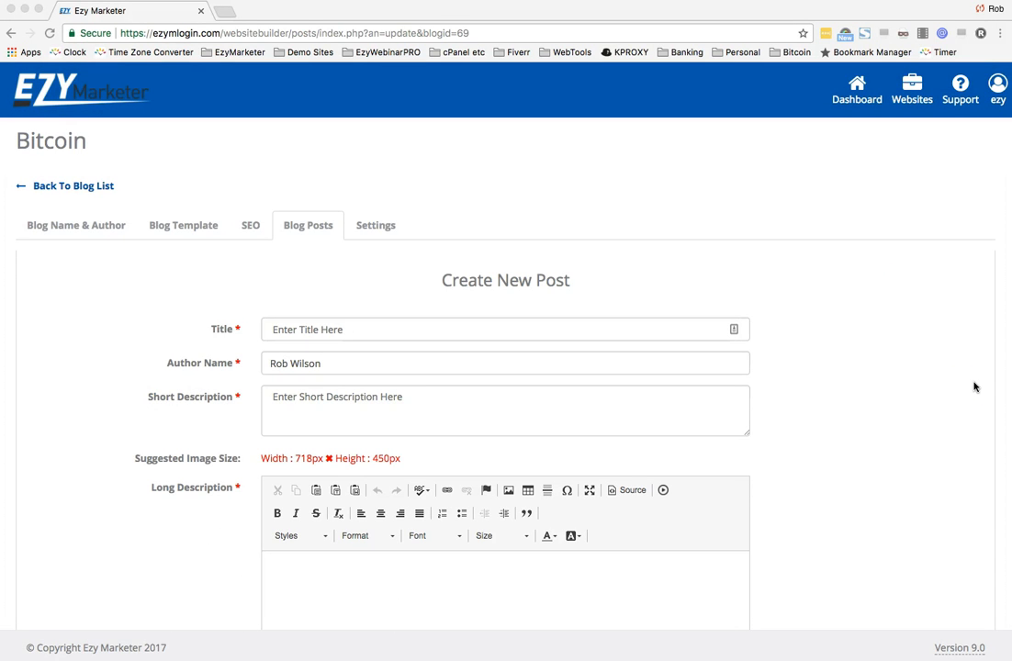
- Paste the post title TEAM EZY Website Launch
left_click(416, 330)
type("TEAM EZY Website Launch")
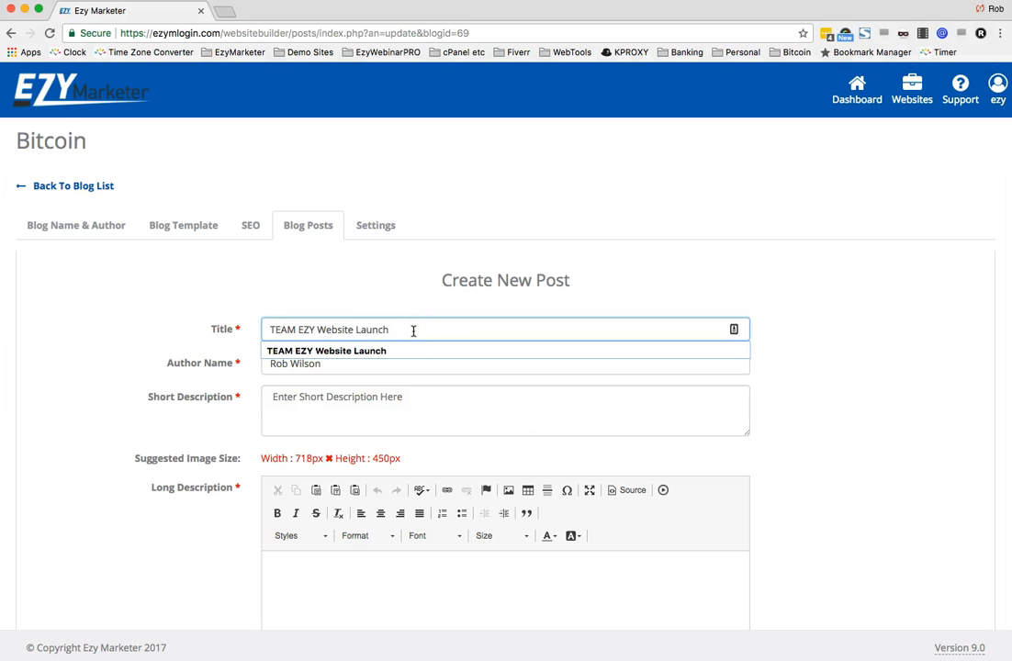
left_click(269, 328)
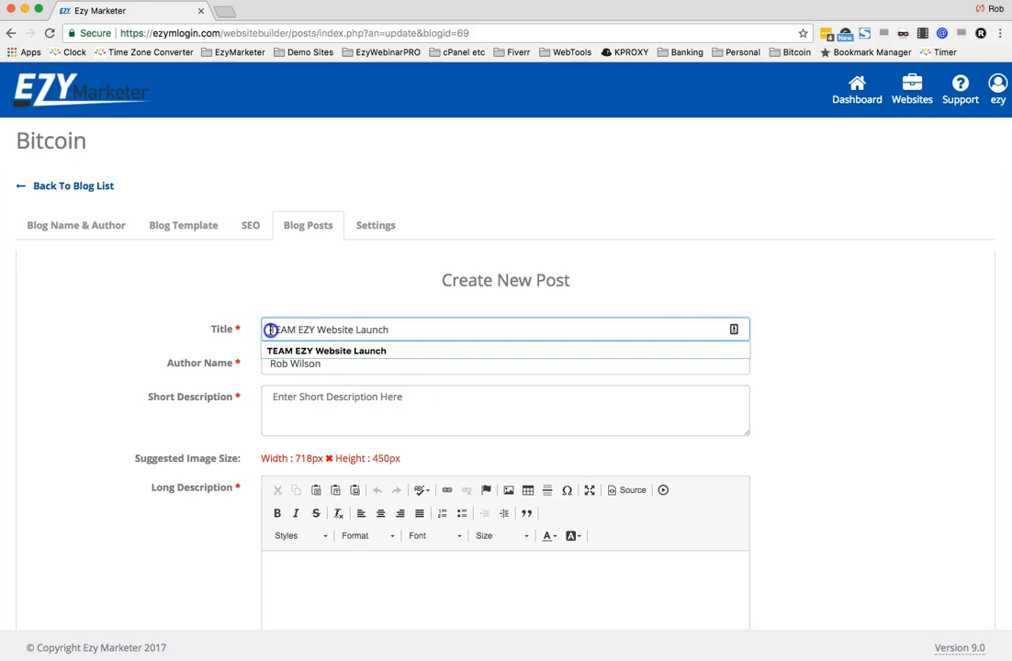
- Paste the short description about contacting the person who introduced you to USI for the Team Website address
left_click(404, 419)
key("super+Tab")
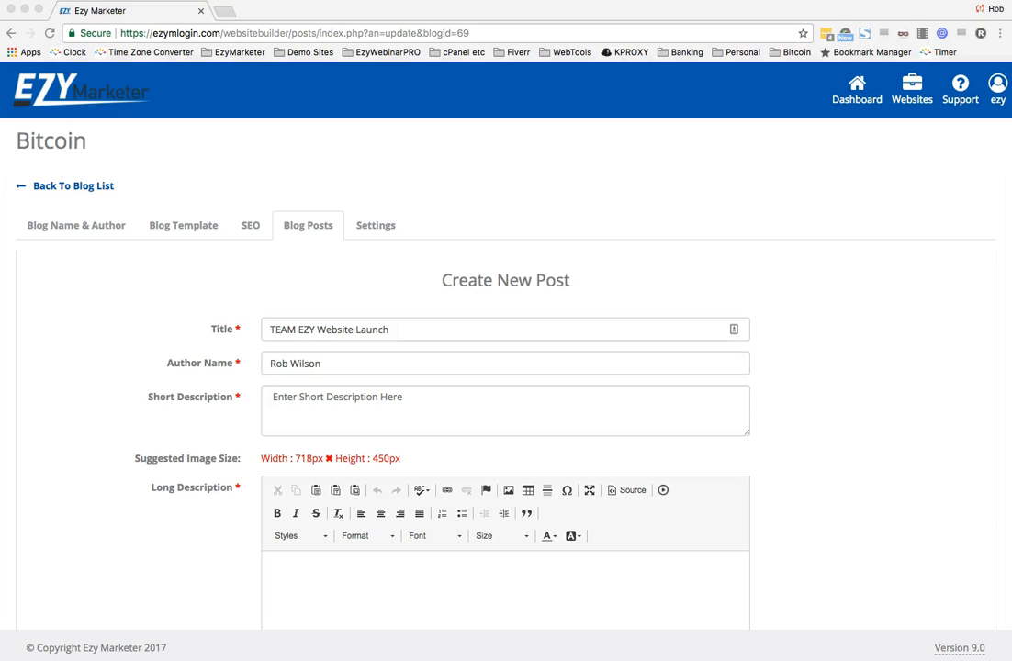
left_click(318, 407)
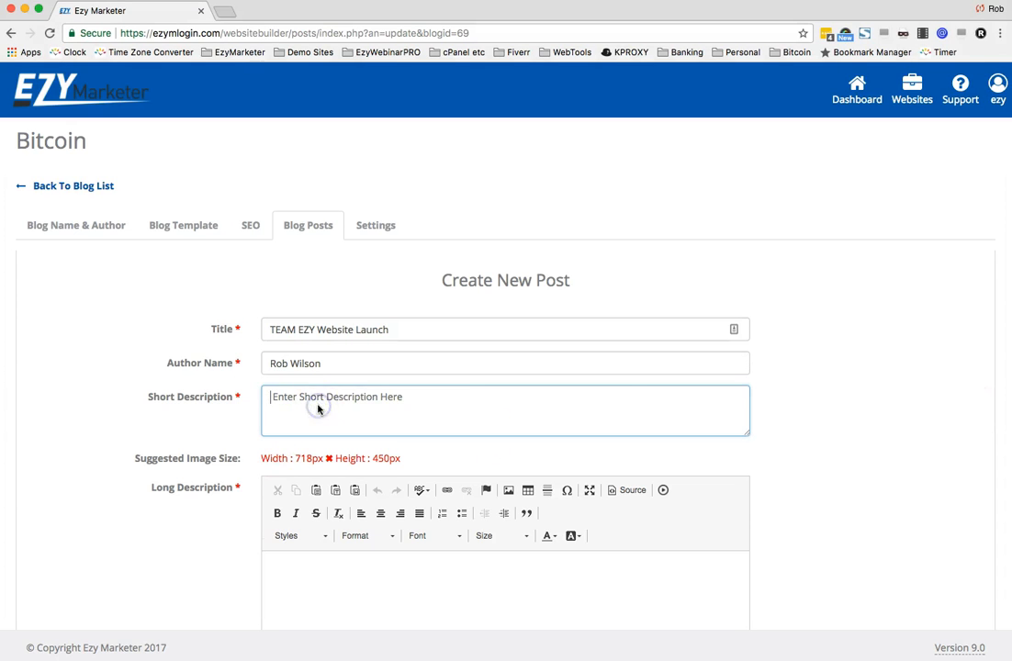
type("Contact the person who introduced you to USI and they will give you the Web Address to our brand new Team Website.")
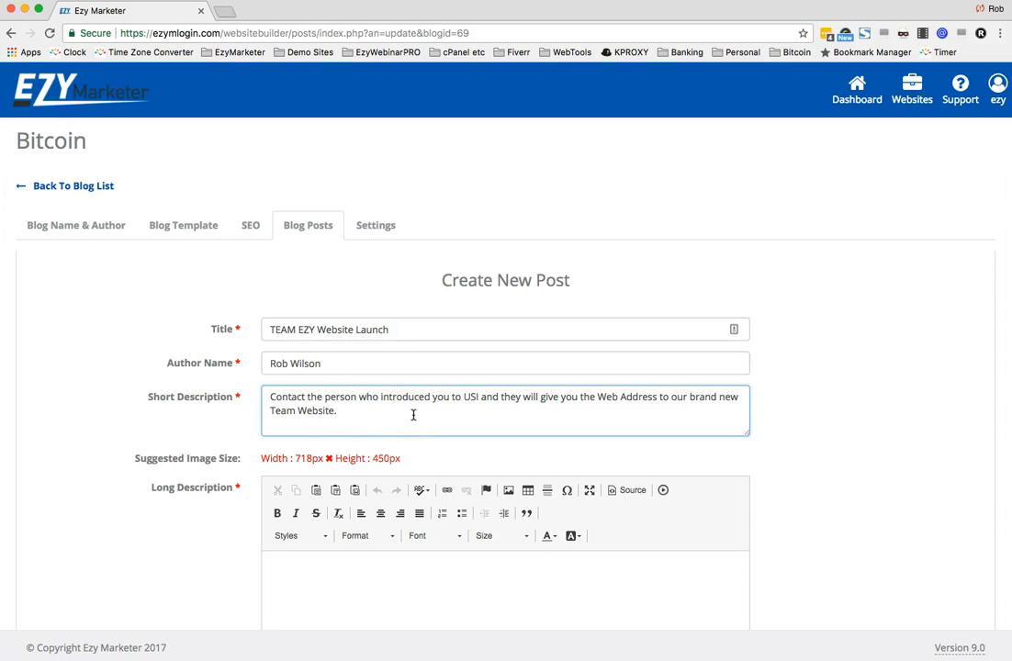
- Paste the long description text about the Team Website empowering Team Members into the editor
scroll(413, 415, "down", 2)
scroll(413, 414, "down", 3)
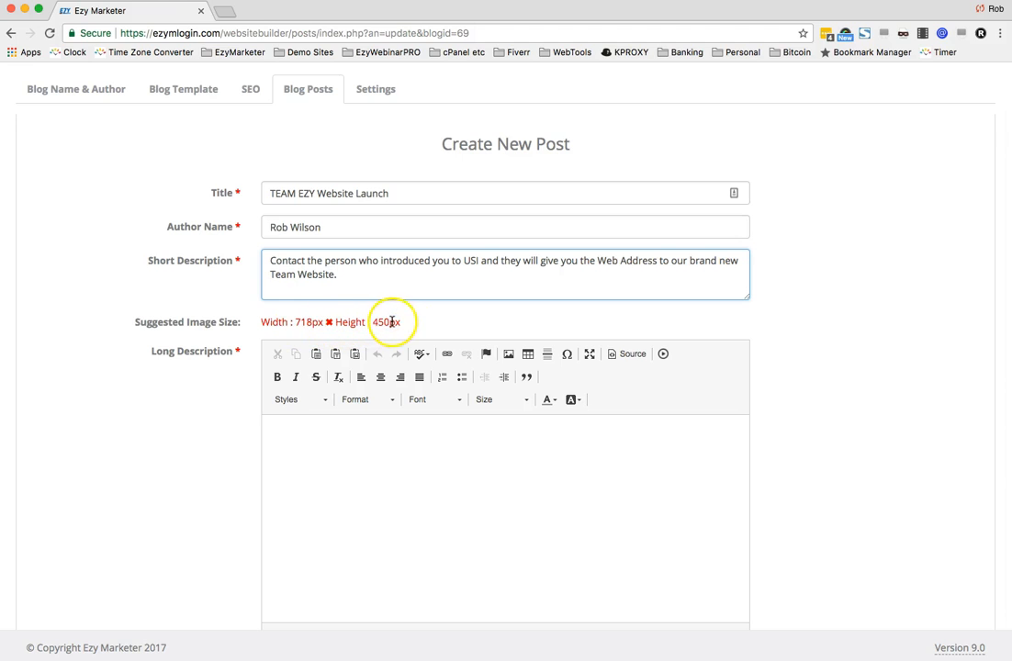
key("super+Tab")
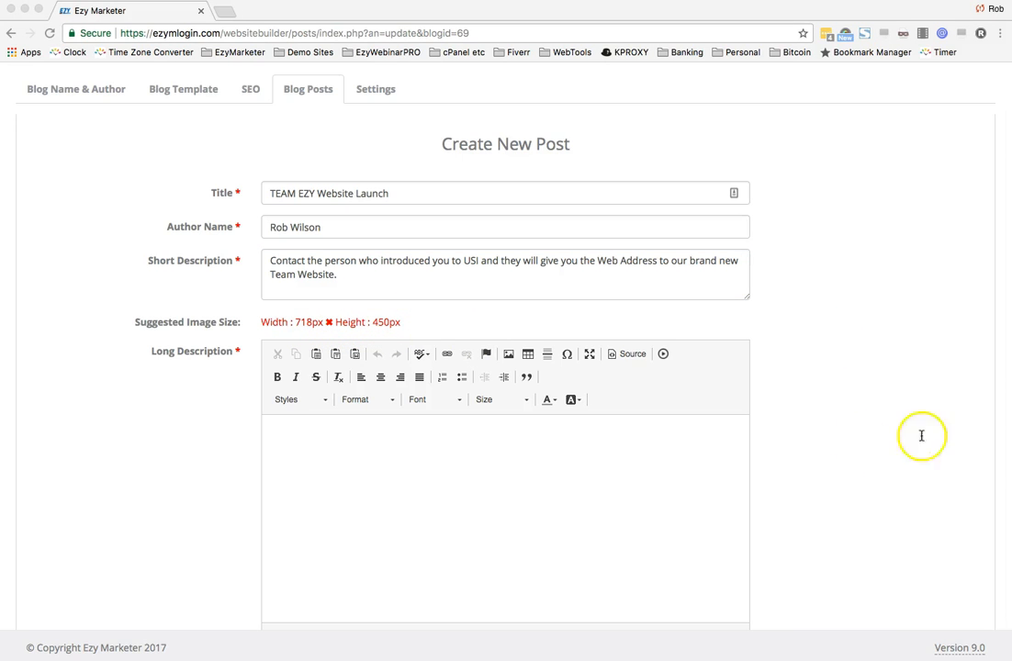
left_click(632, 454)
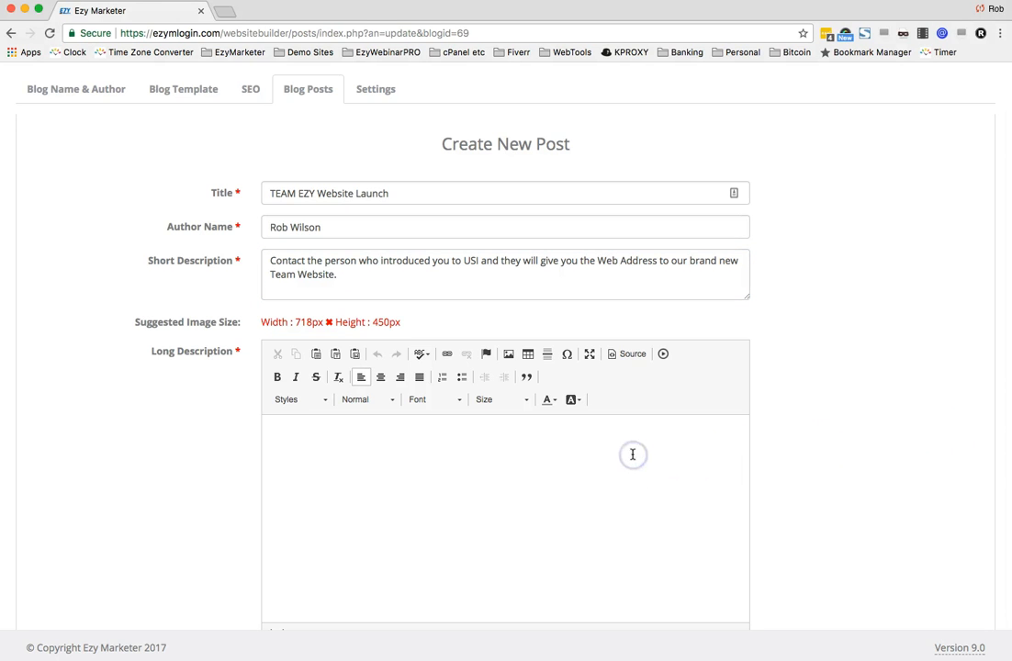
type("The Team Website has been created to empower all of our Team Members with great How To Videos, Articles and Marketing Material to help you make the most of this incredible Opportunity.")
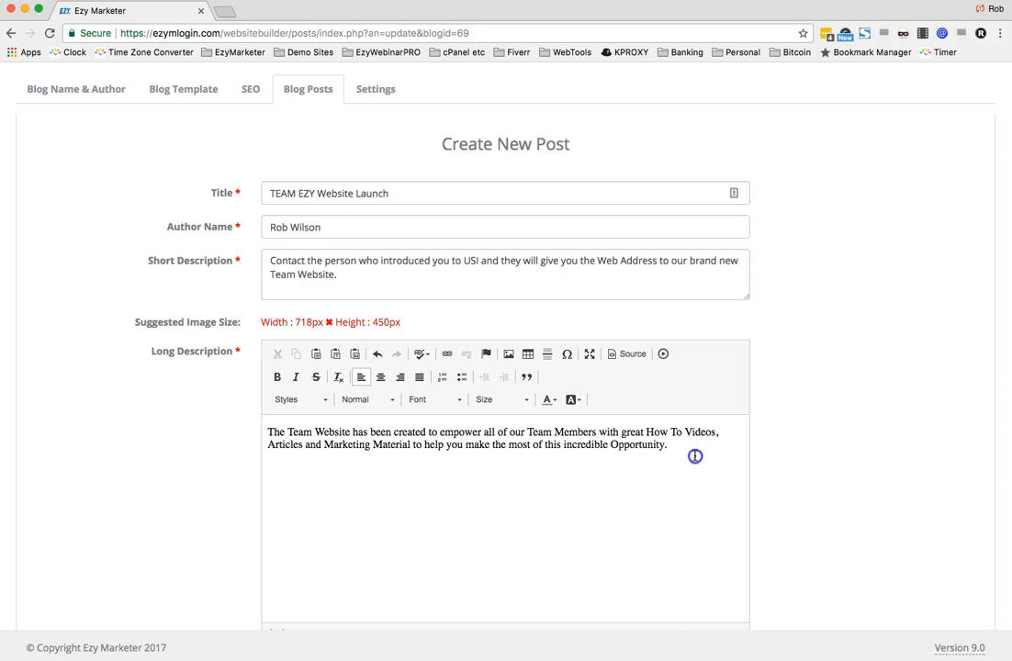
- Select all long description text, set its font to Arial and justify it
key("super+a")
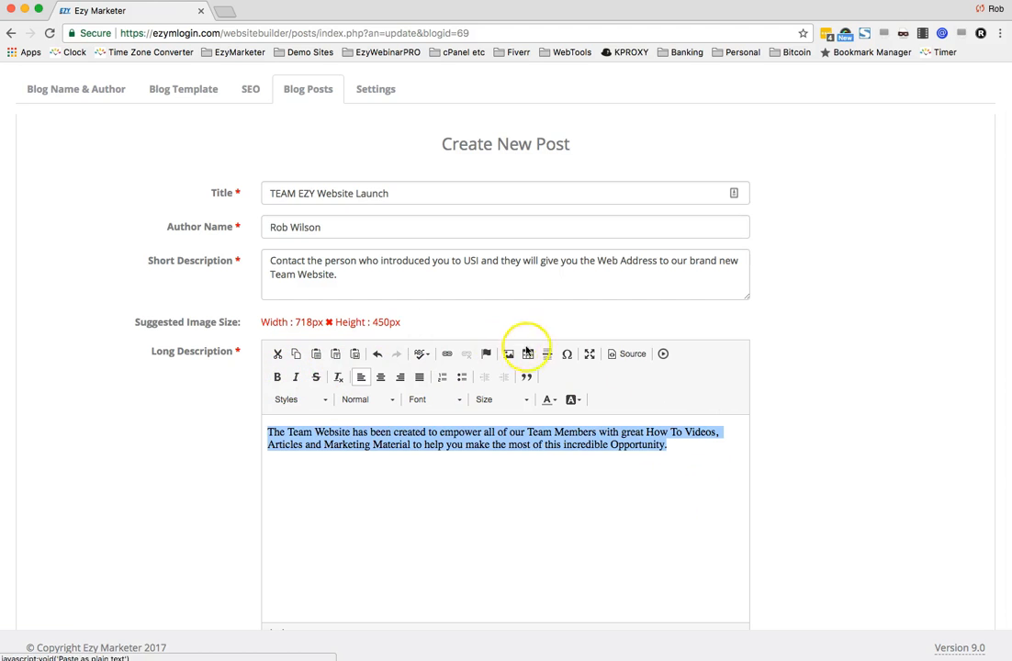
left_click(550, 401)
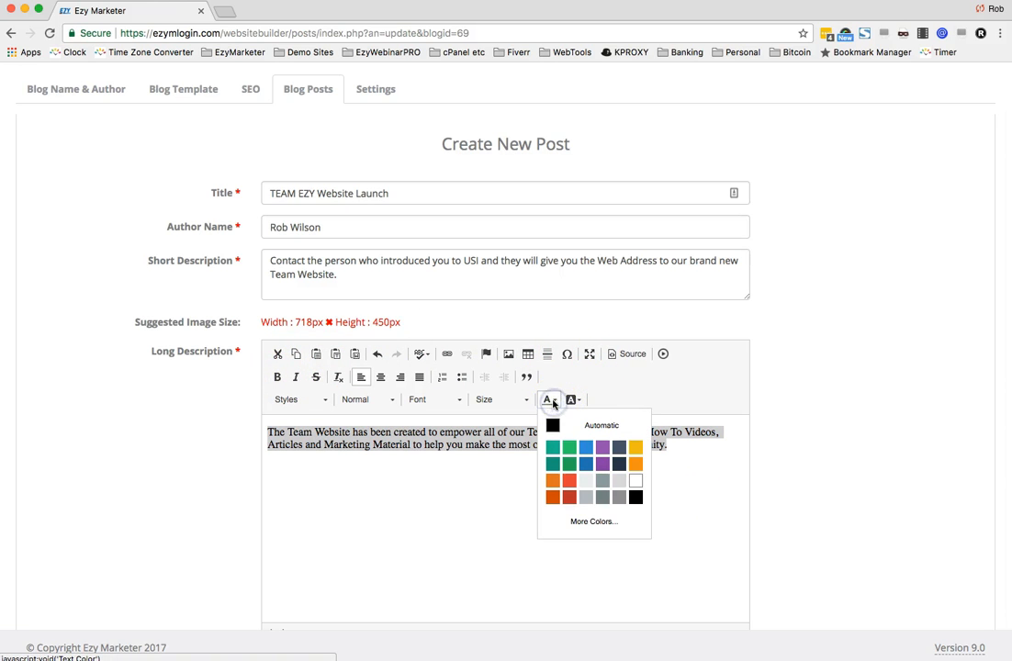
left_click(655, 392)
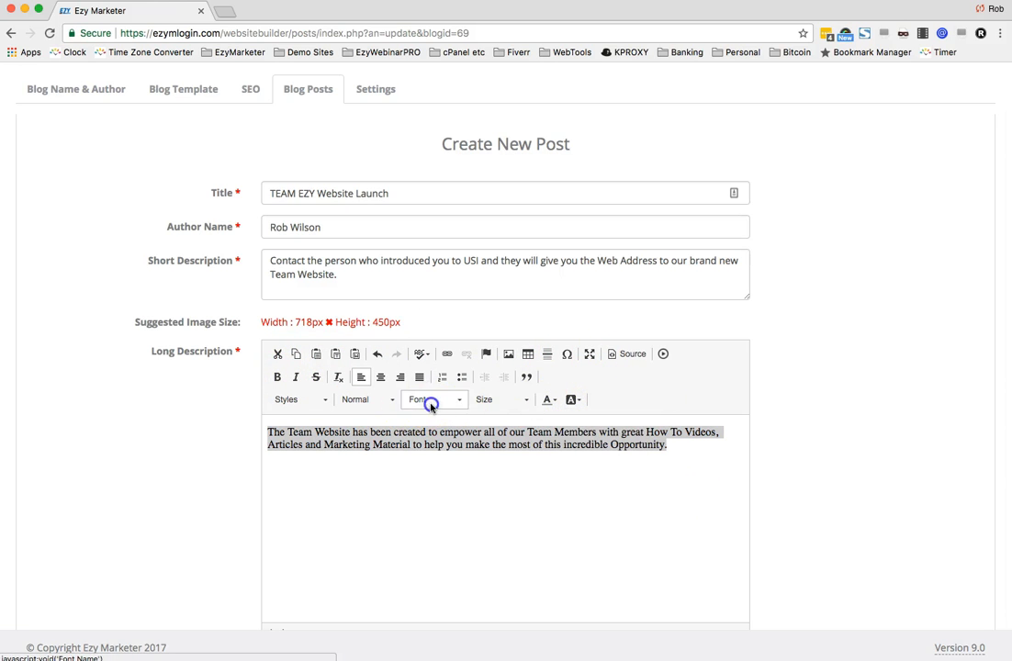
left_click(461, 401)
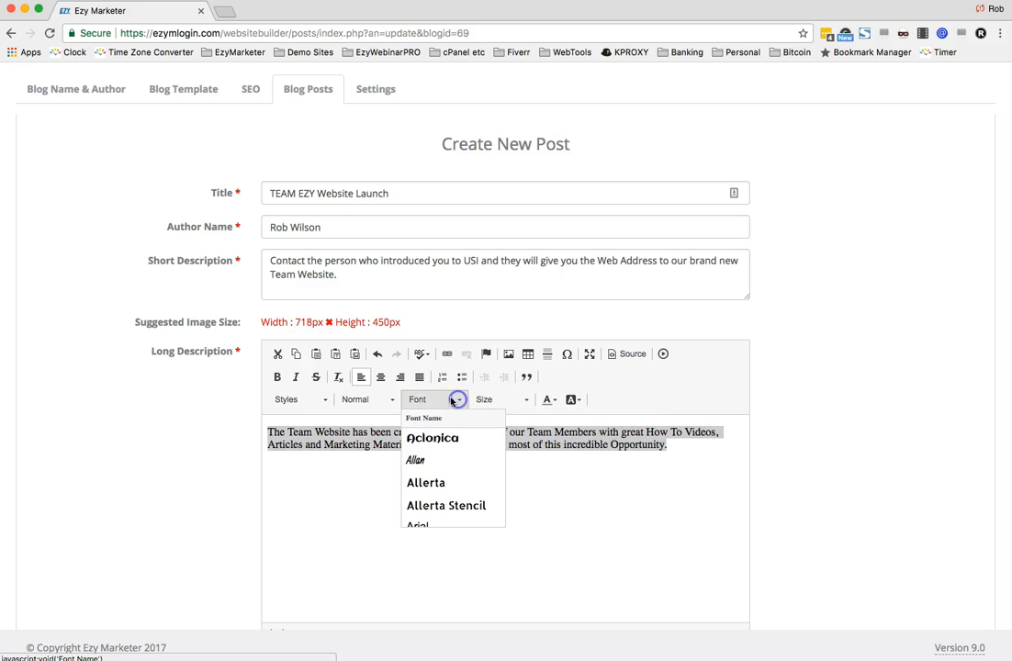
scroll(431, 489, "down", 1)
scroll(430, 489, "down", 1)
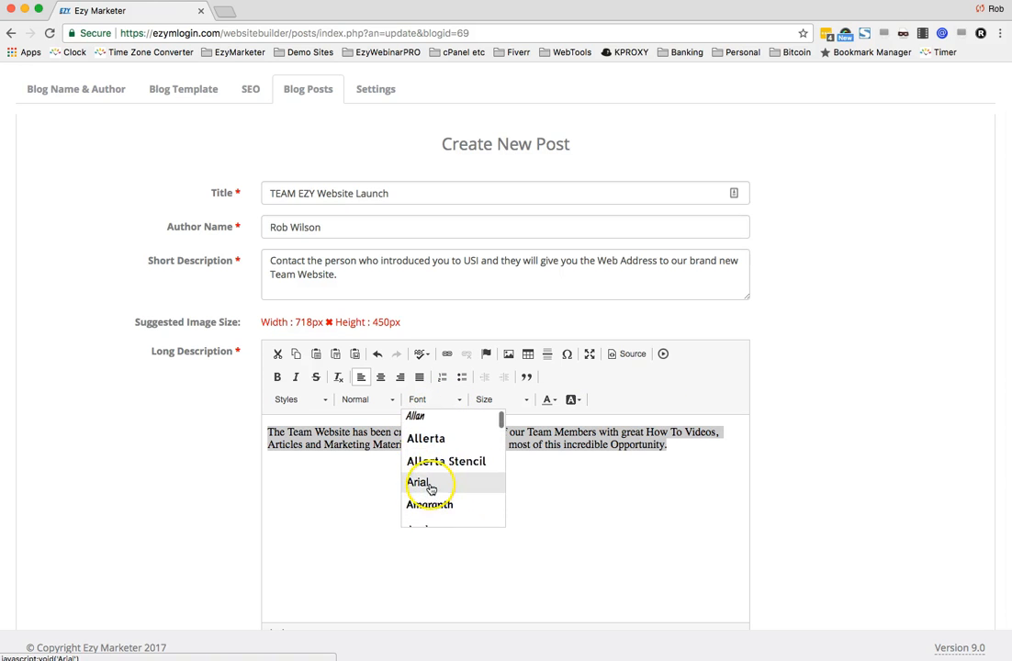
left_click(429, 483)
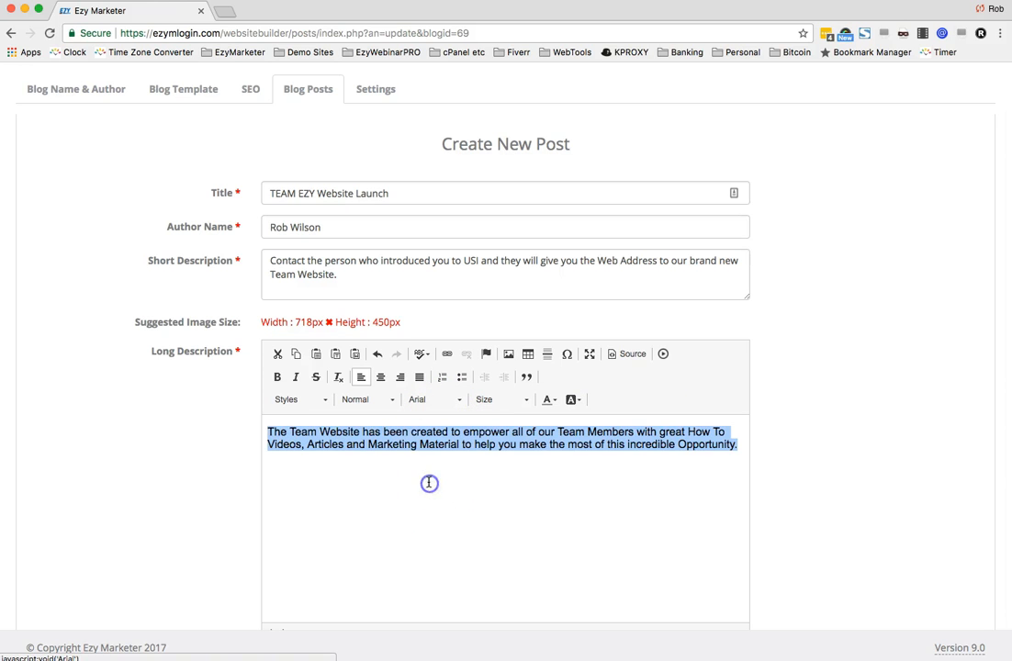
left_click(420, 376)
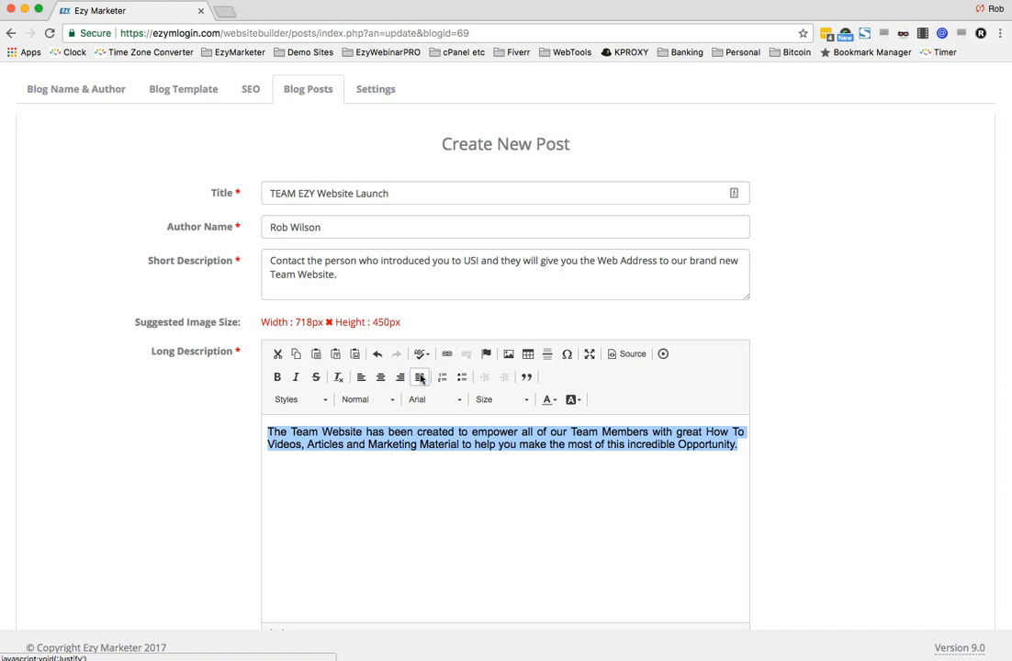
left_click(495, 506)
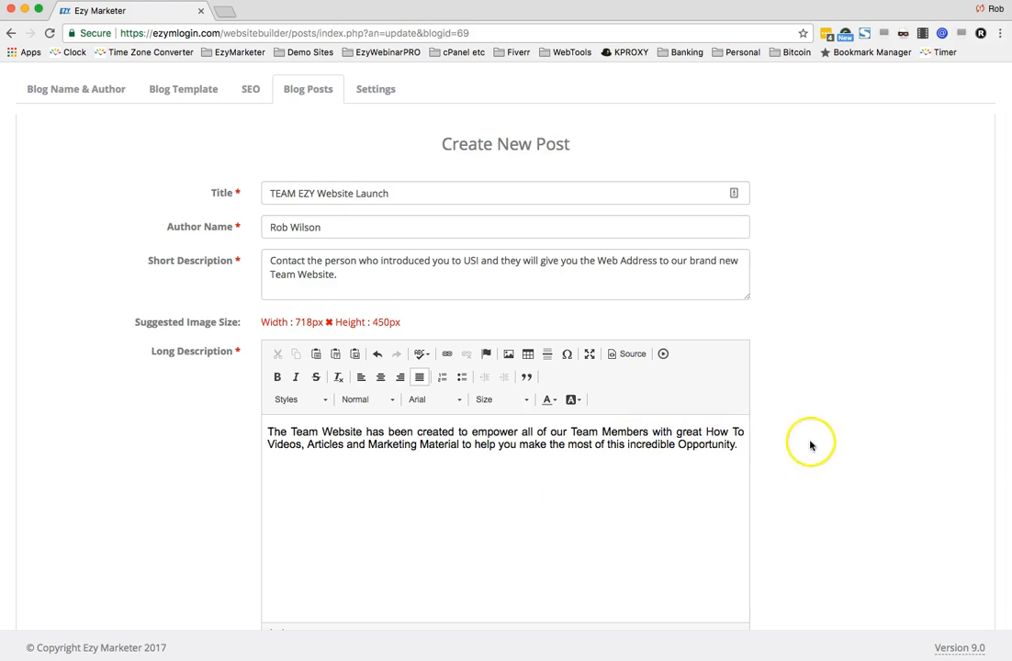
- Choose 2_TeamEzyWebsite.png as the post's featured image
scroll(790, 462, "down", 3)
scroll(375, 388, "down", 3)
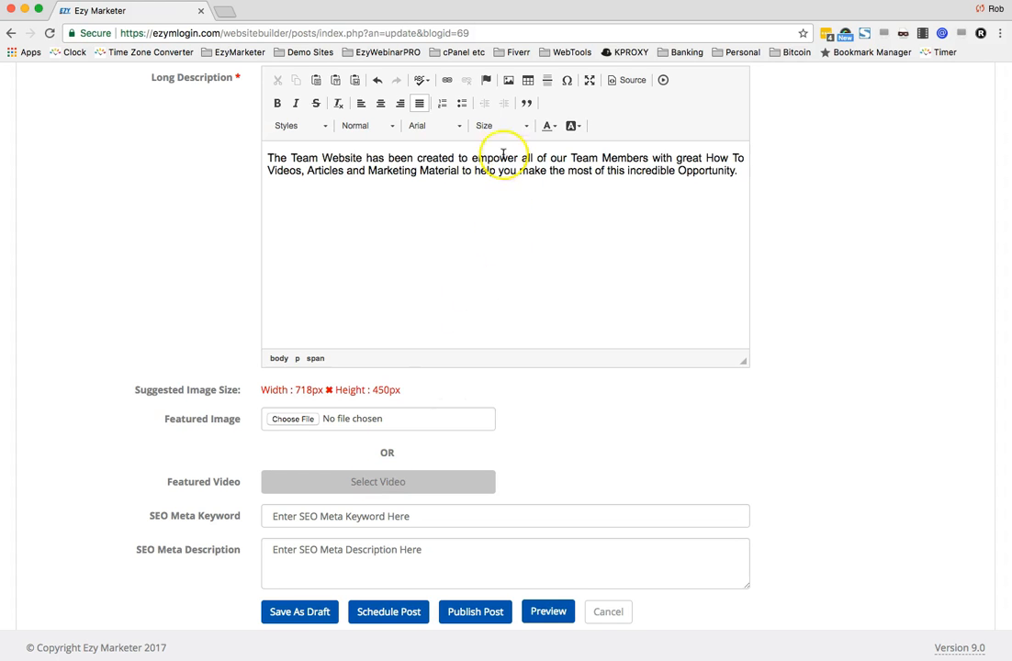
scroll(526, 210, "up", 3)
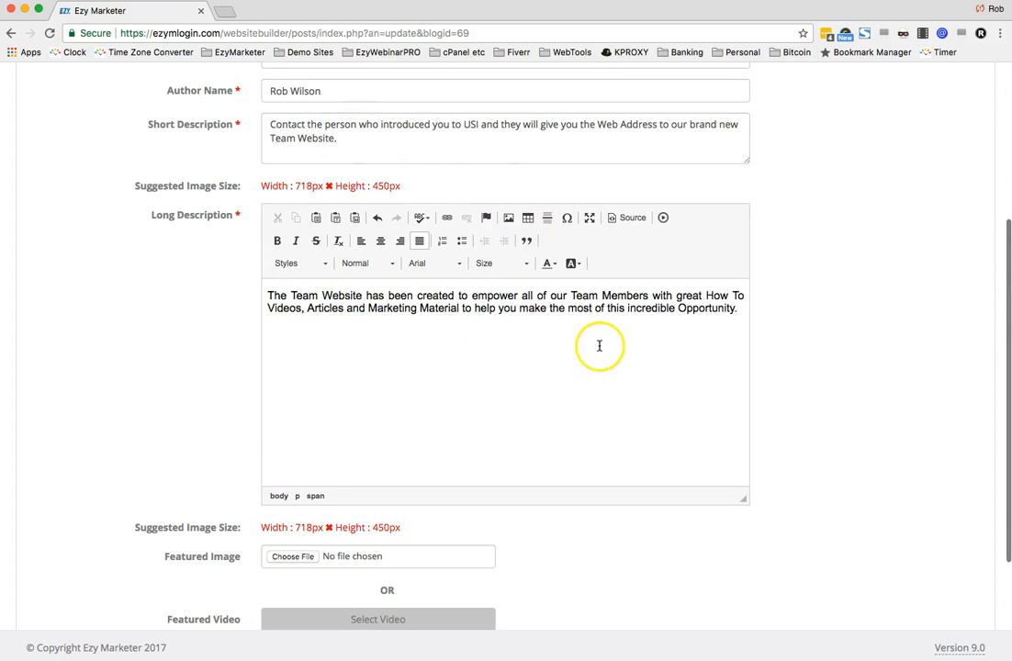
scroll(588, 341, "down", 3)
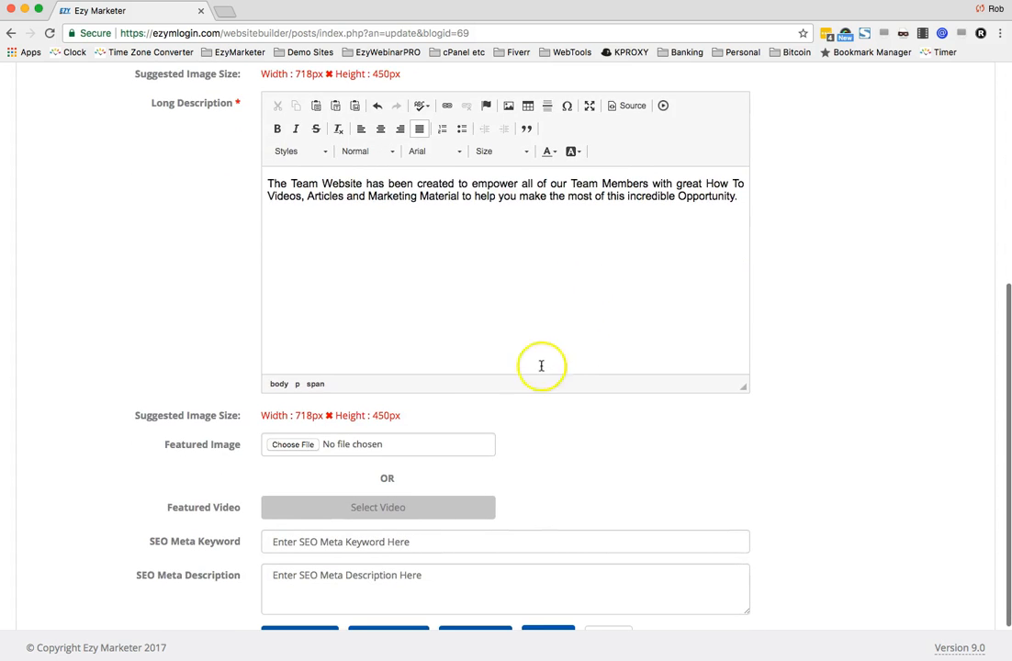
left_click(287, 448)
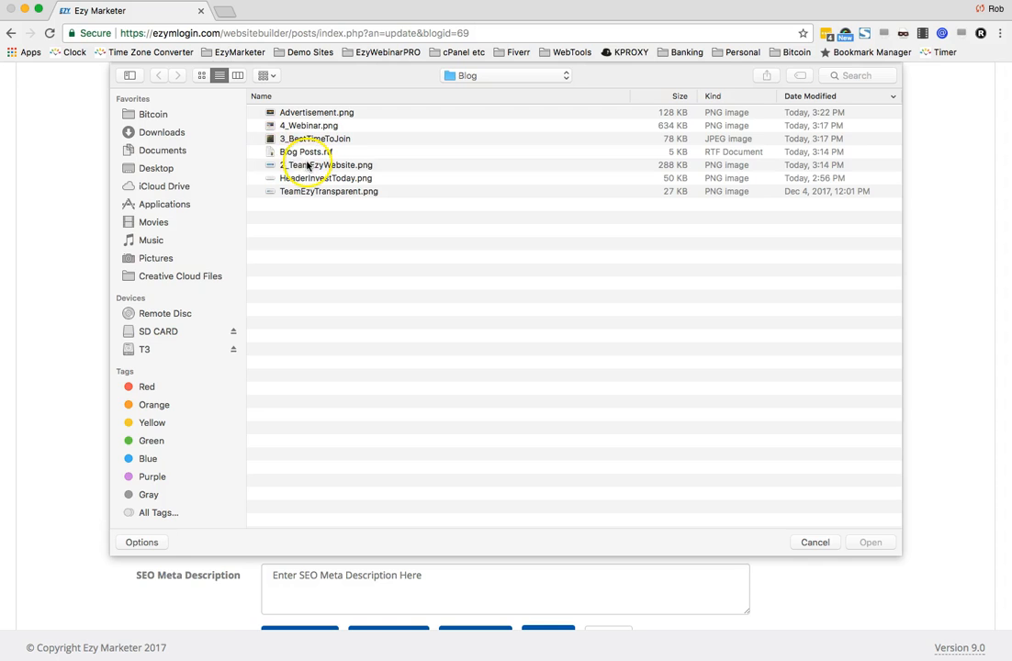
double_click(308, 165)
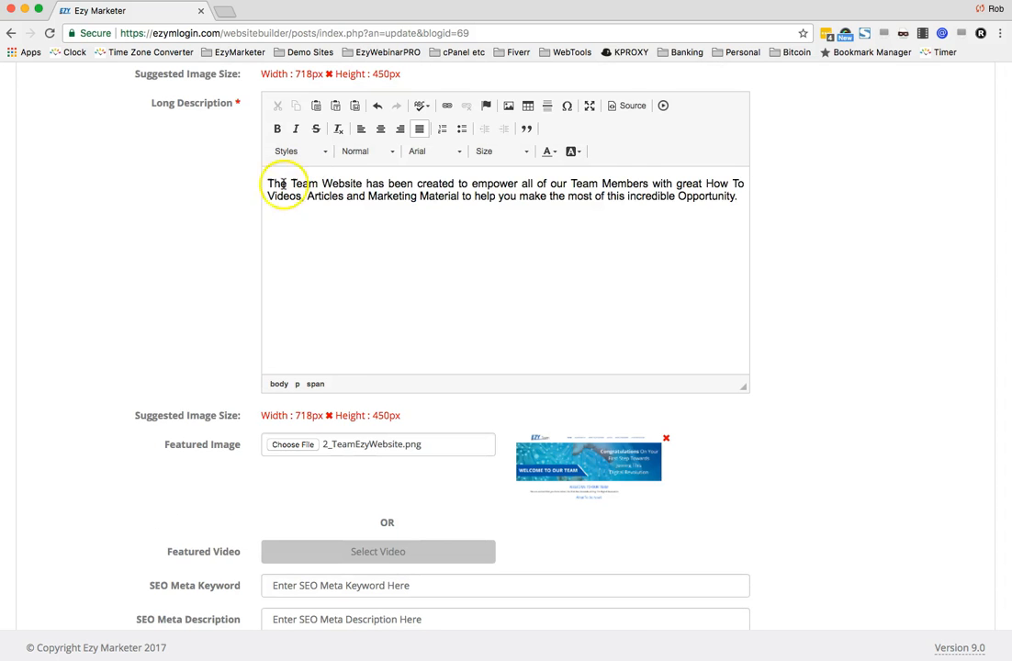
- Open the post scheduling options, then cancel the unsaved post
scroll(742, 473, "down", 1)
scroll(742, 471, "down", 3)
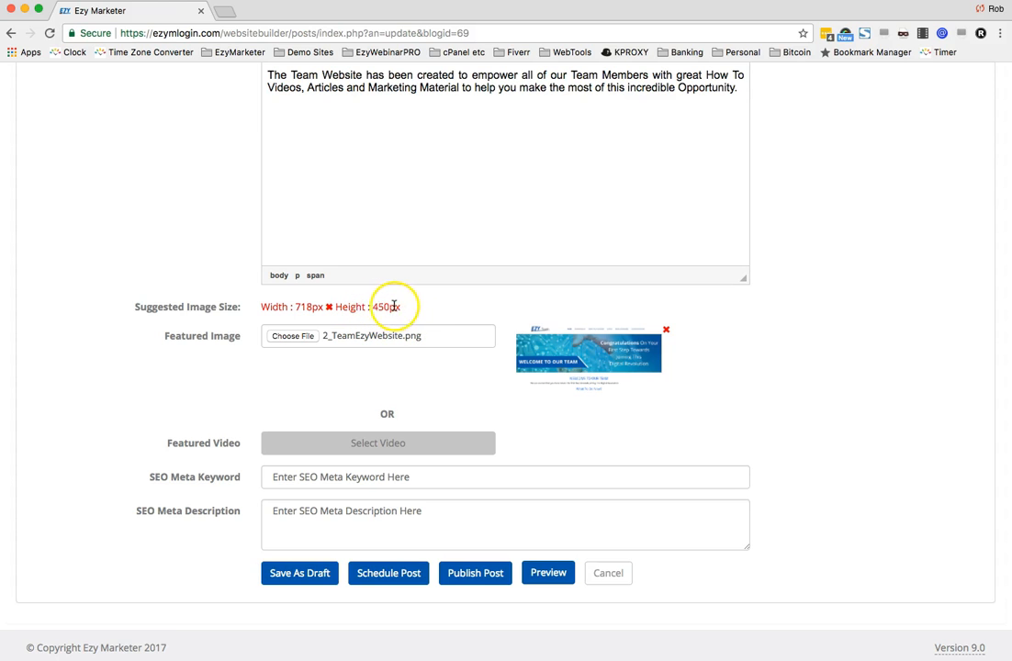
scroll(397, 306, "down", 1)
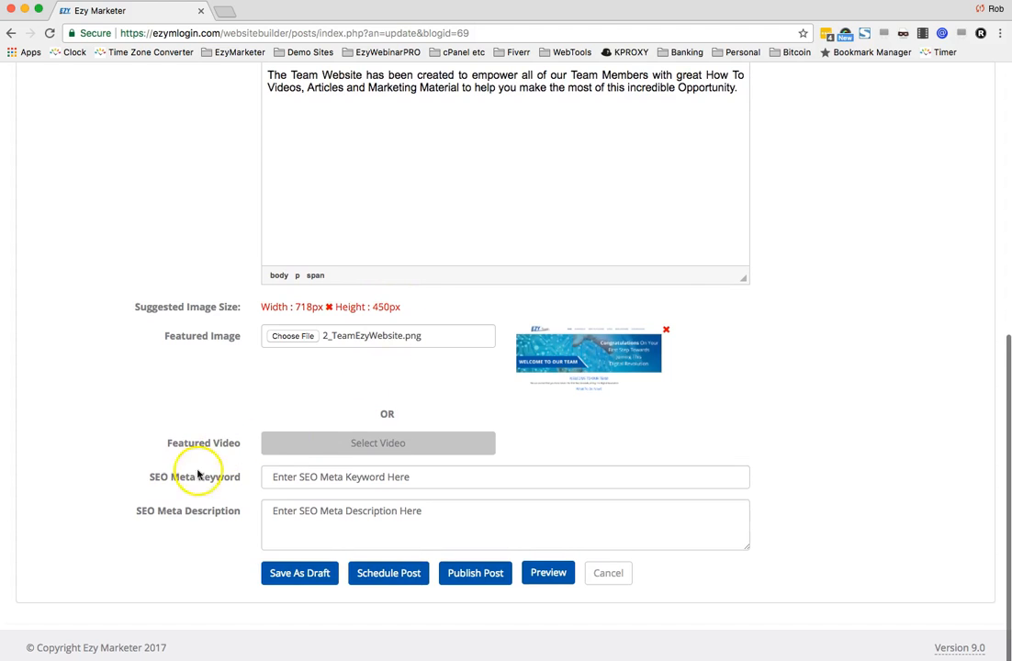
left_click(344, 476)
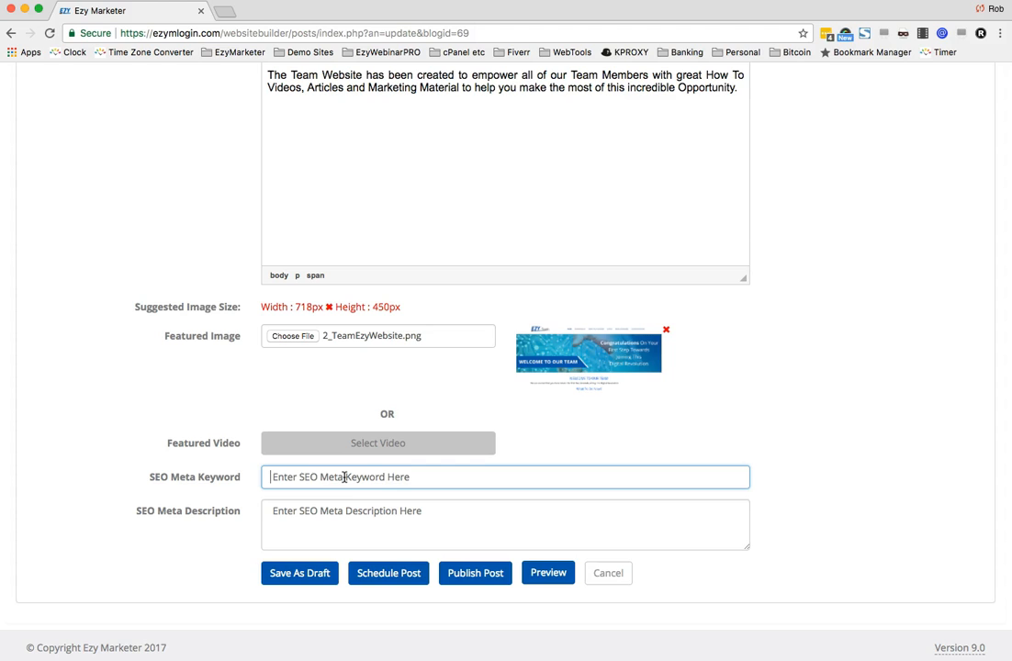
left_click(354, 468)
left_click(392, 573)
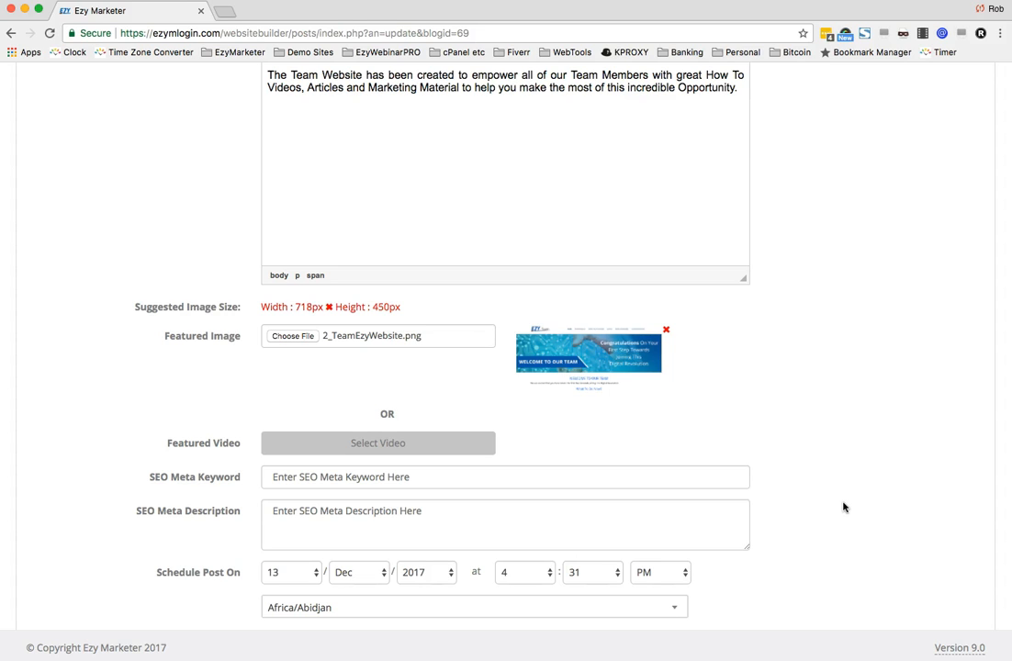
scroll(843, 506, "down", 3)
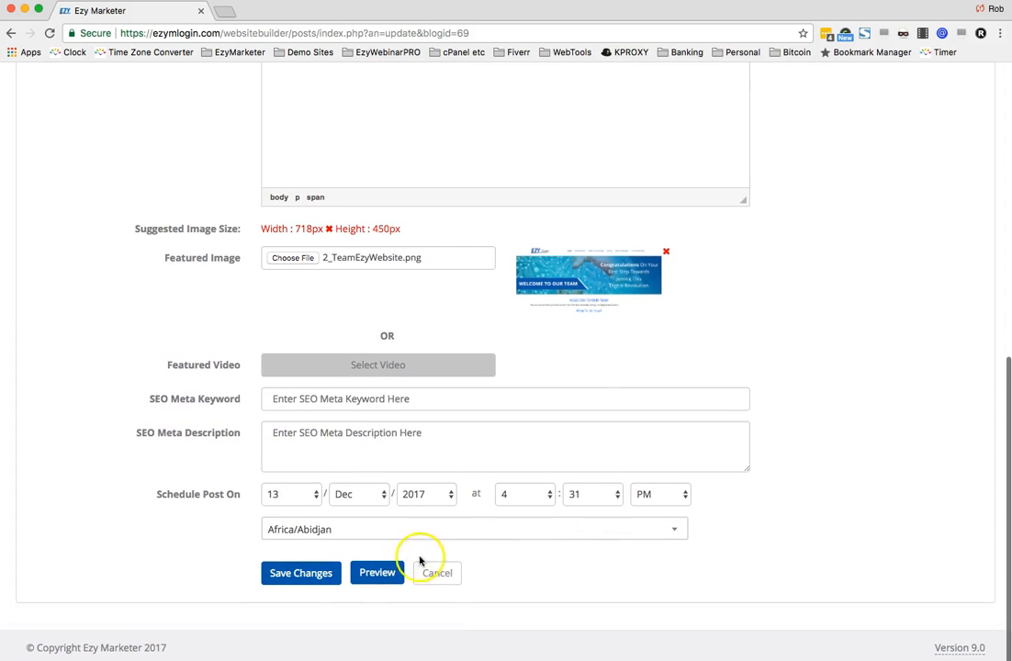
left_click(437, 574)
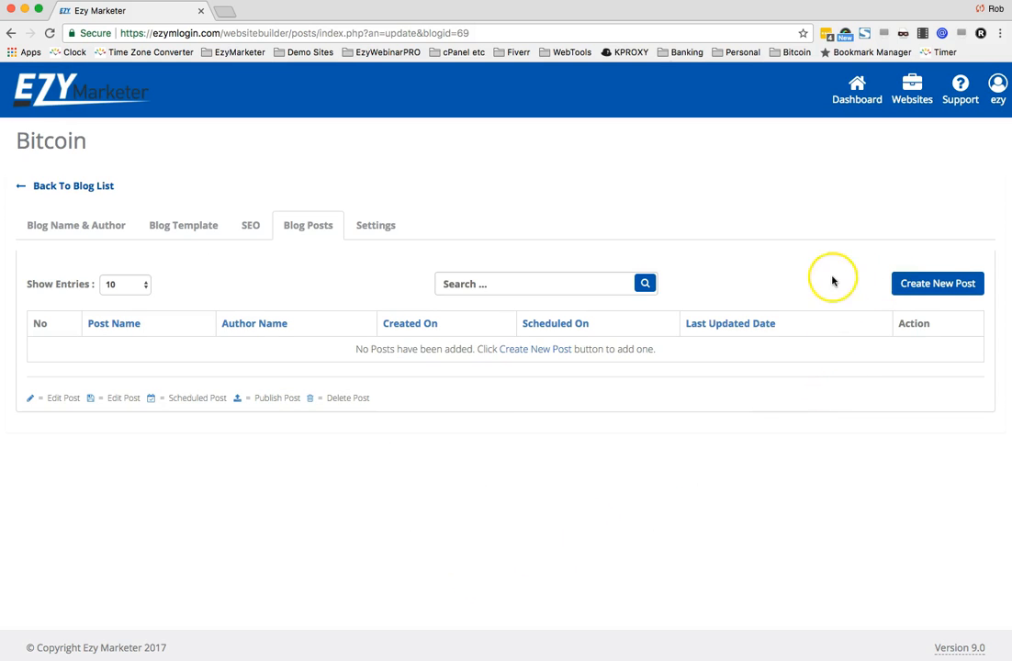
- Start a new post and paste the title TEAM EZY Website Launch
left_click(937, 285)
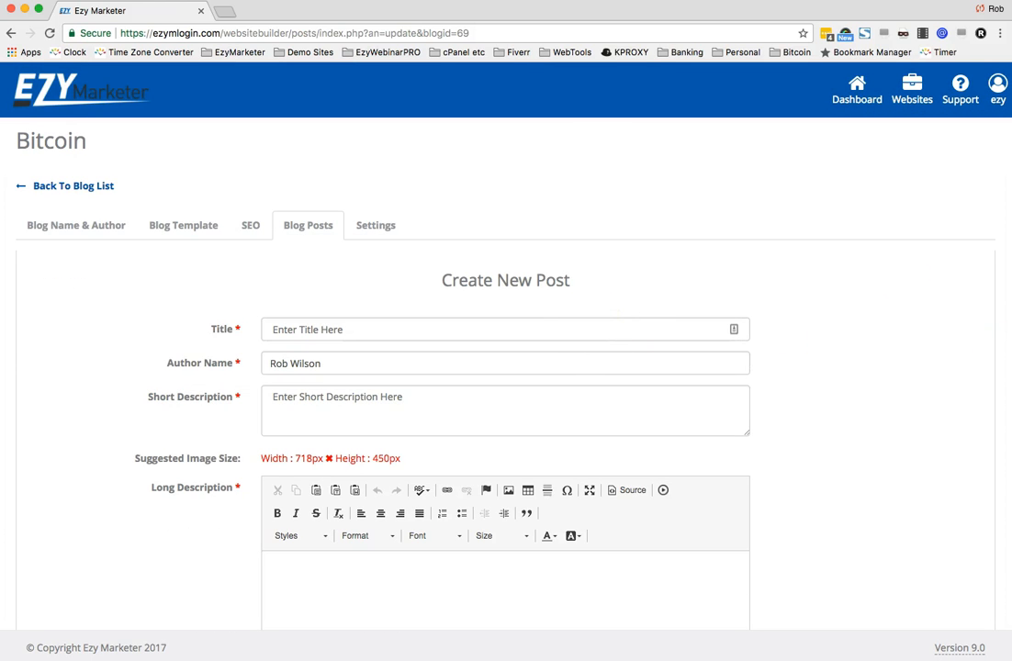
key("super+Tab")
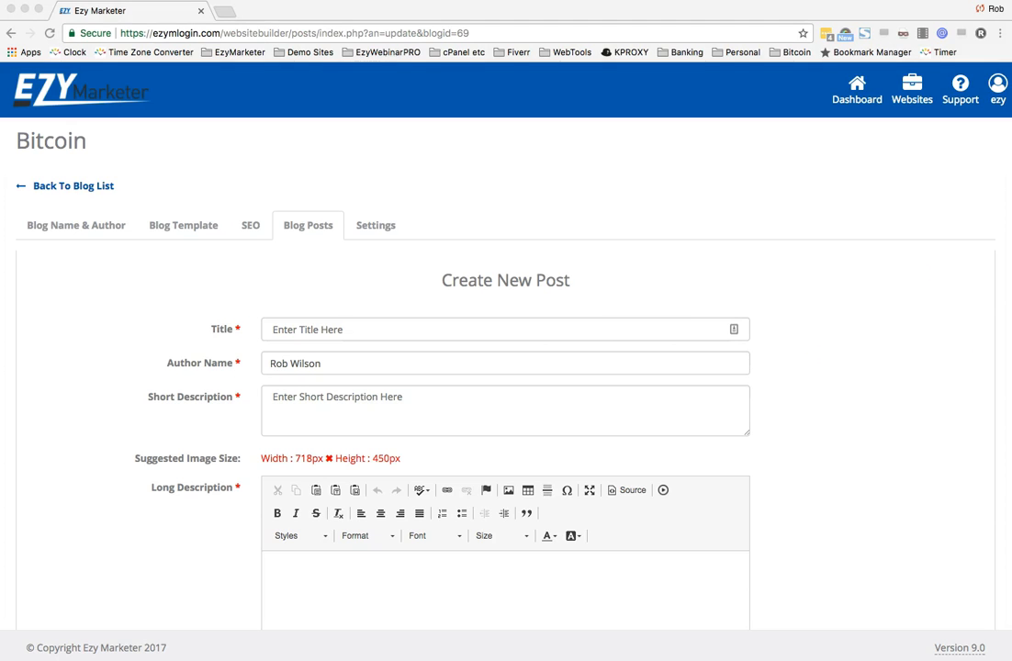
left_click(571, 330)
type("TEAM EZY Website Launch")
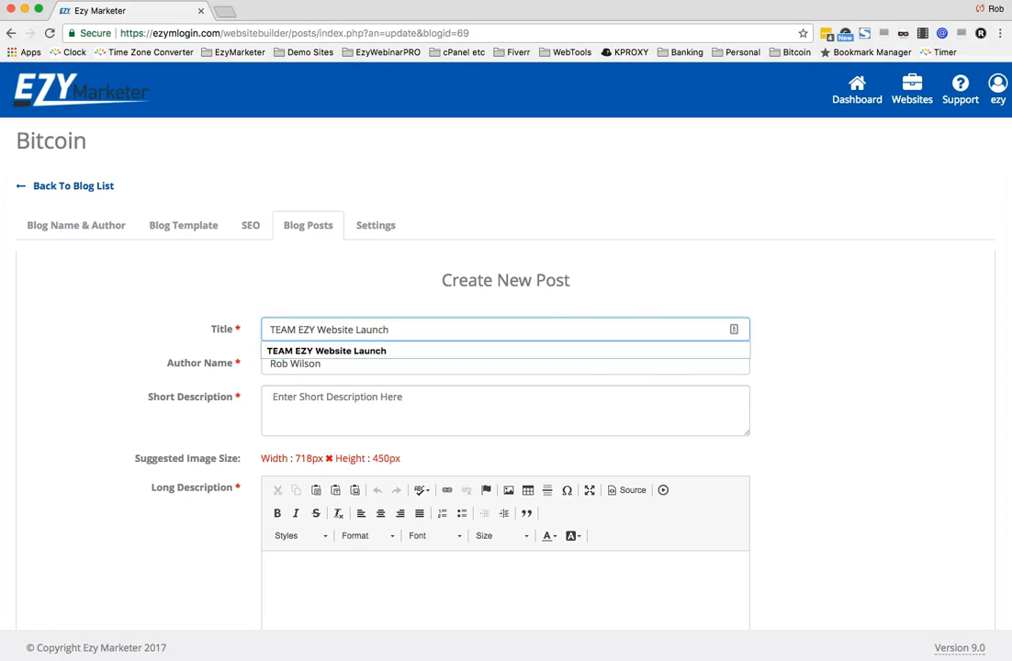
- Paste the short description about contacting the person who introduced you to USI for the Team Website address
key("super+Tab")
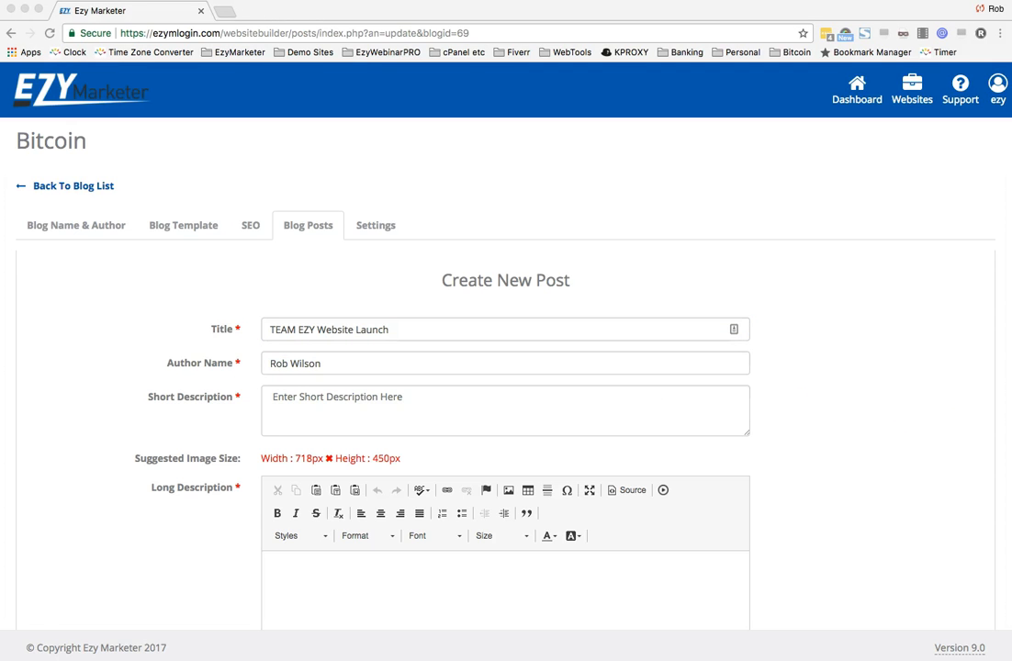
left_click(532, 406)
left_click(531, 405)
type("Contact the person who introduced you to USI and they will give you the Web Address to our brand new Team Website.")
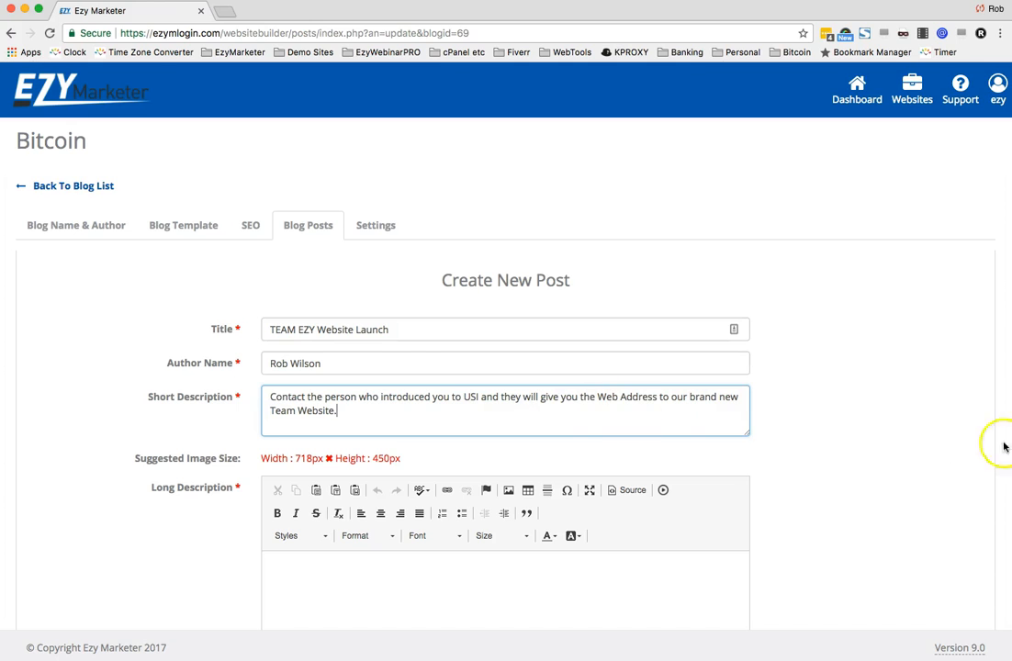
- Paste the long description about the Team Website empowering Team Members into the editor
key("super+Tab")
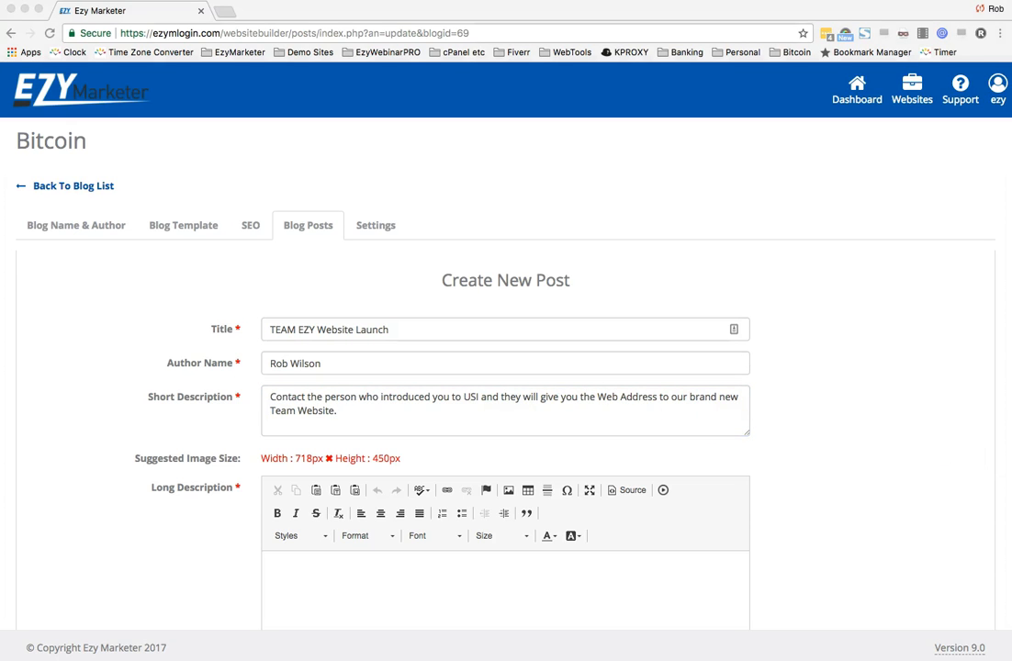
left_click(546, 580)
type("The Team Website has been created to empower all of our Team Members with great How To Videos, Articles and Marketing Material to help you make the most of this incredible Opportunity.")
scroll(880, 529, "down", 1)
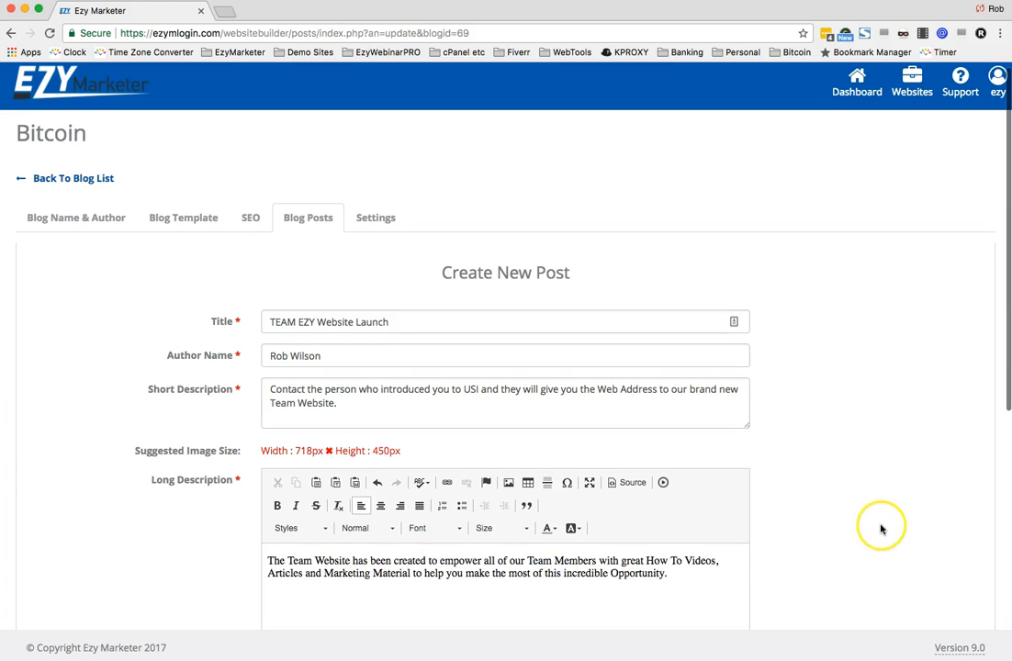
- Select all long description text, set its font to Arial and justify it
key("super+a")
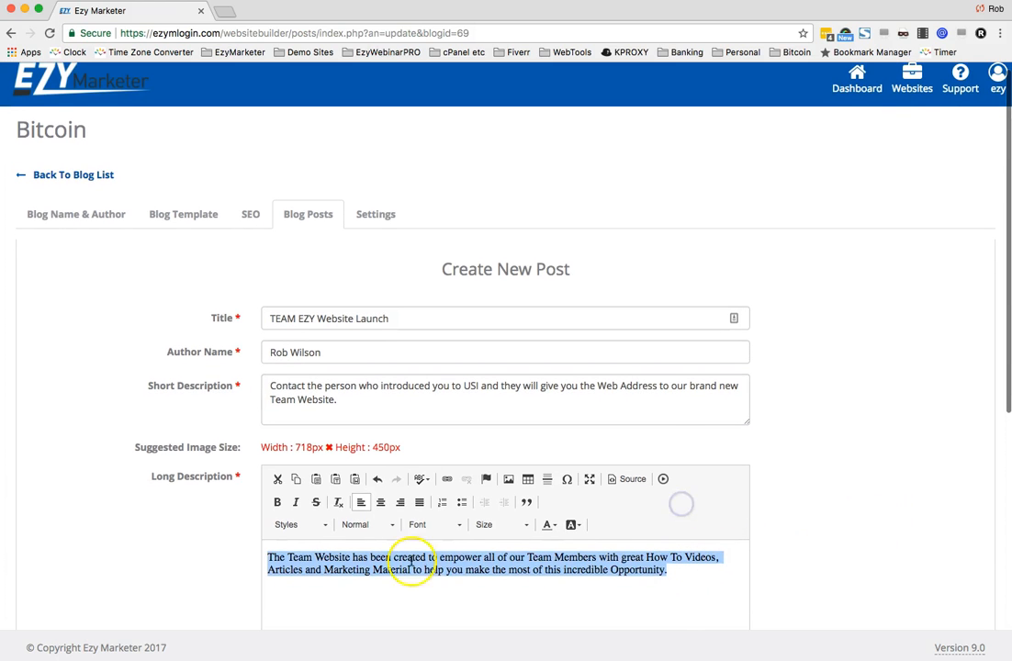
left_click(445, 525)
scroll(436, 593, "up", 2)
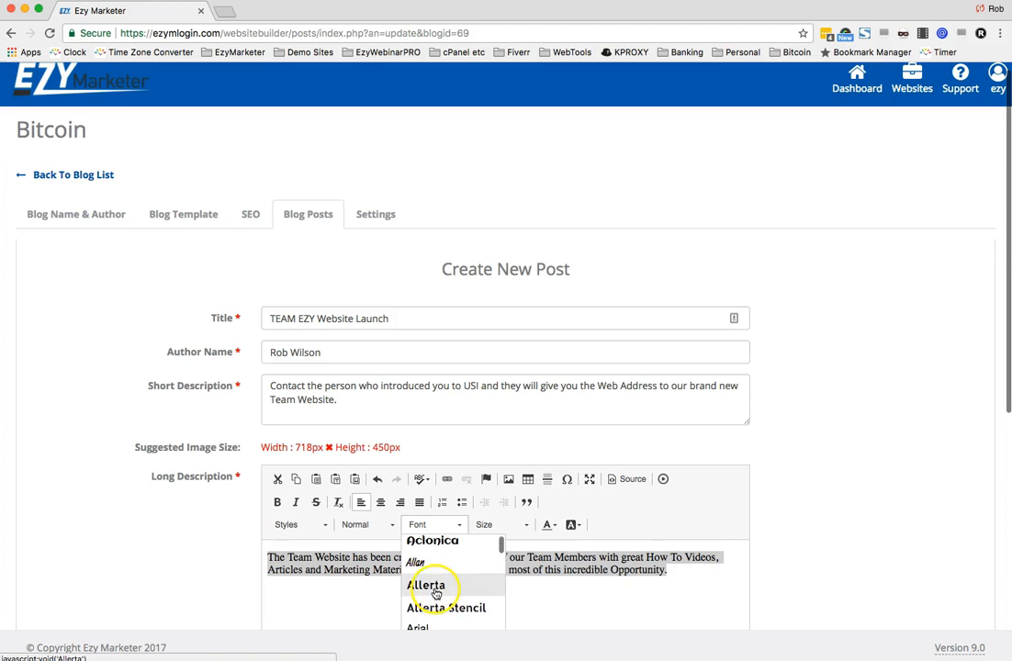
scroll(433, 592, "down", 3)
left_click(427, 591)
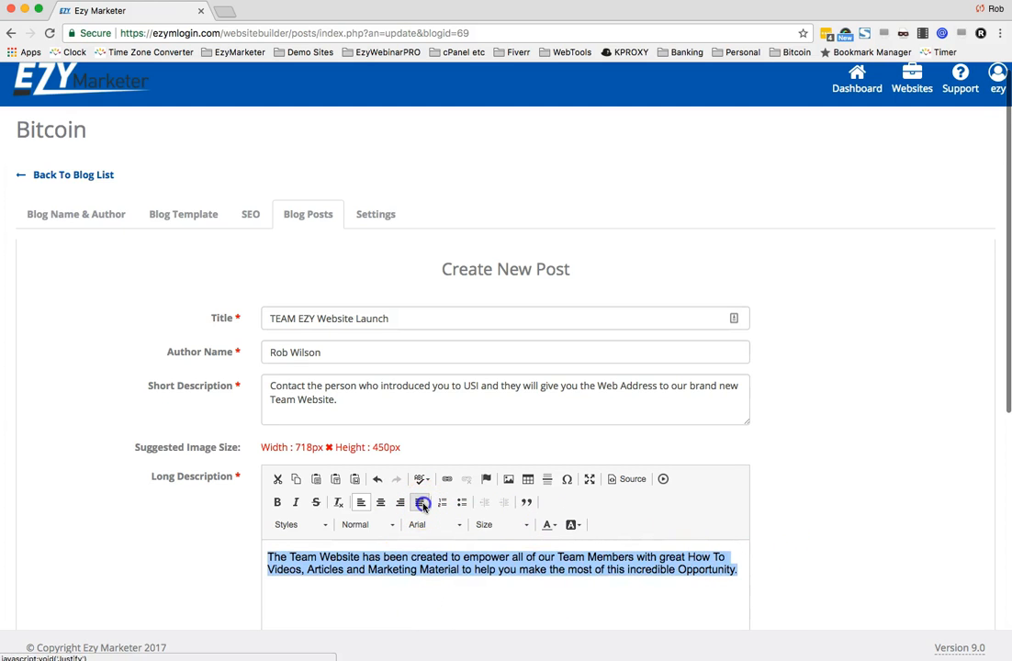
- Choose 2_TeamEzyWebsite.png as the post's featured image
scroll(854, 525, "down", 3)
scroll(854, 525, "down", 3)
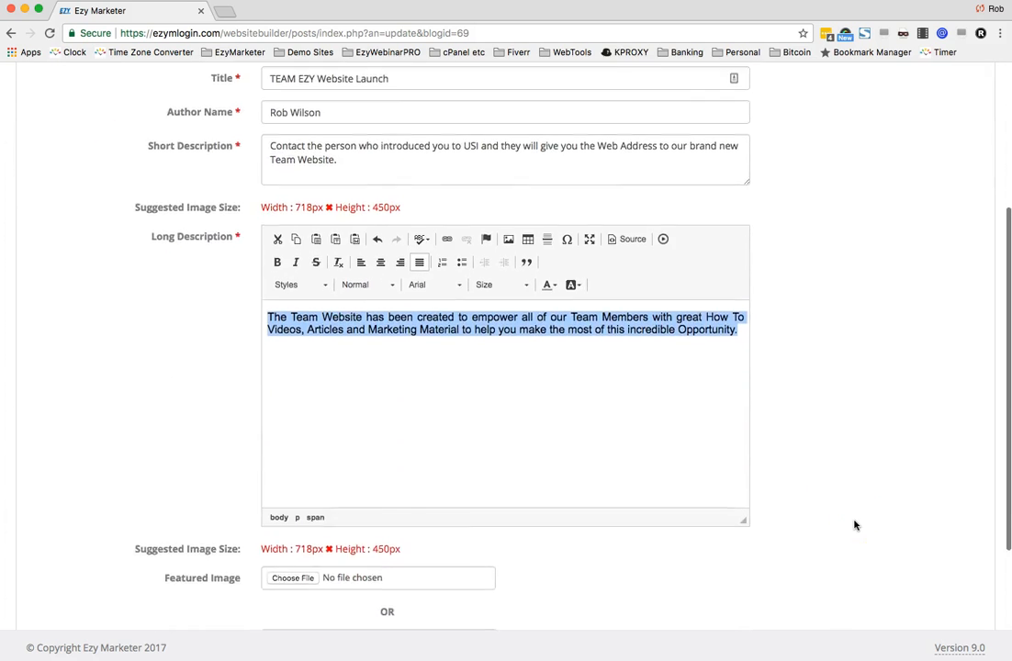
left_click(293, 438)
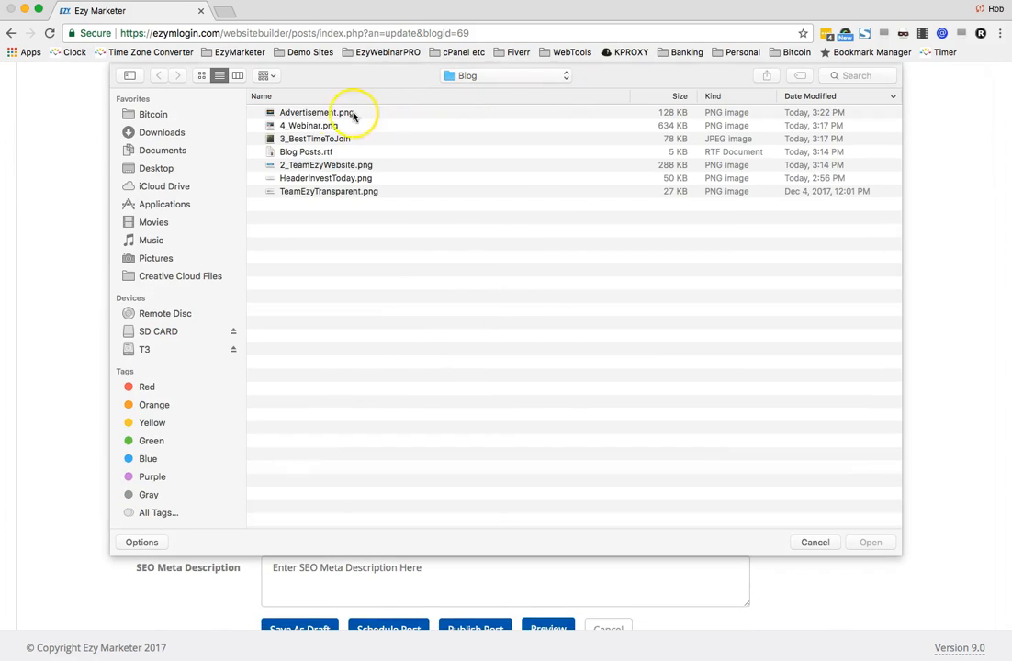
double_click(299, 164)
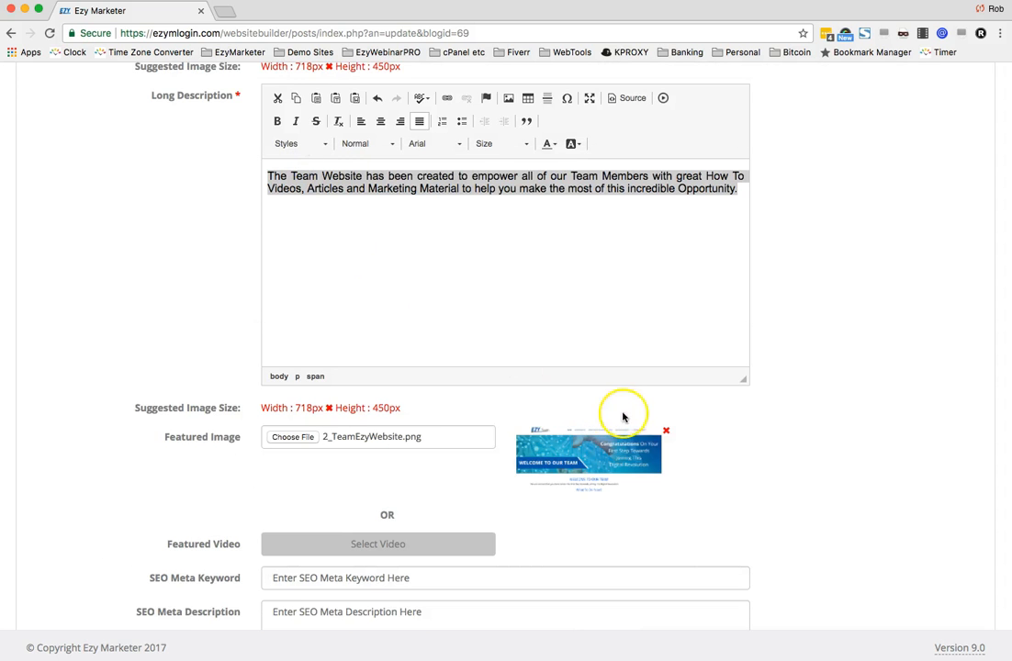
- Preview the post and examine its layout, sidebar widgets and sponsor advertisement
scroll(763, 409, "down", 2)
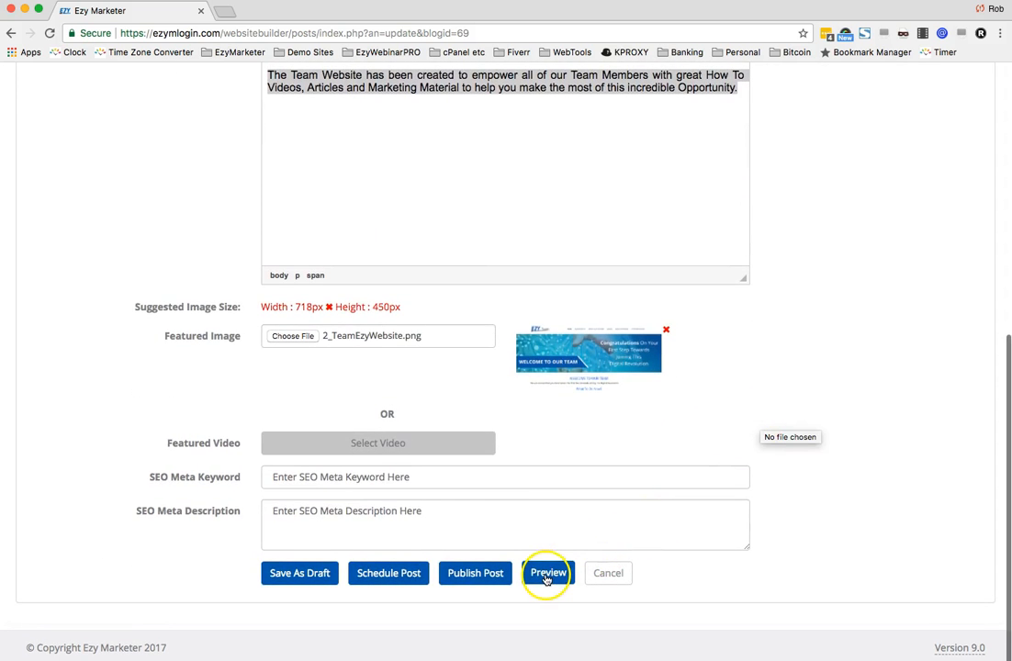
left_click(547, 576)
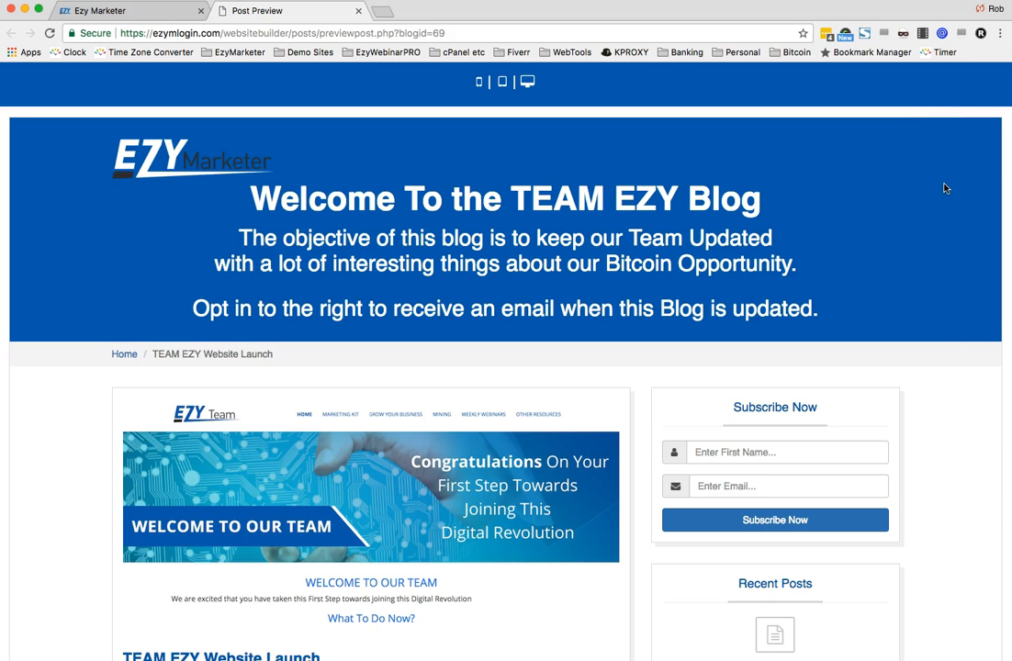
scroll(964, 243, "down", 3)
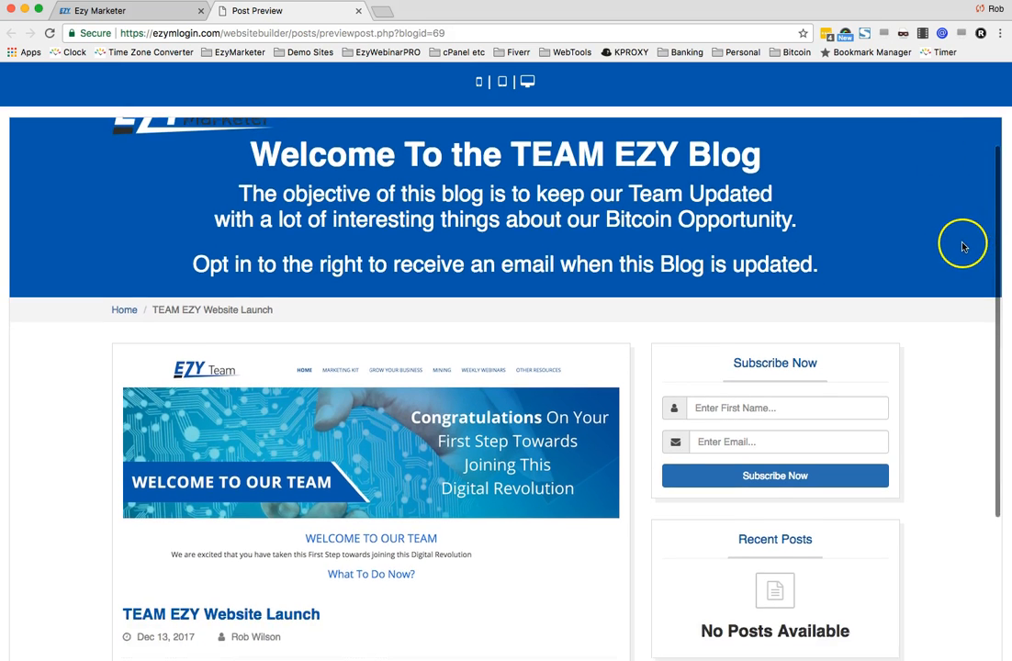
scroll(964, 246, "down", 3)
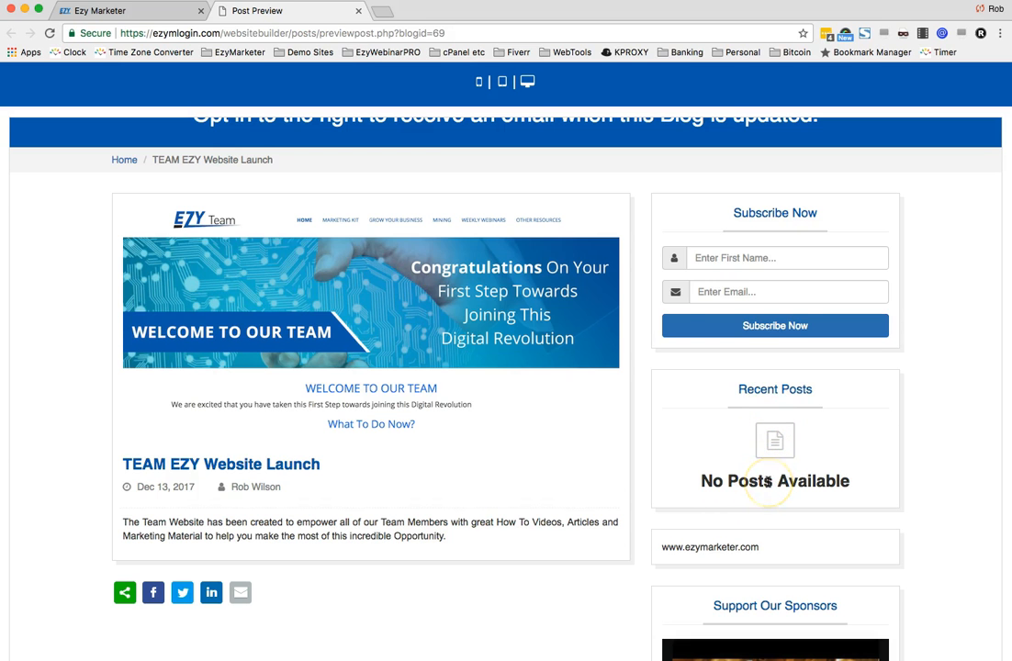
scroll(767, 481, "down", 3)
scroll(751, 409, "down", 1)
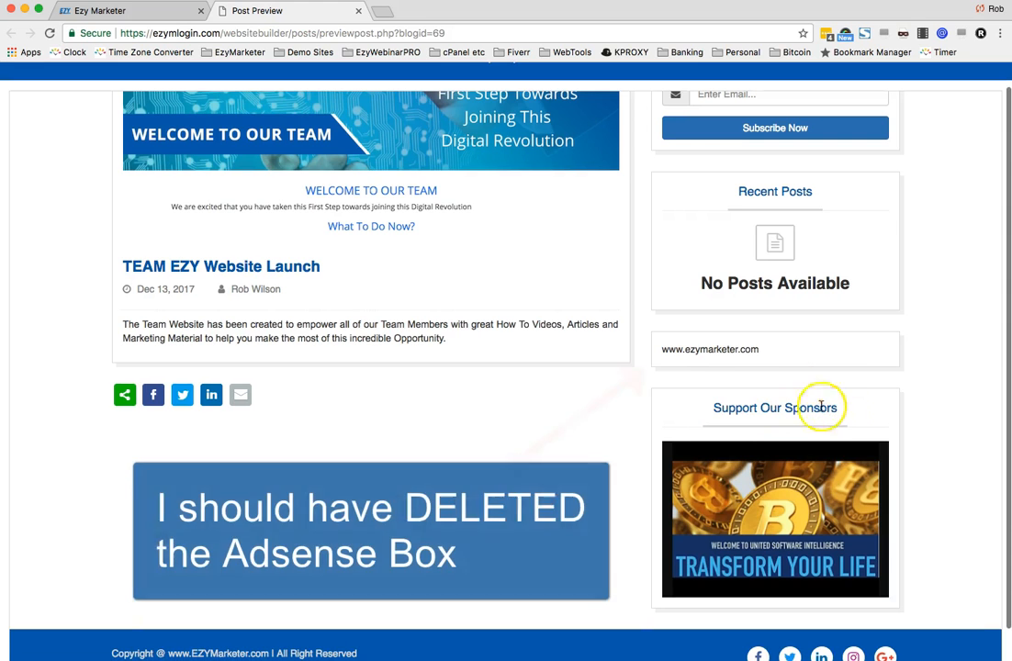
left_click(667, 349)
left_click_drag(778, 351, 671, 349)
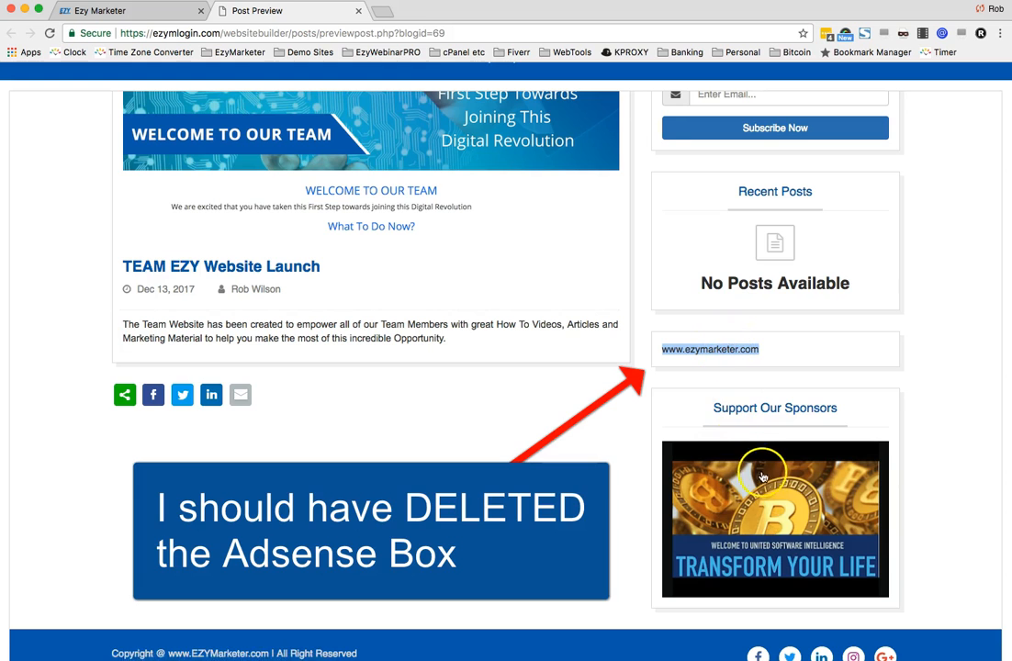
scroll(842, 381, "down", 2)
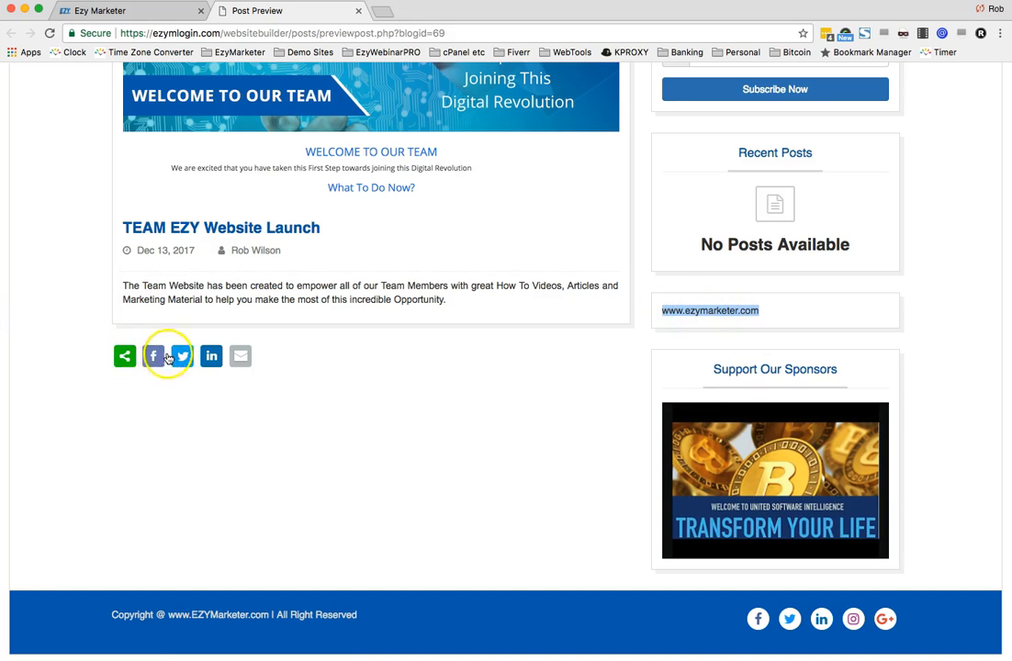
scroll(301, 359, "up", 5)
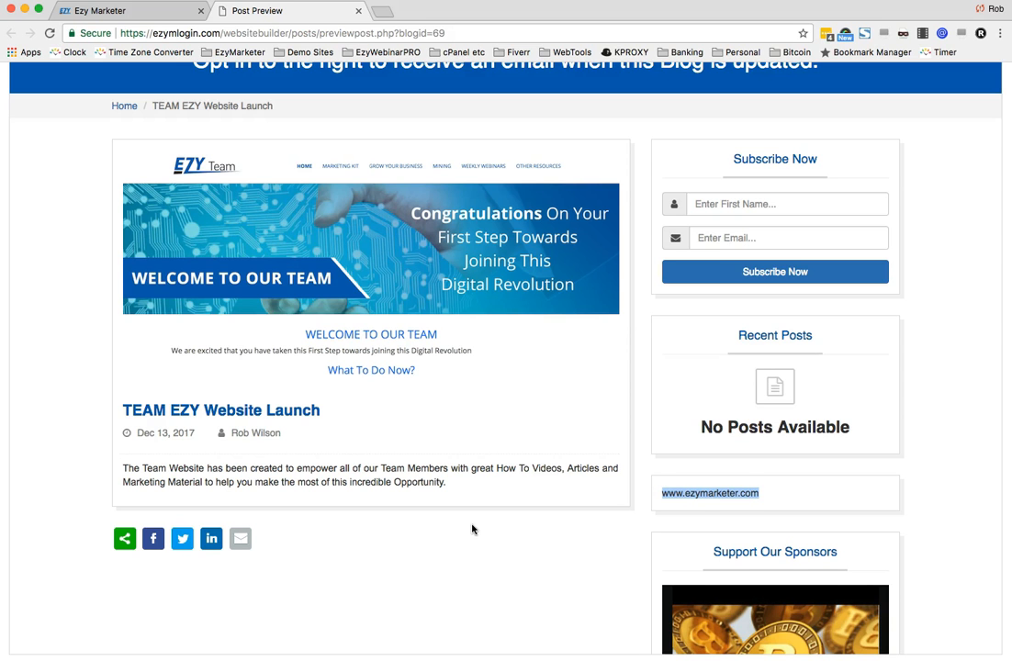
scroll(467, 418, "down", 2)
scroll(468, 418, "up", 5)
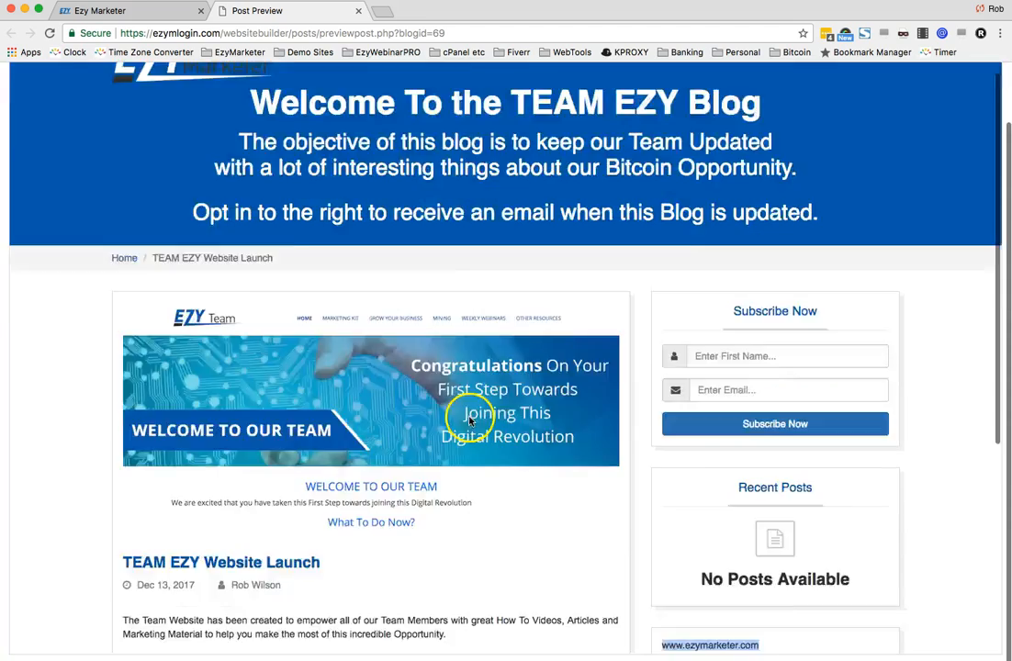
left_click(155, 12)
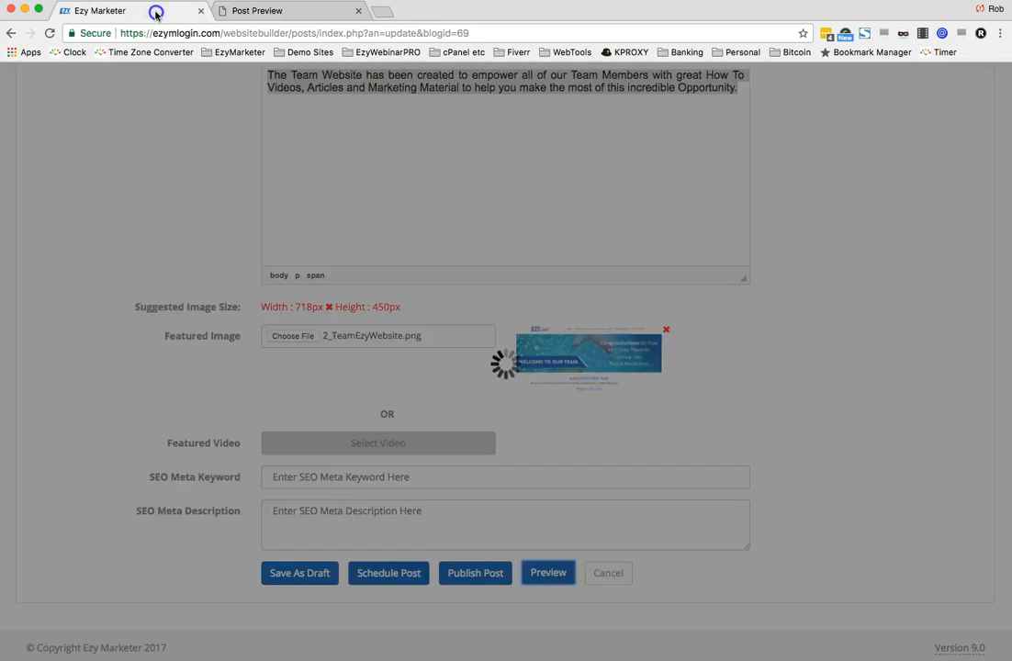
left_click(276, 11)
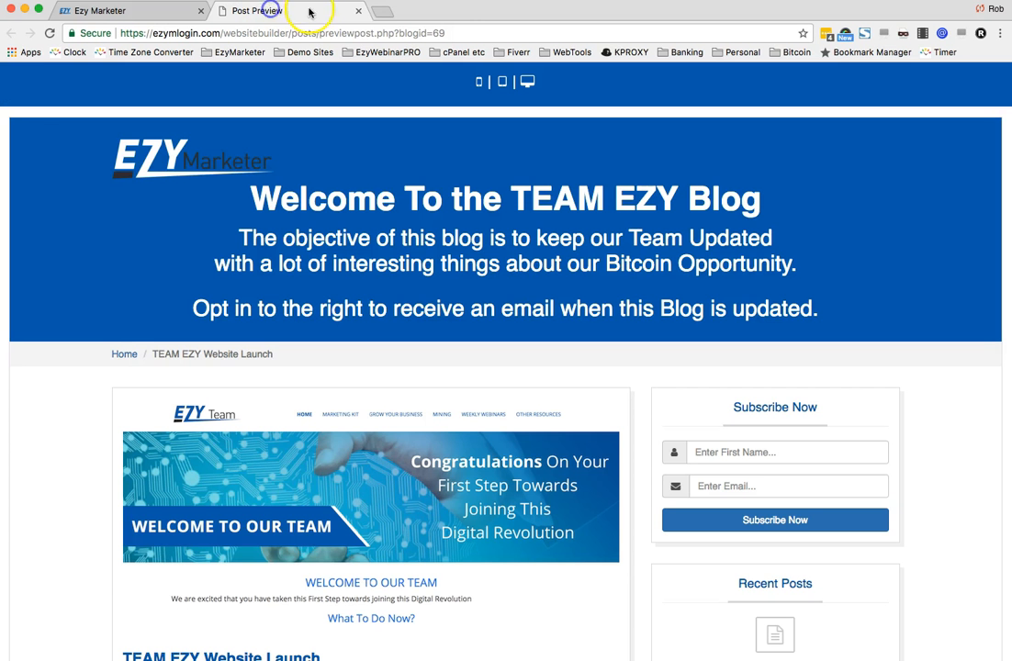
- Publish the post to the ezynetworker.com domain under the path /bitcoinblog
left_click(359, 12)
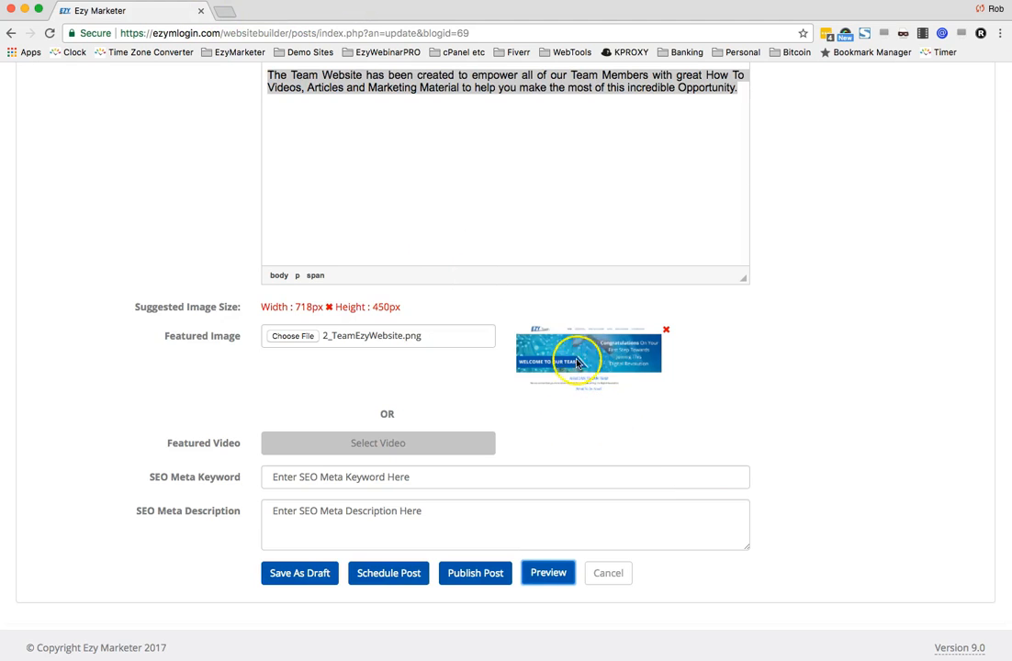
scroll(686, 461, "down", 1)
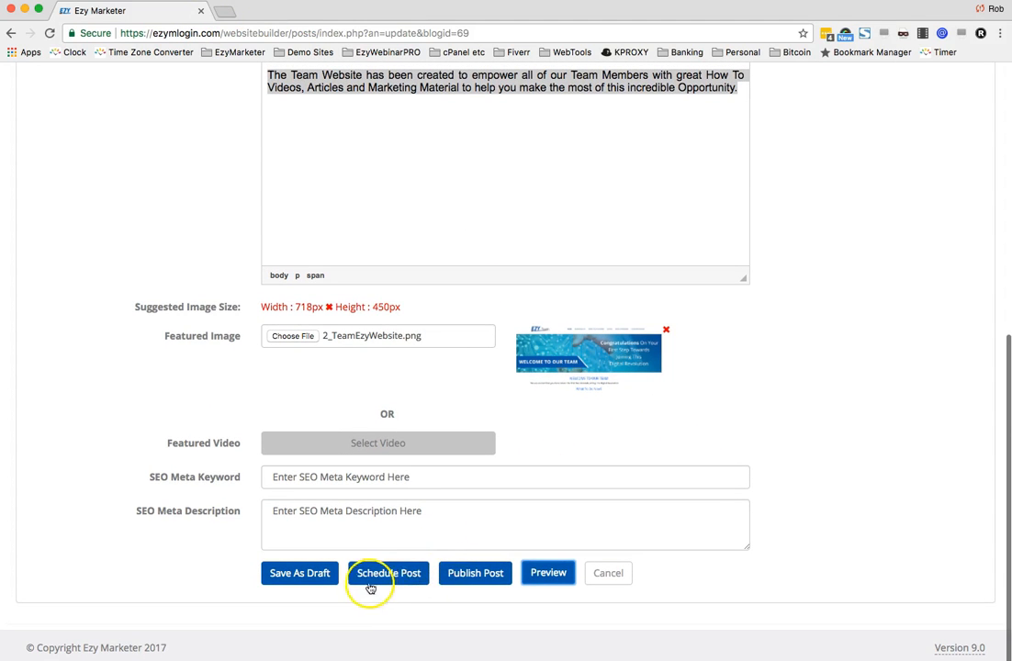
left_click(466, 572)
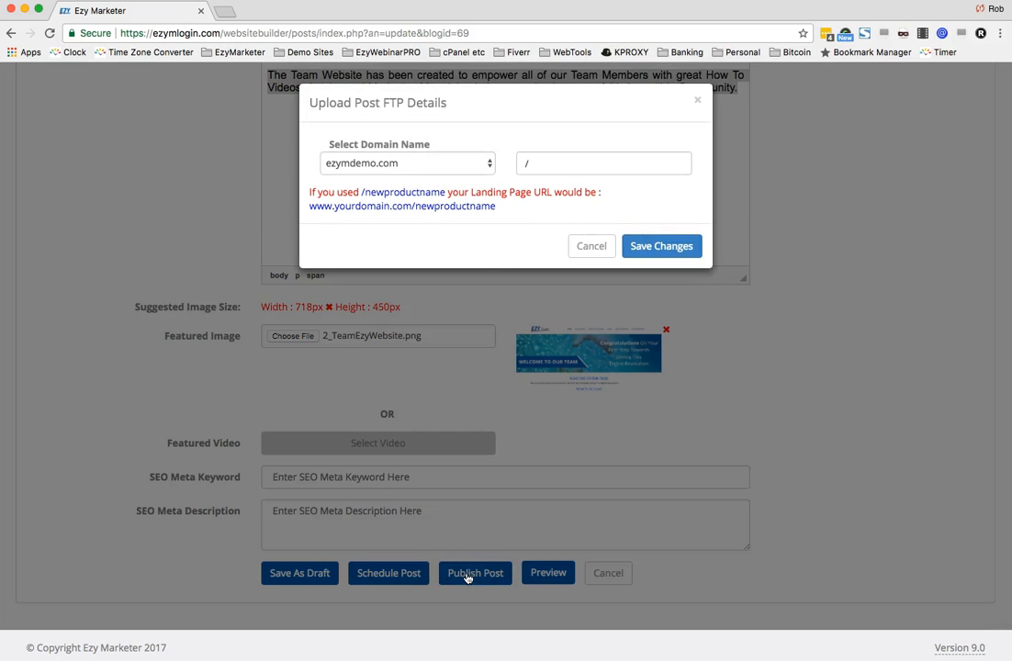
left_click(487, 164)
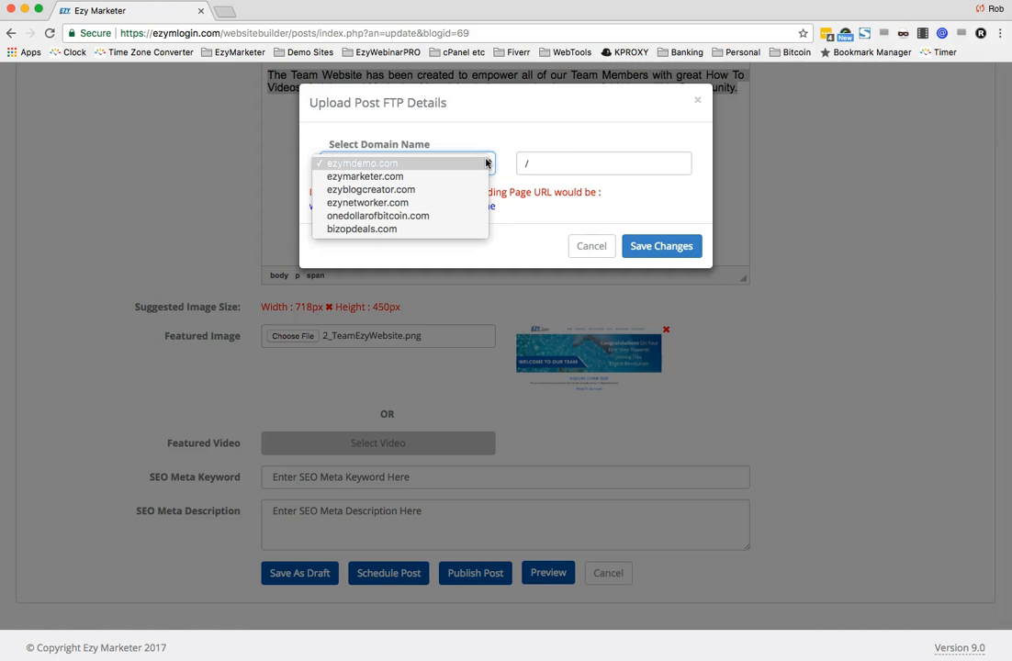
left_click(489, 145)
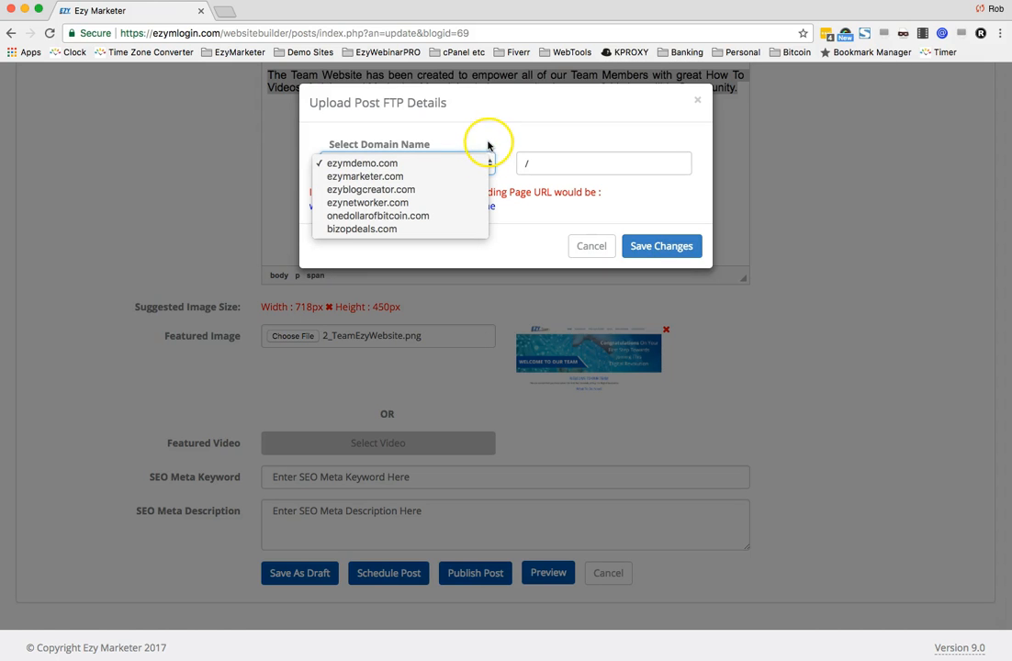
left_click(367, 203)
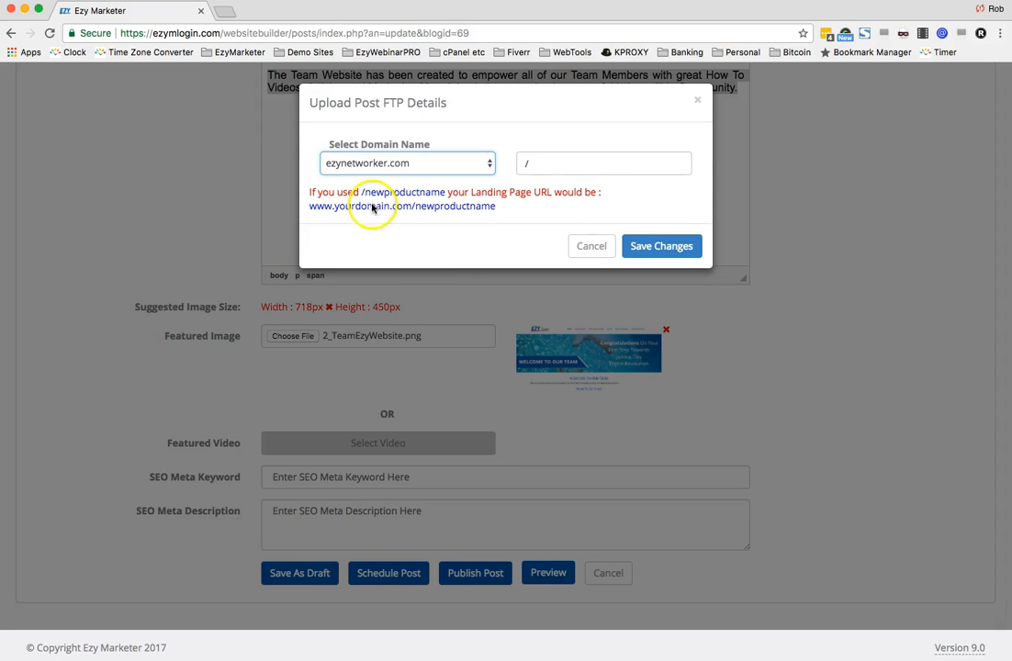
left_click(575, 163)
type("b")
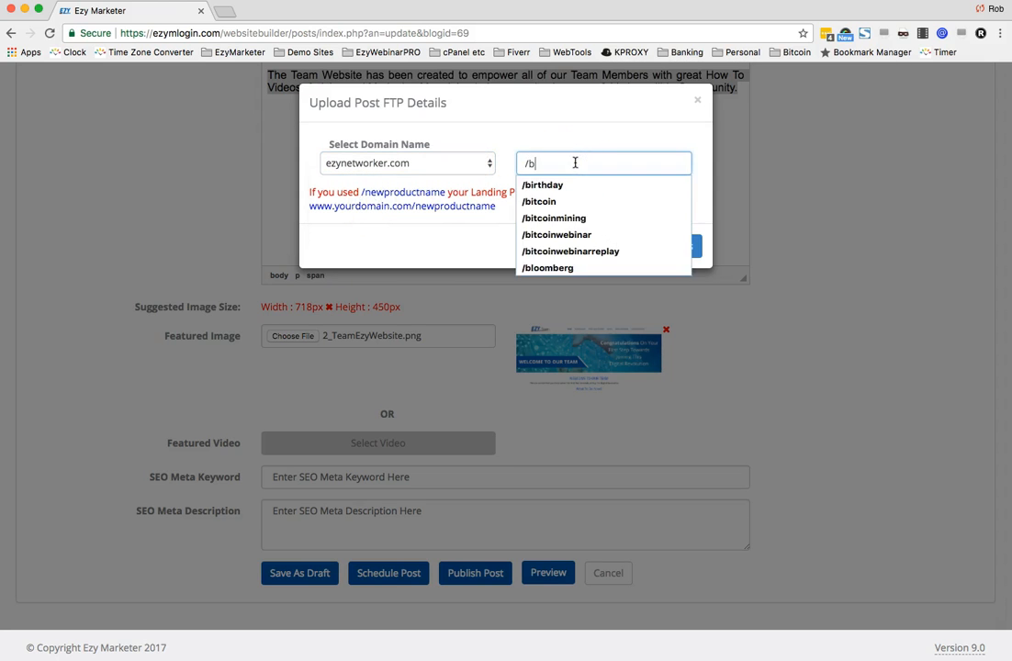
type("itcoin")
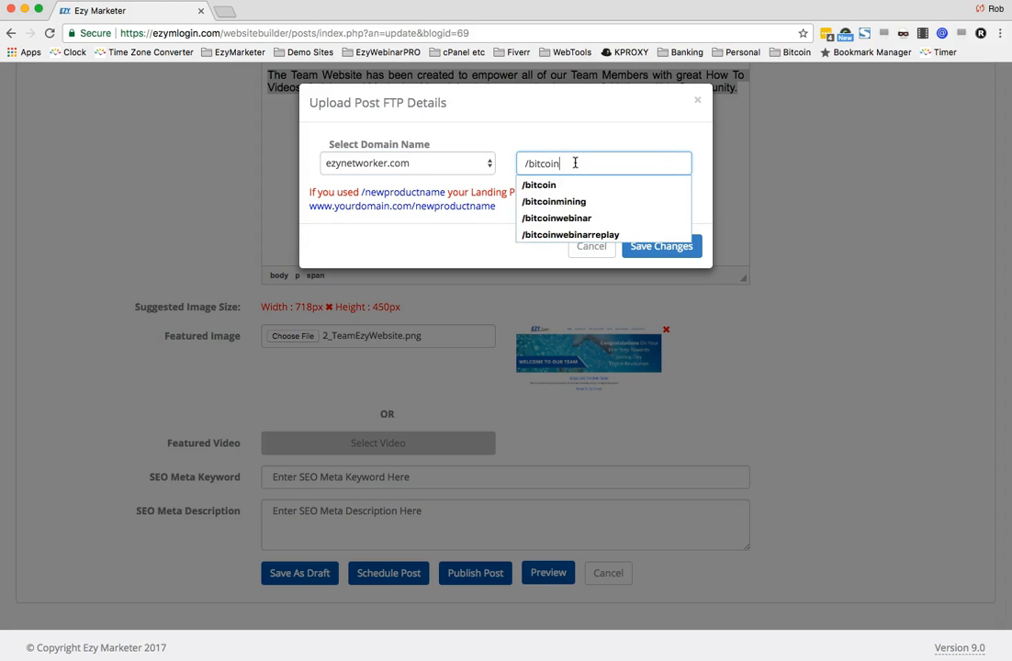
type("blog")
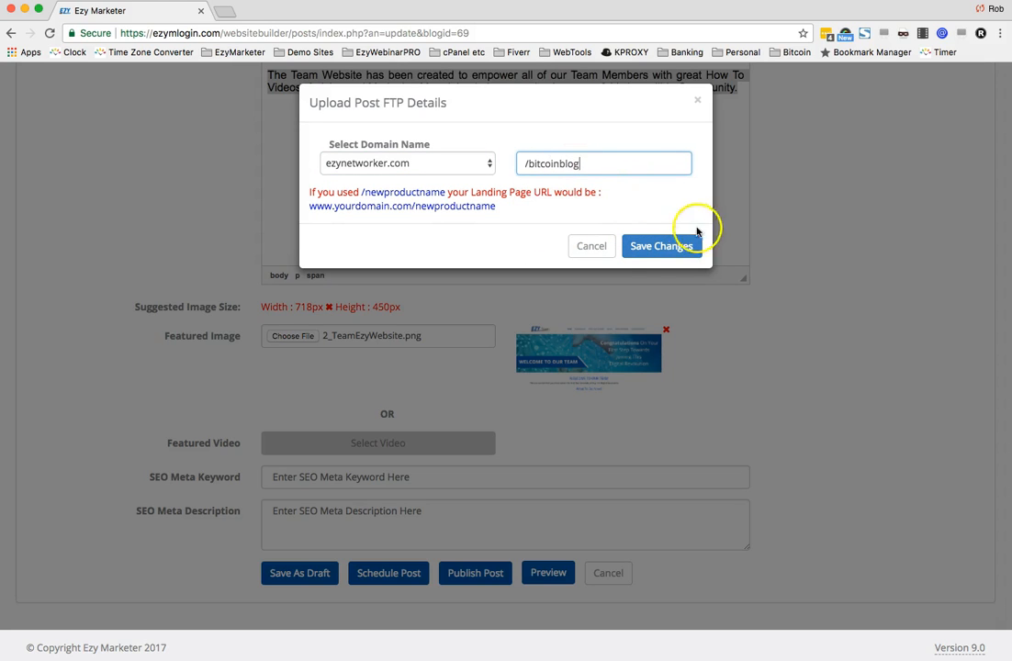
left_click(654, 247)
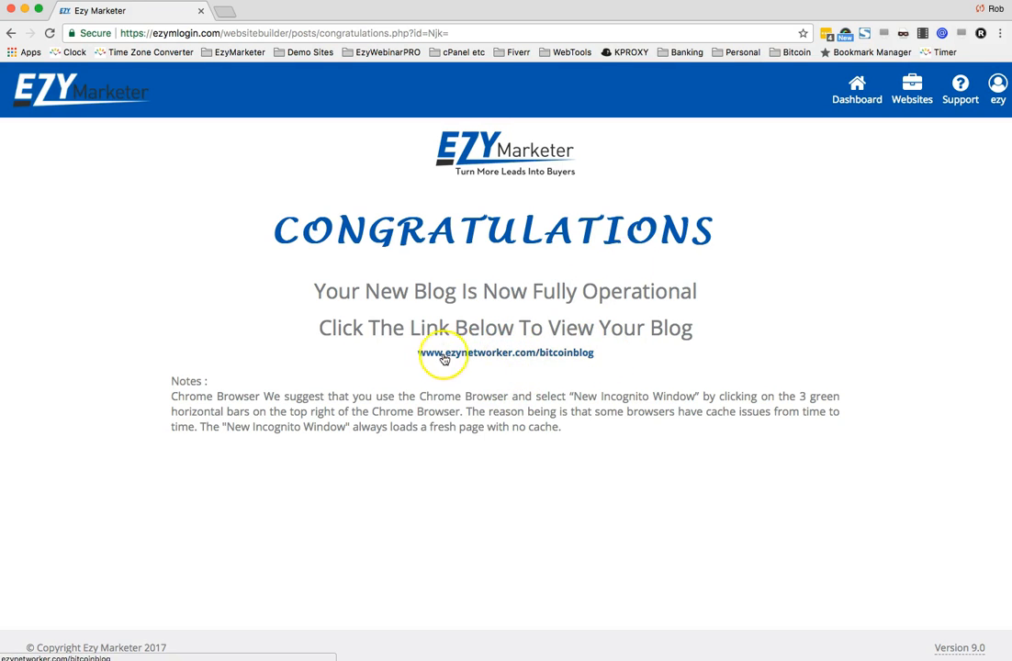
- Open the live blog and browse its home page and the launch post's full page
left_click(542, 354)
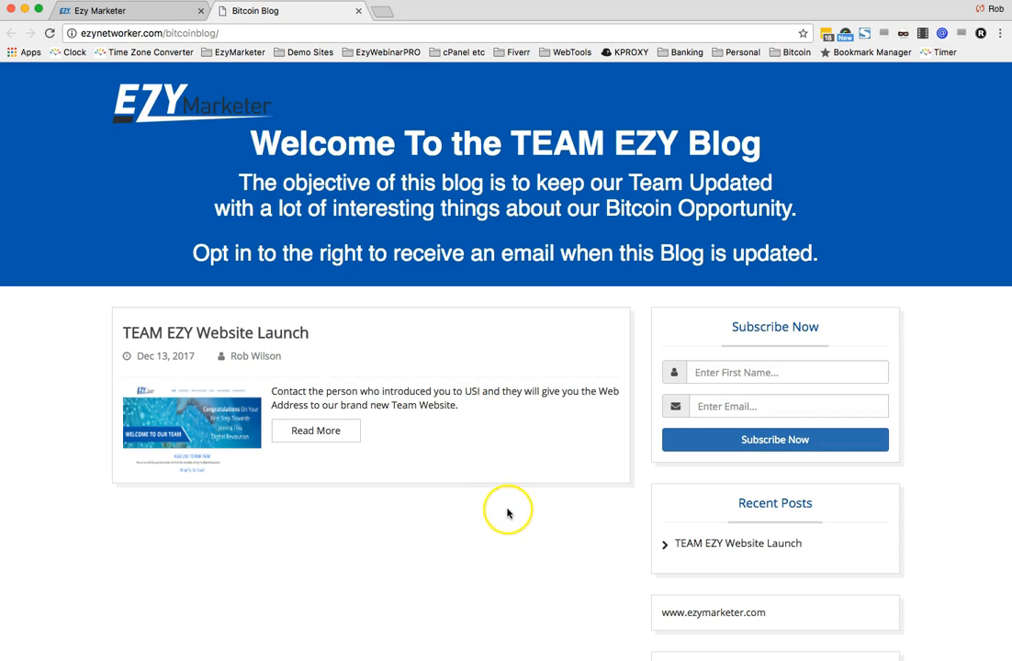
scroll(516, 532, "down", 2)
scroll(517, 533, "down", 2)
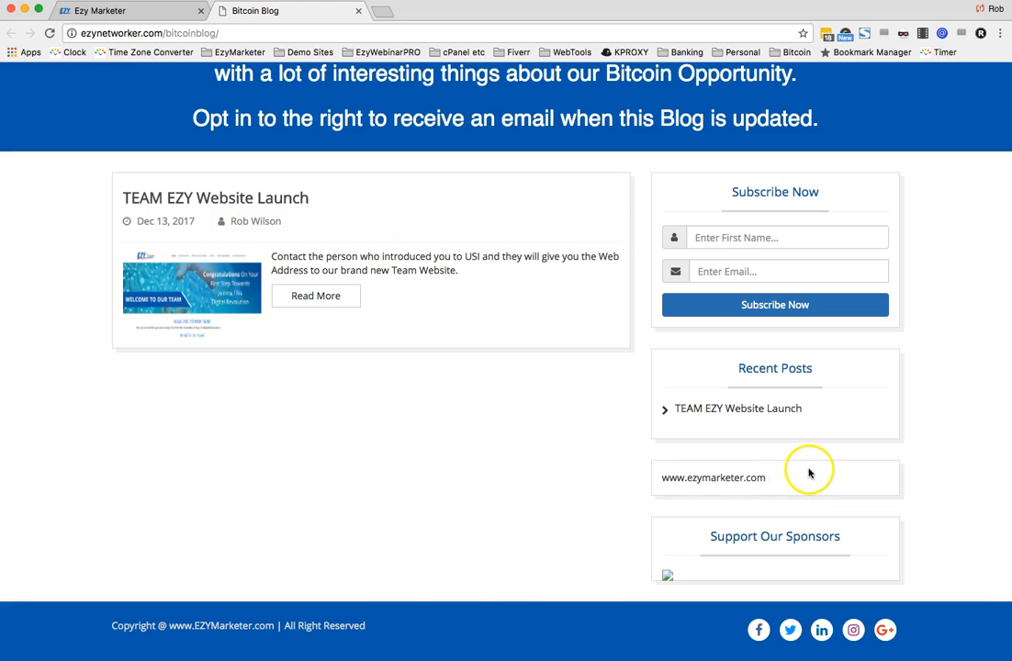
scroll(739, 477, "down", 1)
scroll(742, 479, "down", 1)
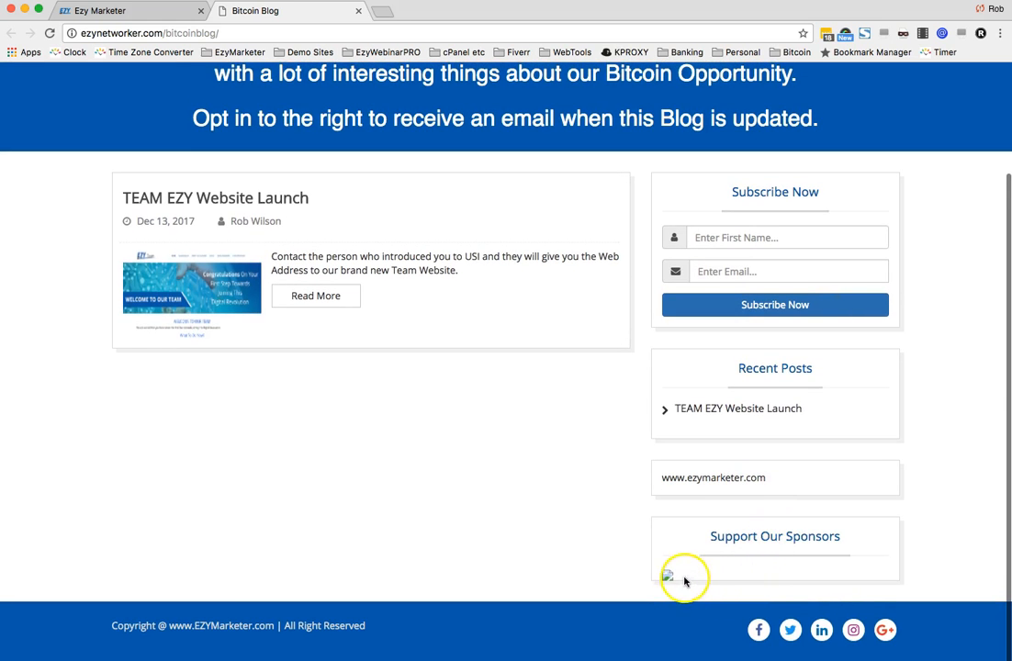
left_click(309, 297)
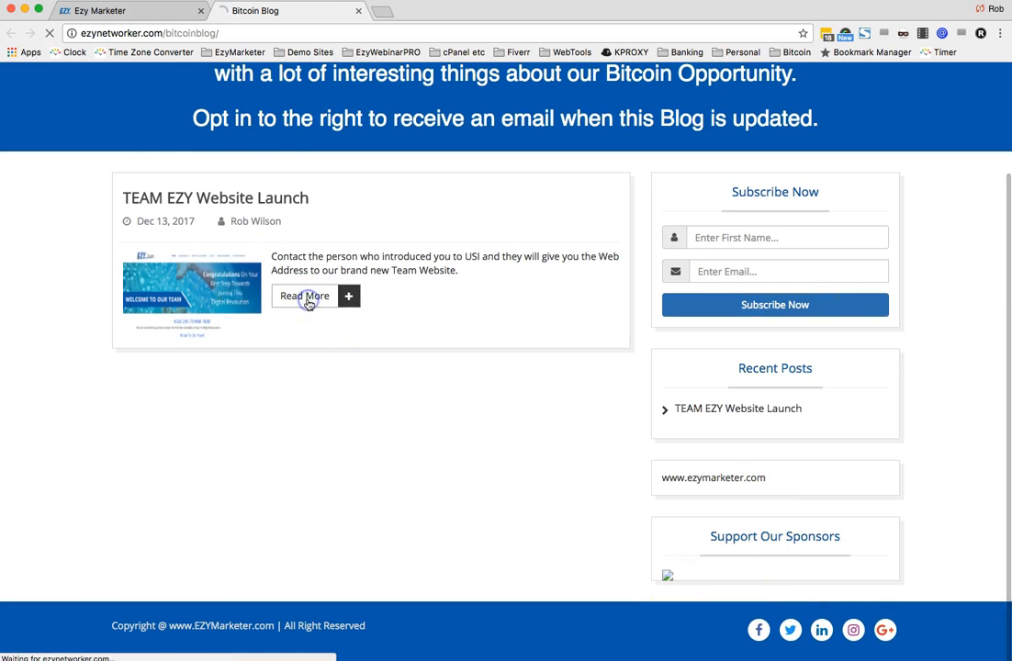
scroll(454, 404, "down", 2)
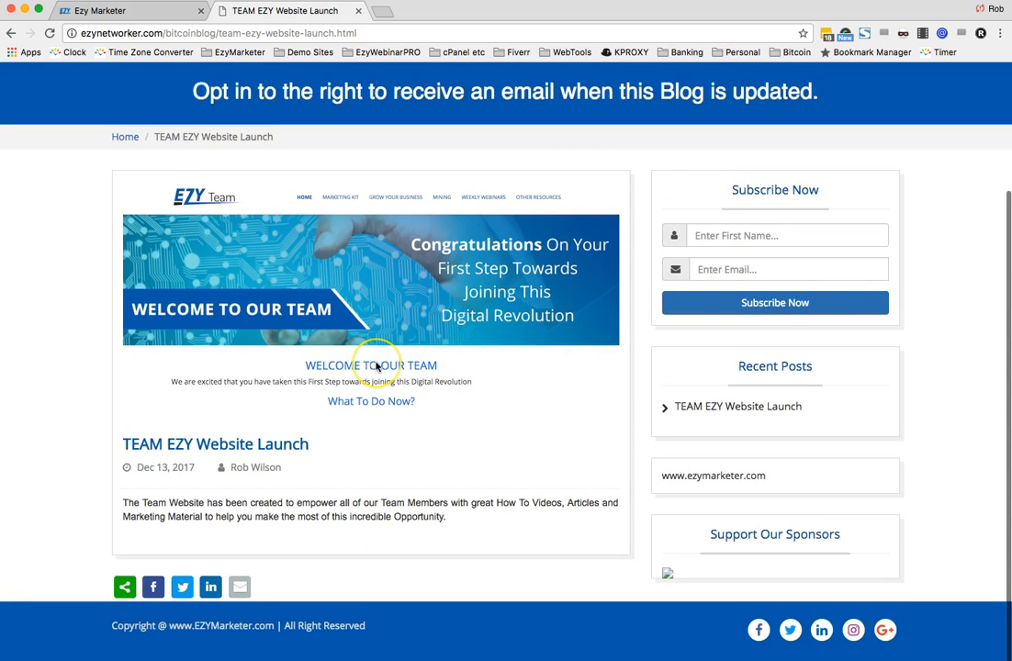
scroll(375, 366, "up", 2)
scroll(375, 366, "up", 1)
left_click(125, 251)
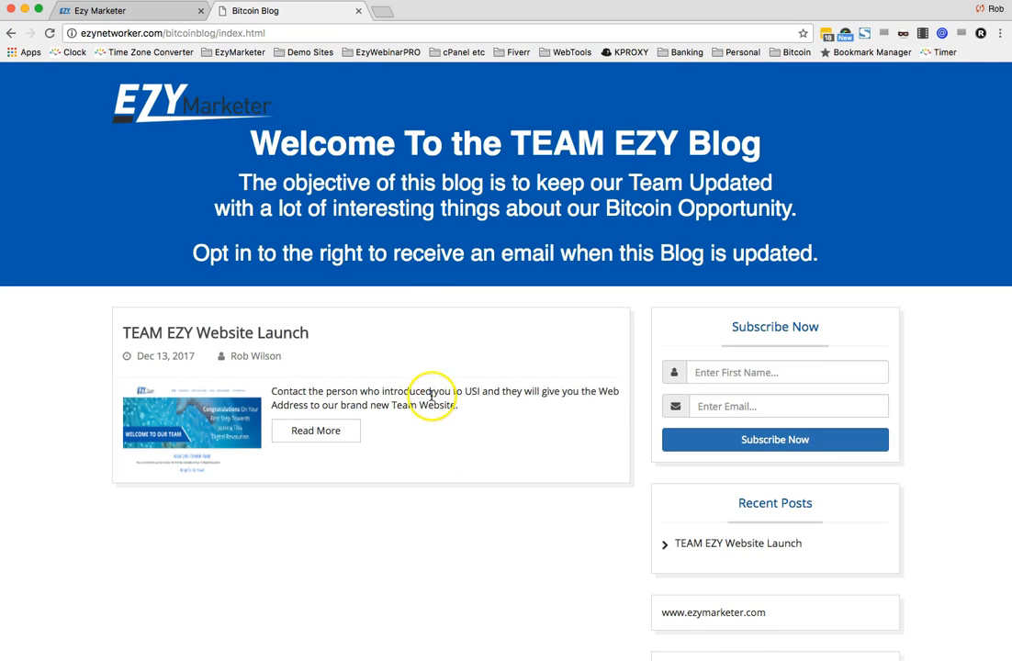
scroll(419, 525, "down", 3)
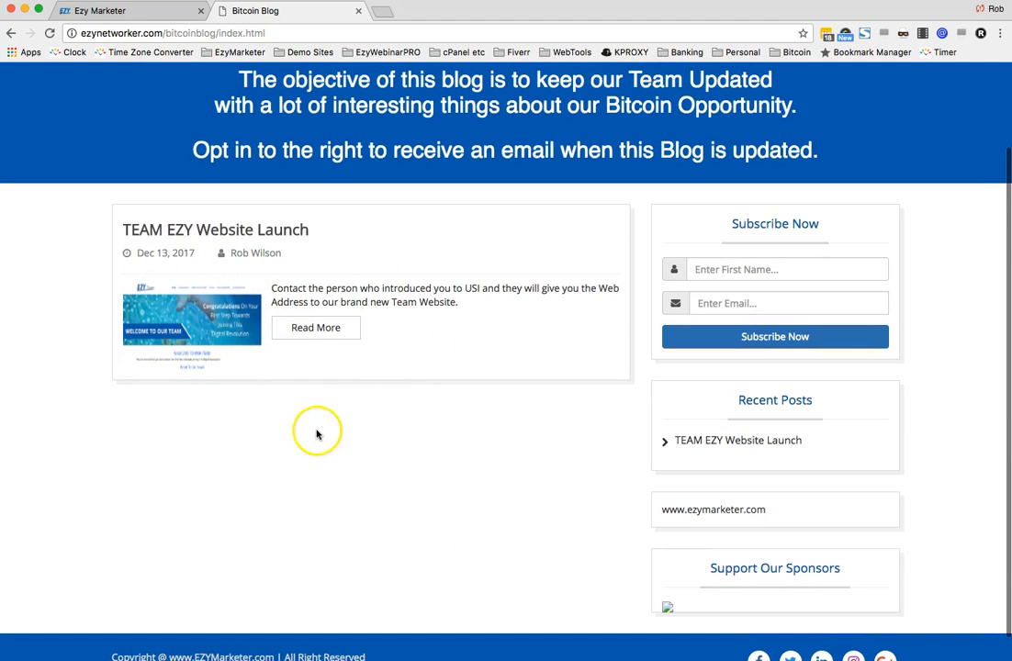
left_click(306, 328)
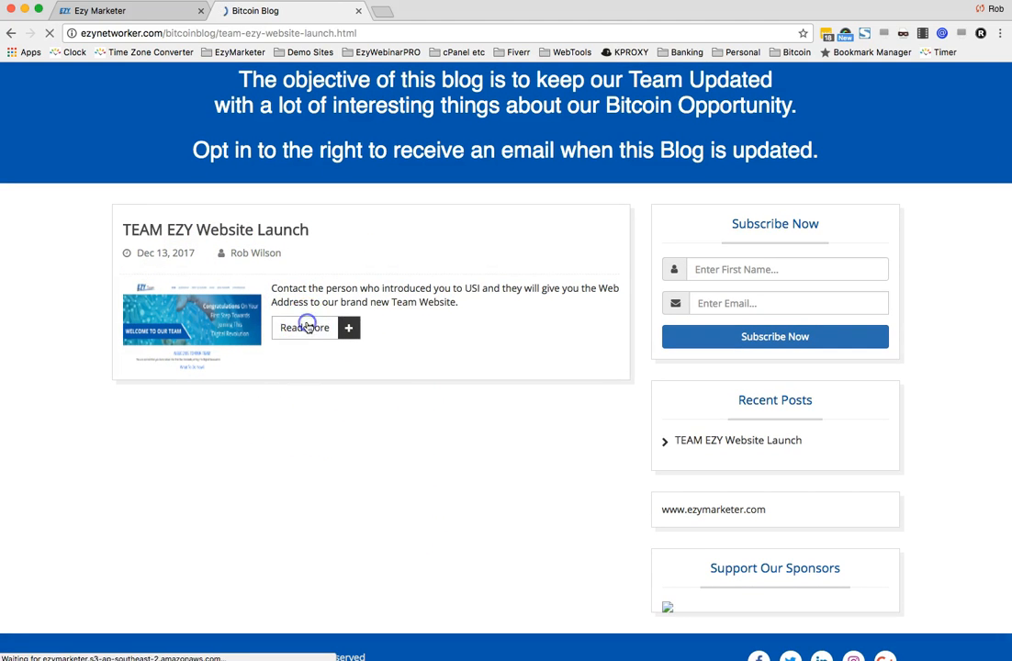
scroll(439, 341, "down", 3)
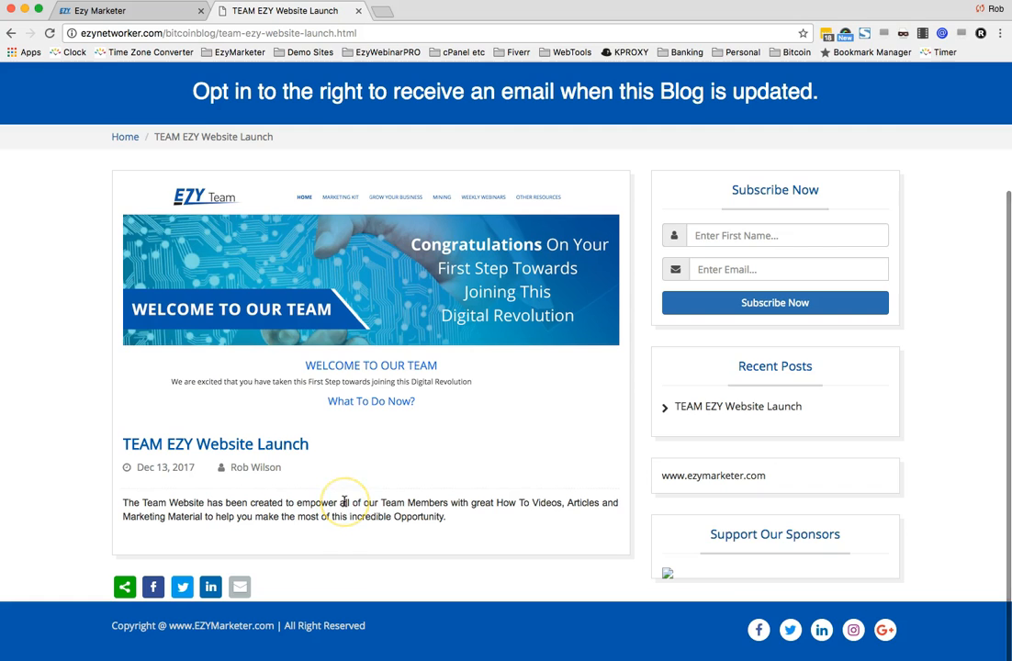
left_click(125, 137)
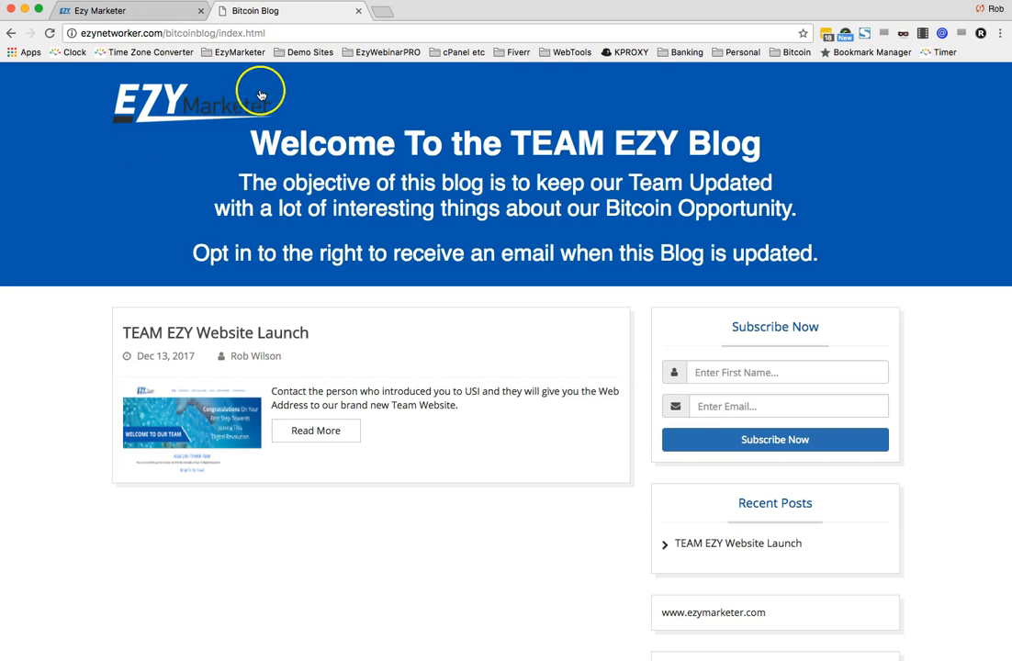
- Return to the dashboard and open the Bitcoin blog for editing from the blog list
left_click(133, 12)
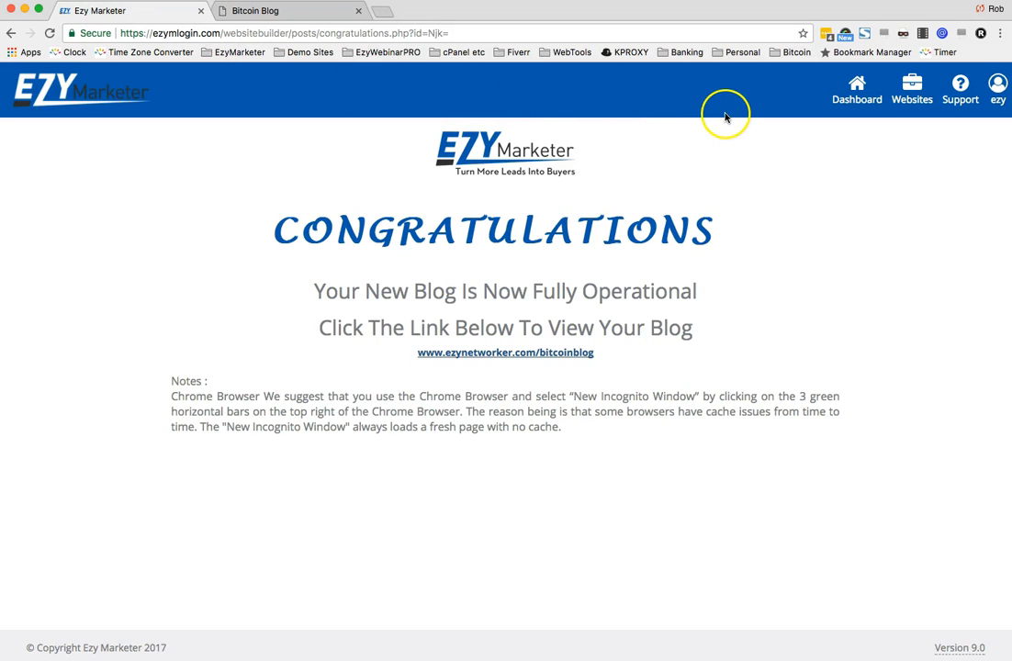
left_click(857, 92)
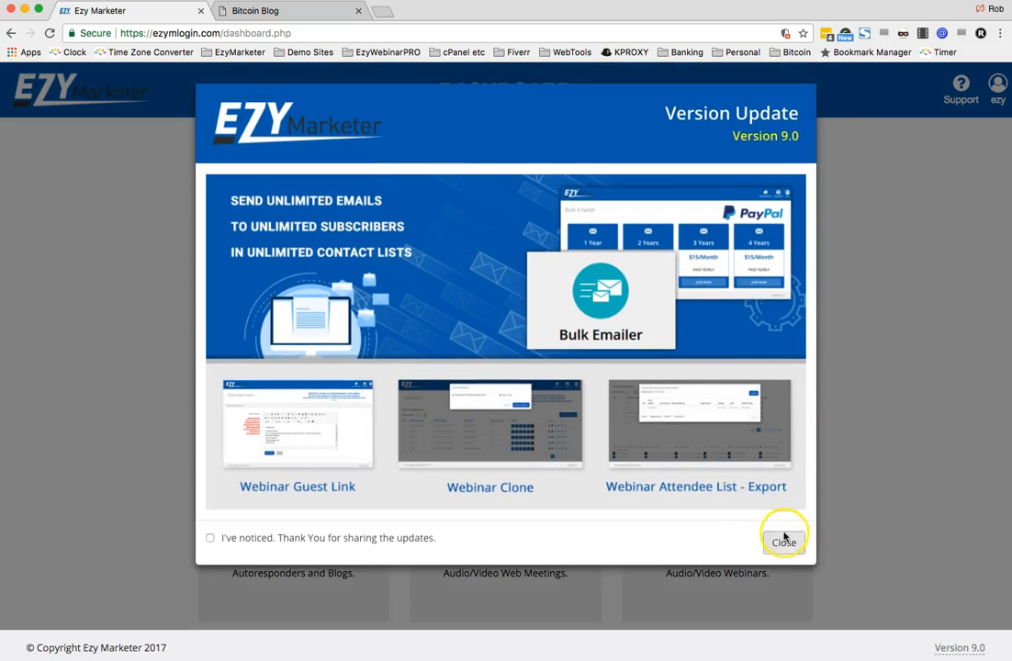
left_click(782, 477)
left_click(324, 465)
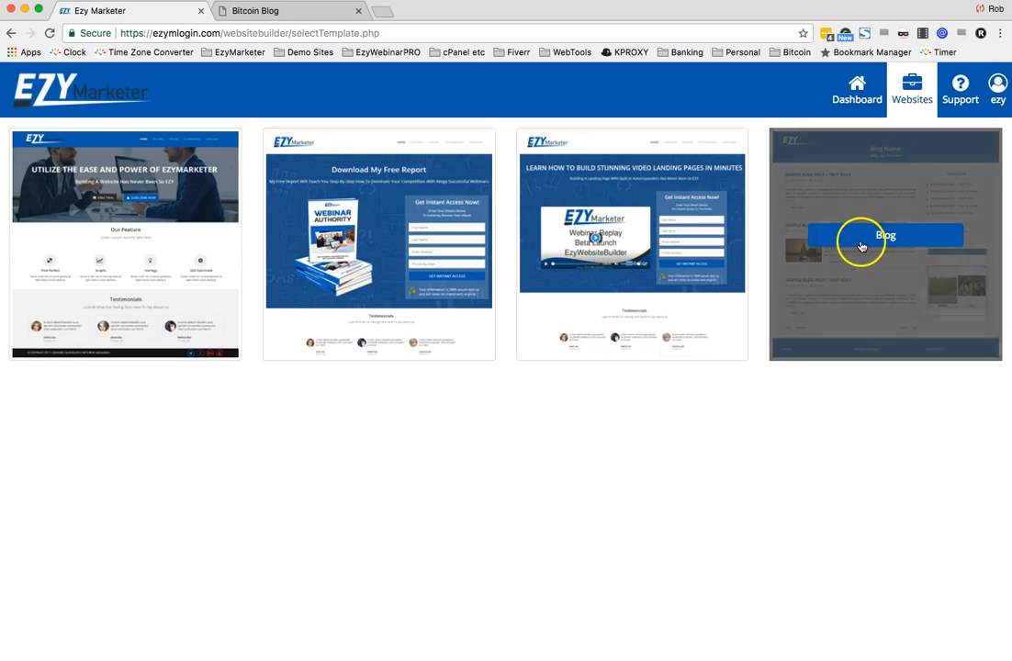
left_click(863, 239)
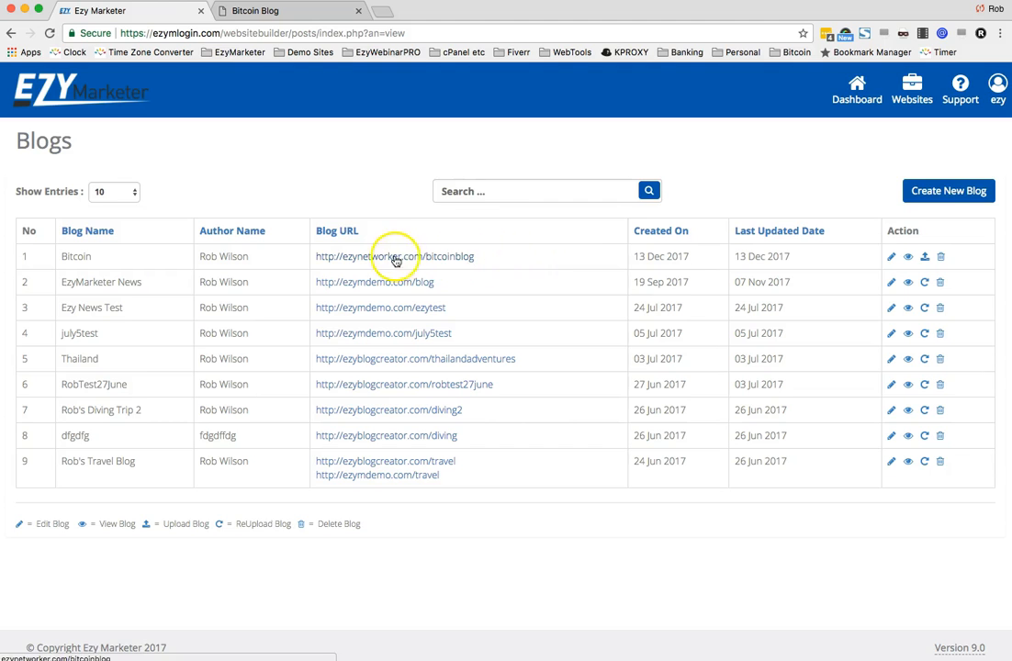
left_click(892, 258)
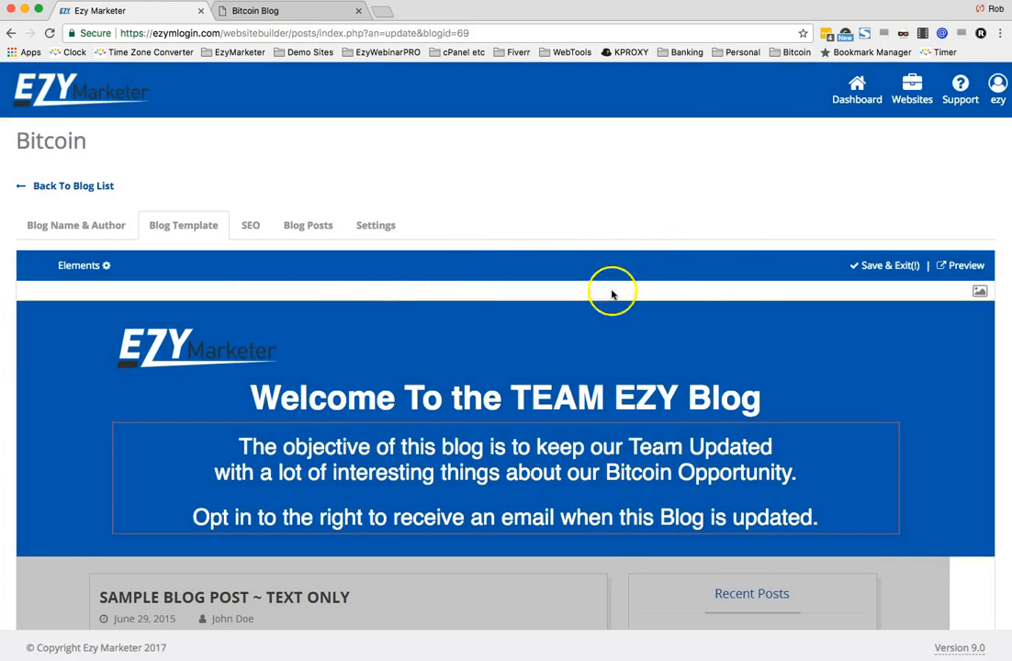
left_click(180, 350)
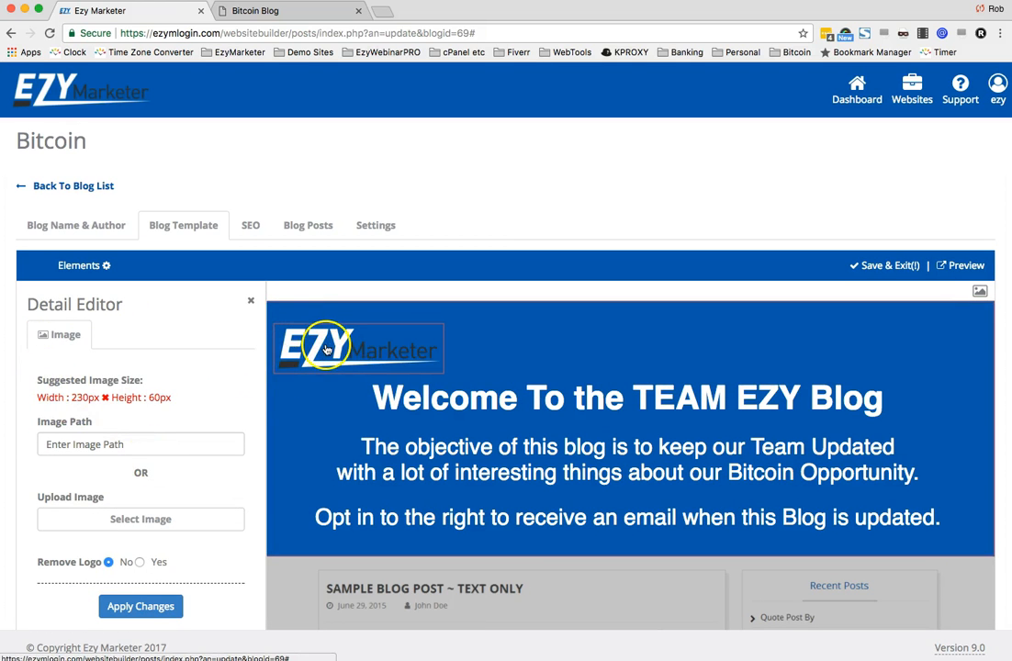
left_click(139, 562)
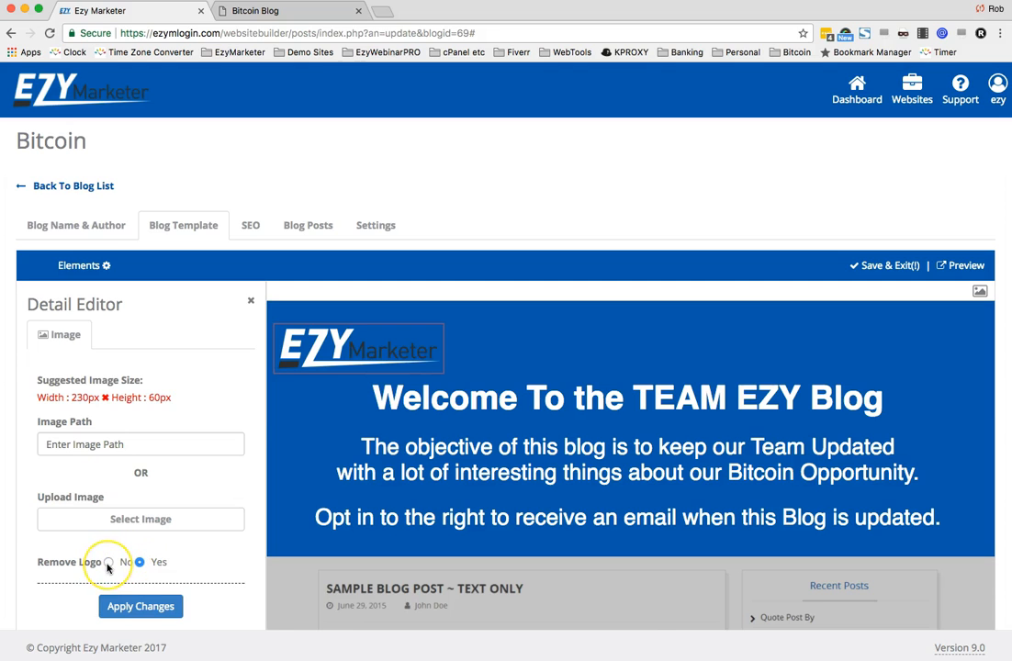
left_click(108, 562)
left_click(250, 300)
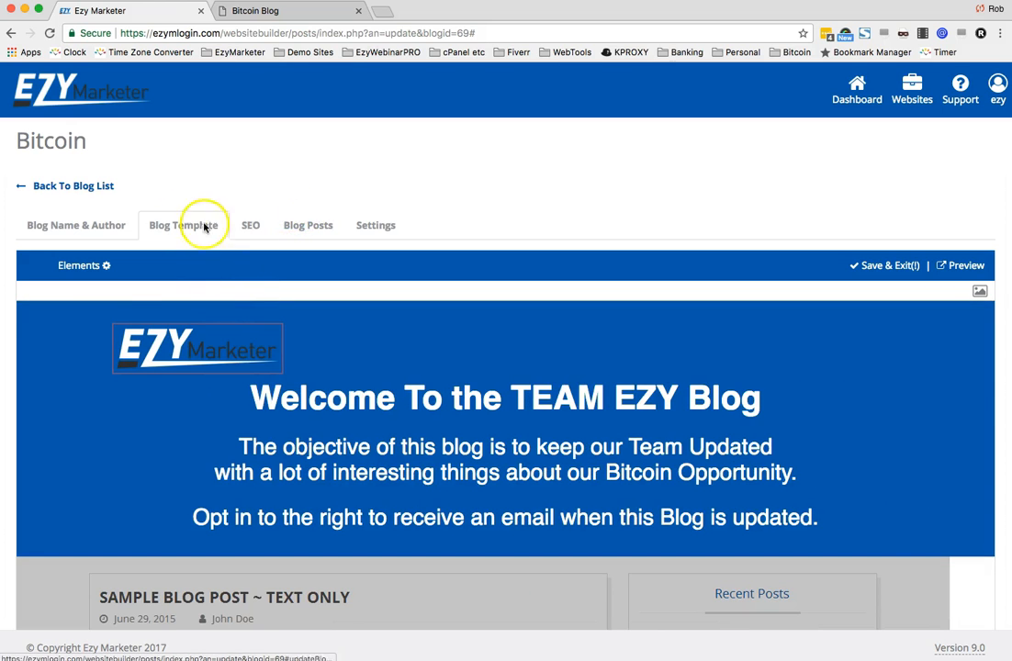
- Open the TEAM EZY Website Launch post from the blog's post list to review it, then return to the list
left_click(309, 226)
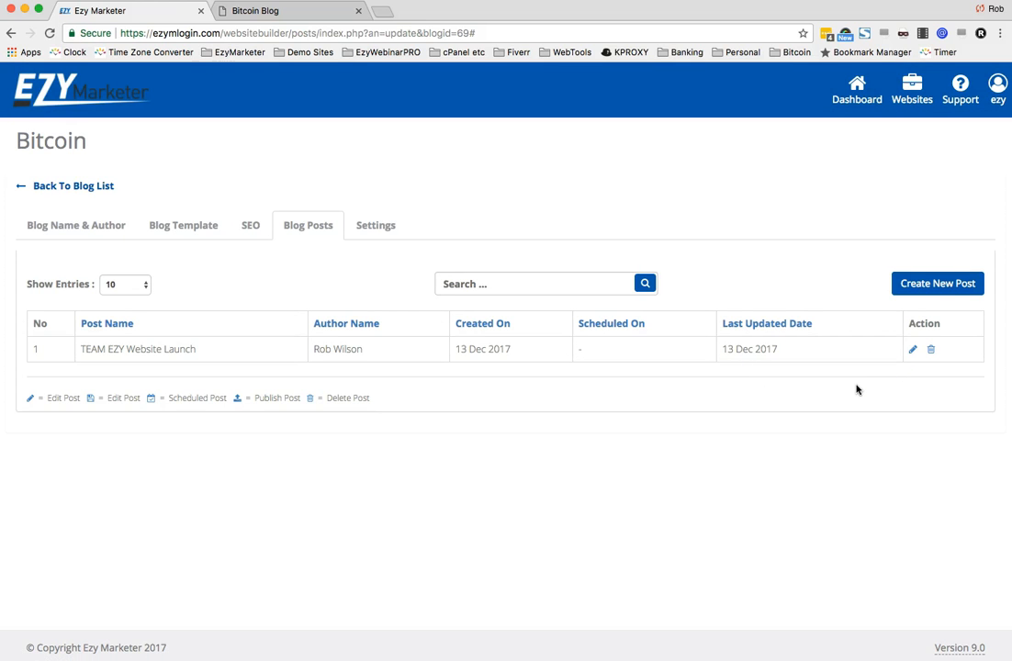
left_click(914, 351)
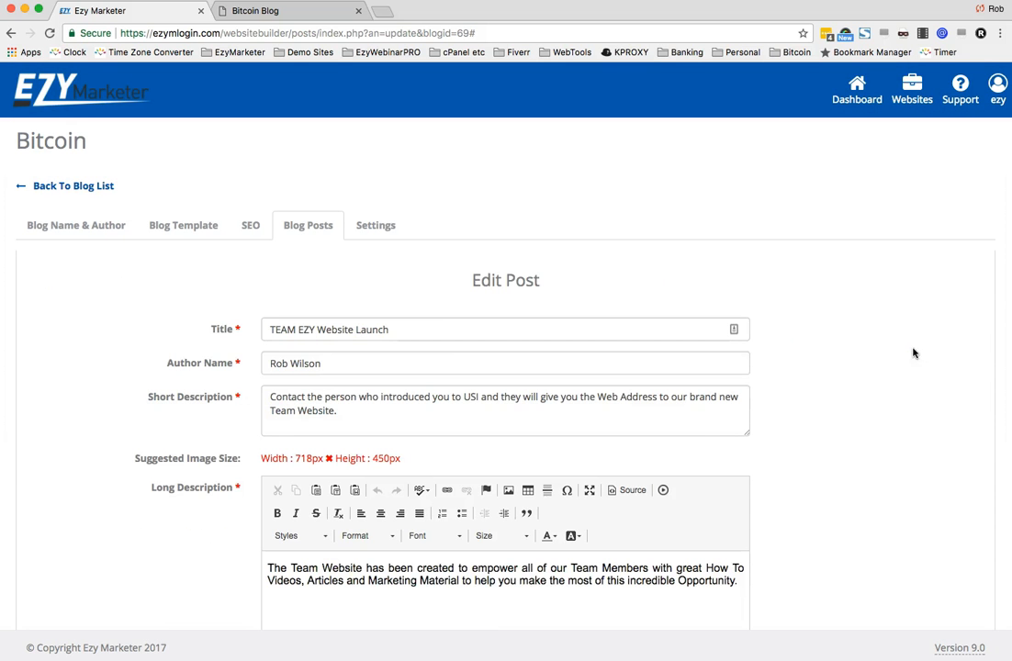
scroll(717, 412, "down", 5)
scroll(717, 412, "down", 4)
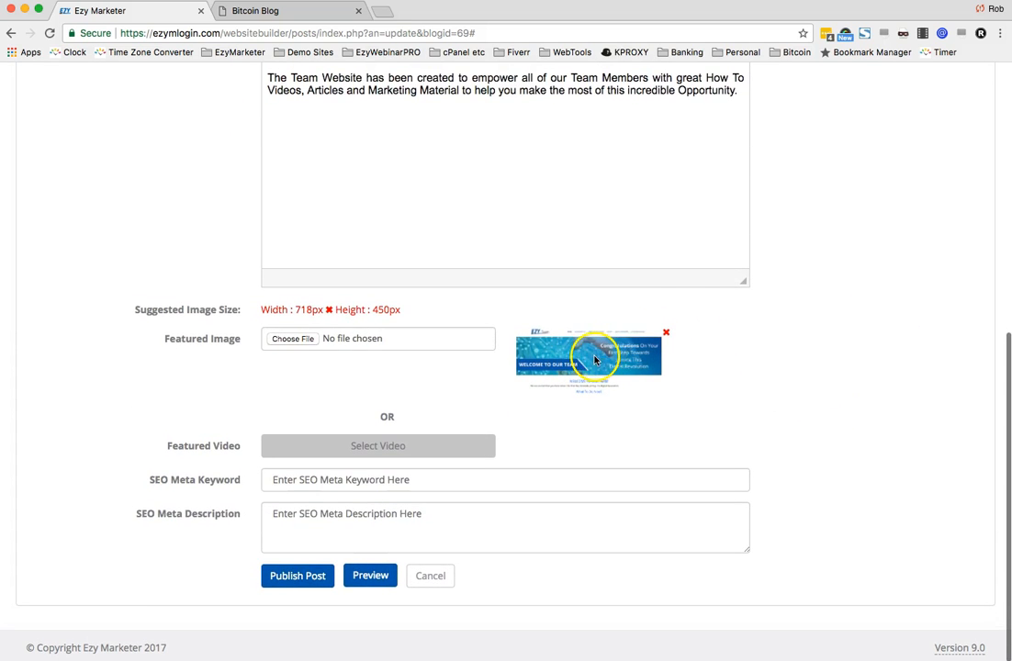
scroll(678, 289, "up", 9)
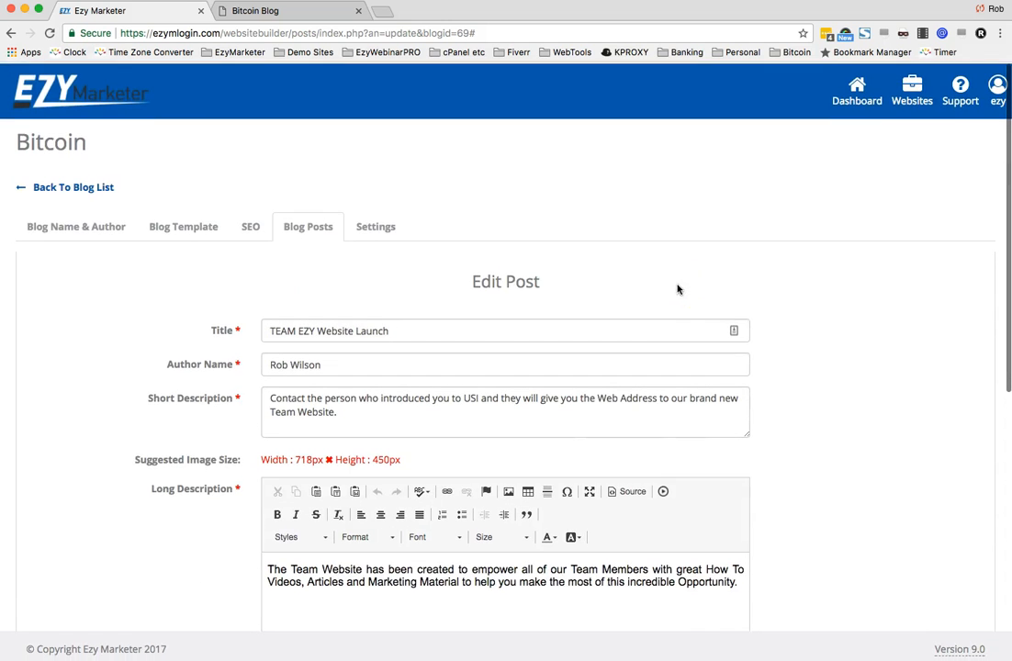
left_click(311, 224)
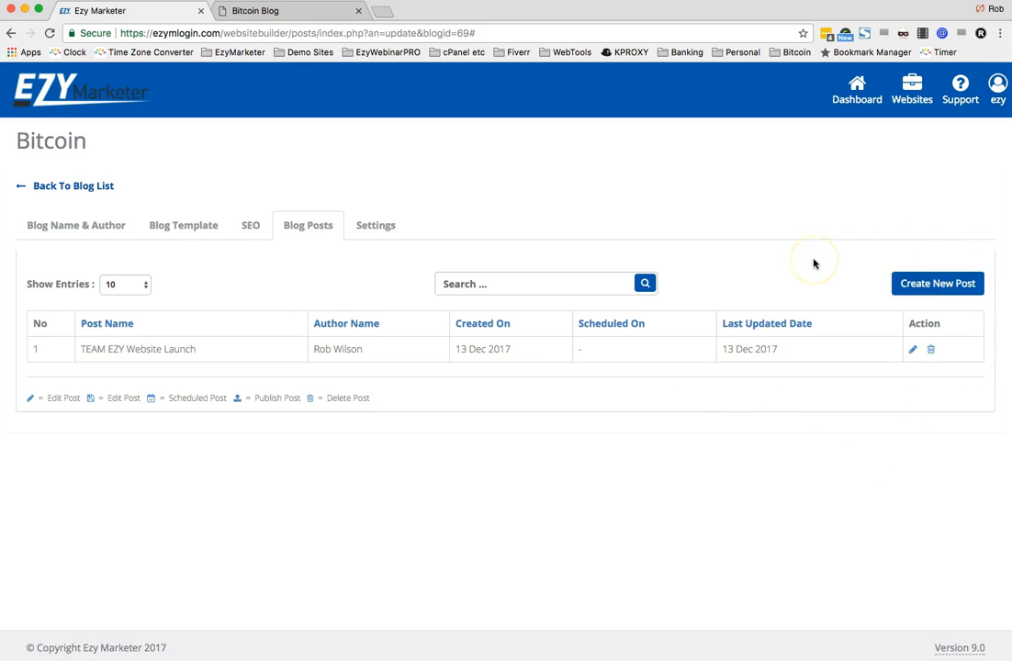
- Start creating a new post for the Bitcoin blog
left_click(902, 267)
left_click(950, 284)
left_click(948, 284)
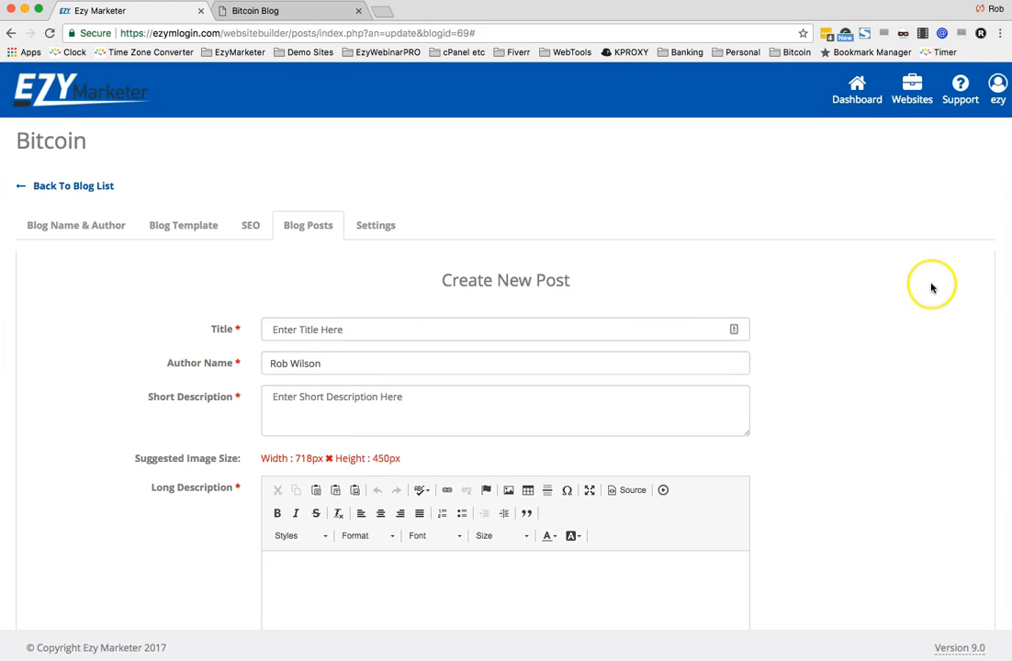
key("super+Tab")
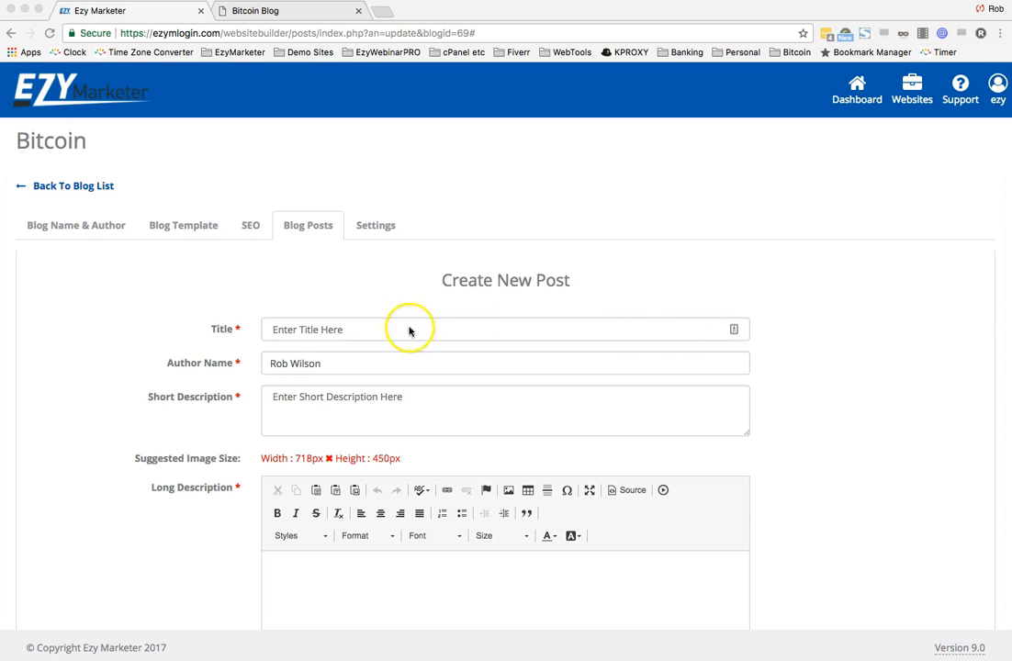
- Paste the title "When Is The Best Time To Join?" and the prepared short description into the new post
left_click(374, 330)
type("When Is The Best Time To Join?")
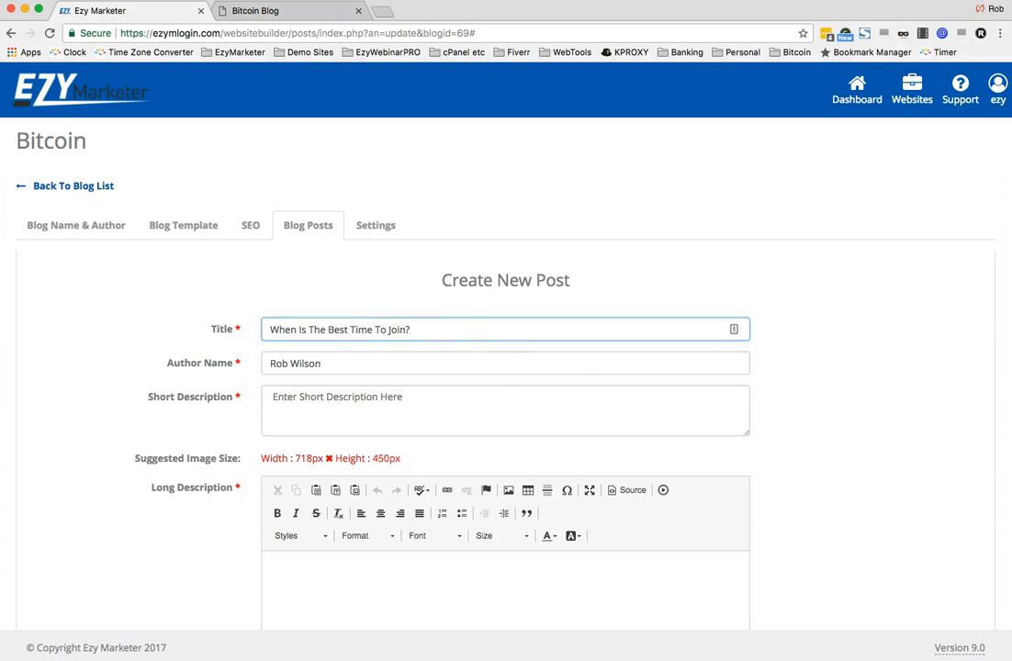
key("super+Tab")
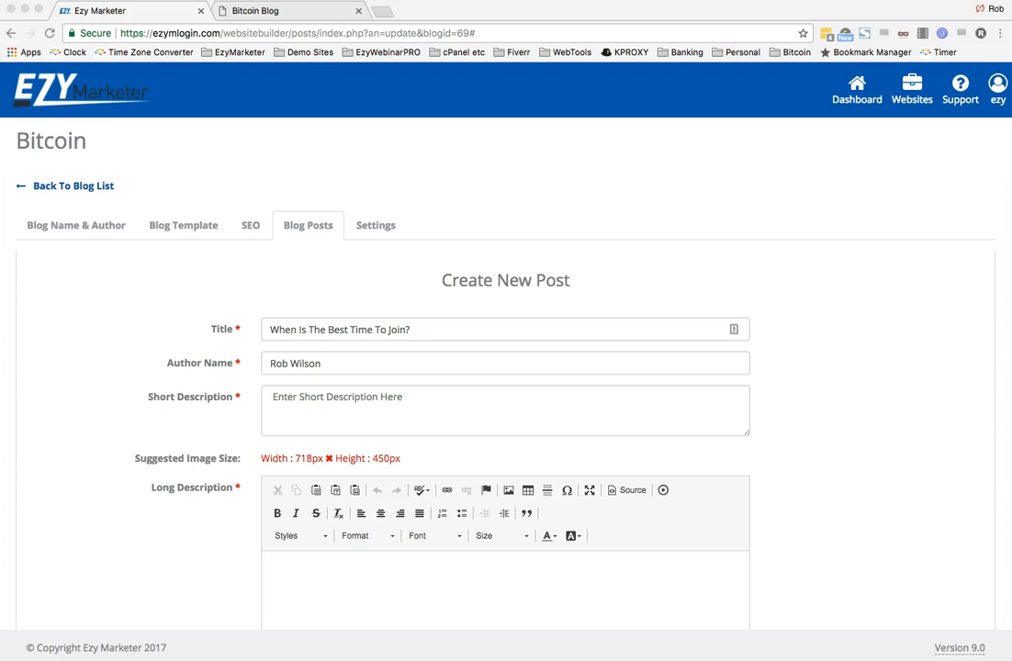
left_click(378, 404)
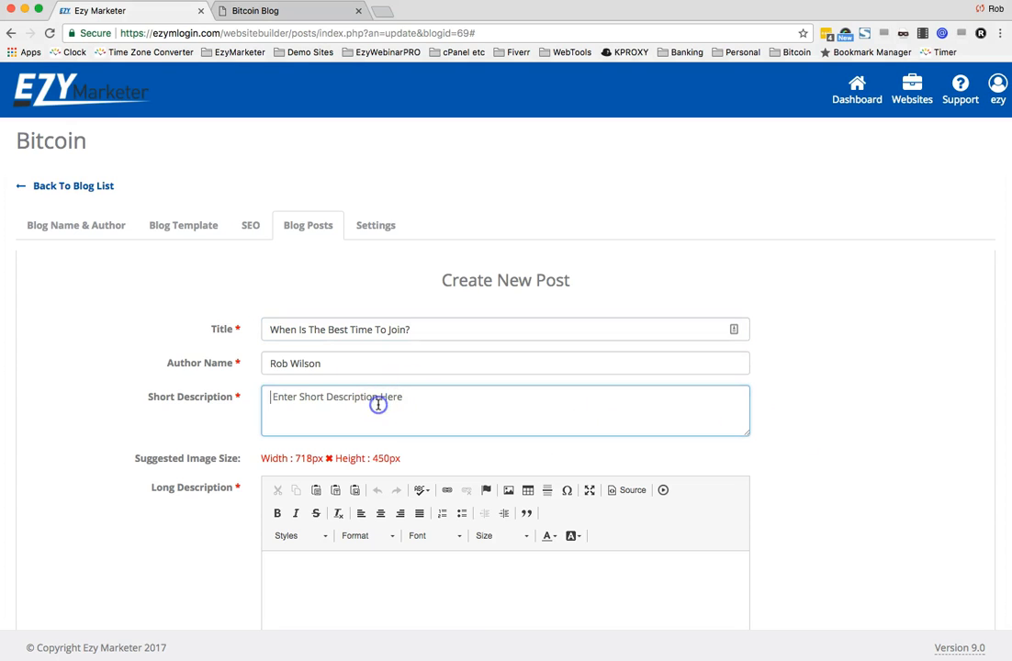
type("There is no better time than NOW, Why? Because just like yesterday, Bitcoin hit another all time Record High of US$17,500")
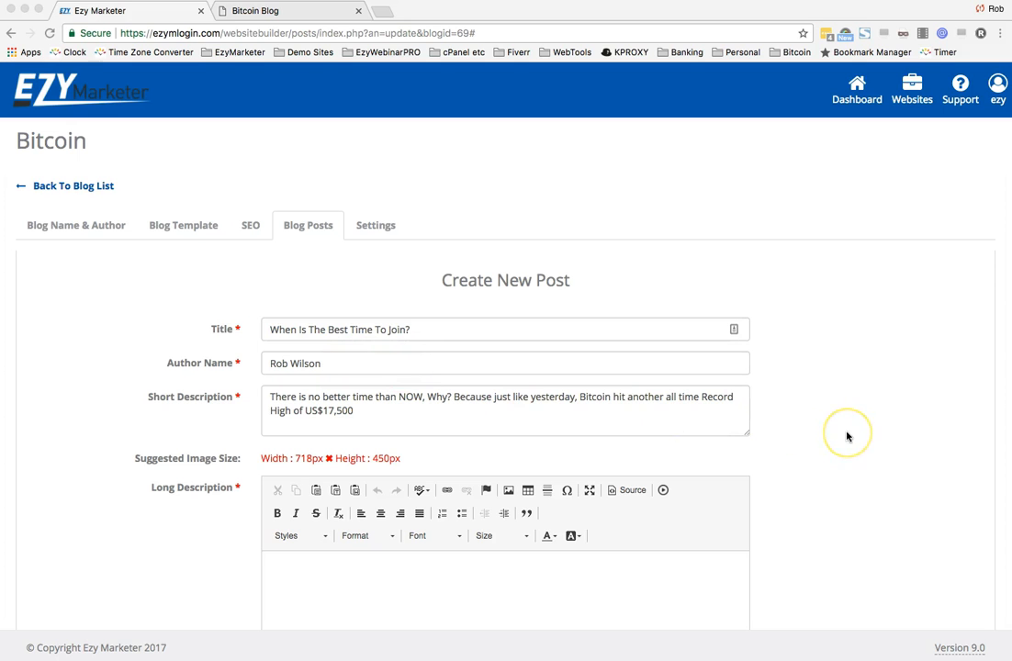
- Paste the post's body text into the Long Description editor
scroll(845, 437, "down", 3)
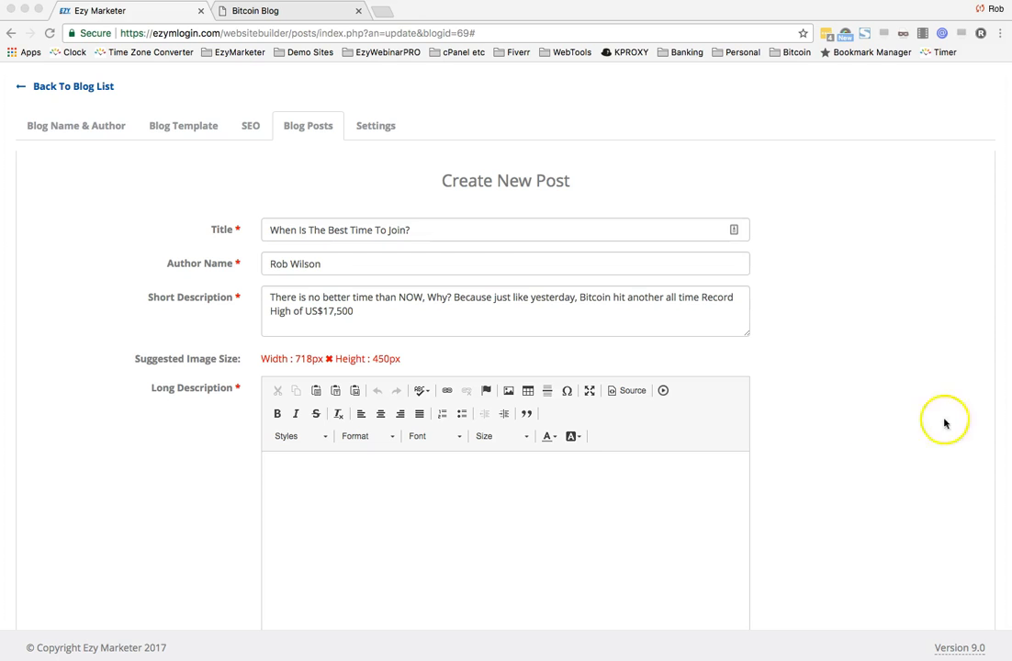
left_click(574, 473)
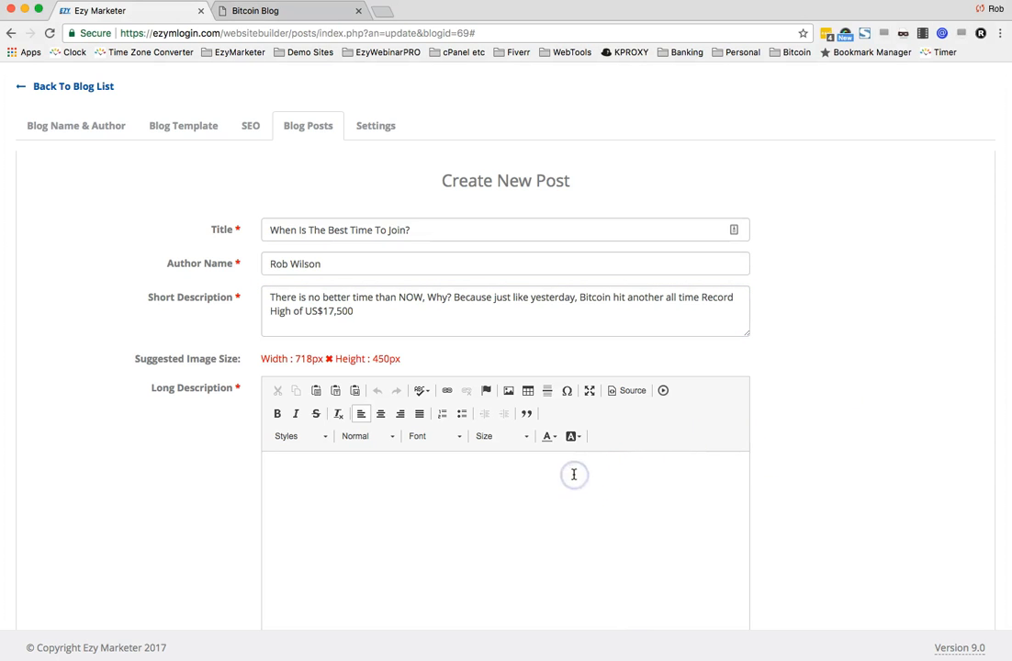
key("ctrl+v")
key("ctrl+a")
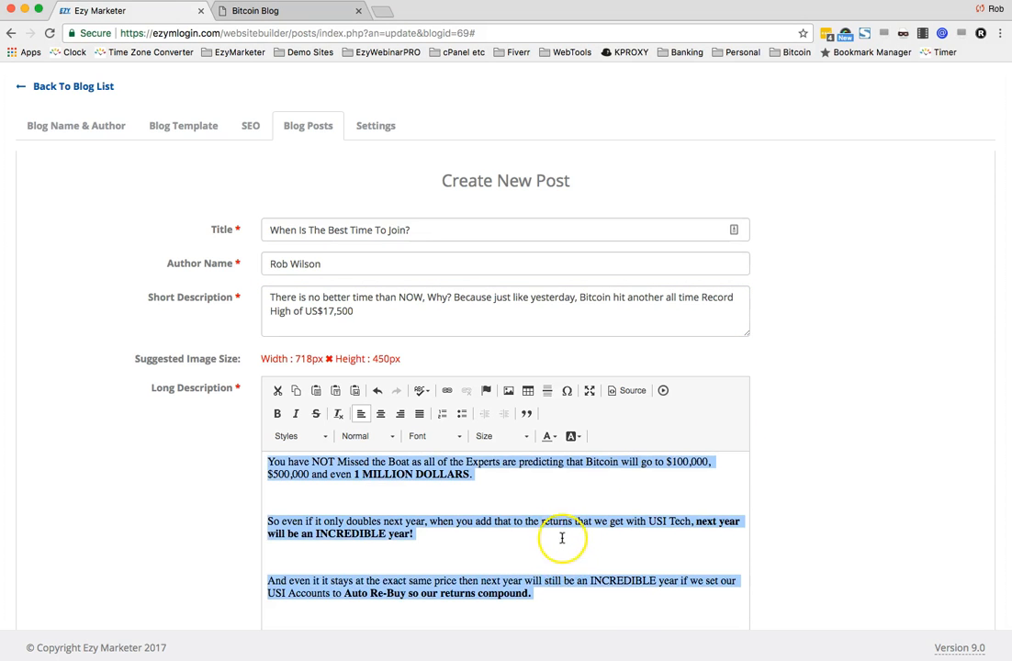
- Remove the extra blank lines between the paragraphs of the pasted body text
left_click(458, 438)
left_click(459, 492)
key("BackSpace")
left_click(343, 557)
left_click(332, 544)
key("BackSpace")
left_click(318, 603)
key("BackSpace")
scroll(318, 601, "up", 3)
left_click(309, 592)
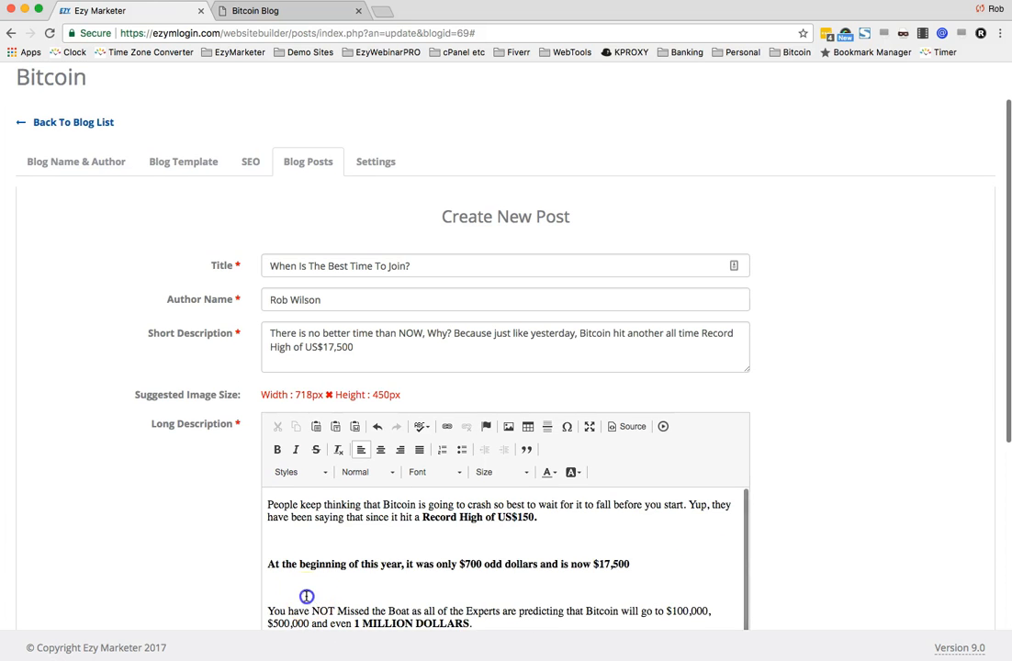
key("BackSpace")
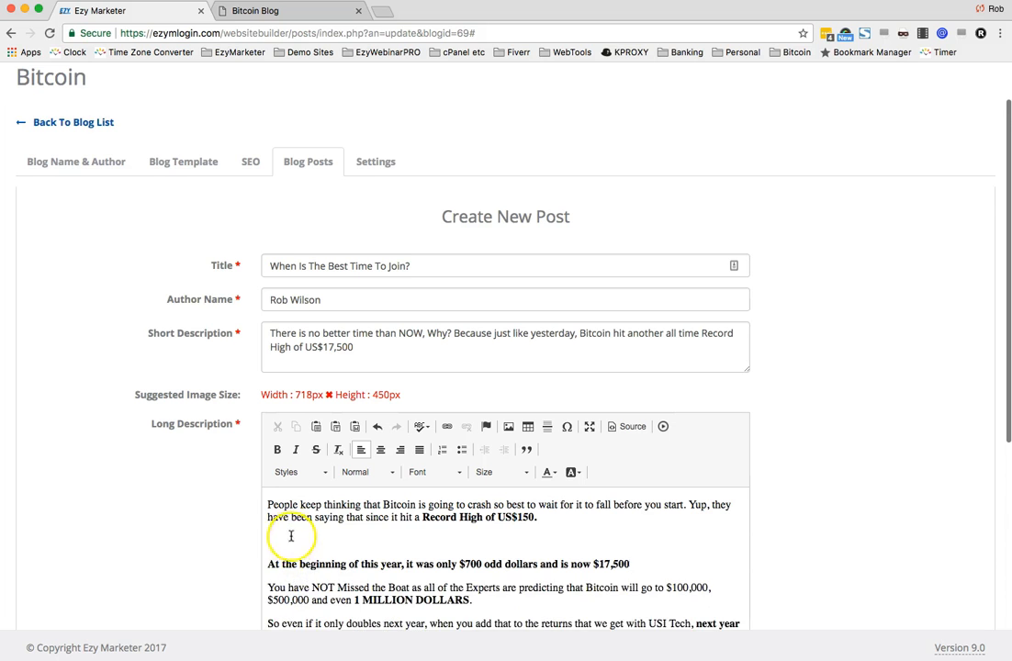
left_click(291, 537)
key("BackSpace")
- Select the upper paragraphs of the body text and set them to Arial with justified alignment
scroll(291, 536, "up", 2)
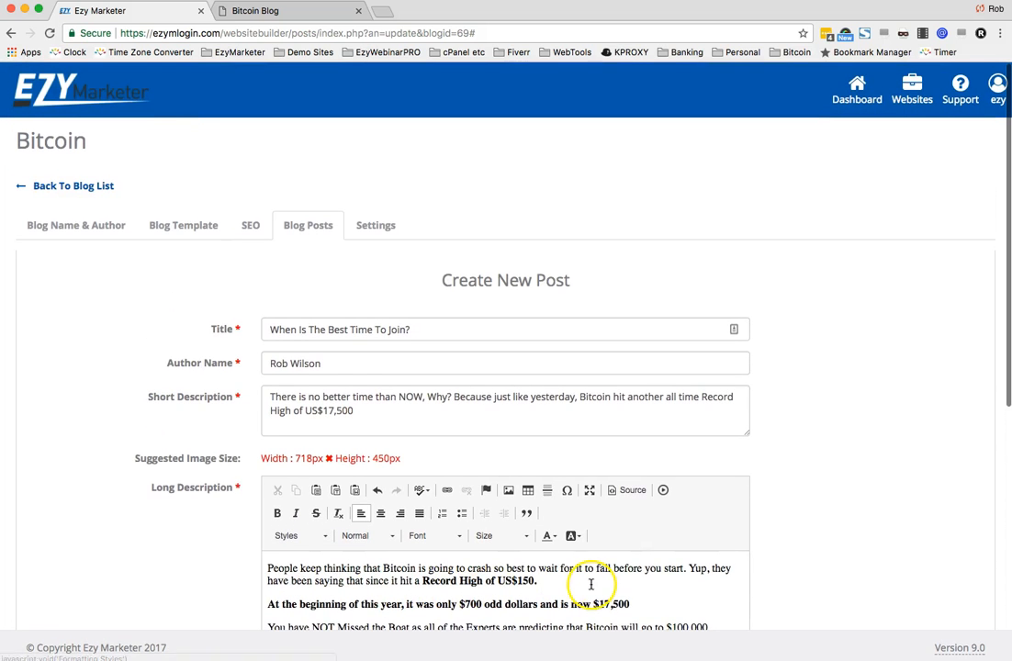
left_click_drag(267, 569, 303, 643)
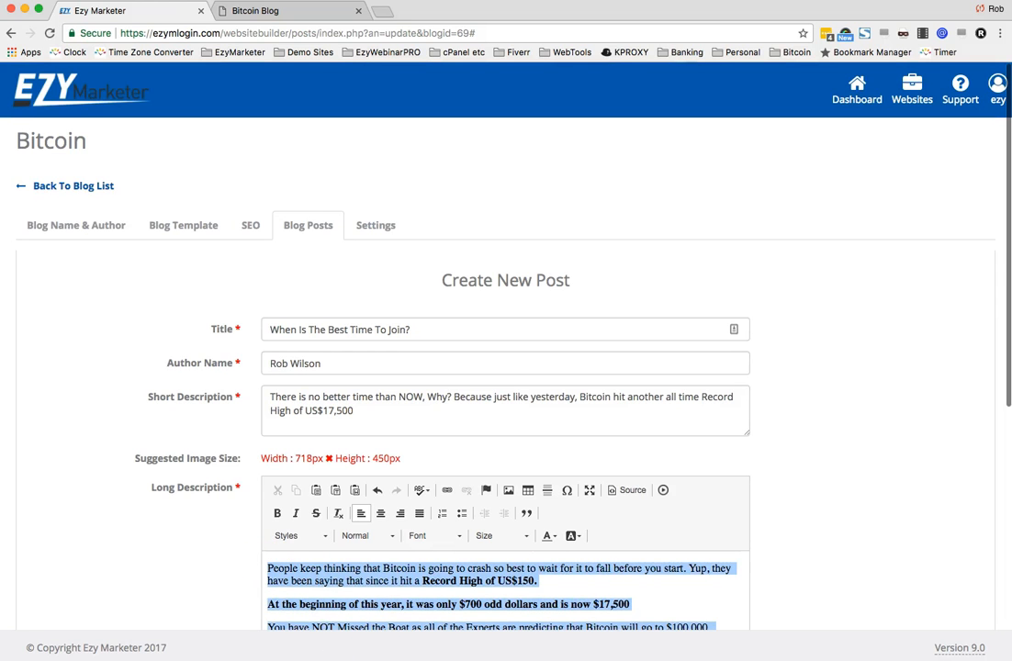
left_click(449, 541)
scroll(447, 597, "down", 3)
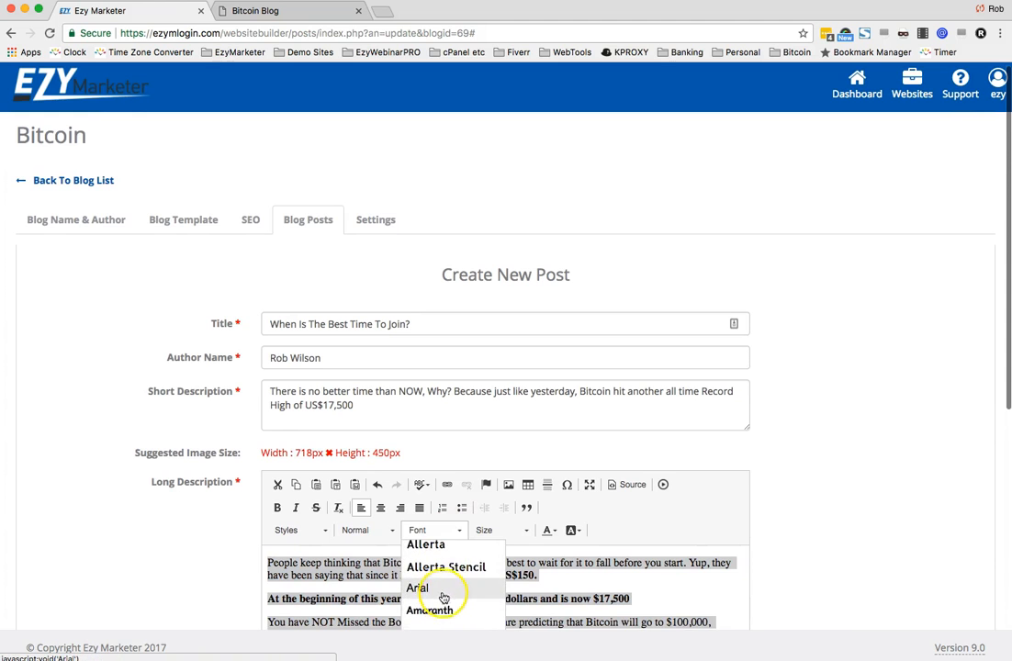
left_click(444, 597)
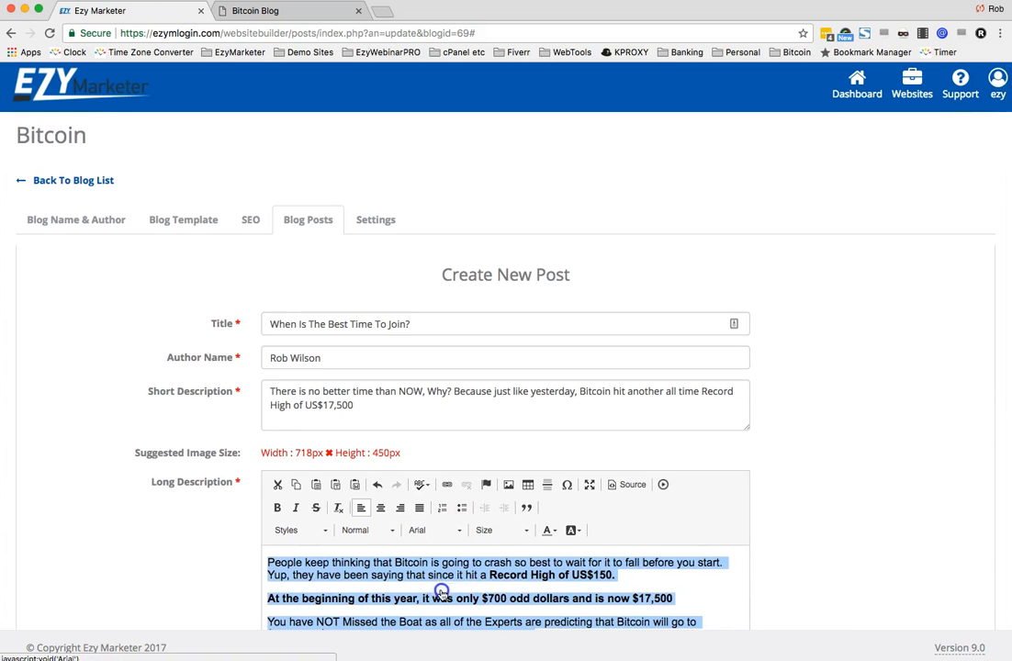
left_click(420, 508)
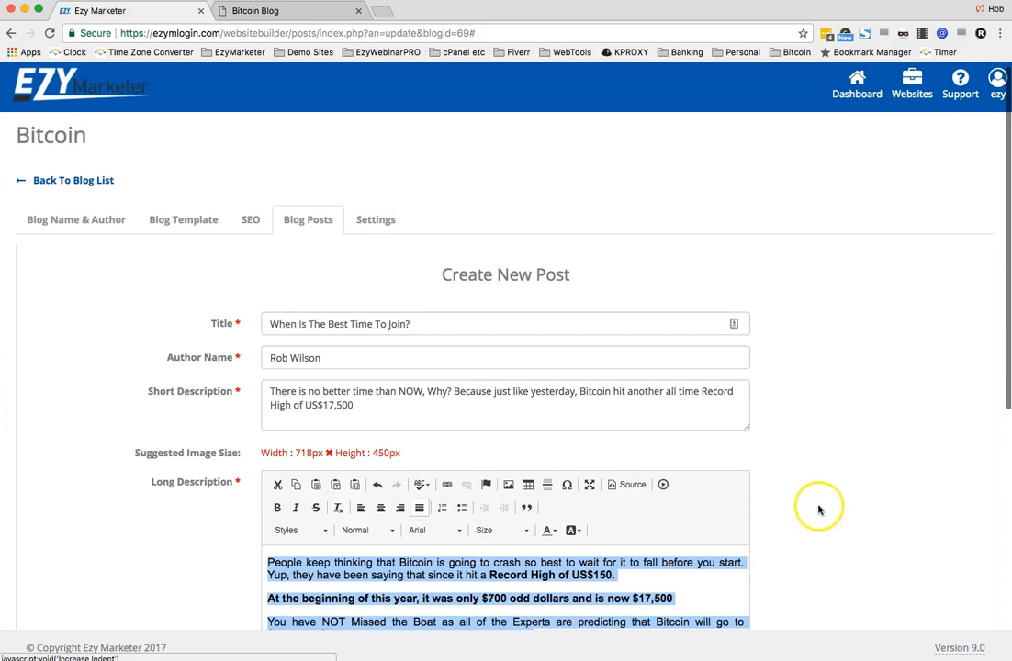
- Select the last two paragraphs and set them to Arial with justified alignment as well
scroll(818, 510, "down", 5)
left_click(594, 486)
left_click_drag(489, 486, 603, 594)
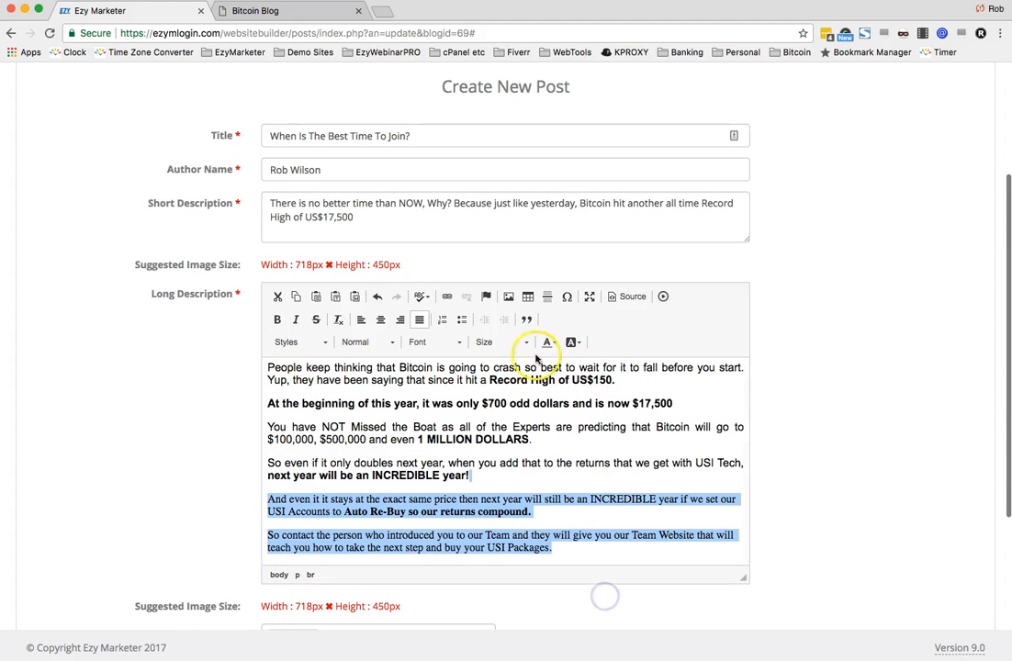
left_click(451, 342)
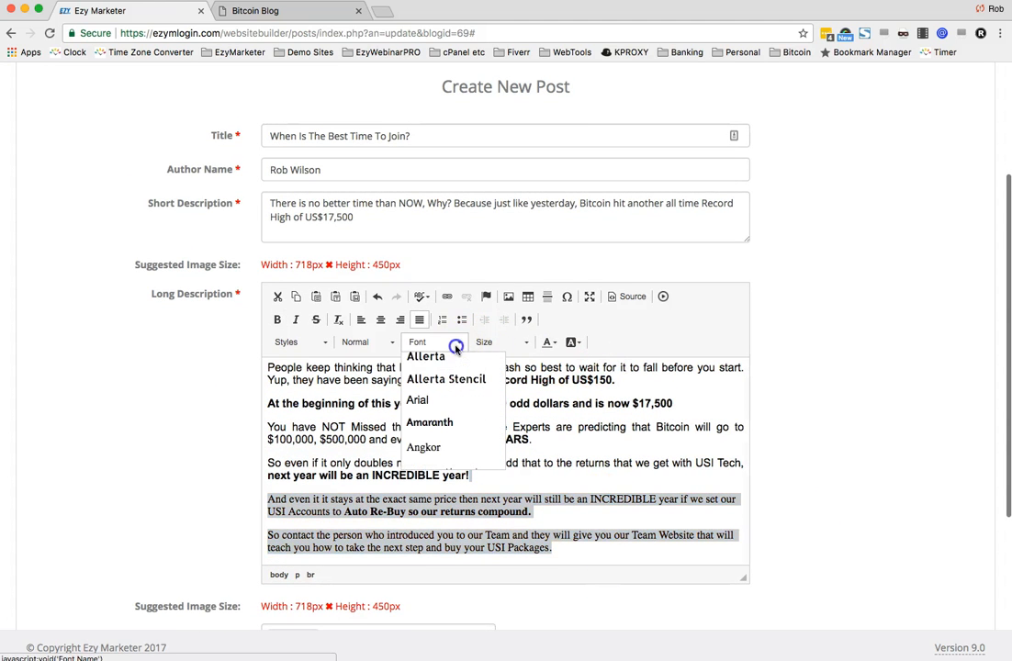
left_click(425, 407)
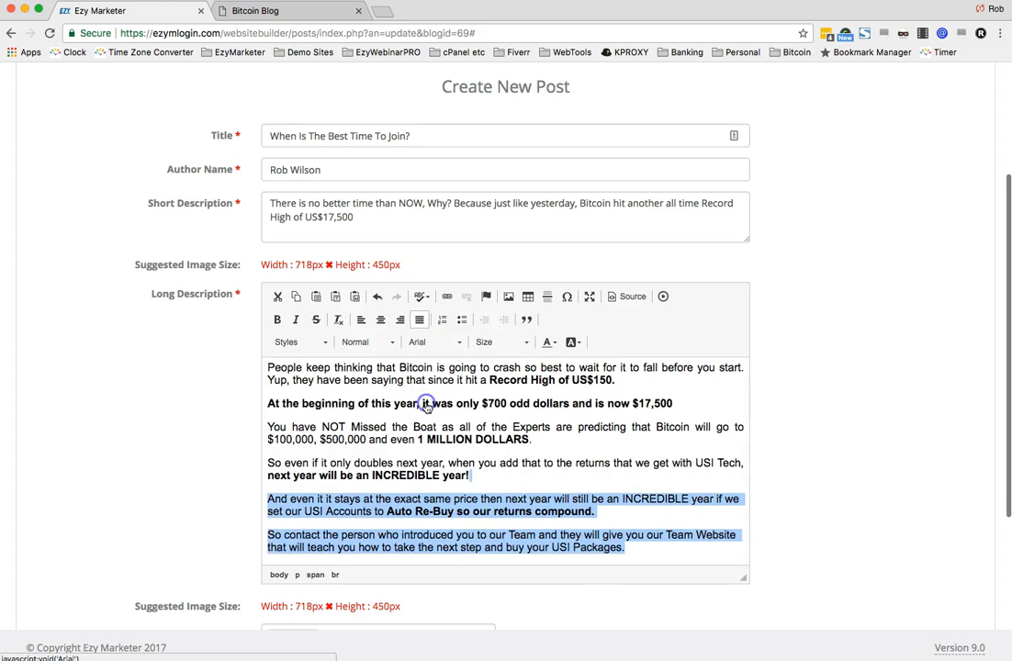
left_click(422, 320)
left_click(419, 320)
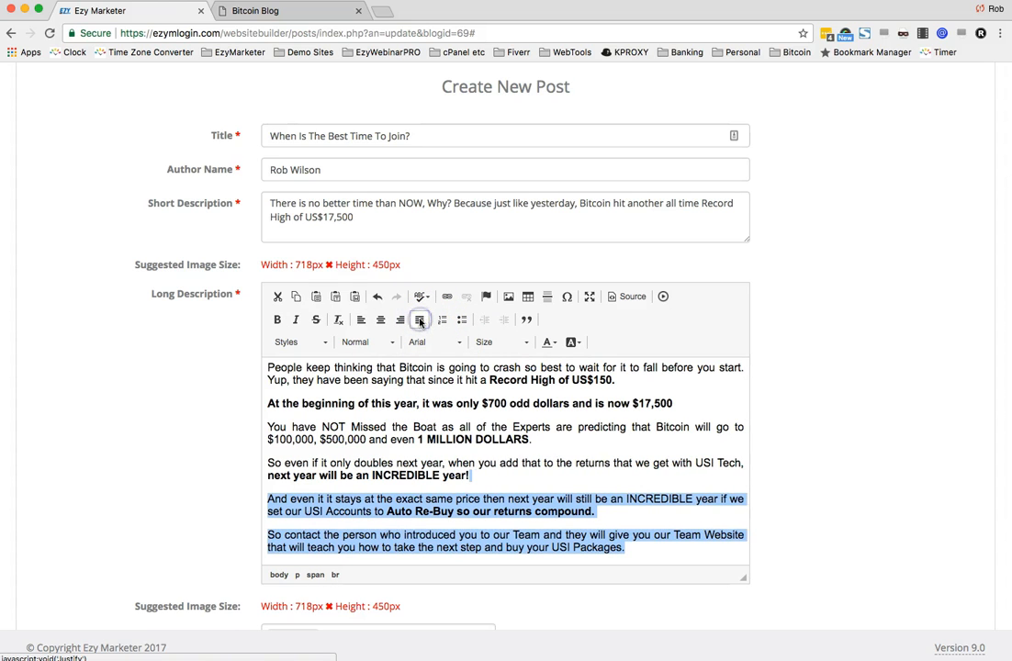
left_click(838, 520)
- Review the formatted body text throughout the Long Description editor
scroll(610, 483, "up", 3)
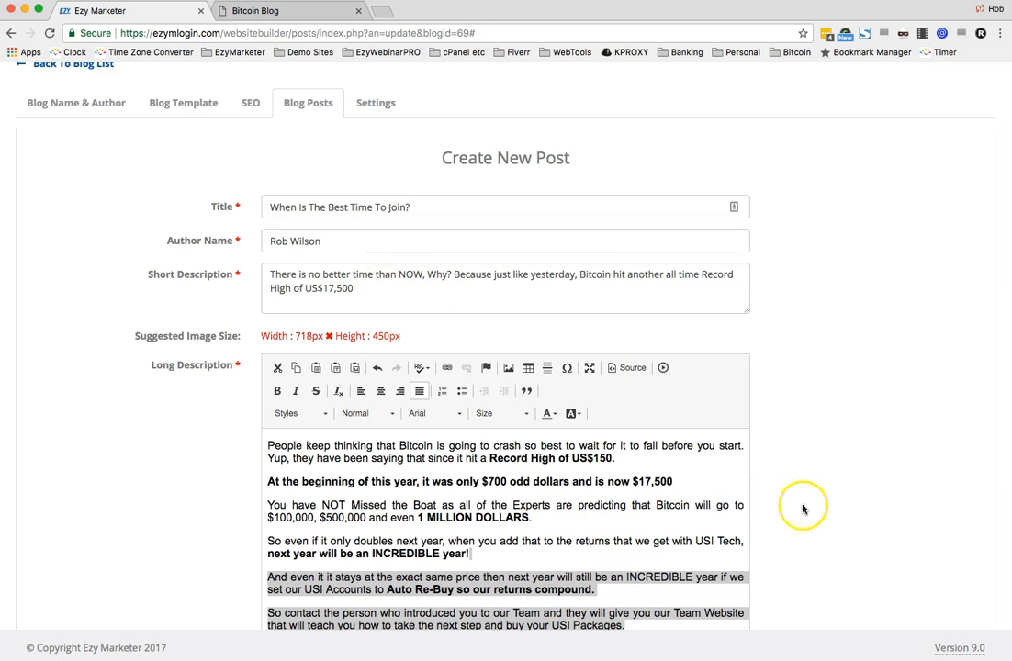
scroll(799, 506, "down", 3)
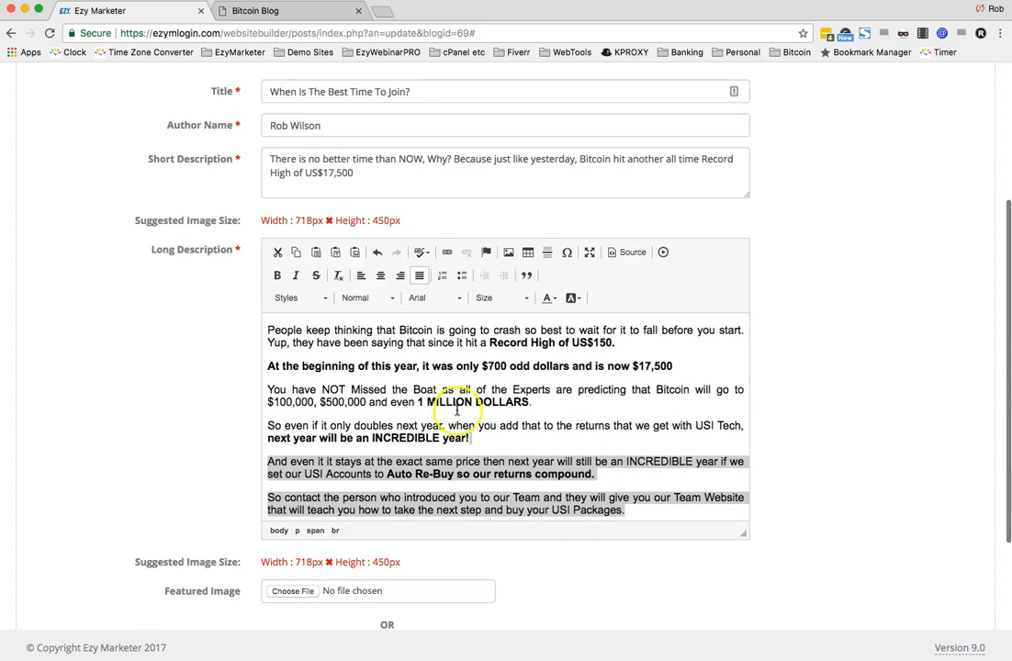
left_click(708, 431)
scroll(707, 431, "up", 1)
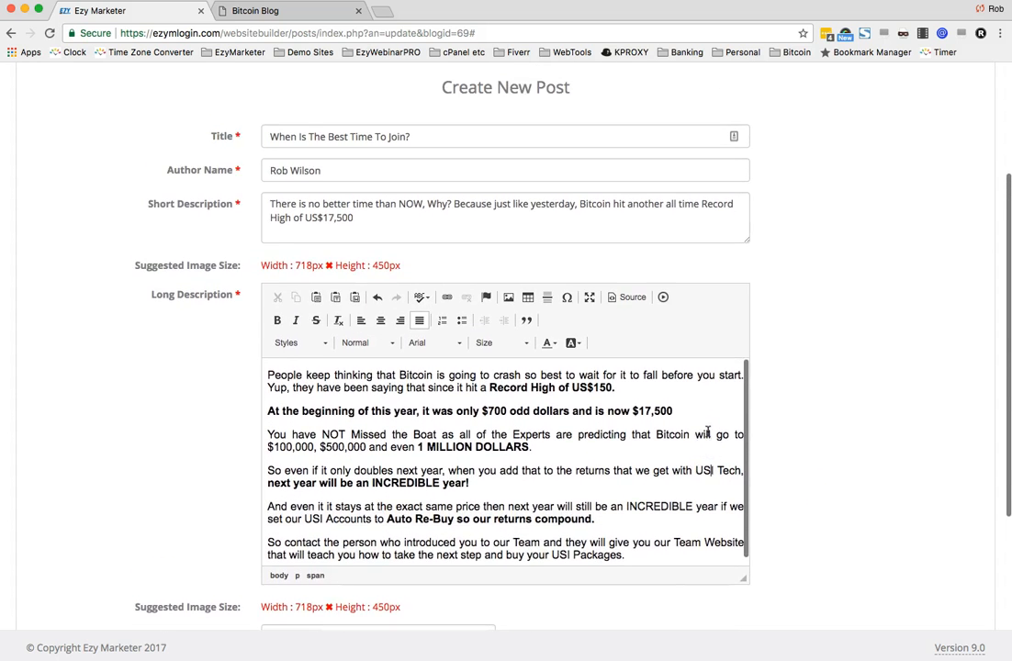
scroll(836, 443, "down", 1)
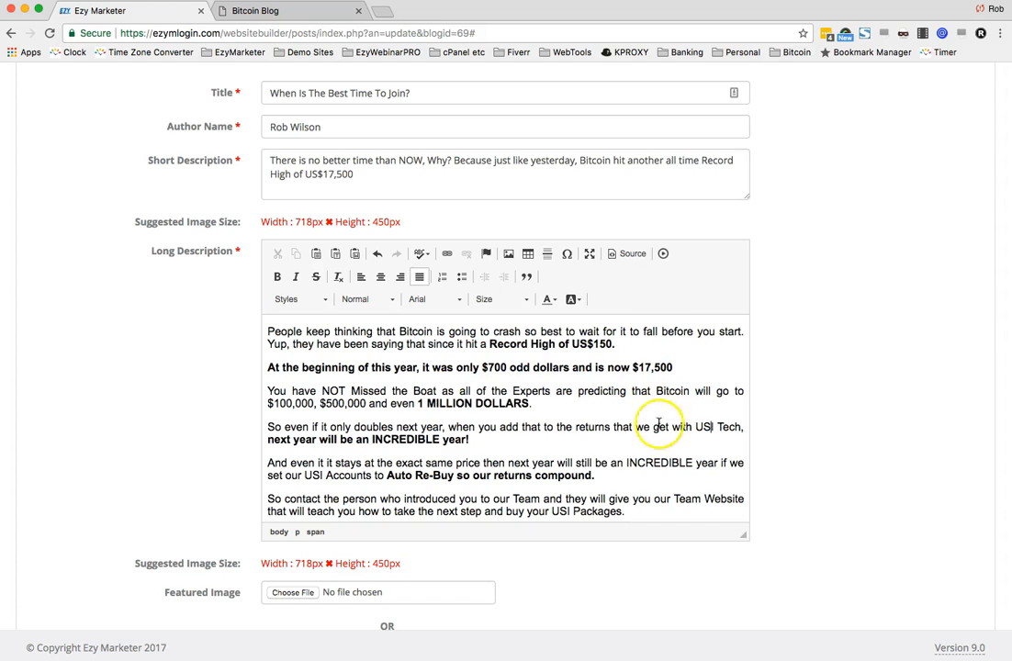
scroll(653, 429, "down", 2)
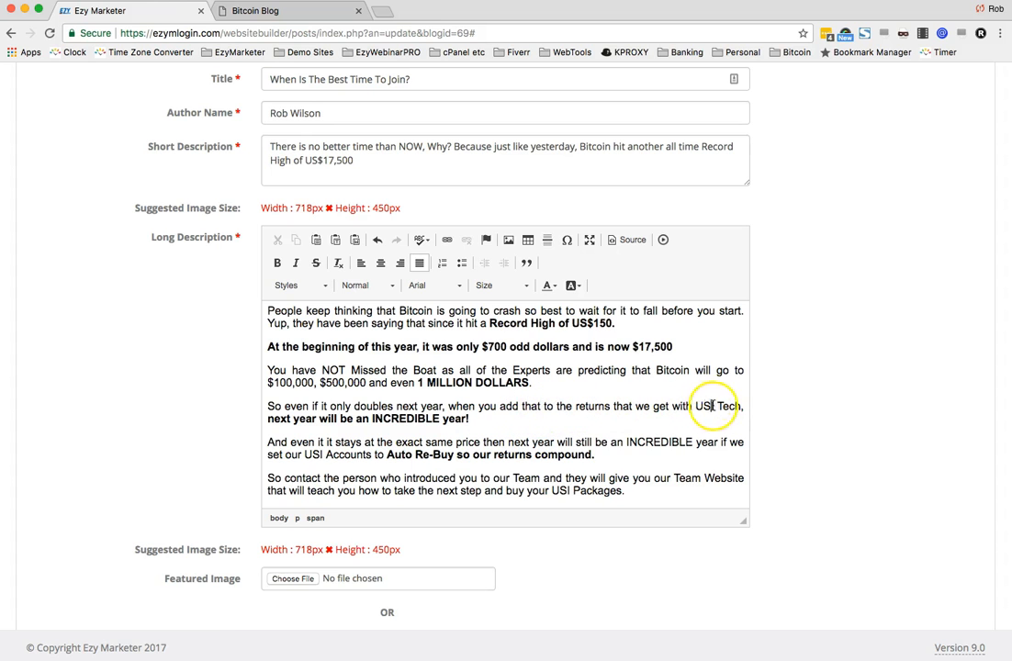
scroll(702, 414, "down", 1)
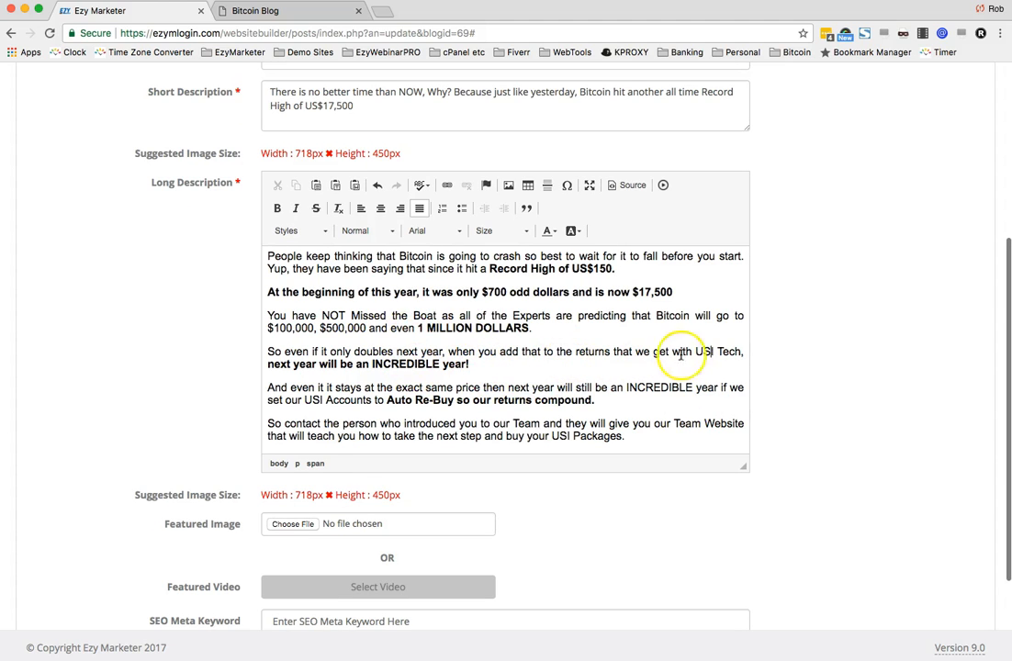
left_click(609, 362)
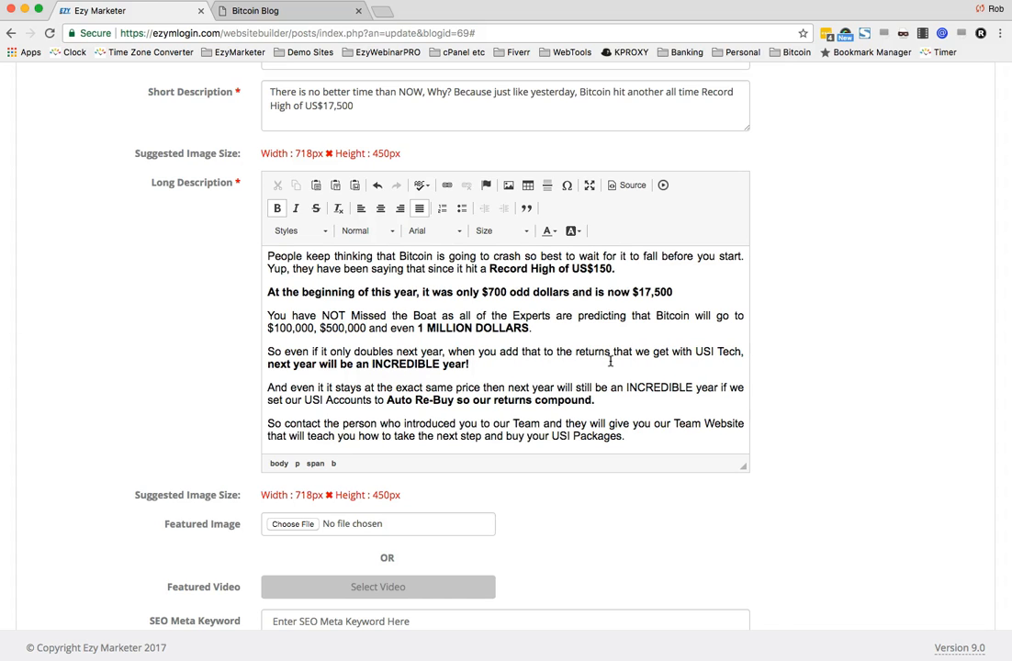
left_click(580, 354)
scroll(613, 396, "down", 1)
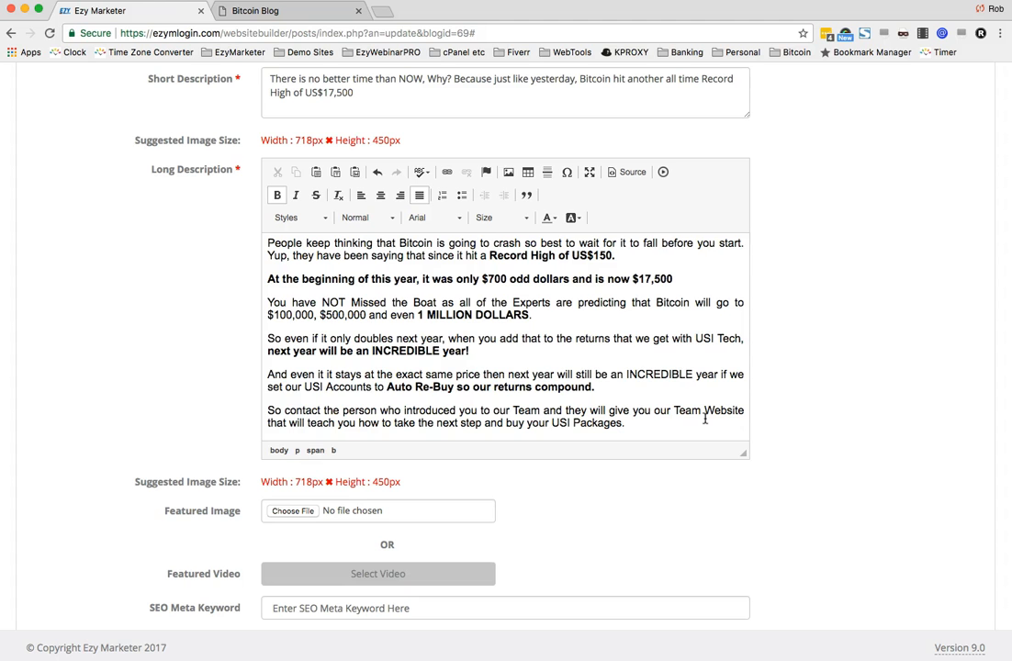
scroll(704, 418, "down", 4)
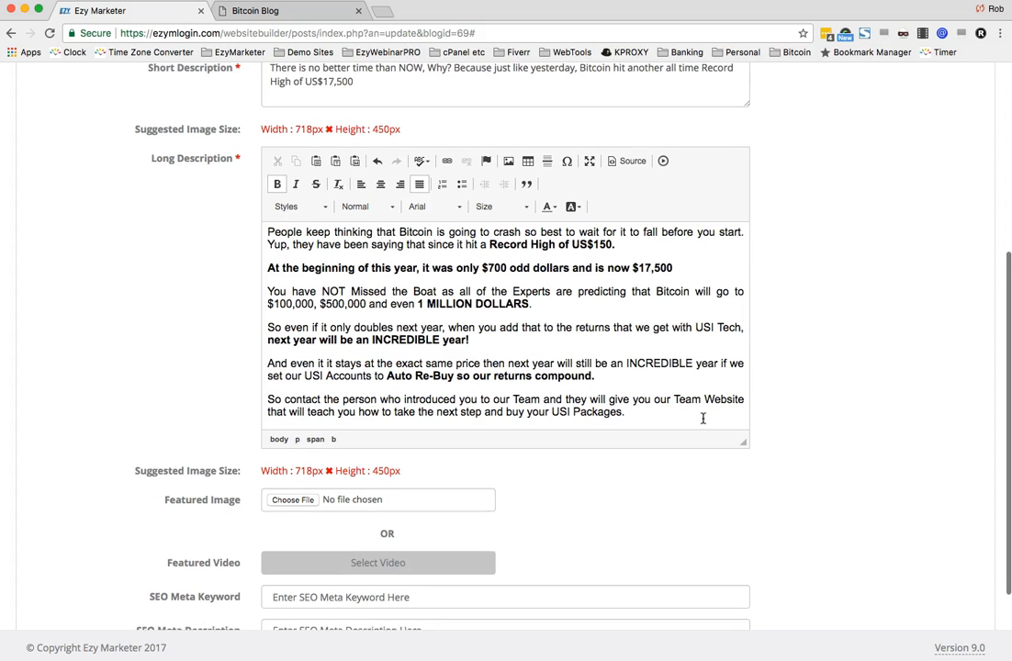
scroll(703, 419, "down", 2)
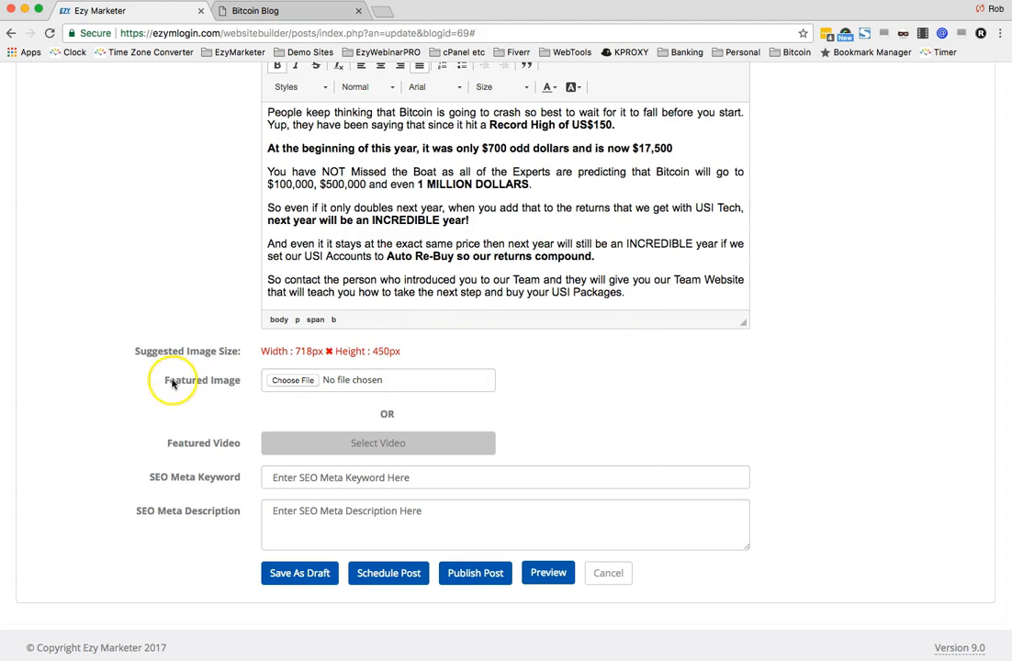
- Choose 3_BestTimeToJoin.jpg from the Blog folder as the featured image
left_click(290, 381)
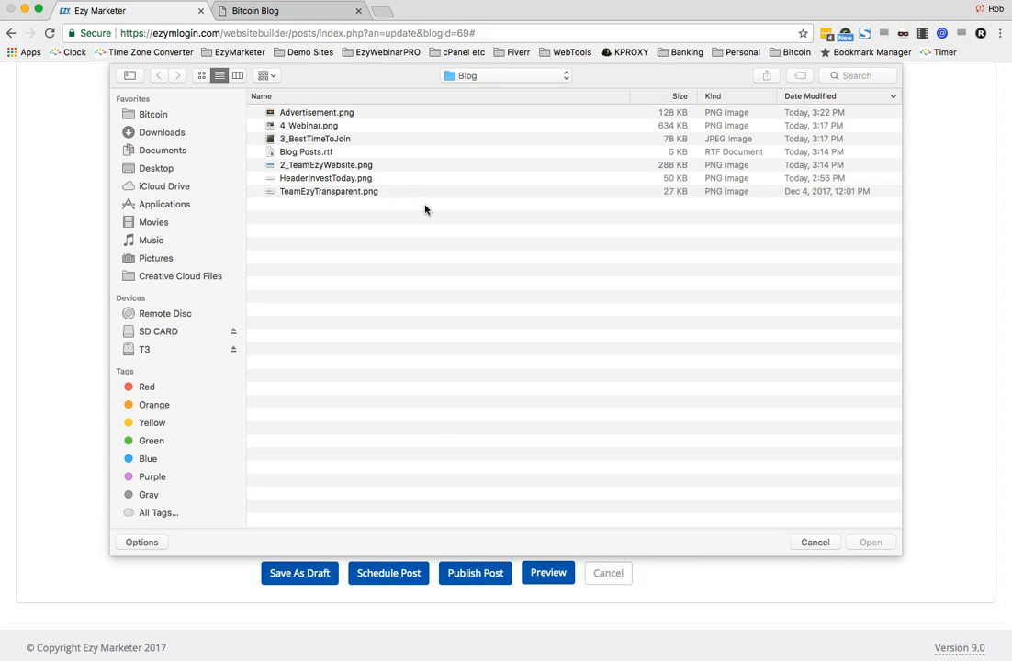
left_click(297, 139)
double_click(298, 140)
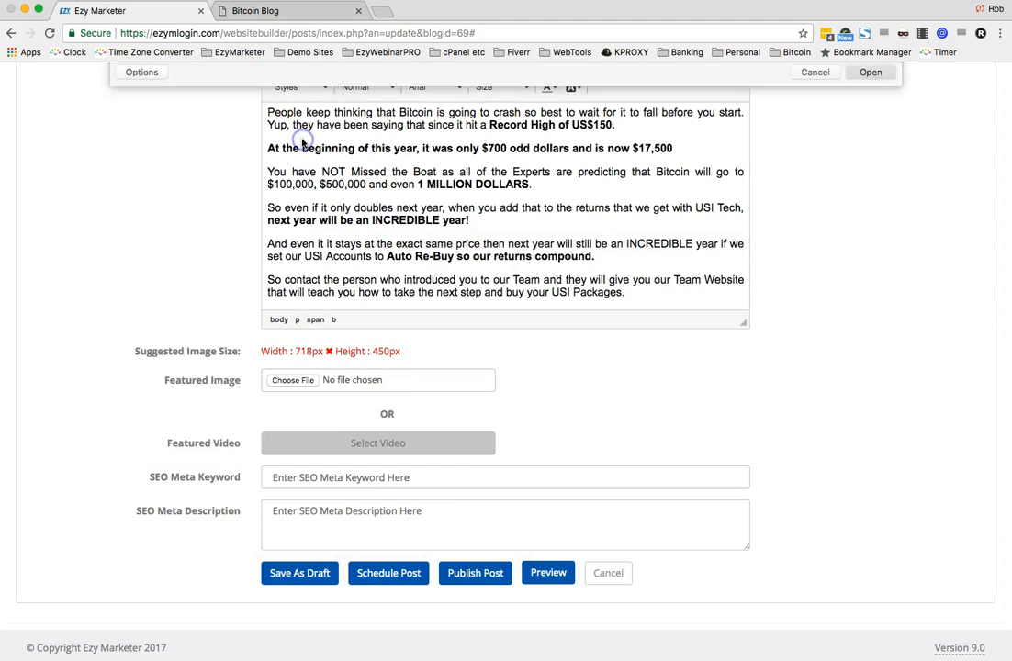
scroll(801, 522, "down", 3)
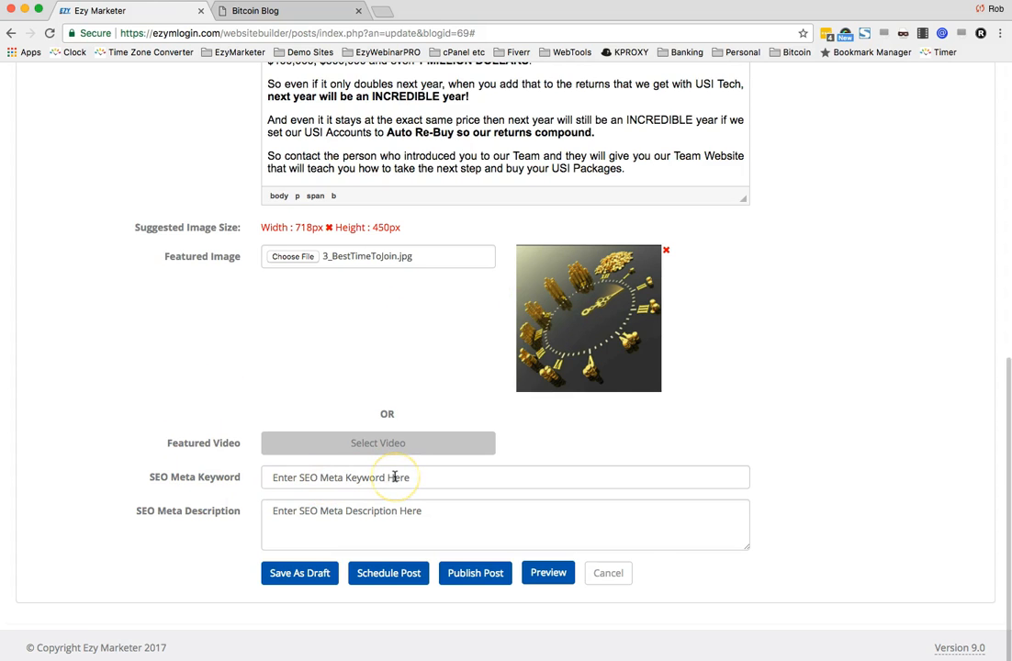
scroll(412, 476, "down", 1)
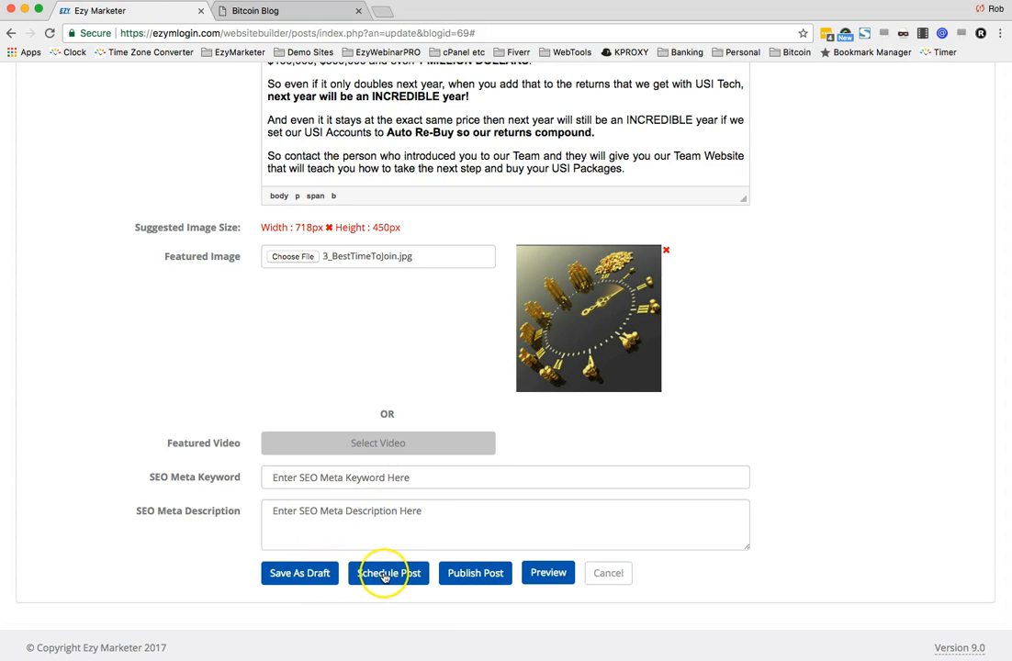
- Publish the post and open the live blog from the confirmation page to view it
left_click(472, 577)
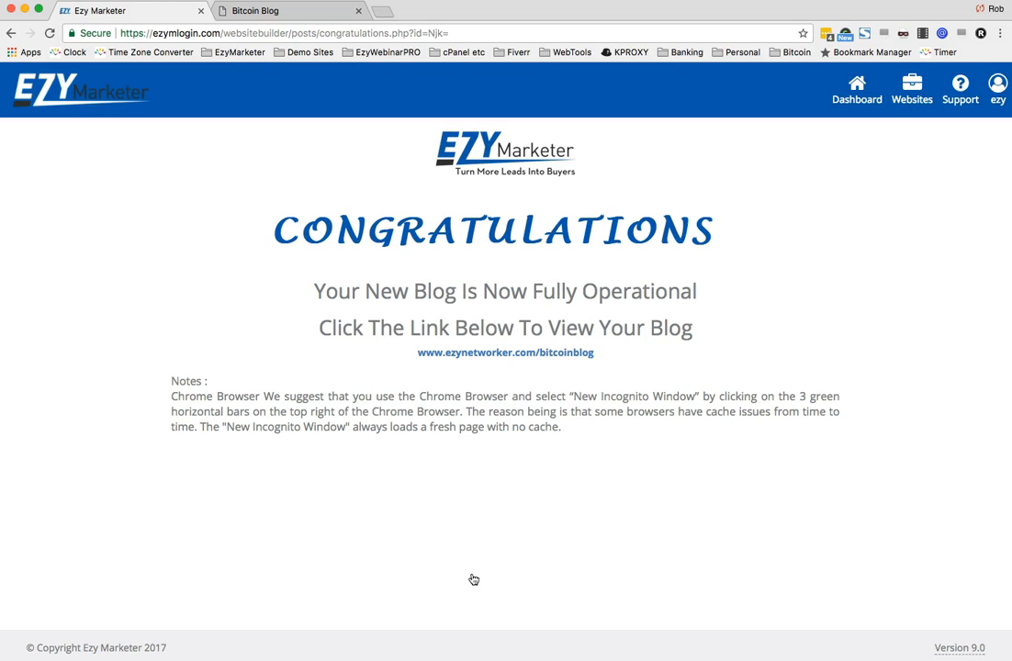
left_click(490, 354)
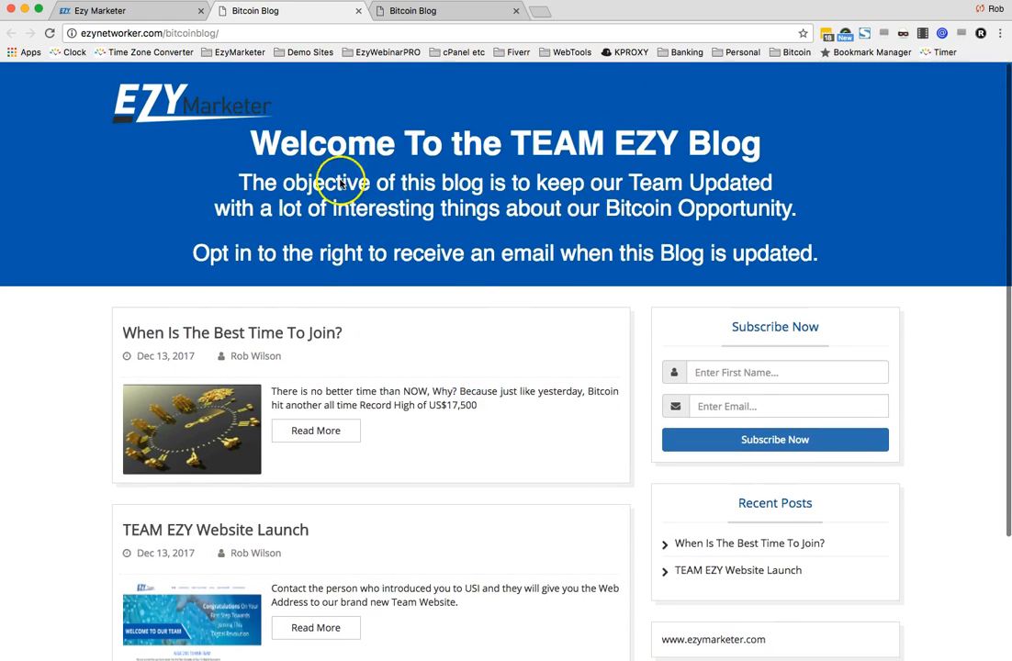
scroll(418, 228, "down", 3)
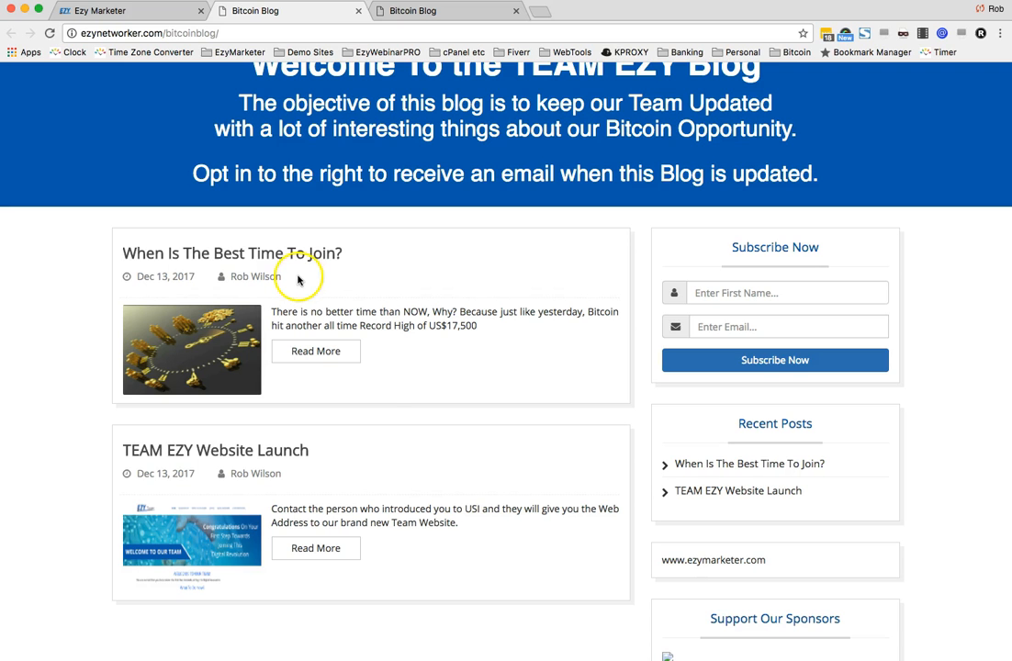
- Open the "When Is The Best Time To Join?" post from the blog home page and read through it
scroll(416, 462, "down", 3)
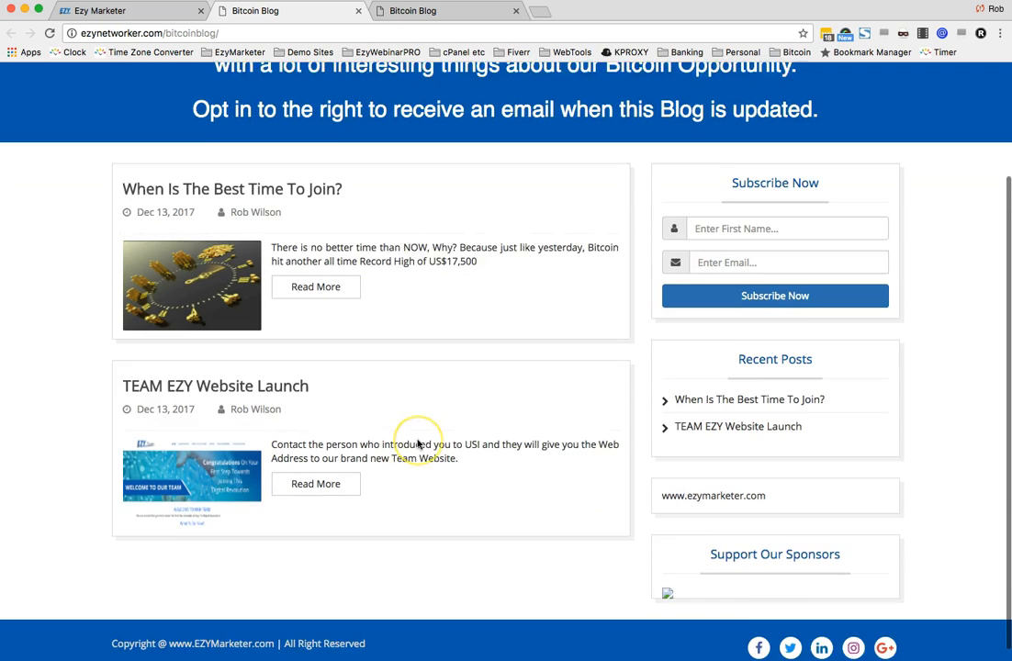
scroll(418, 441, "up", 5)
scroll(408, 440, "down", 1)
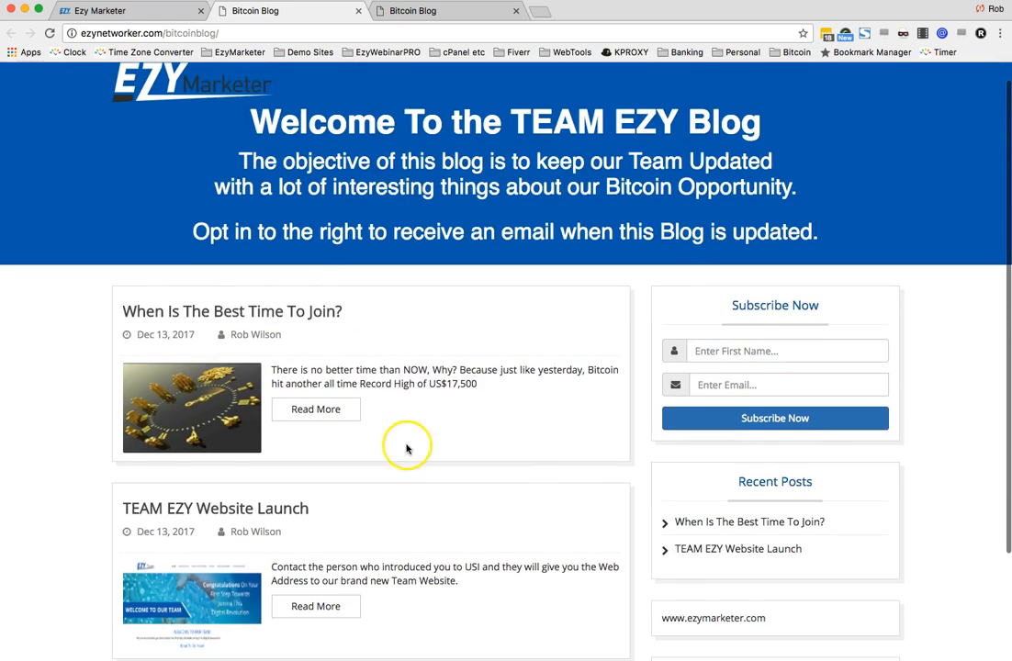
left_click(305, 409)
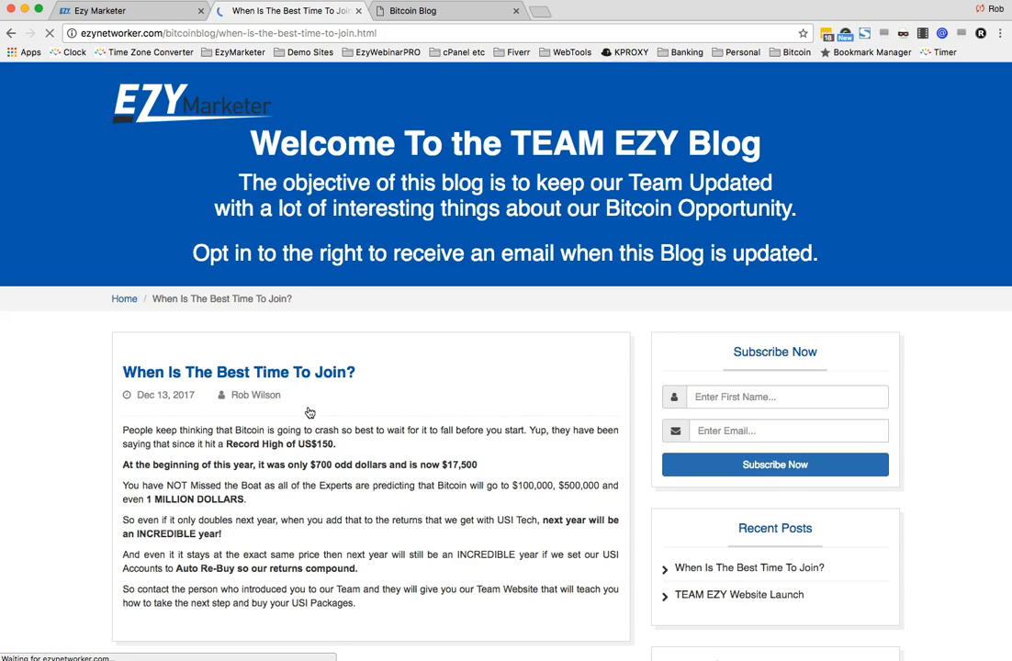
scroll(454, 431, "down", 2)
scroll(453, 431, "down", 5)
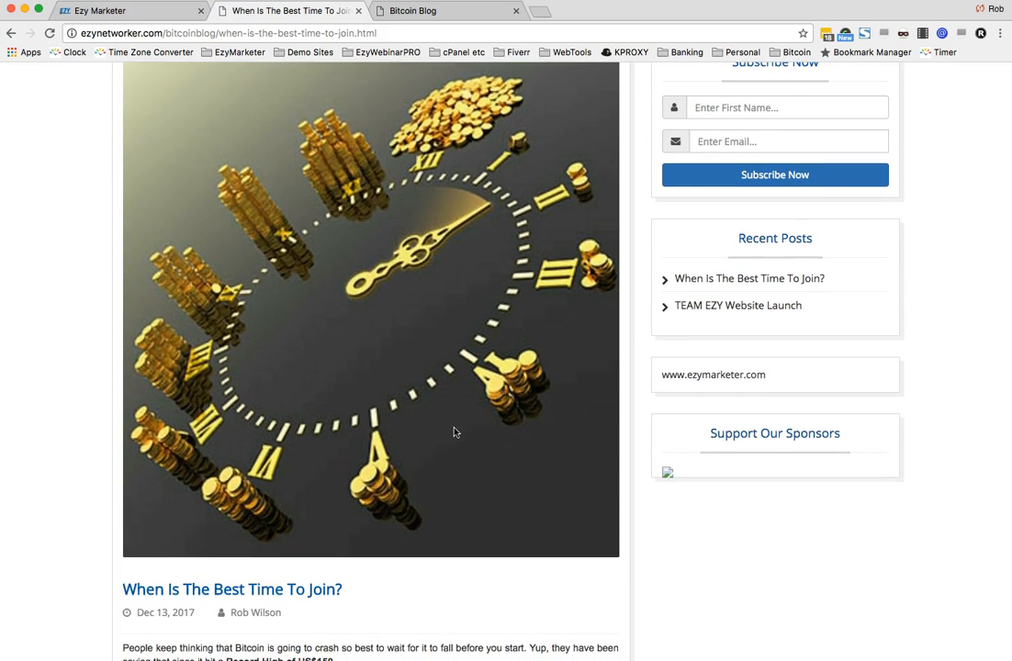
scroll(453, 432, "down", 3)
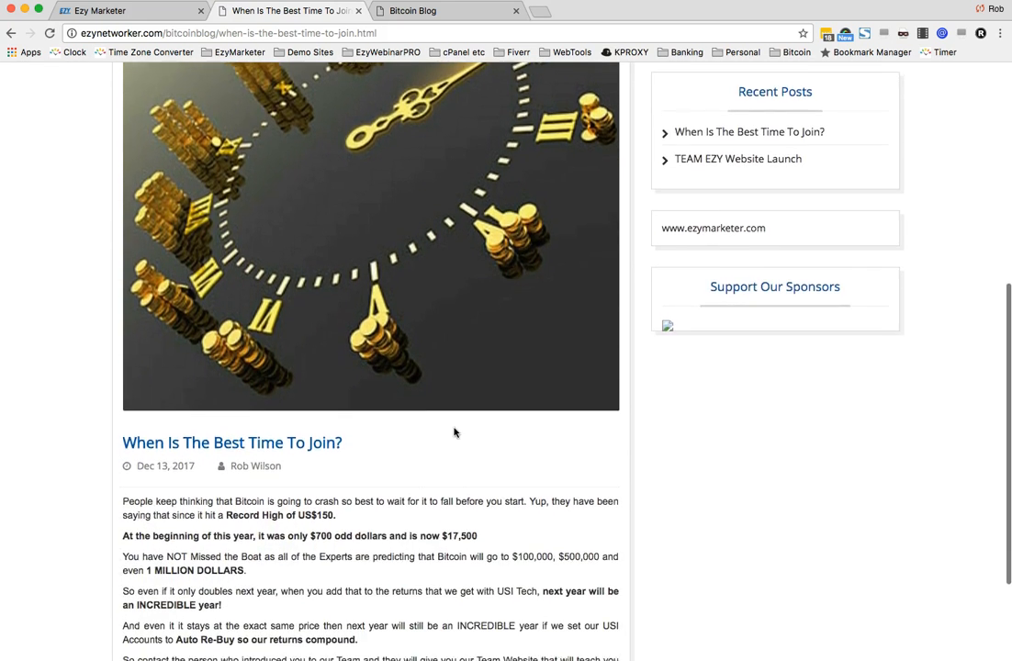
scroll(454, 432, "down", 4)
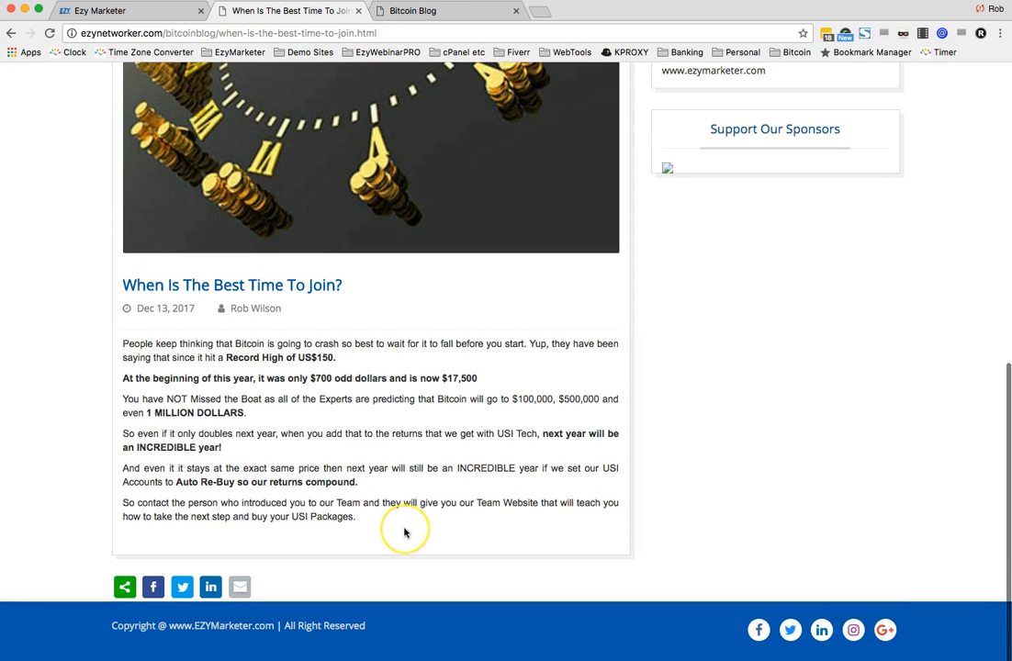
scroll(405, 532, "up", 5)
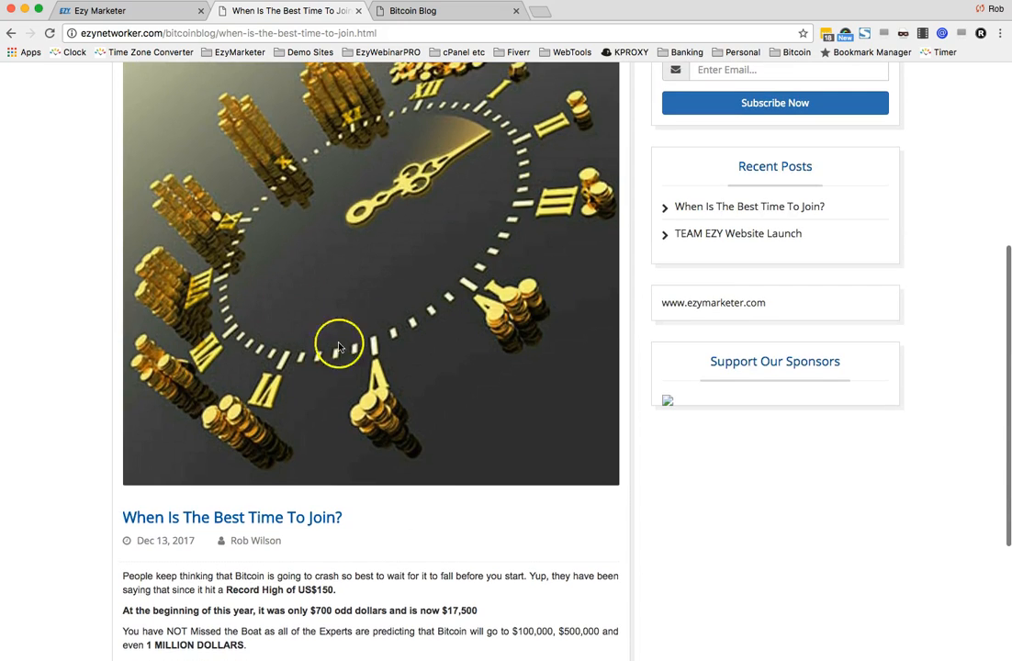
scroll(435, 520, "down", 5)
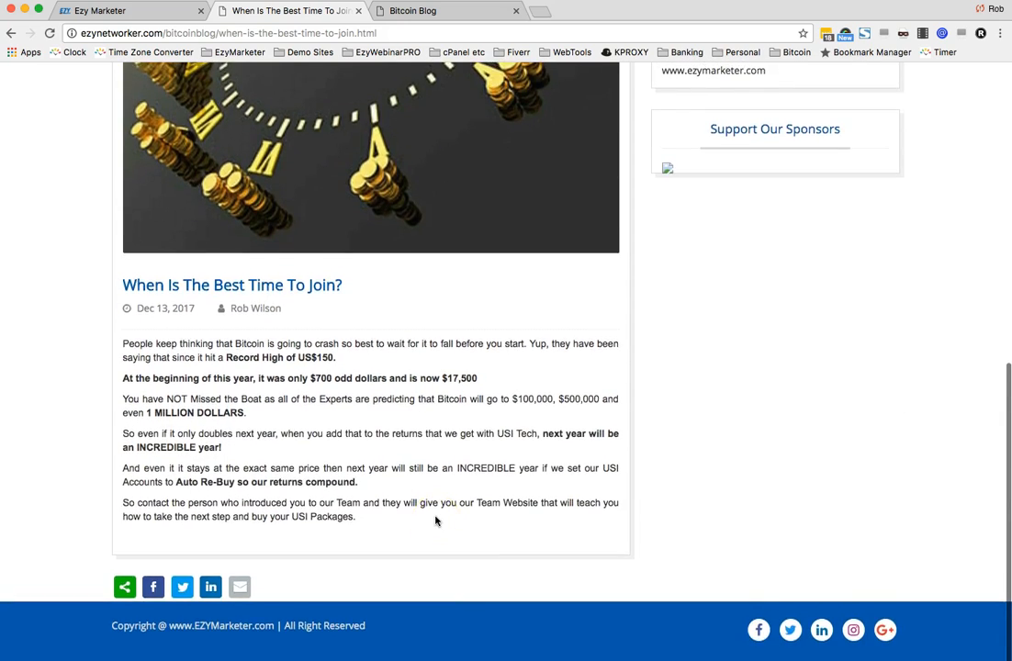
scroll(435, 521, "up", 12)
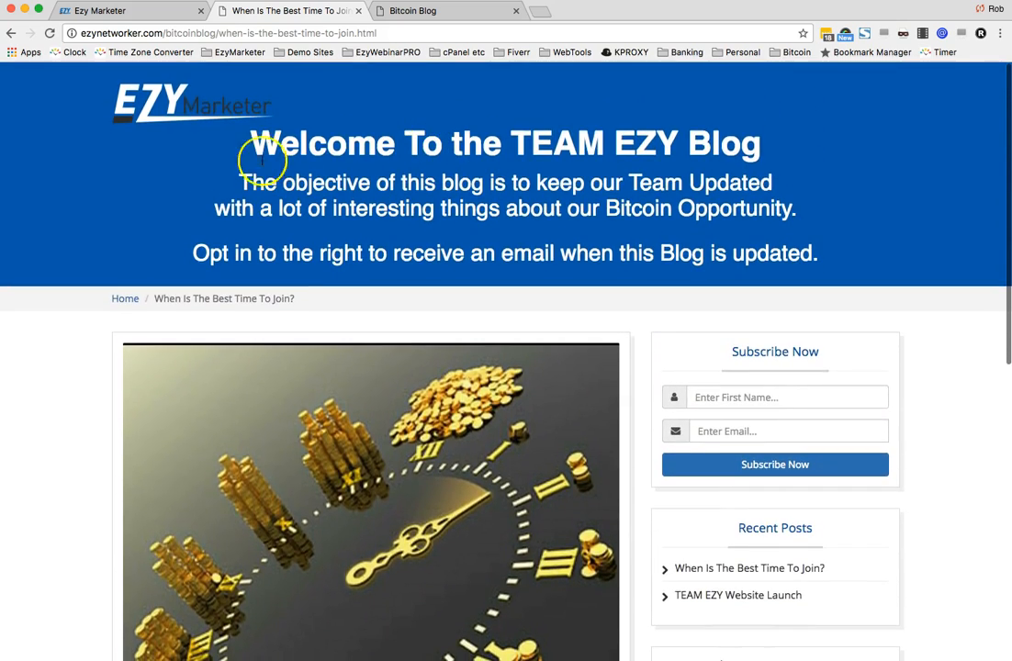
- Return to the blog home page and review the post listing
left_click(110, 301)
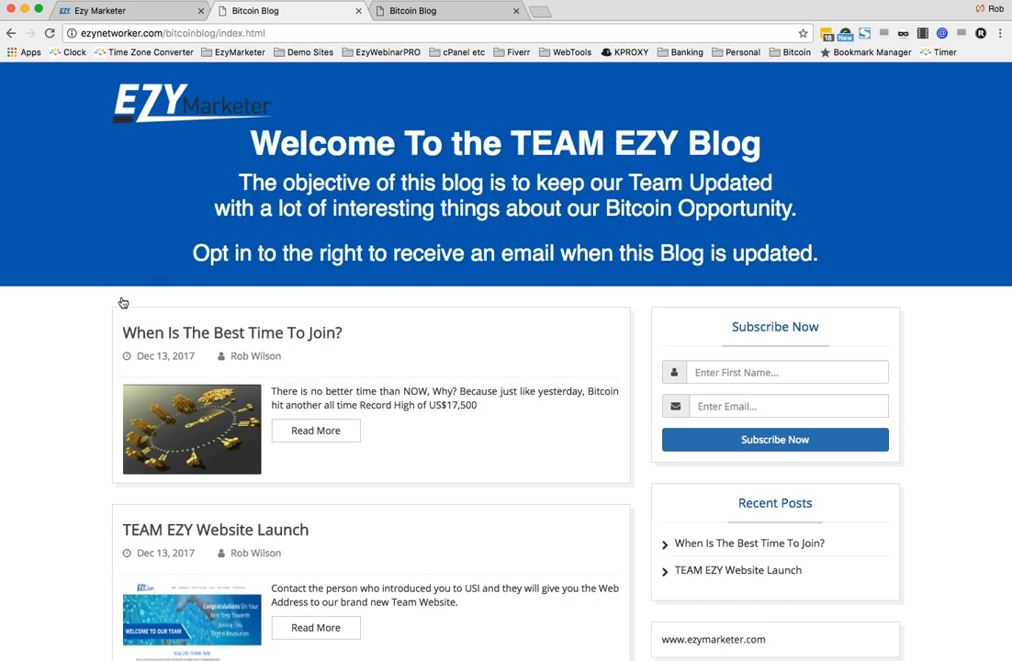
scroll(467, 417, "down", 4)
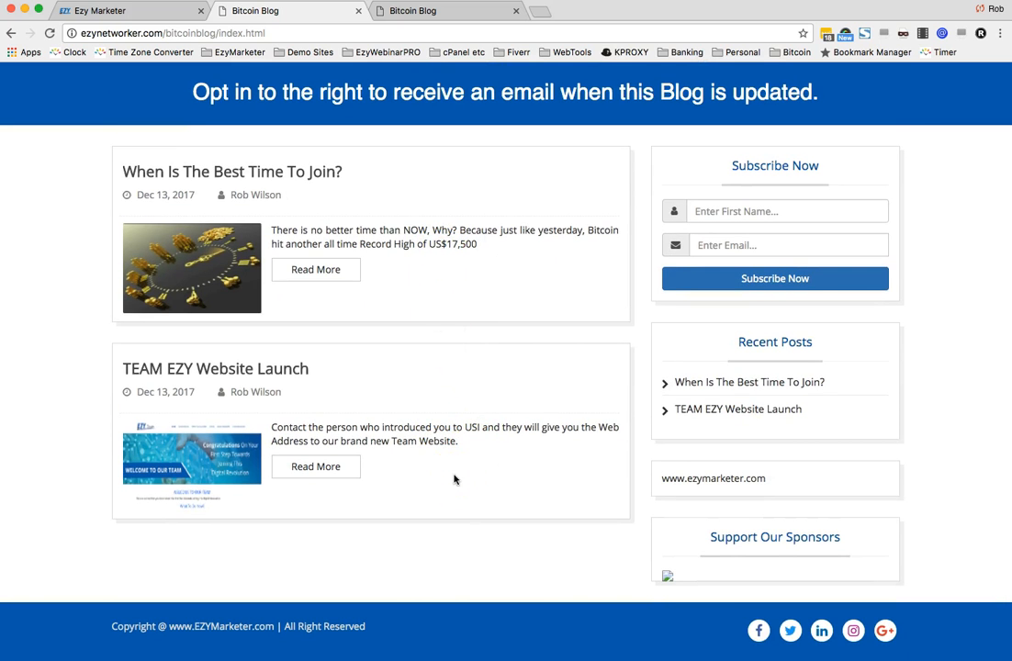
scroll(453, 478, "up", 3)
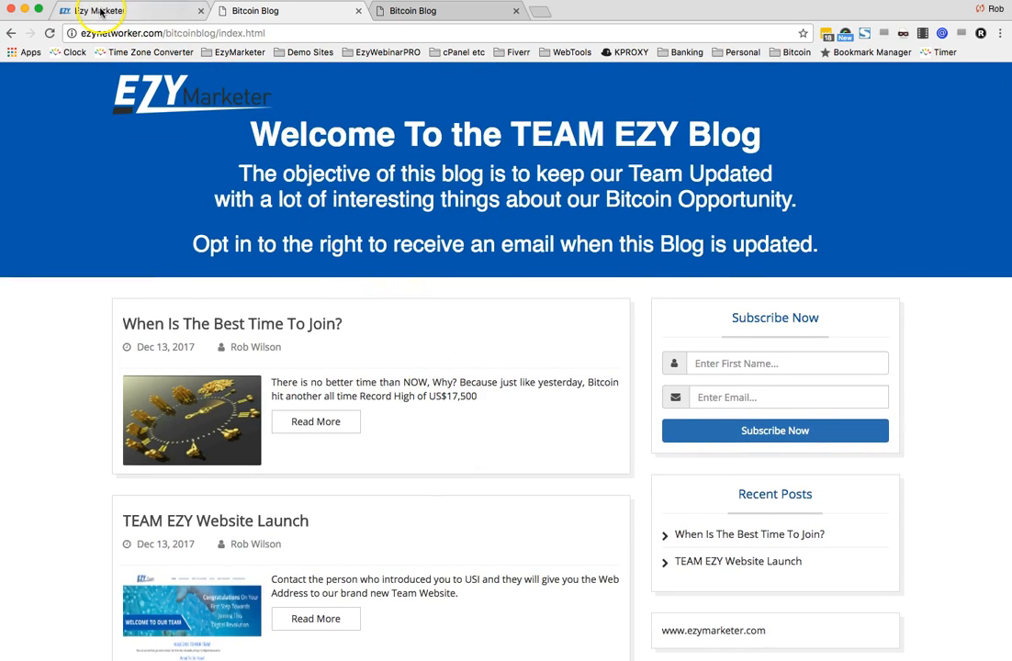
- Go back to the Ezy Marketer dashboard, close the version update notice and open the blogs list
left_click(99, 11)
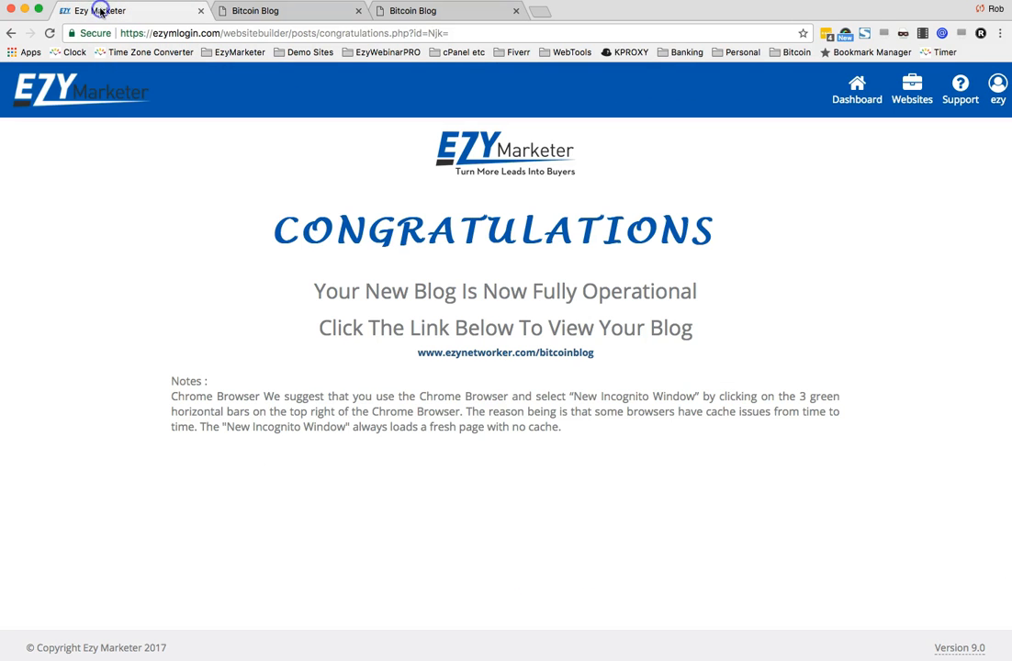
left_click(848, 99)
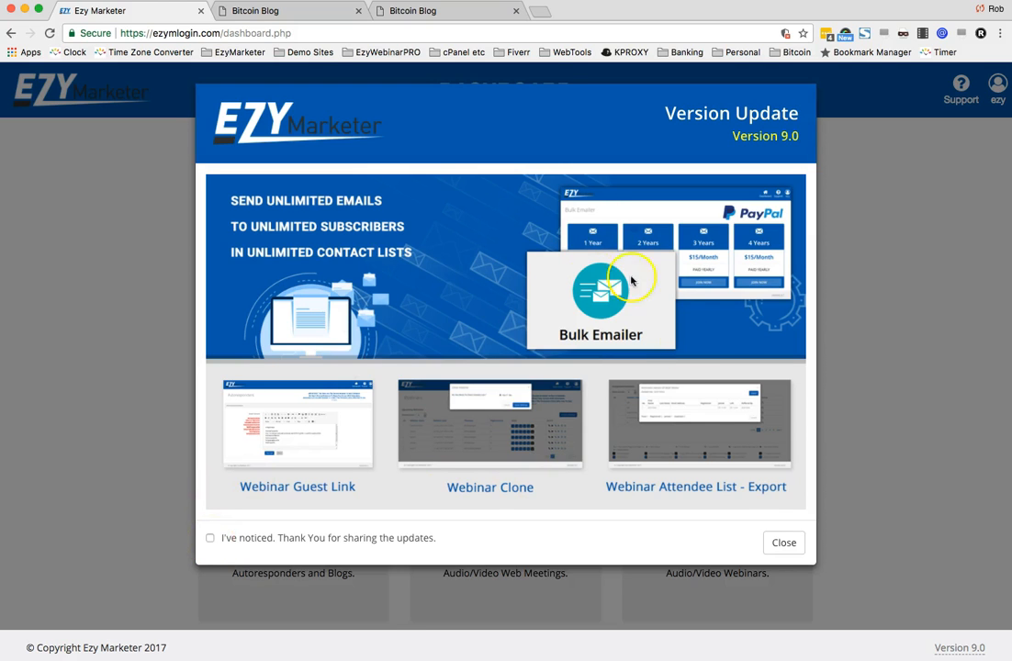
left_click(783, 543)
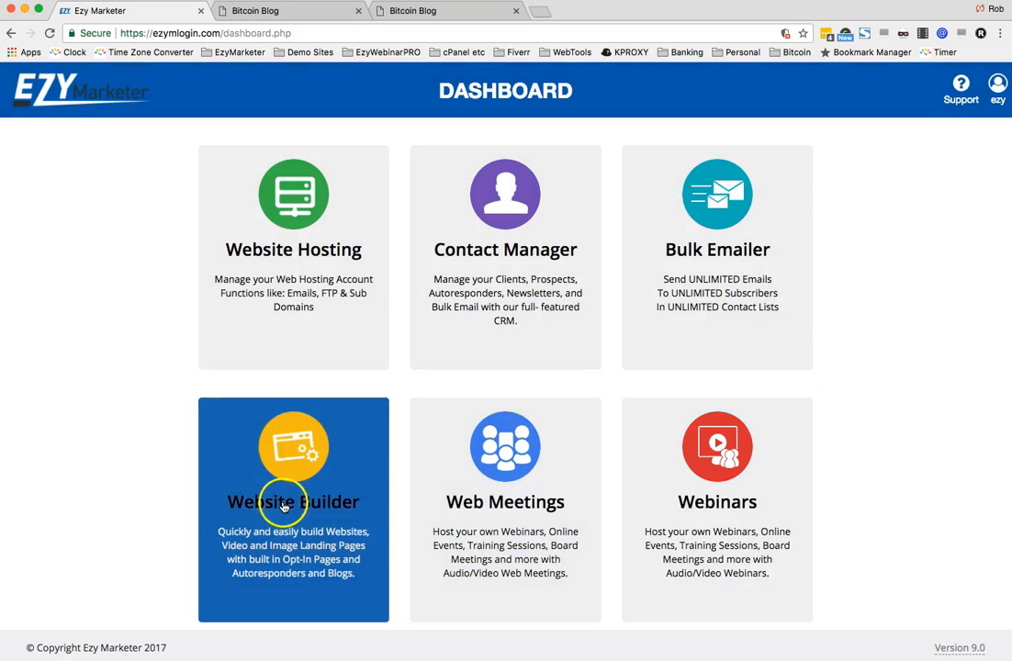
left_click(284, 508)
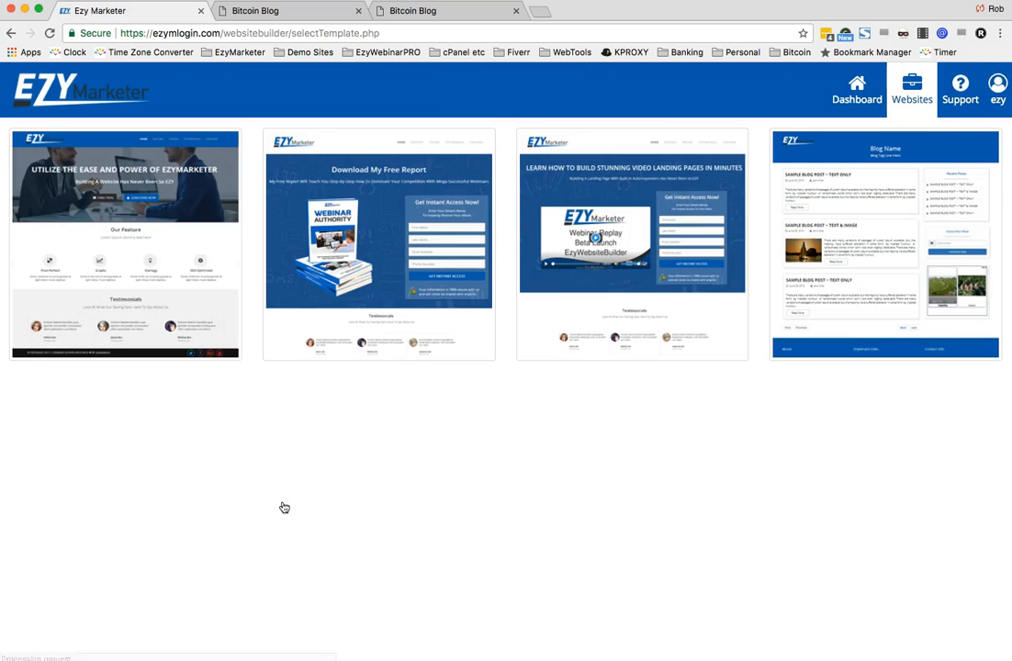
left_click(853, 234)
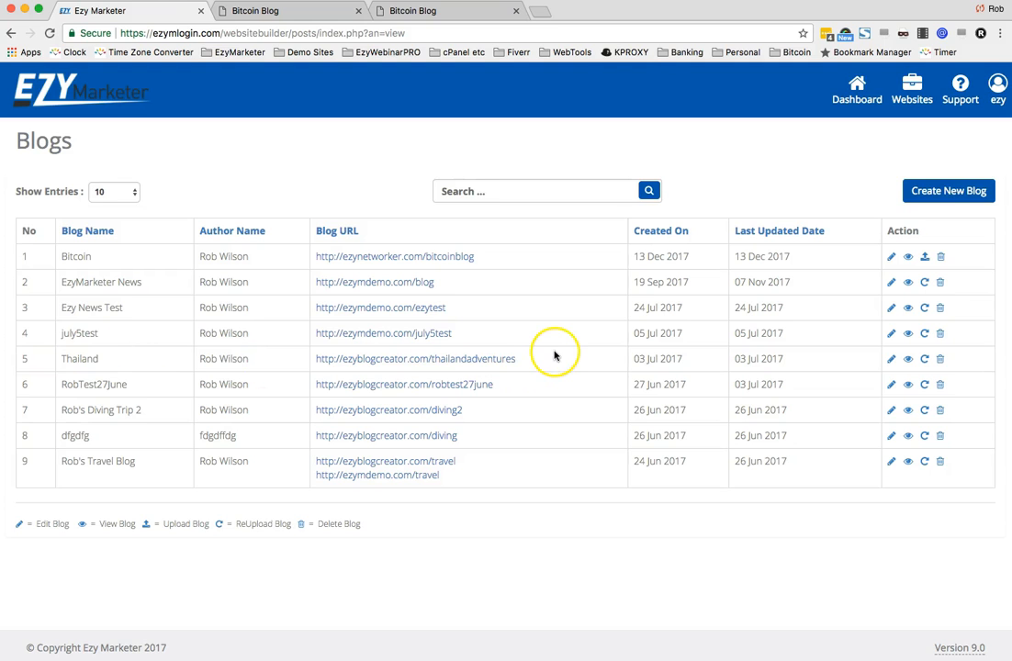
- Open the Bitcoin blog for editing from the blogs list
left_click_drag(66, 358, 158, 365)
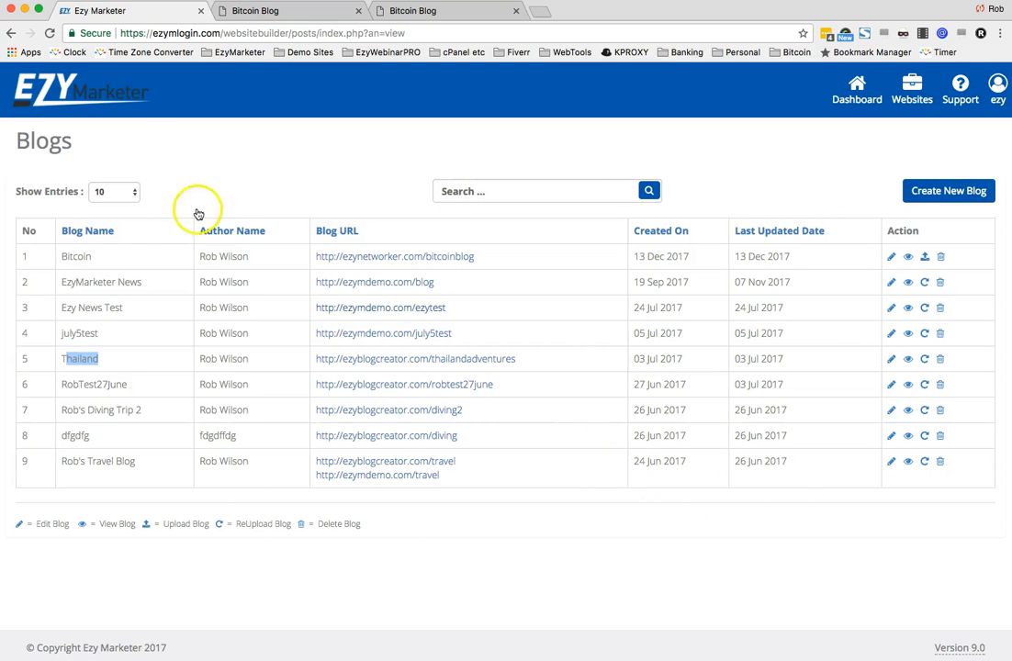
left_click_drag(55, 256, 110, 256)
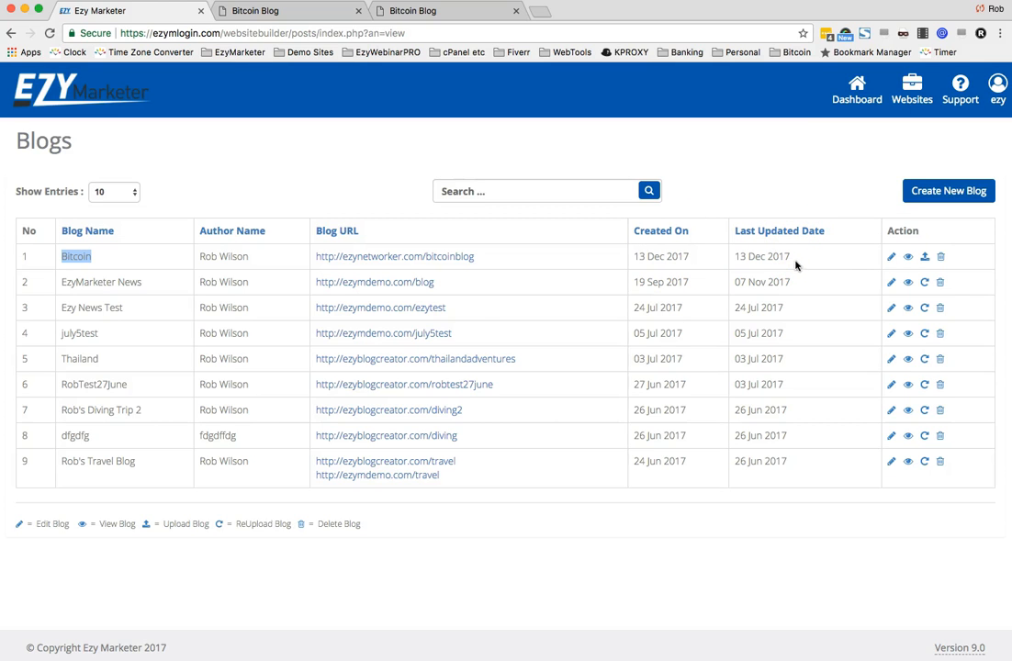
left_click(889, 257)
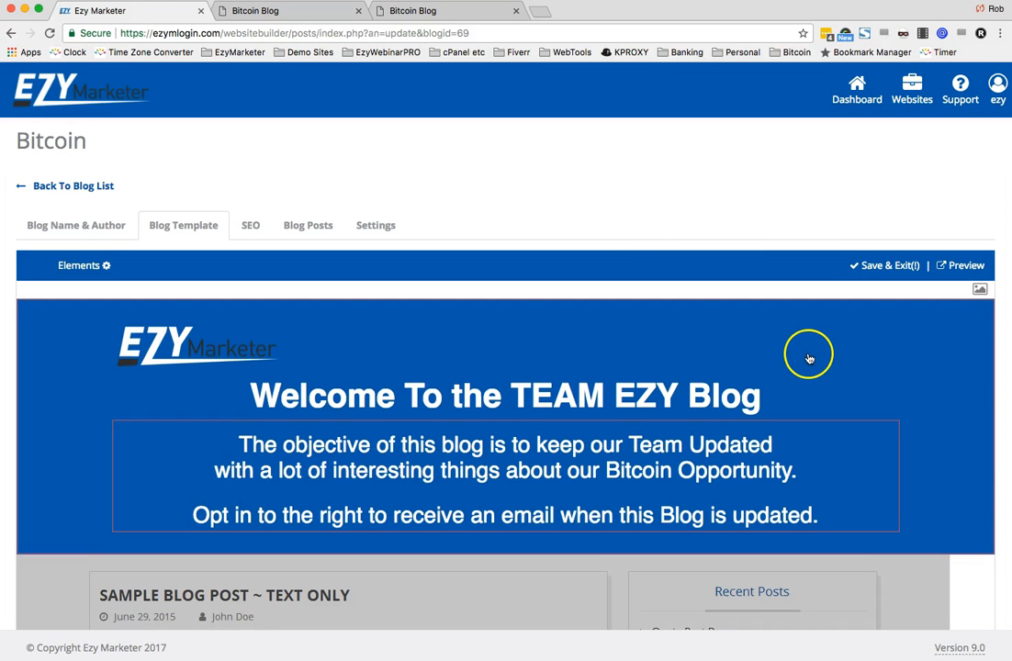
- Start a new post from the Bitcoin blog's posts section
scroll(706, 300, "down", 2)
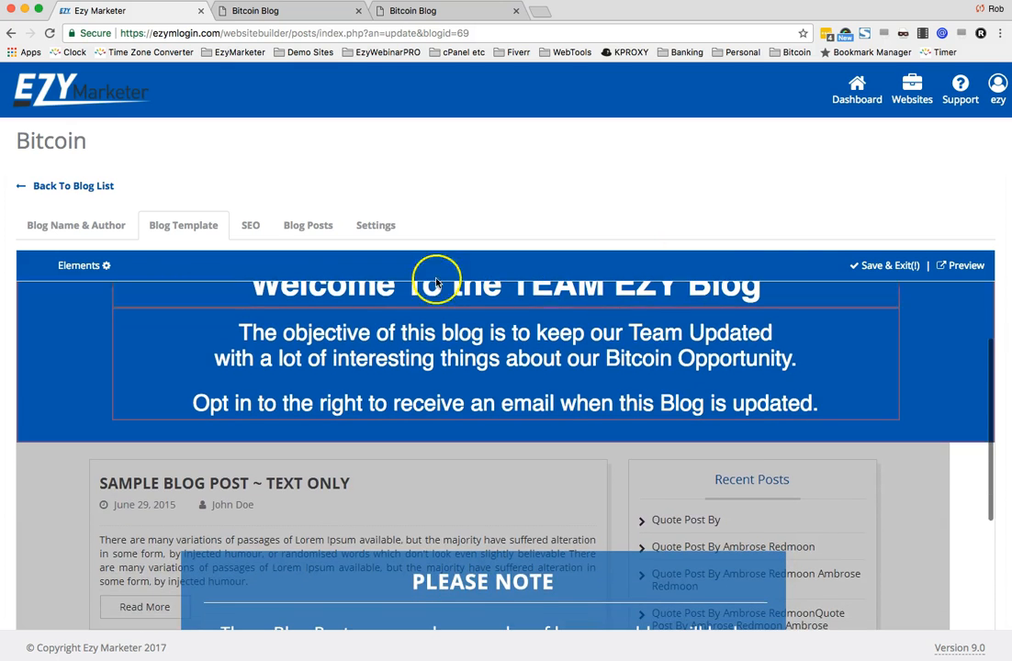
scroll(562, 352, "up", 2)
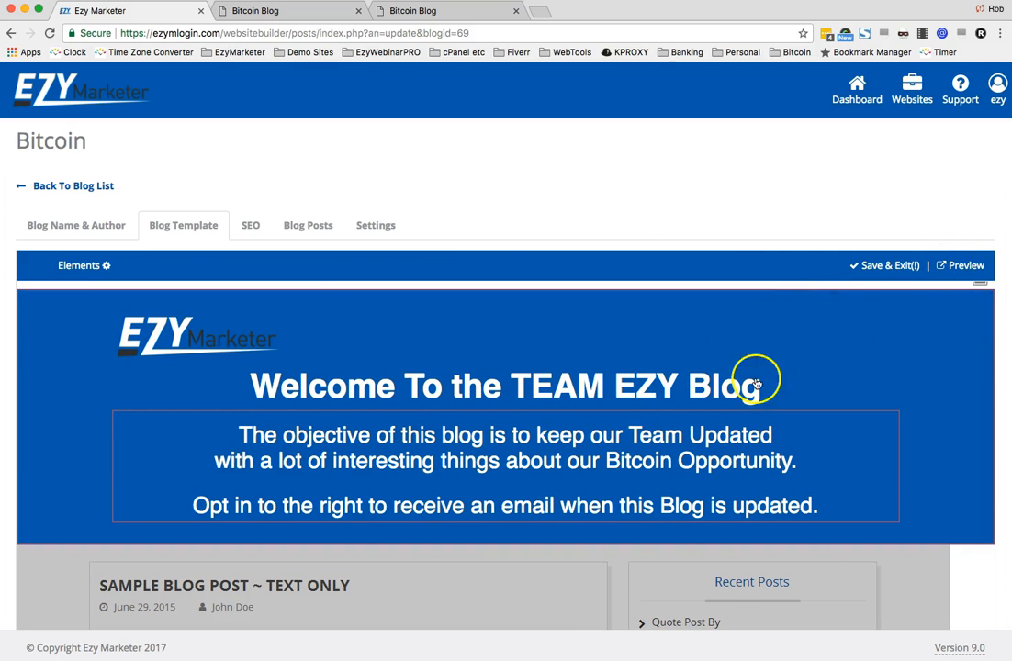
scroll(869, 334, "up", 1)
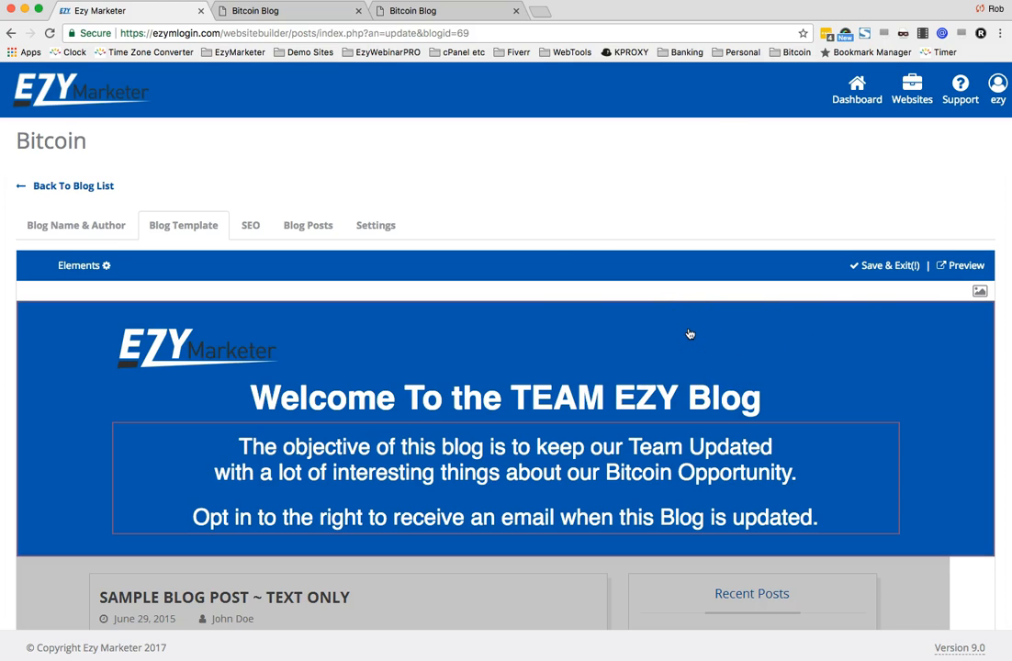
left_click(307, 229)
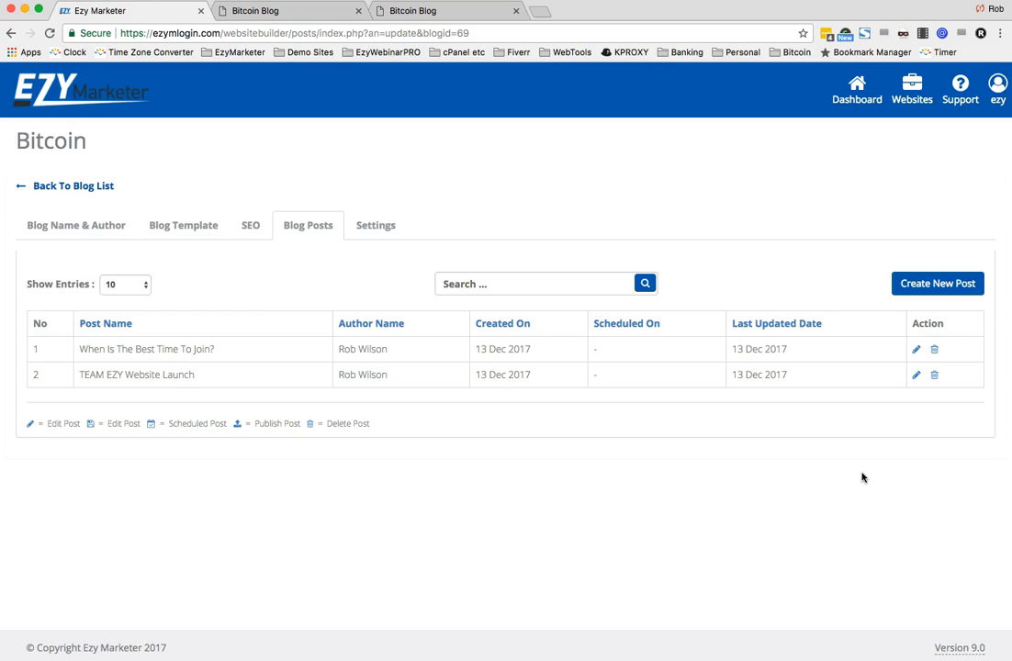
left_click(943, 283)
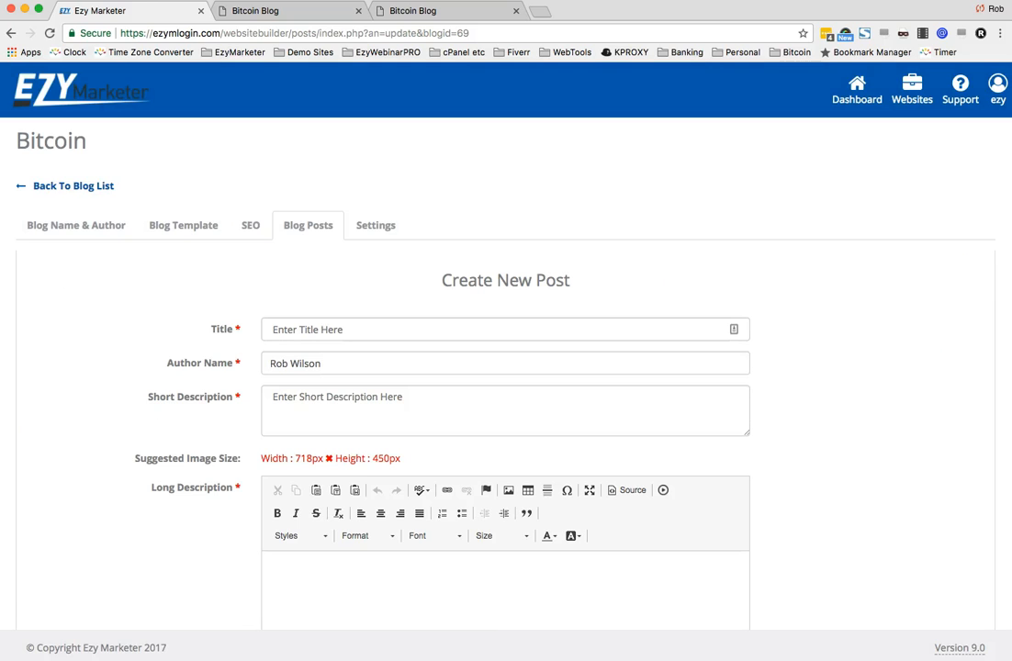
- Copy the title from the source document and paste Weekly Webinar as the post title
key("super+Tab")
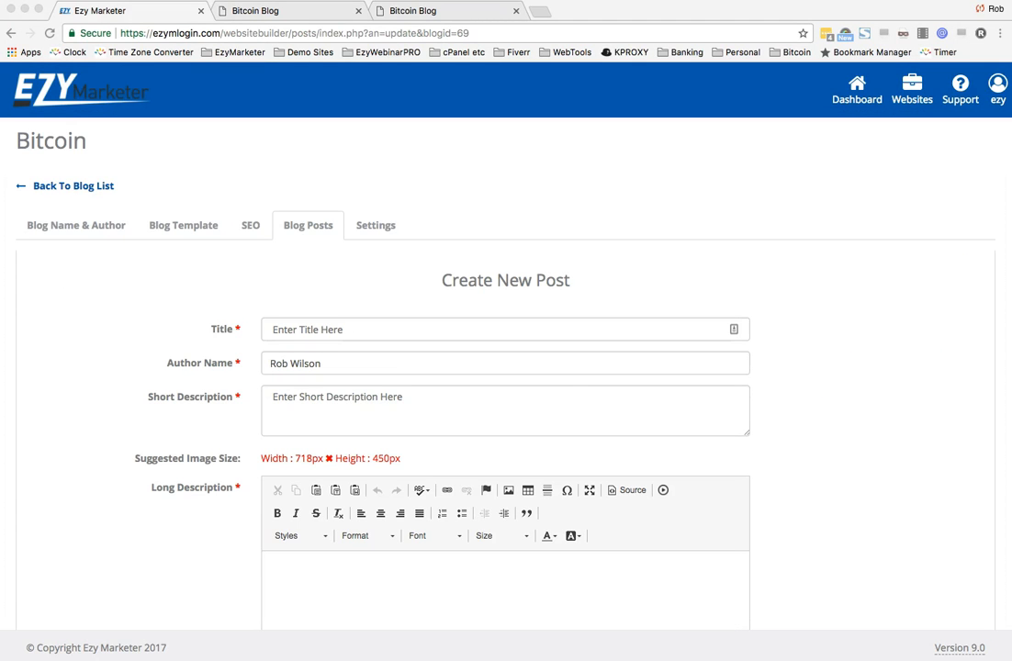
left_click(367, 327)
type("Weekly Webinar")
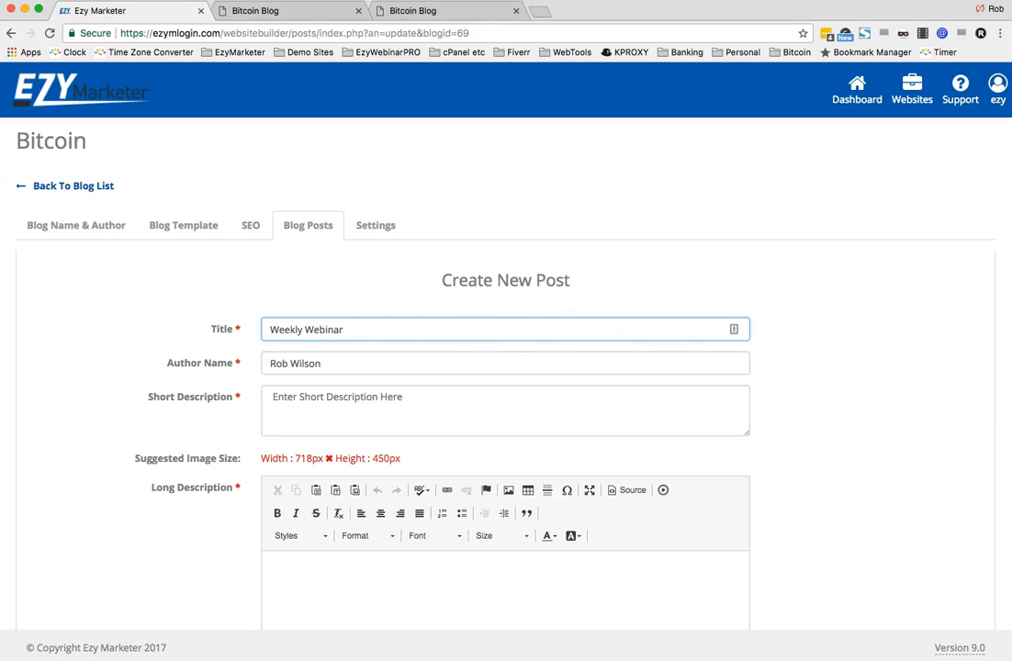
- Paste "Set aside 1 hour to 90 minutes EVERY Tuesday night for our Team Webinar." as the short description
key("super+Tab")
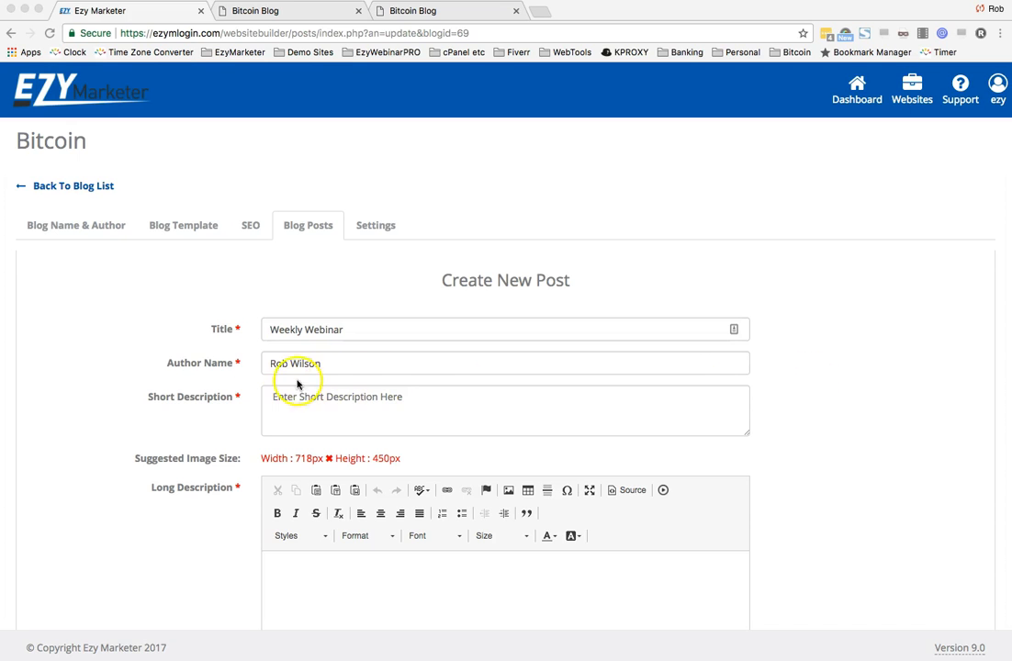
left_click(308, 407)
left_click(308, 406)
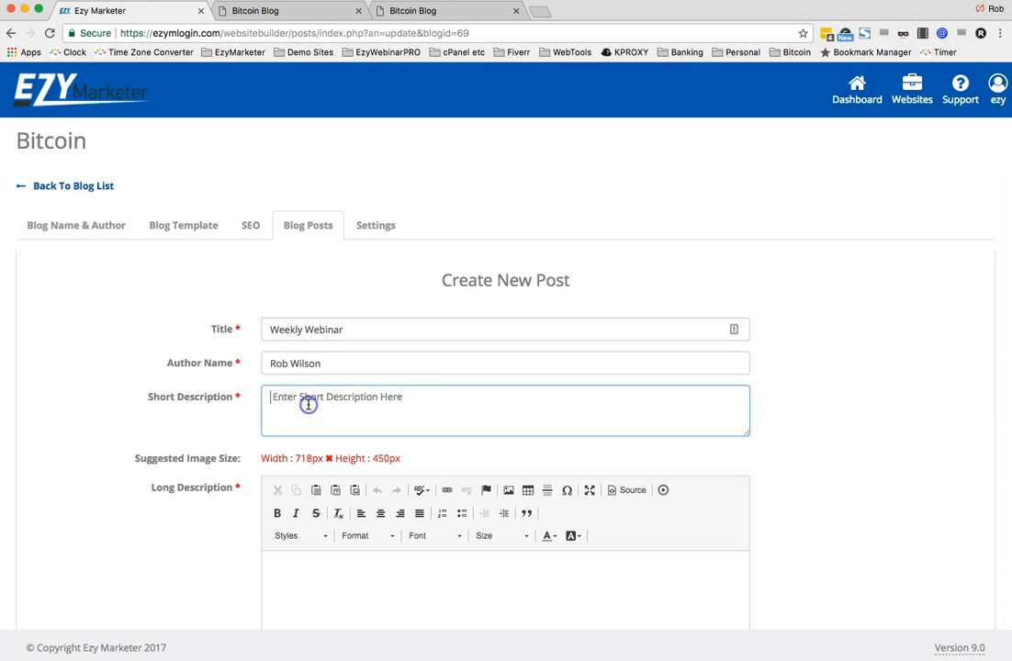
type("Set aside 1 hour to 90 minutes EVERY Tuesday night for our Team Webinar.")
- Paste the webinar article text from the source document into the Long Description editor
key("super+Tab")
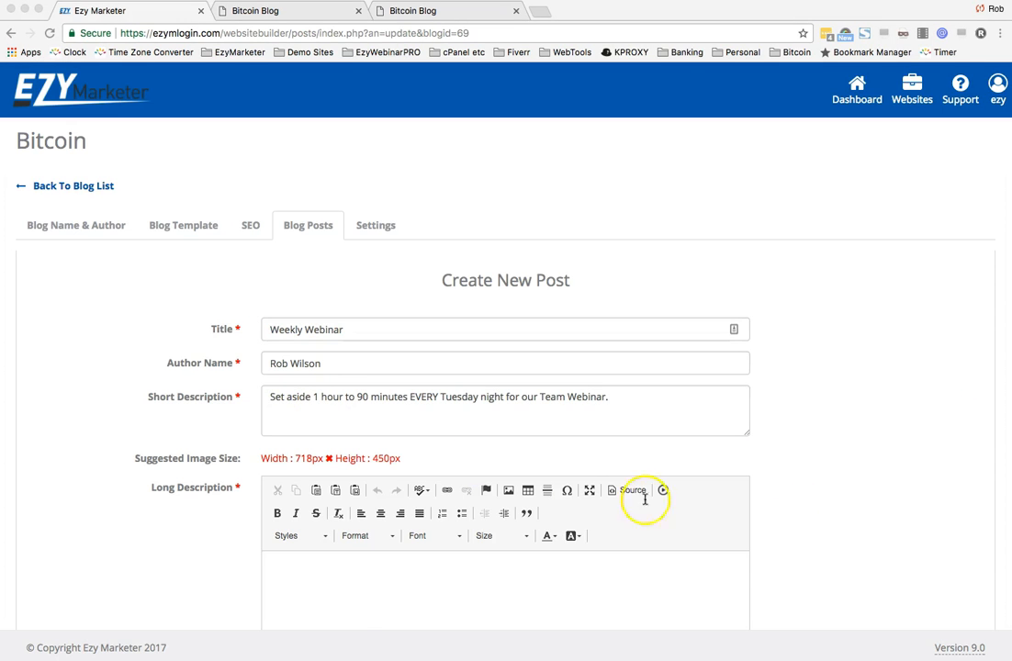
left_click(355, 571)
left_click(354, 567)
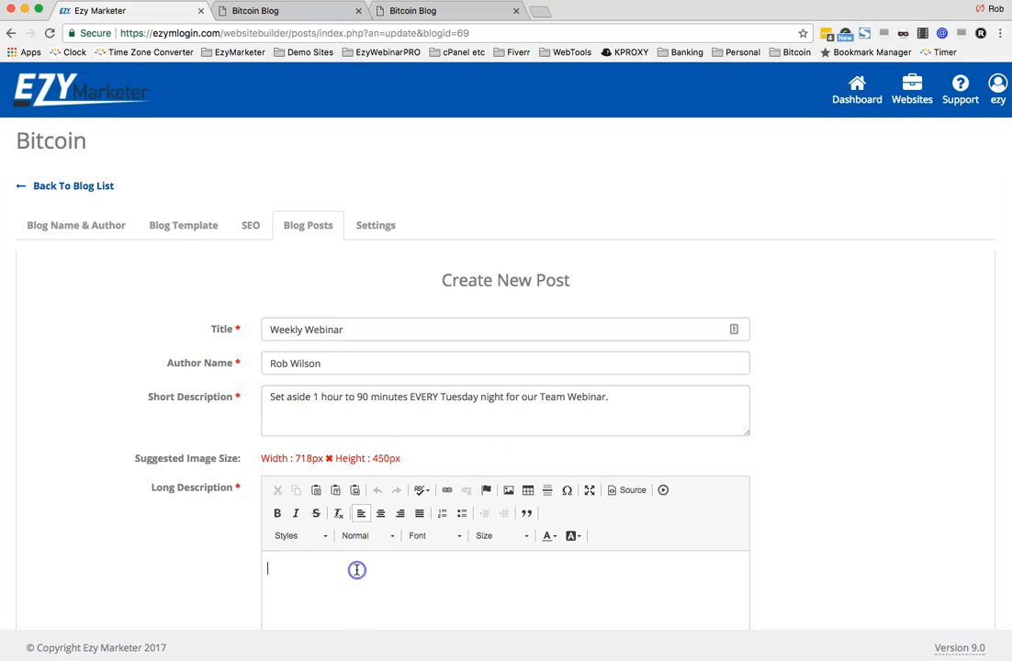
key("super+v")
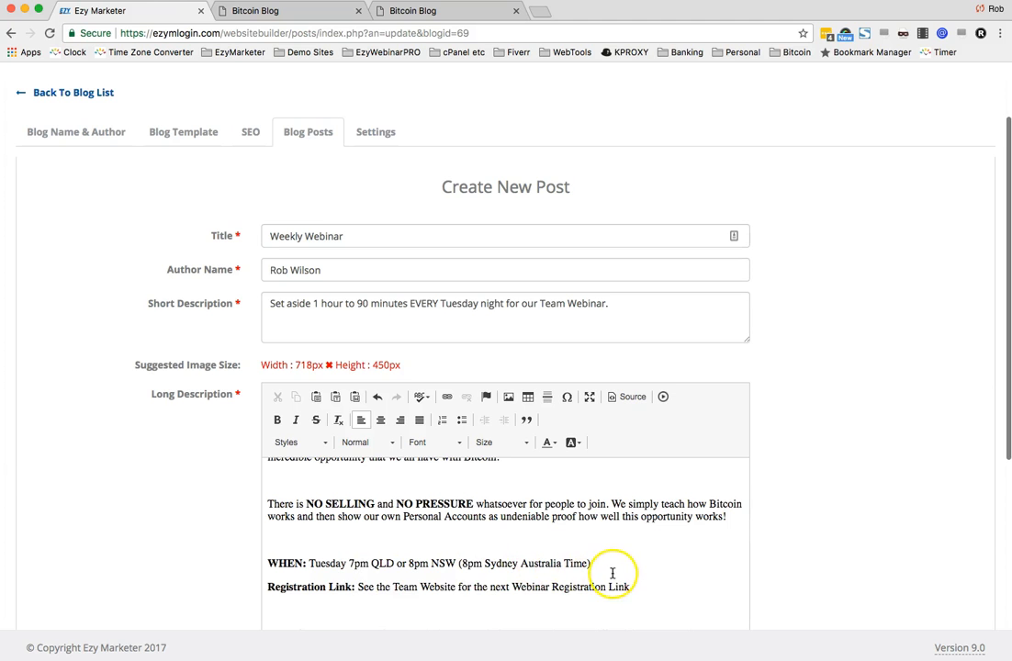
- Remove the extra blank lines between the paragraphs of the long description
key("super+a")
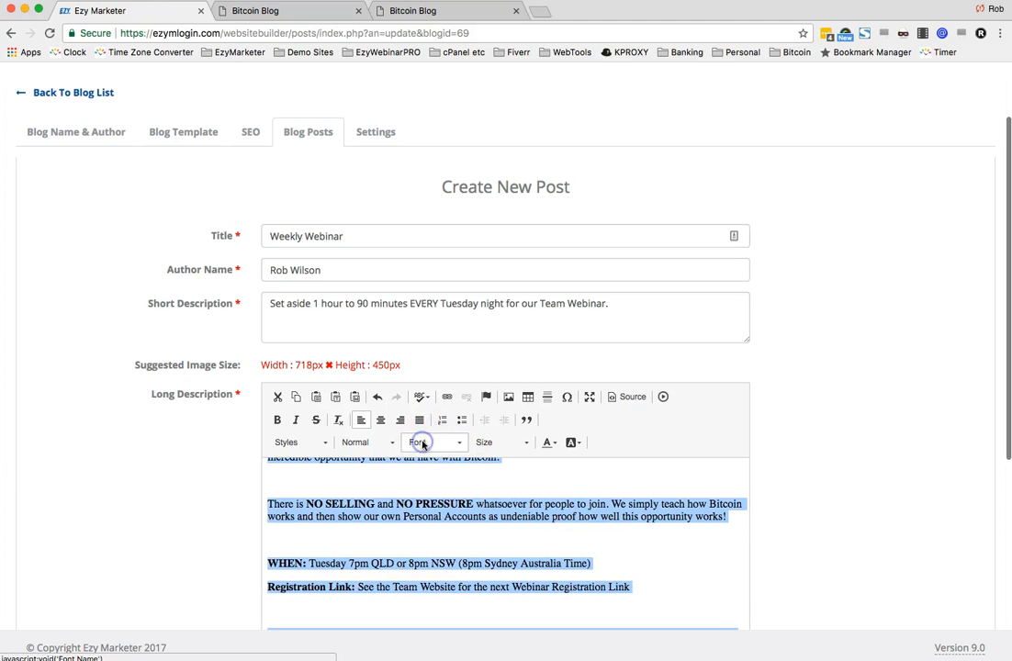
left_click(459, 481)
key("BackSpace")
left_click(389, 531)
key("BackSpace")
scroll(389, 532, "down", 5)
left_click(334, 548)
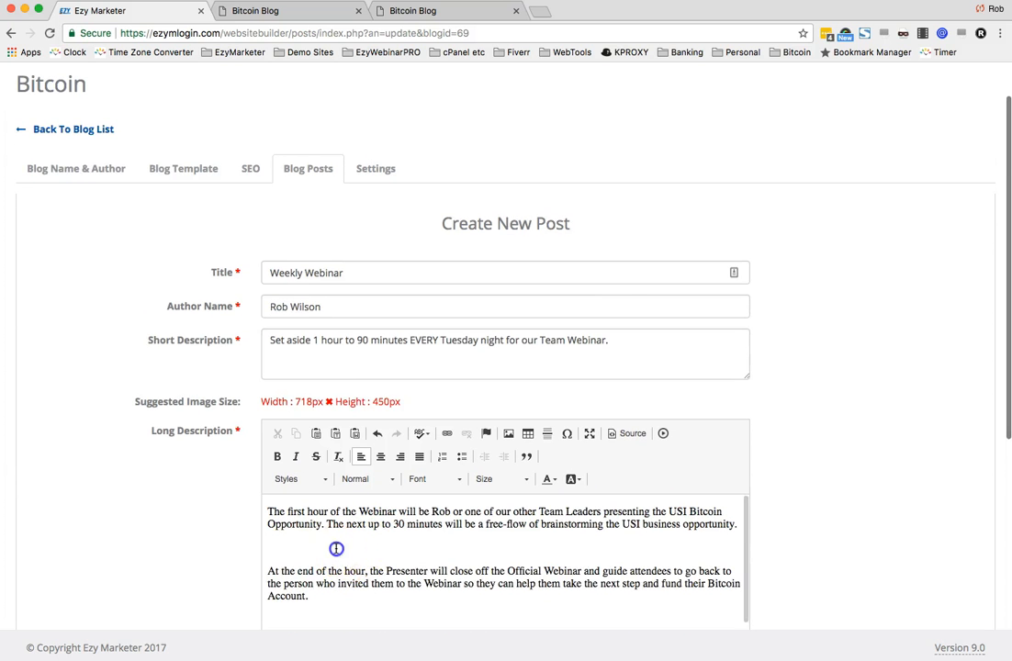
key("BackSpace")
left_click(329, 590)
scroll(332, 592, "down", 5)
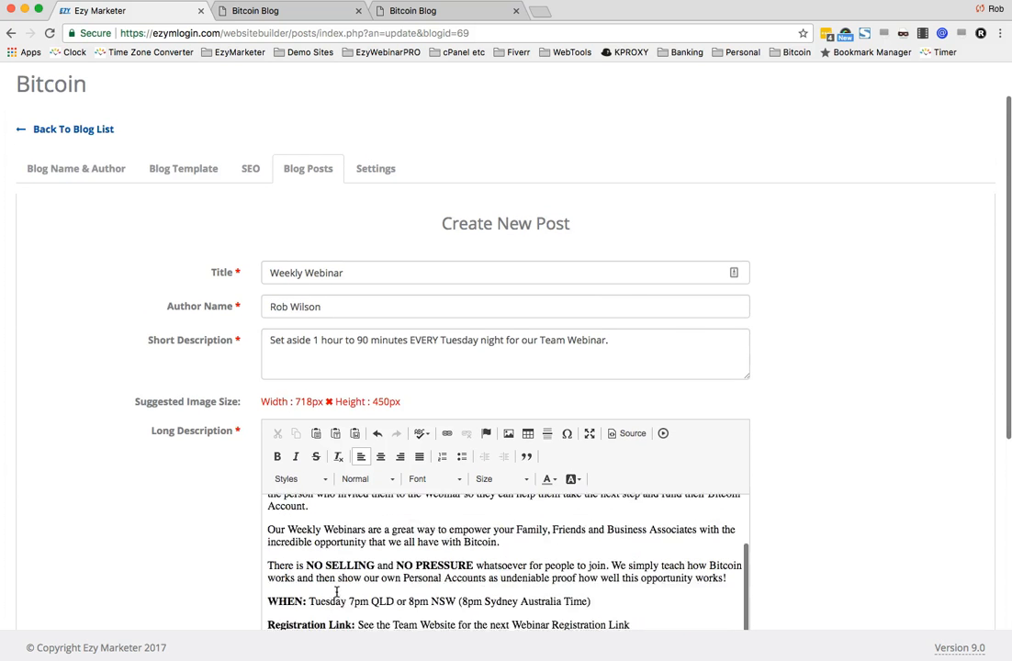
left_click(329, 570)
key("BackSpace")
scroll(329, 570, "down", 3)
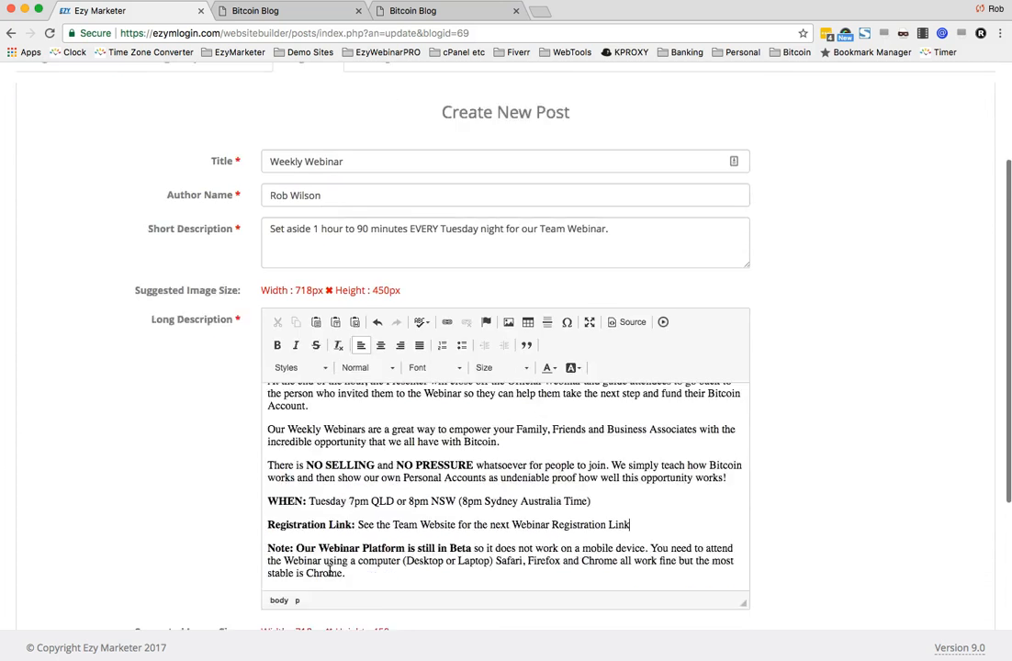
- Select all the long description text, set its font to Arial and justify it
left_click_drag(357, 513, 354, 243)
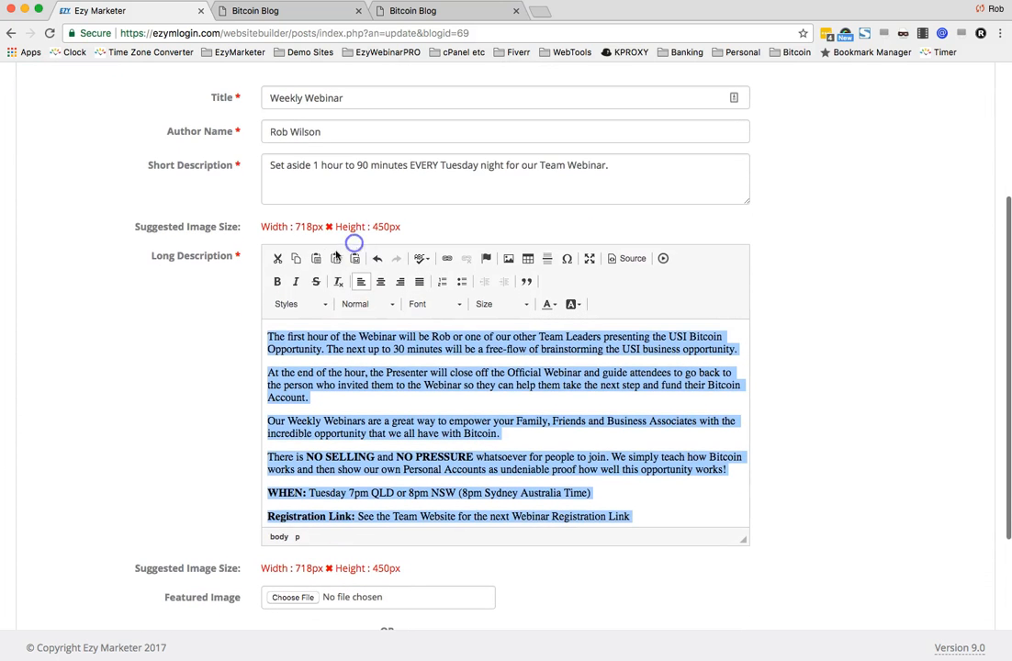
left_click(445, 307)
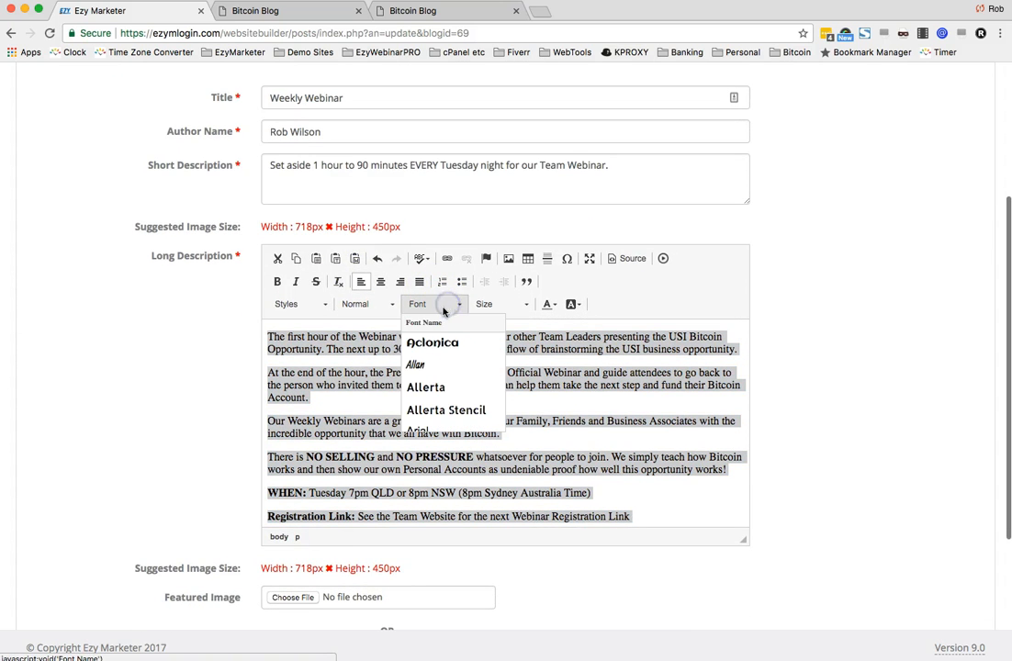
left_click(419, 427)
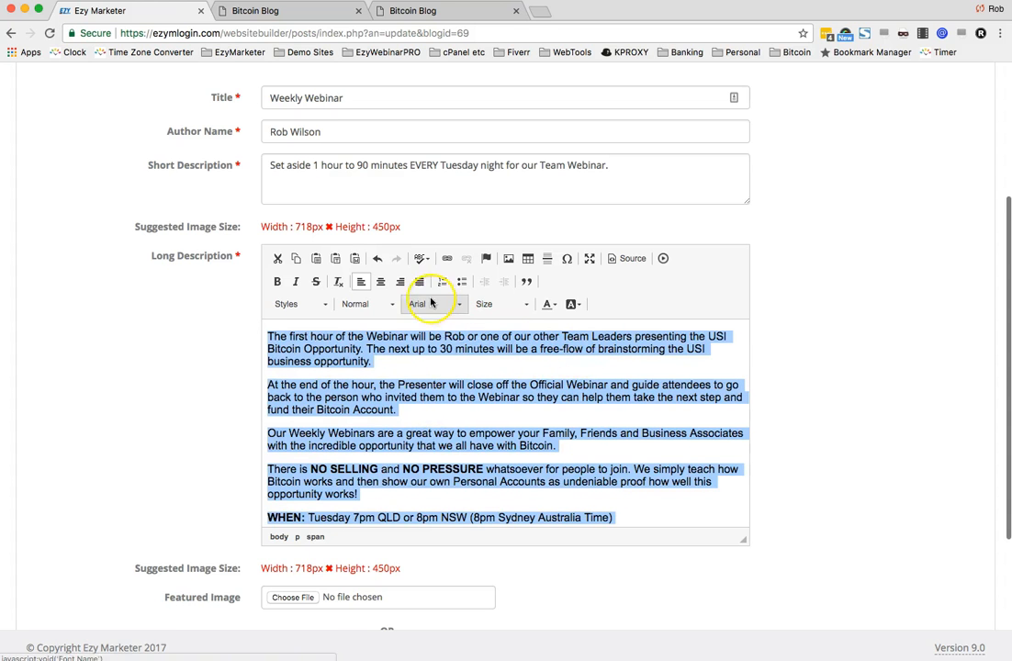
left_click(419, 280)
left_click(565, 442)
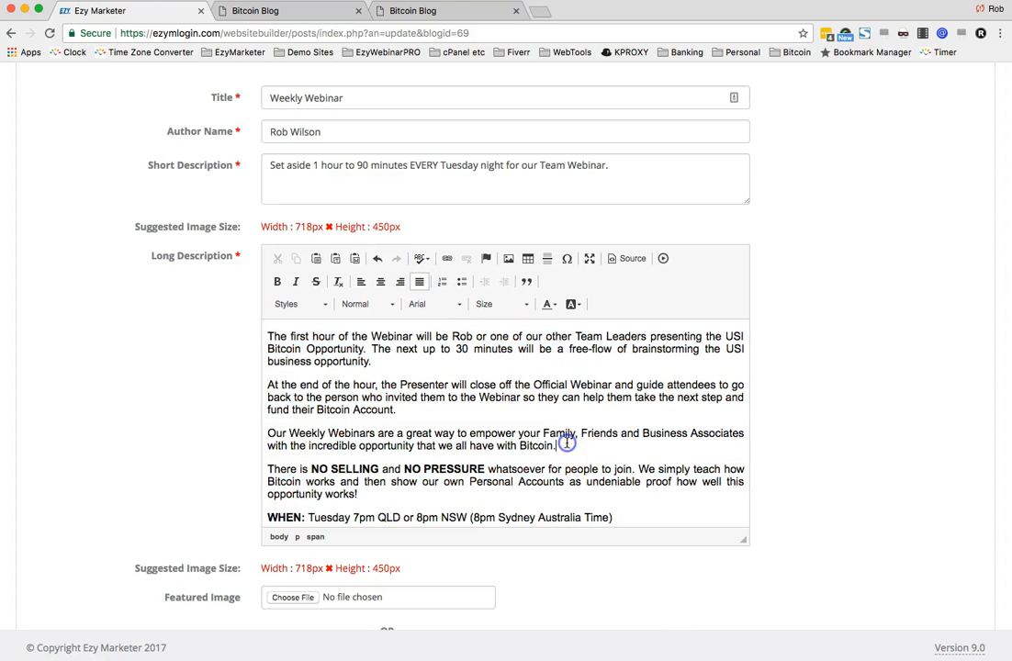
- Colour the bold phrases NO SELLING and NO PRESSURE Strong Blue
scroll(575, 374, "up", 3)
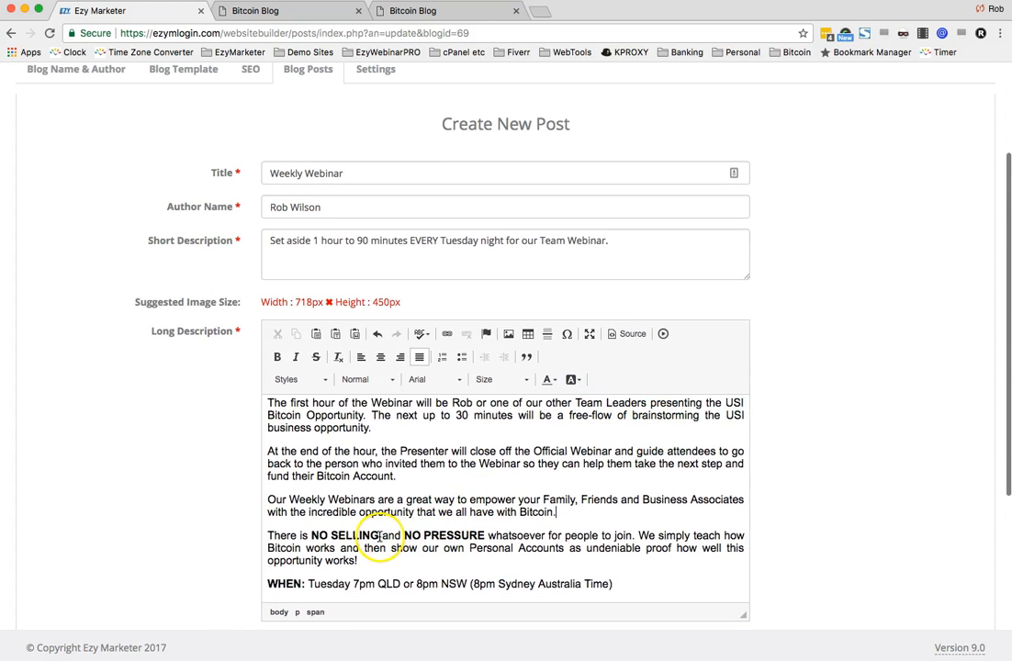
left_click_drag(379, 535, 312, 536)
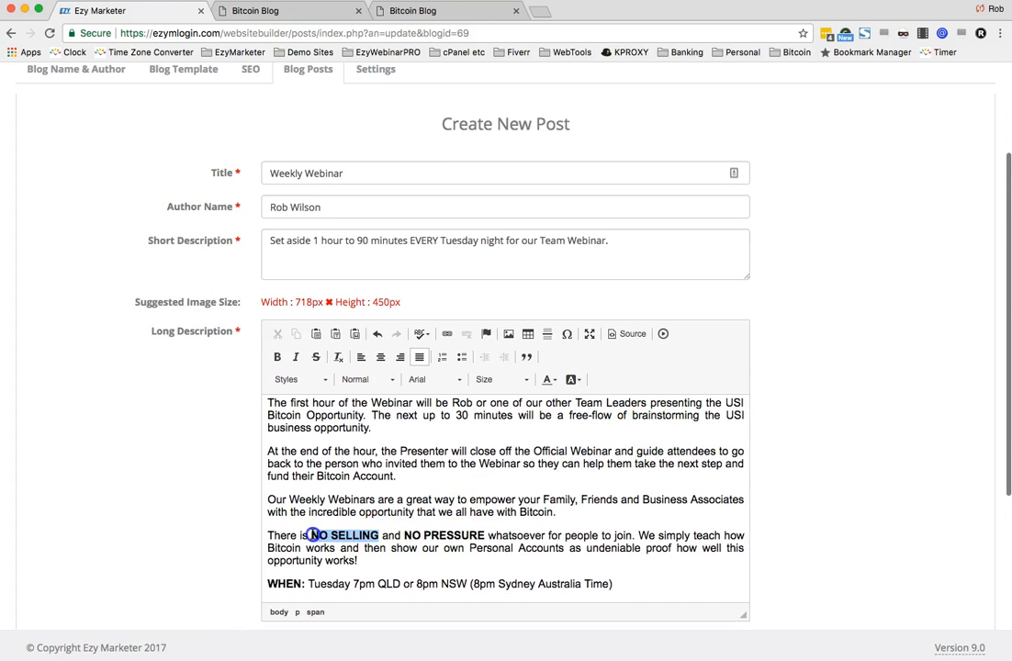
left_click(548, 379)
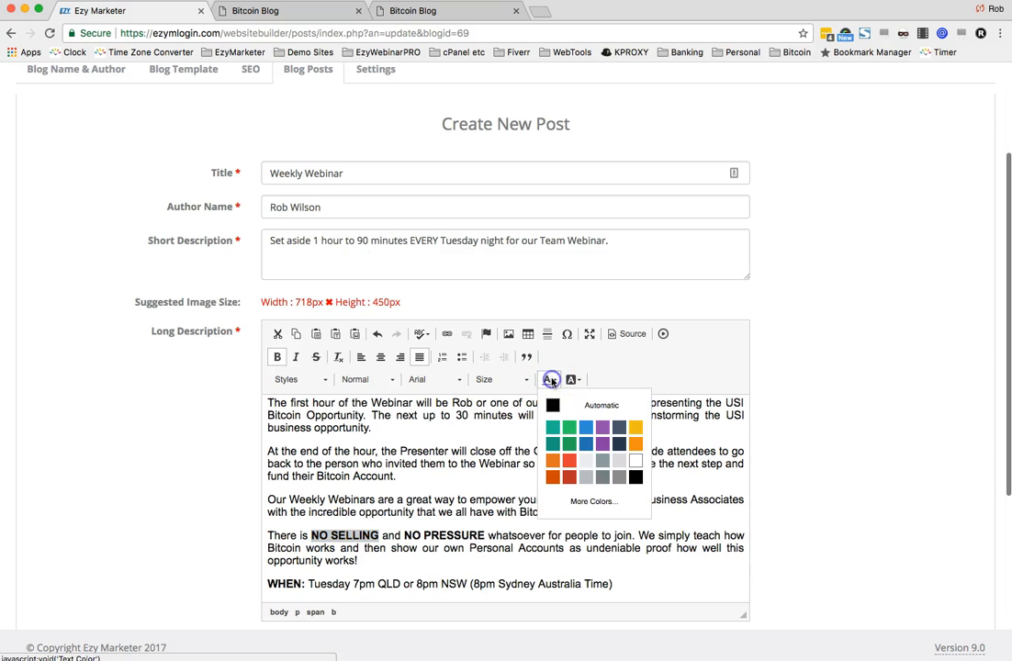
left_click(584, 443)
left_click_drag(404, 535, 484, 536)
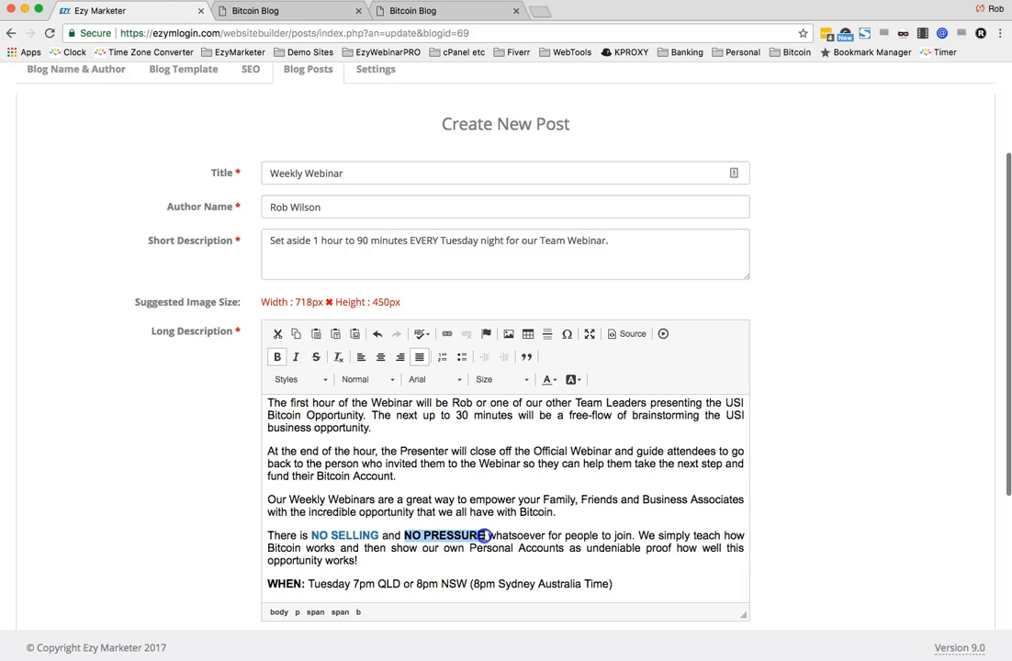
left_click(548, 380)
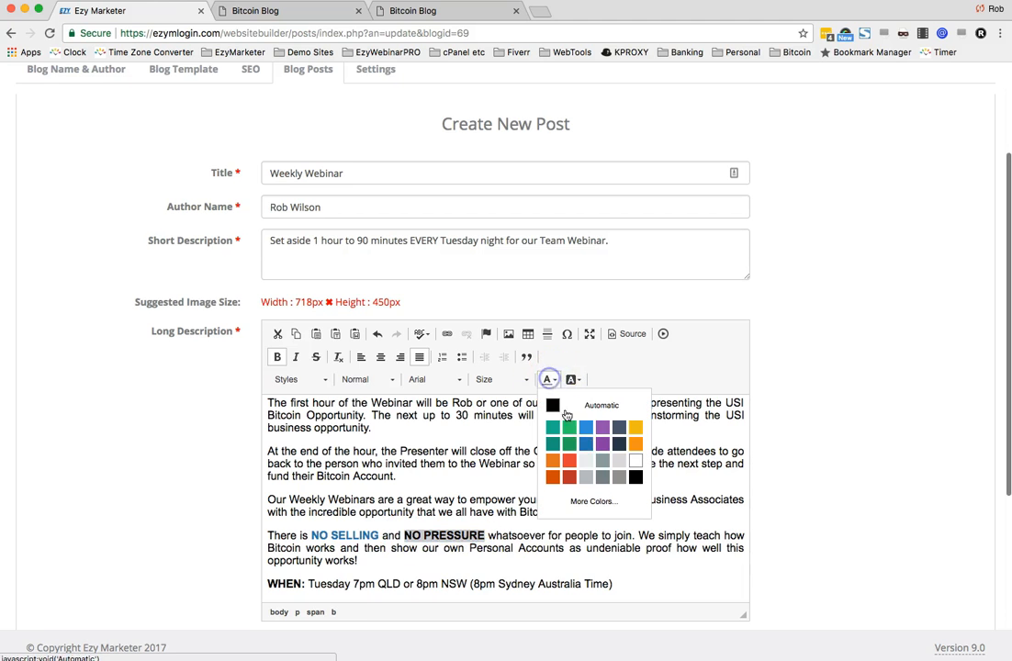
left_click(585, 445)
- Colour the WHEN: label Strong Blue
scroll(339, 564, "down", 2)
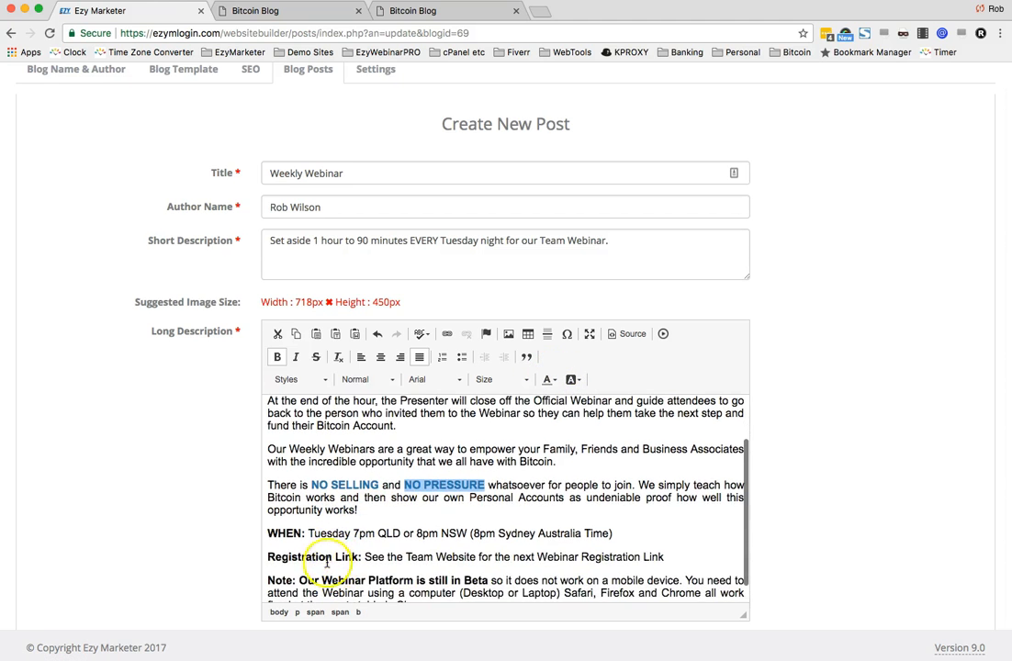
left_click(303, 532)
left_click_drag(303, 532, 266, 532)
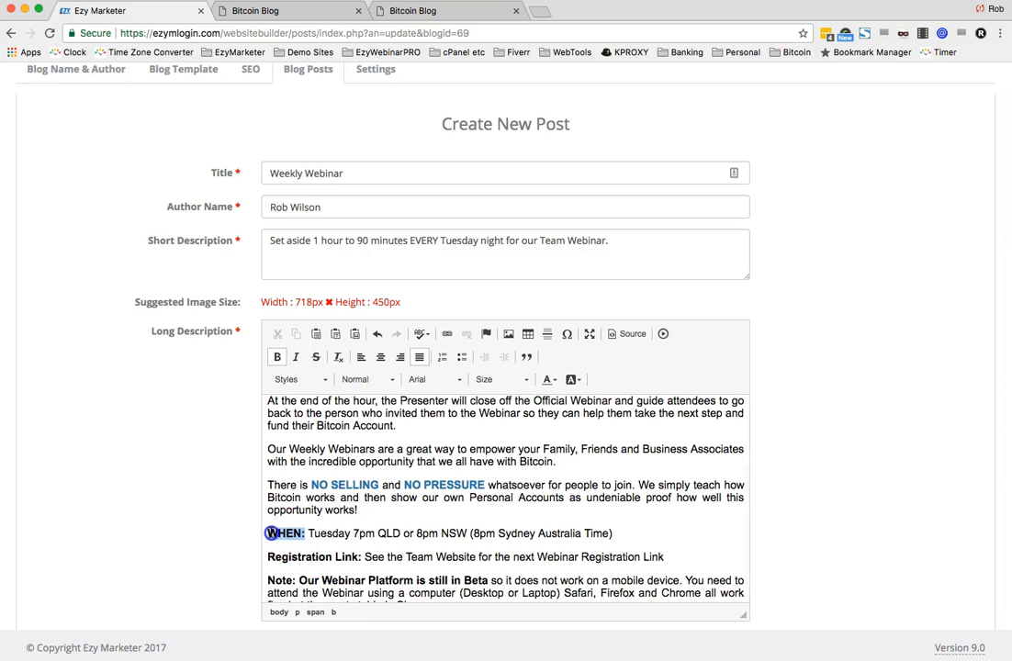
left_click(551, 381)
left_click(587, 503)
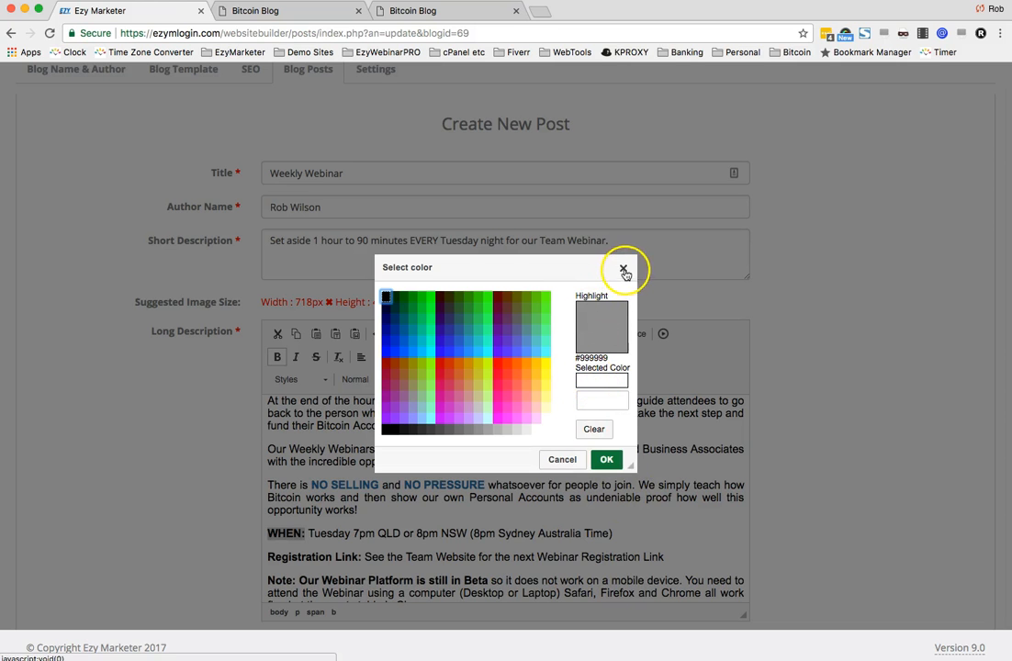
left_click(623, 269)
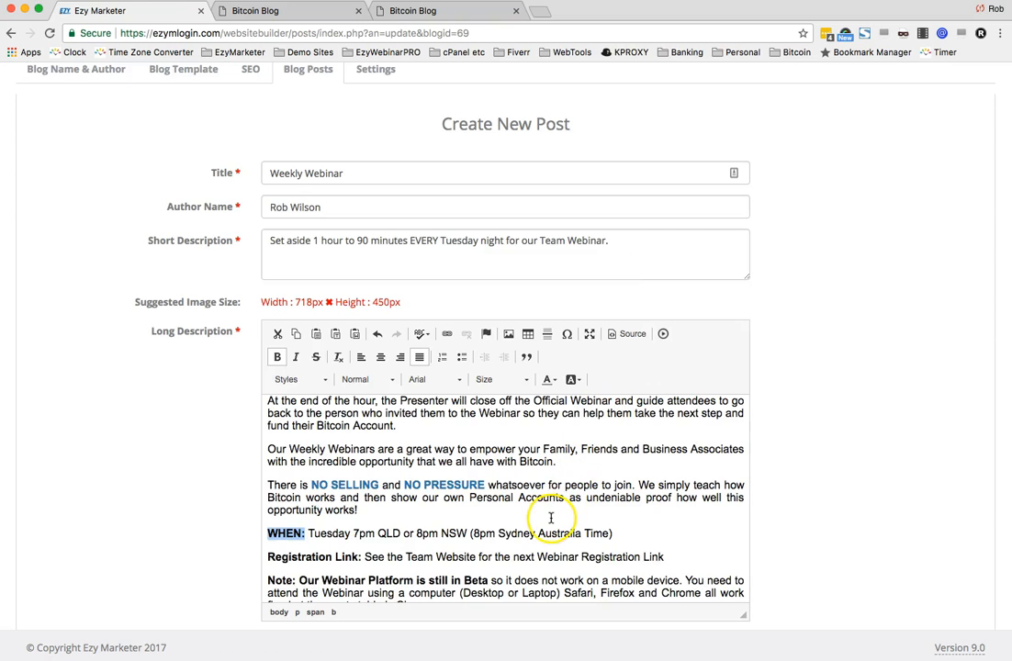
left_click(548, 379)
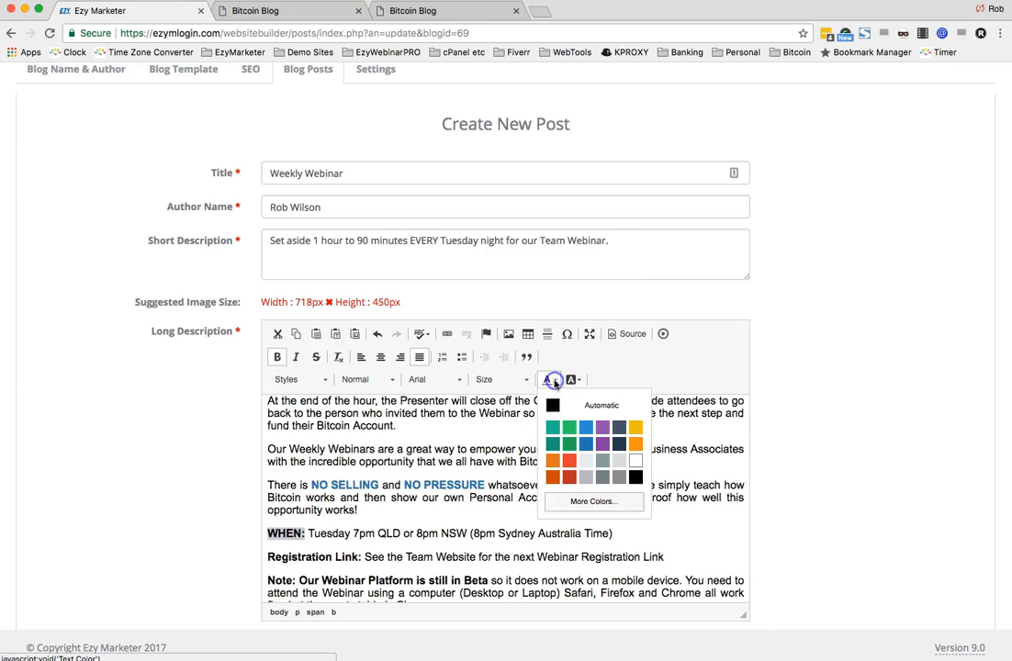
left_click(592, 444)
- Colour the bold 'Note: Our Webinar Platform is still in Beta' and 'Registration Link:' labels Strong Blue
scroll(537, 506, "down", 3)
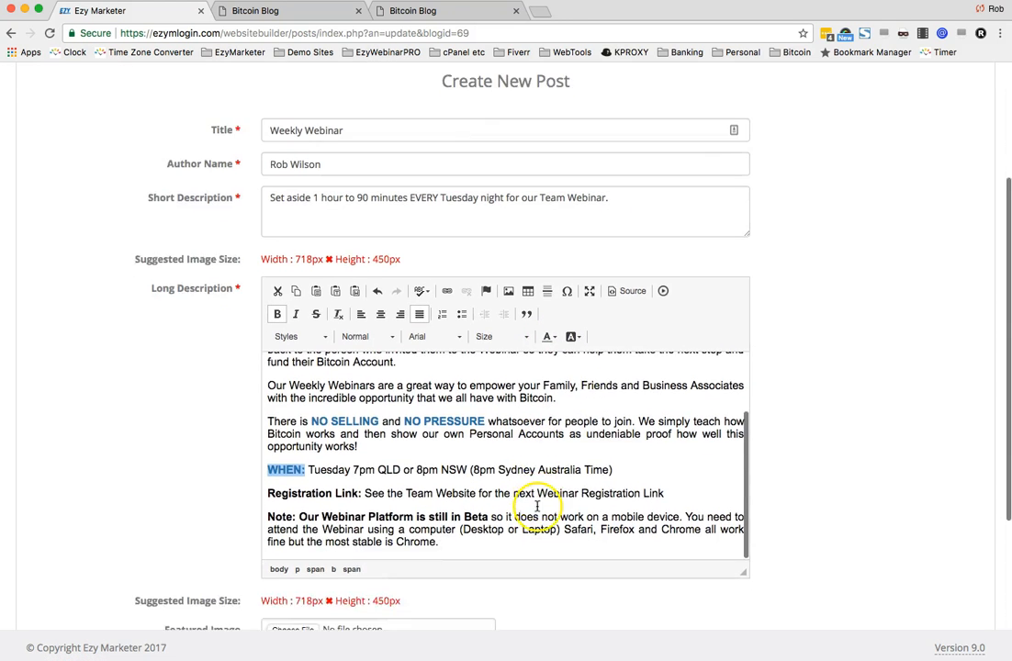
left_click_drag(487, 456, 258, 452)
left_click(552, 276)
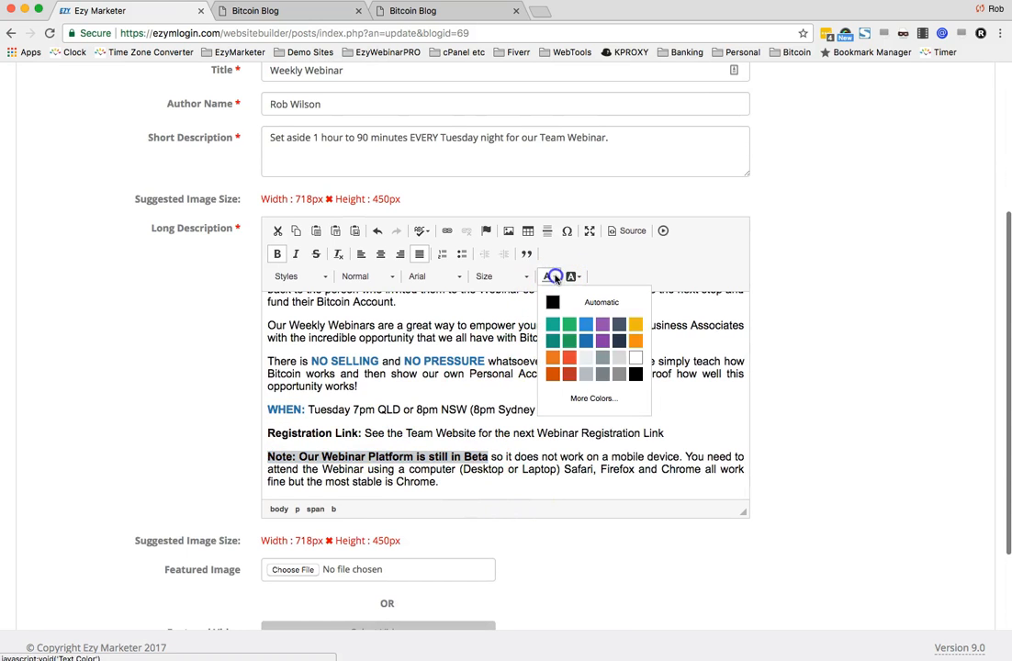
left_click(582, 340)
left_click_drag(363, 433, 268, 434)
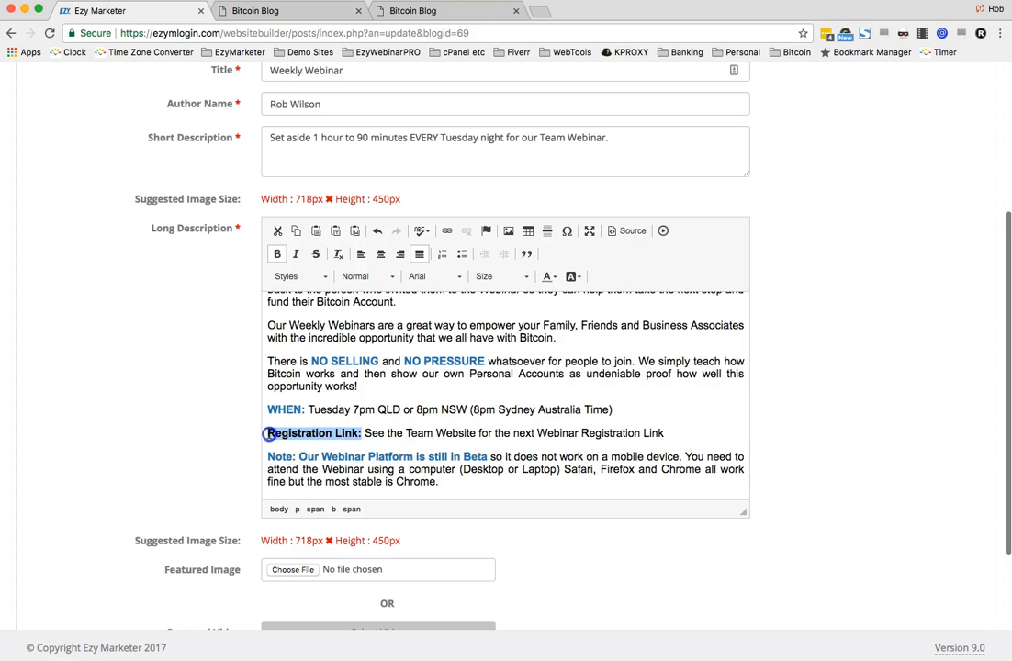
left_click(550, 278)
left_click(585, 339)
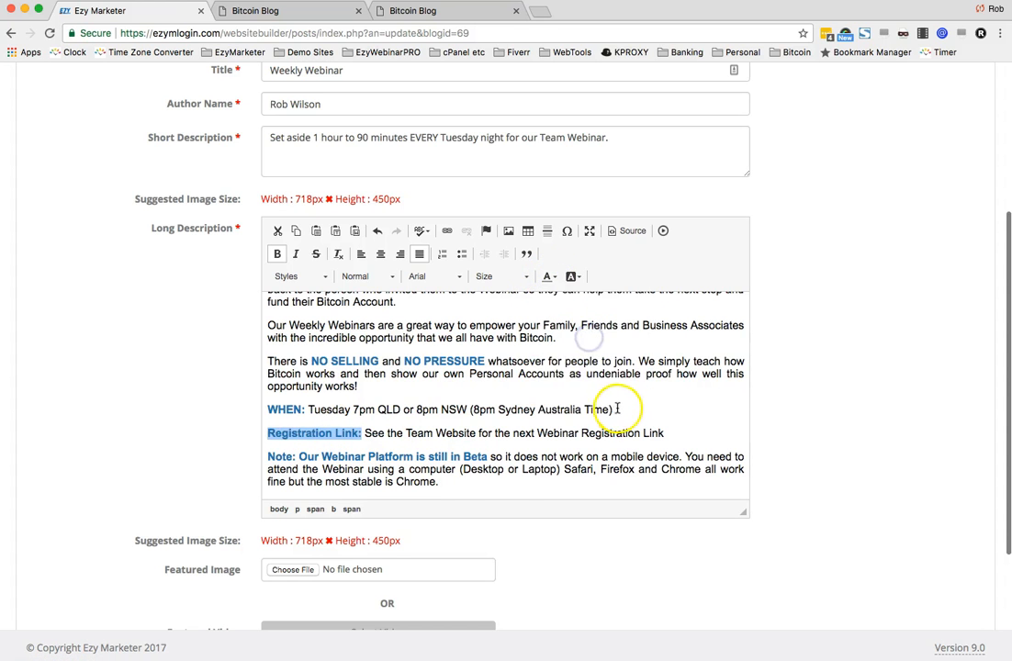
- Capitalise 'business opportunity' at the end of the first paragraph to 'Business Opportunity'
scroll(611, 407, "up", 5)
scroll(879, 355, "up", 2)
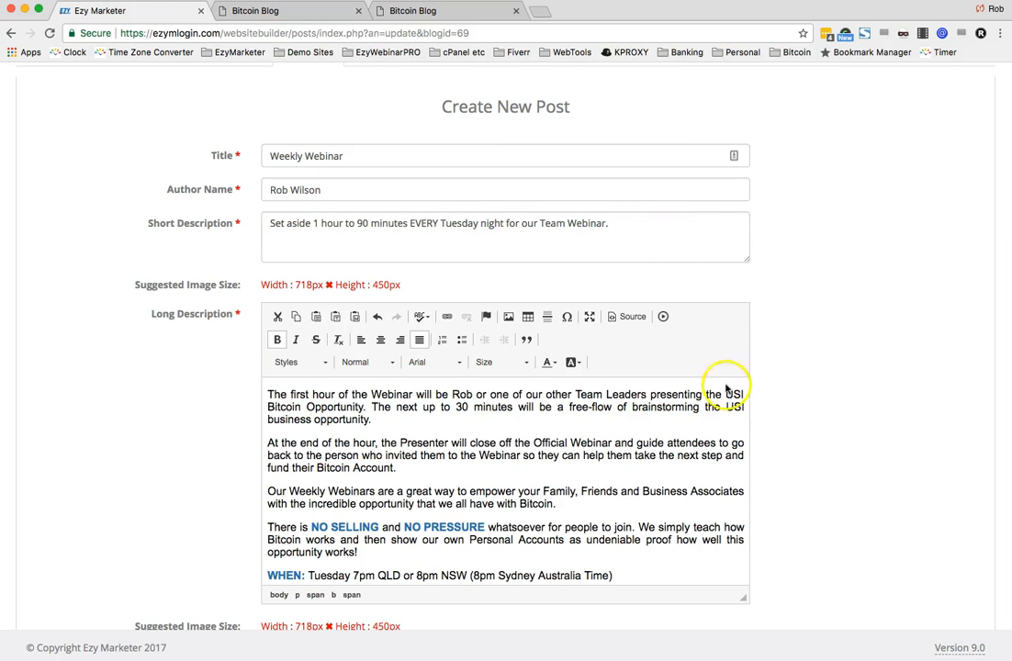
scroll(551, 468, "up", 1)
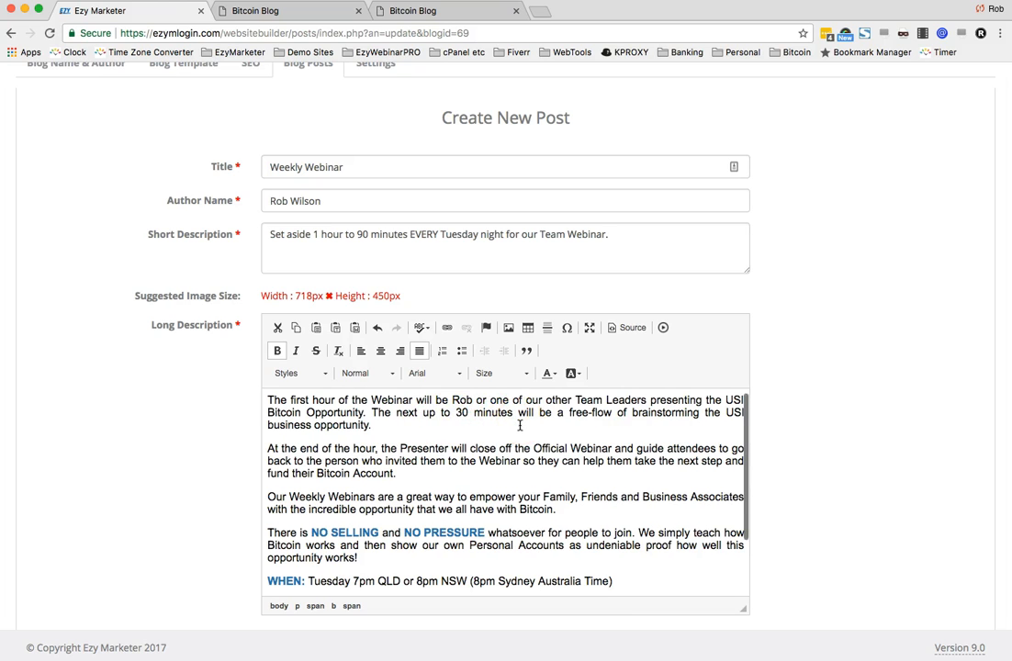
scroll(517, 549, "down", 1)
left_click(319, 415)
key("BackSpace")
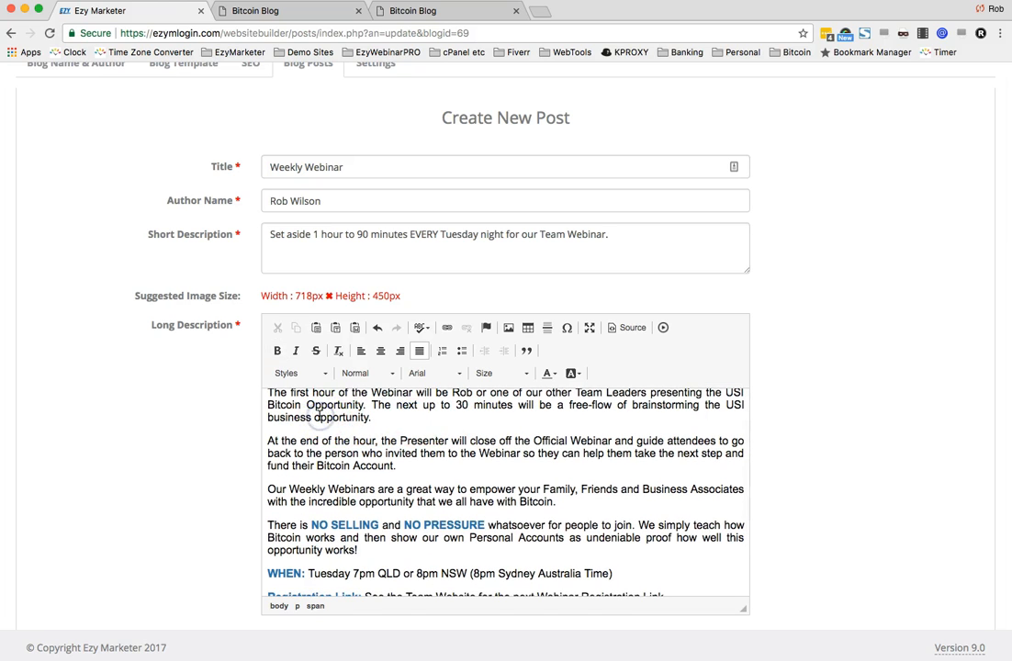
type("O")
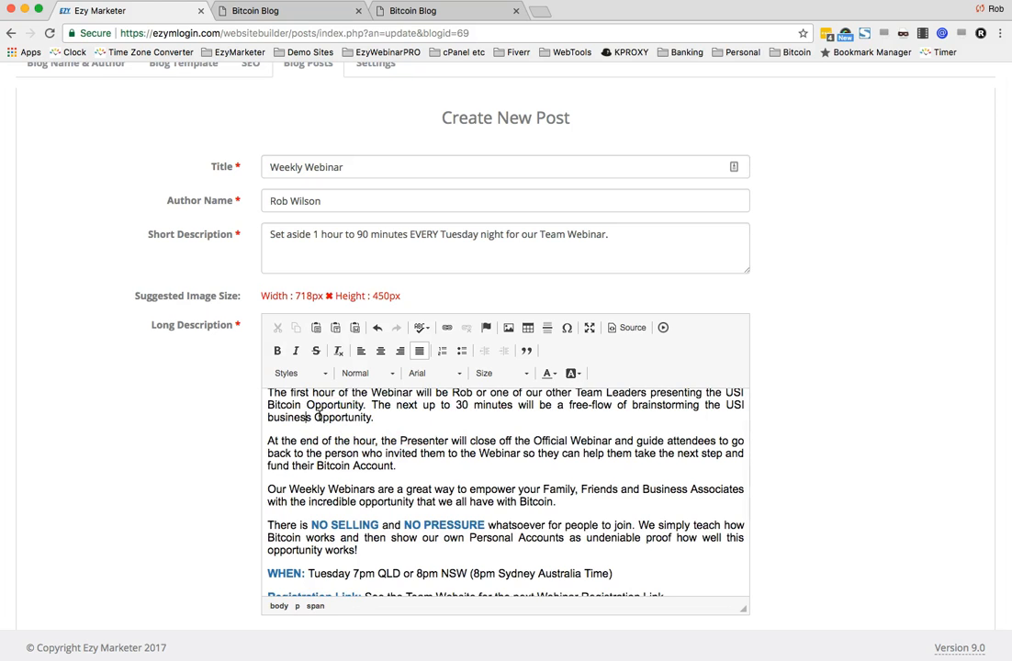
key("BackSpace")
type("B")
scroll(473, 468, "up", 1)
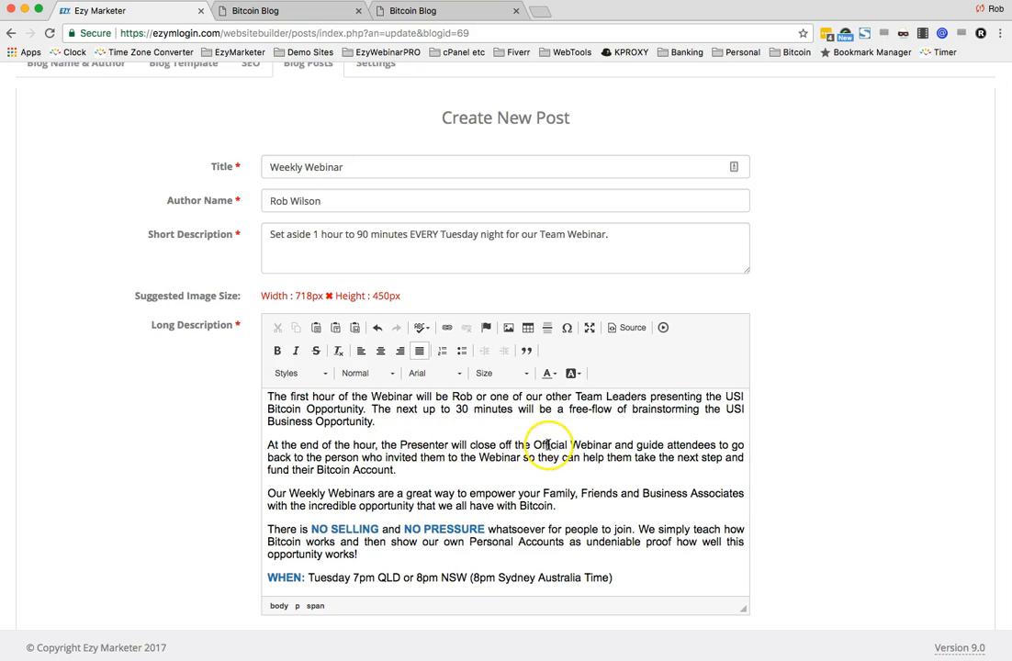
- Review the formatted long description text of the post
scroll(549, 447, "down", 1)
scroll(549, 445, "down", 1)
scroll(549, 445, "down", 1)
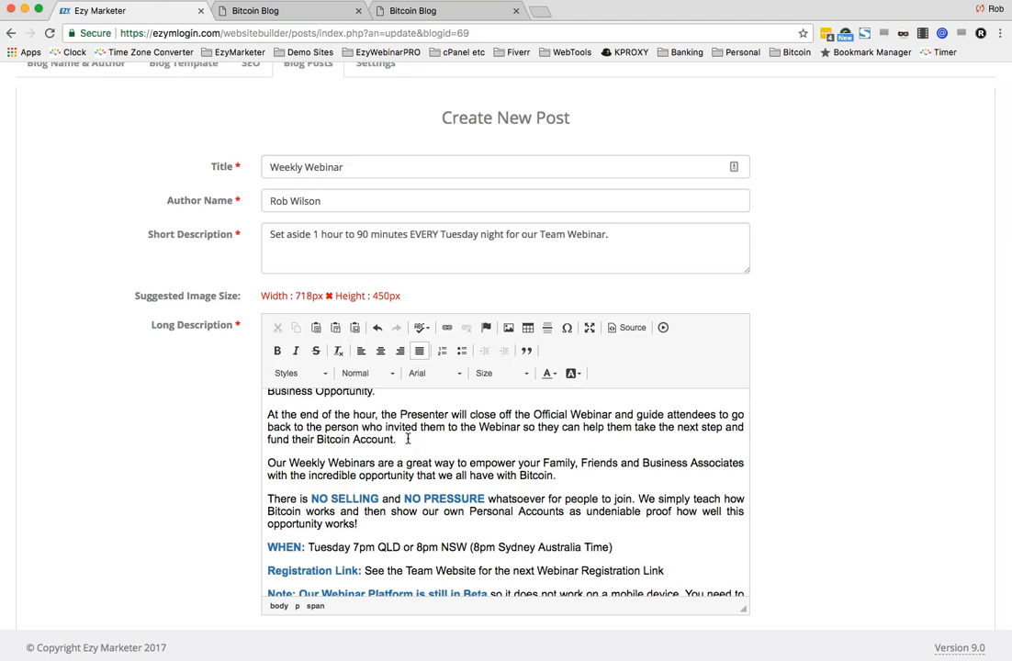
scroll(340, 464, "down", 1)
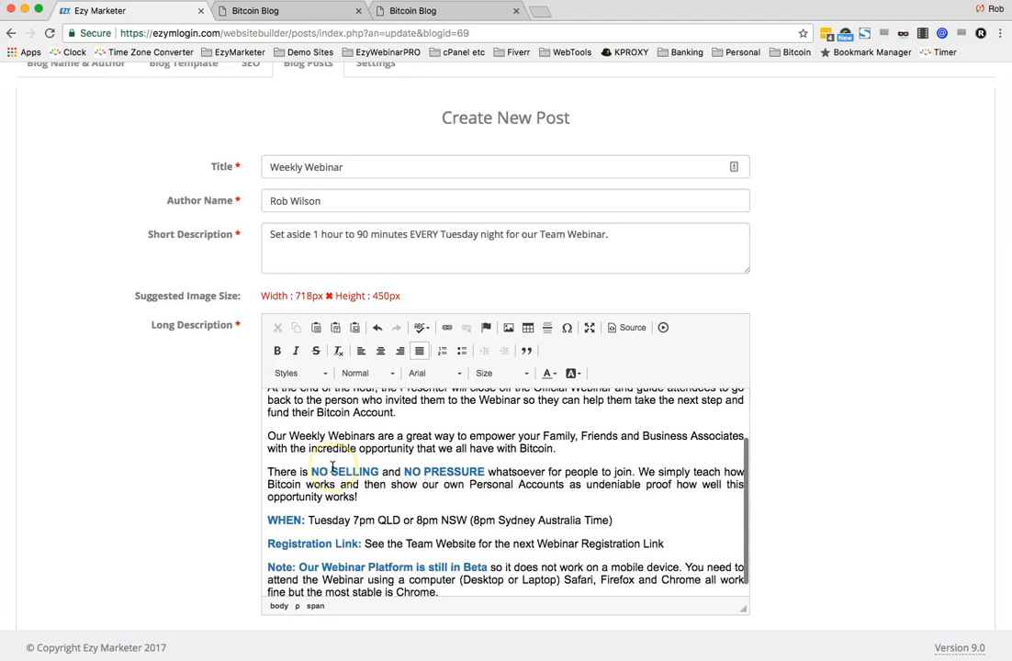
scroll(332, 469, "down", 1)
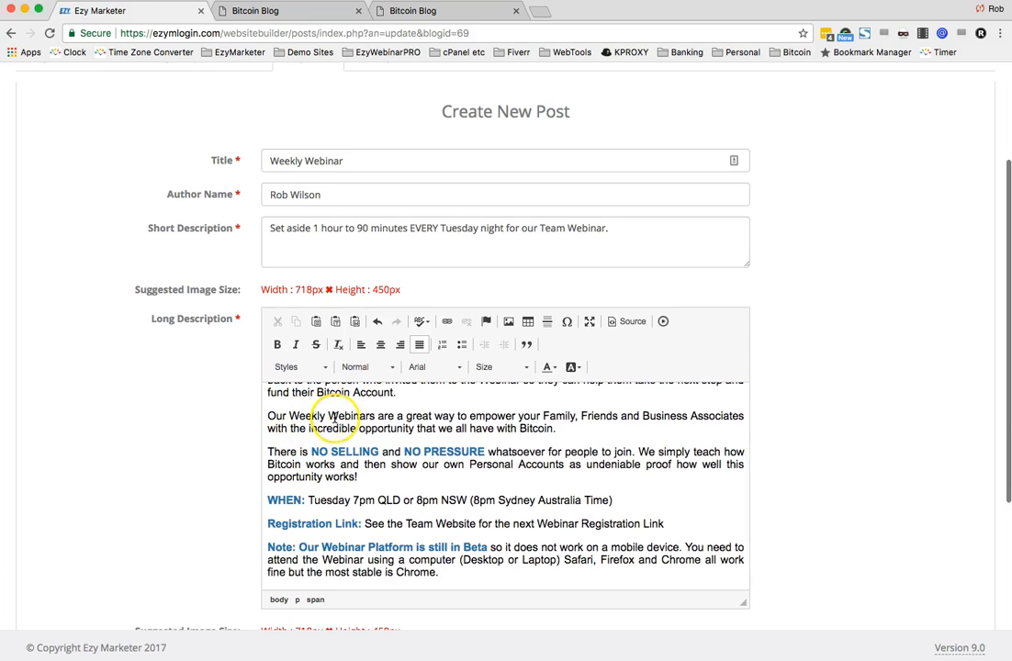
left_click(564, 428)
left_click(679, 462)
scroll(679, 461, "down", 2)
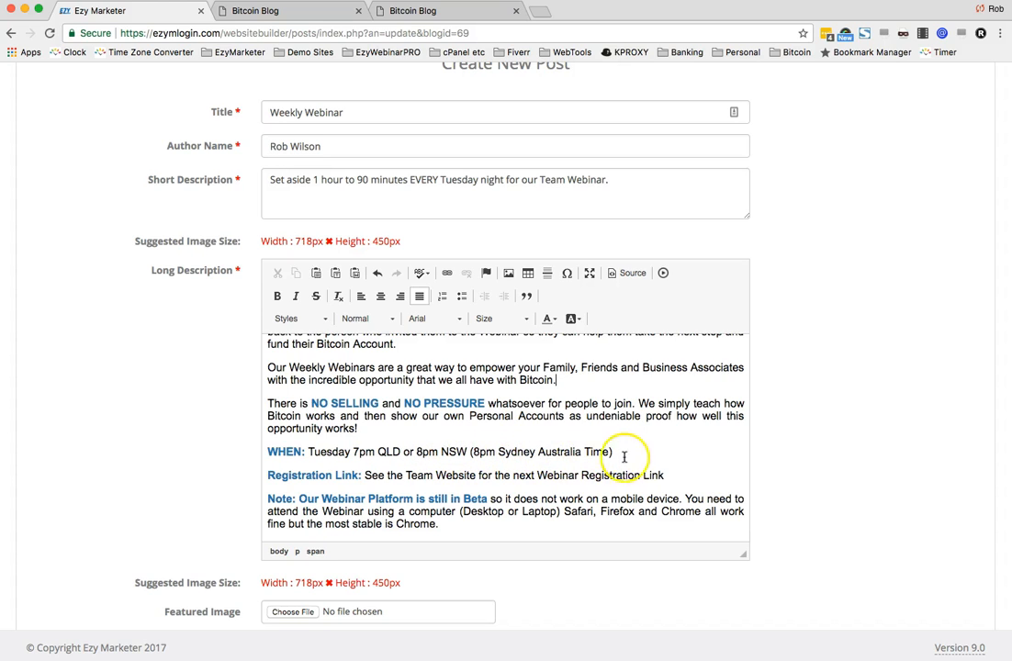
left_click(632, 452)
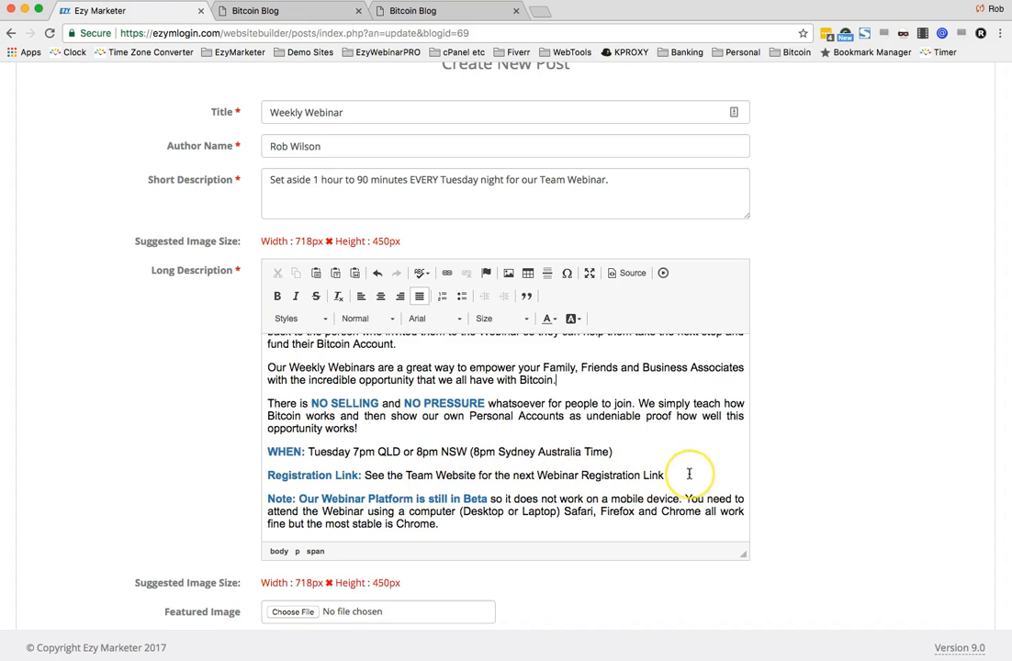
- Set the post's featured image to 4_Webinar.png
scroll(688, 474, "down", 1)
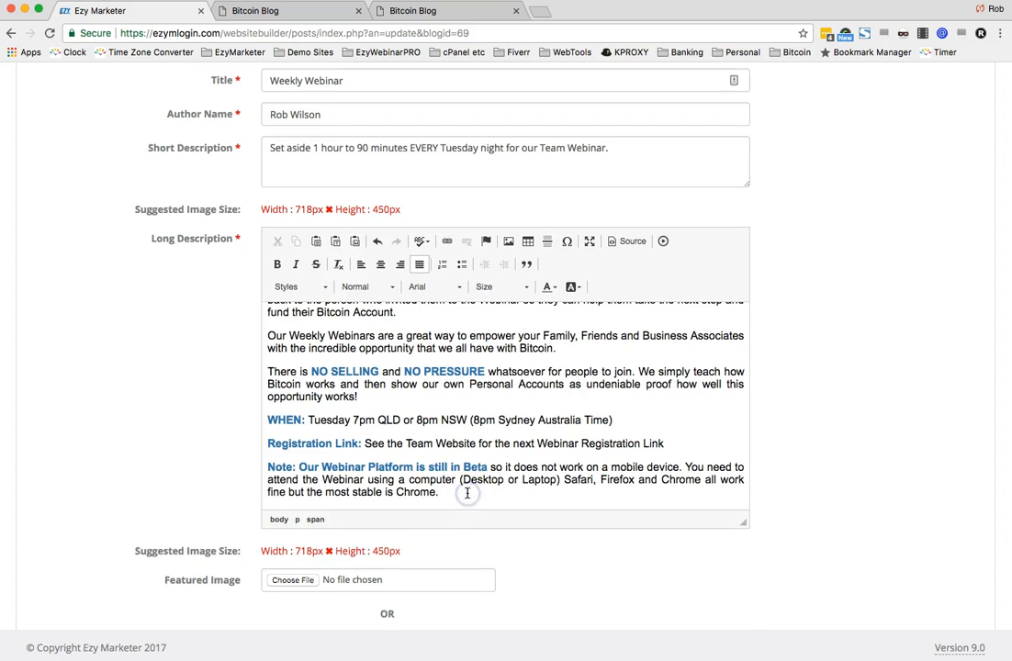
scroll(466, 493, "down", 5)
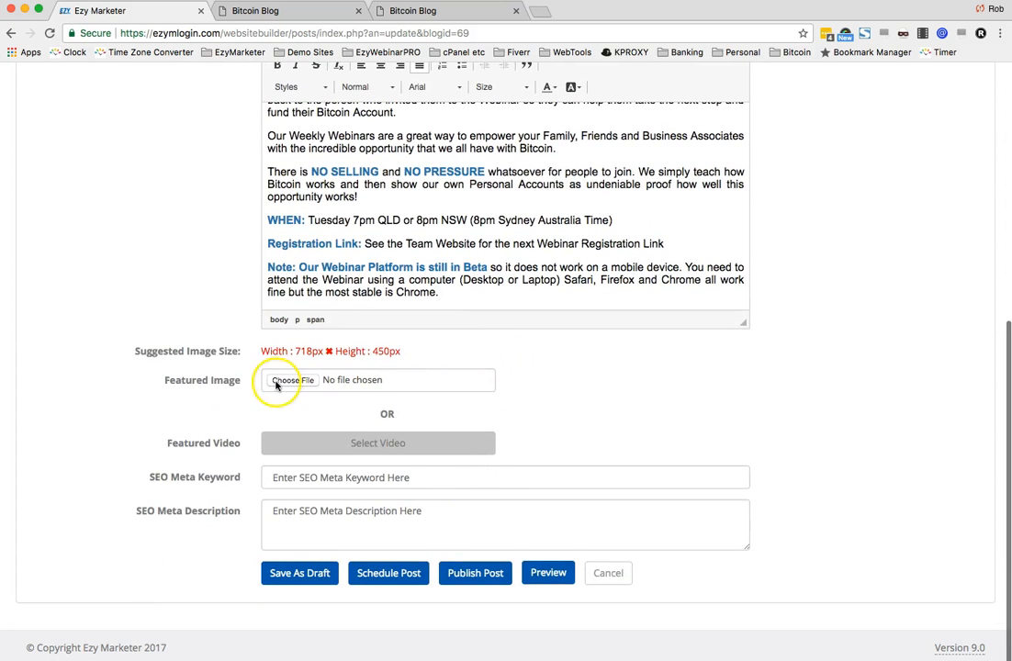
left_click(285, 384)
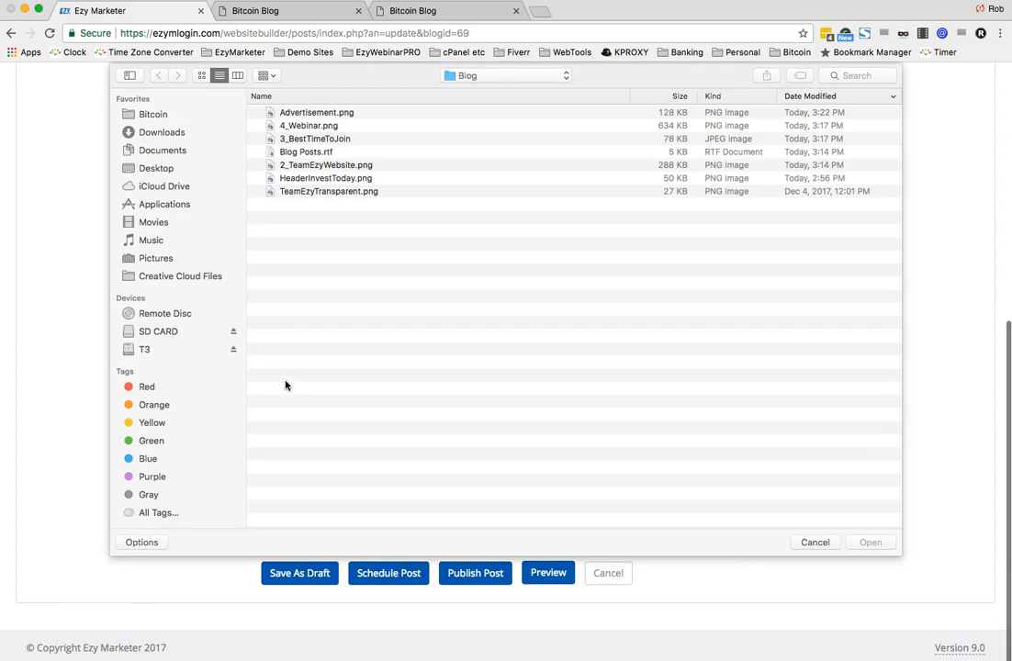
double_click(309, 125)
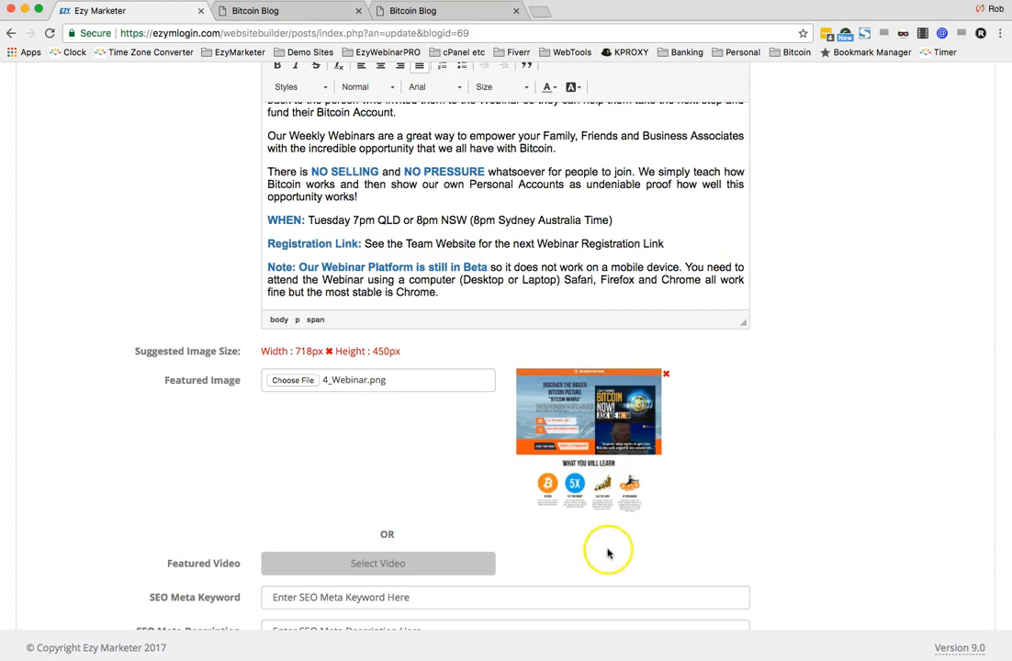
scroll(592, 451, "down", 3)
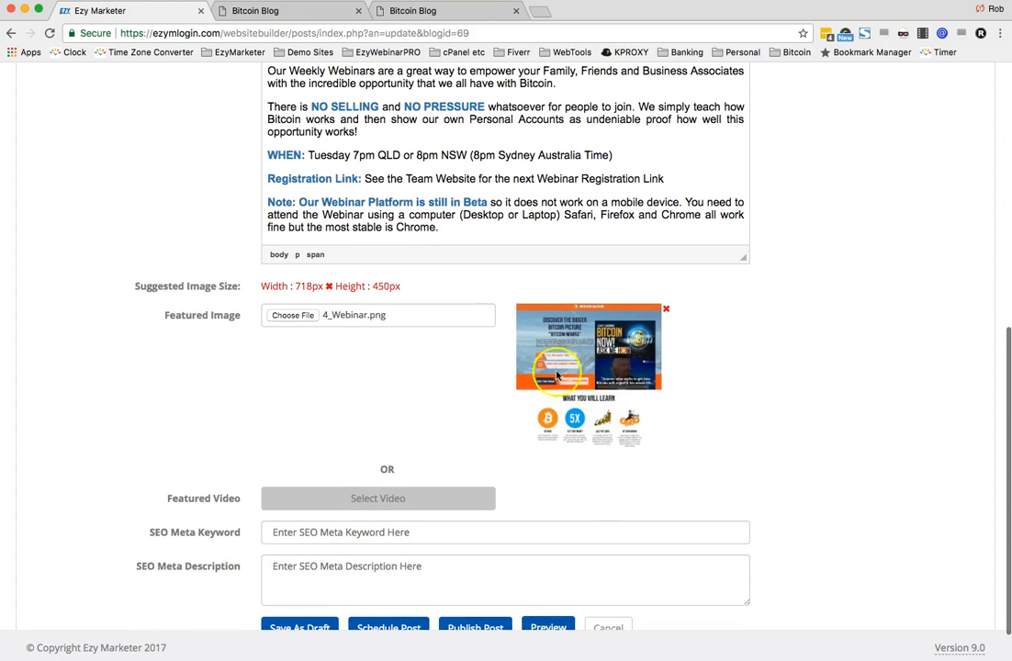
scroll(551, 456, "down", 1)
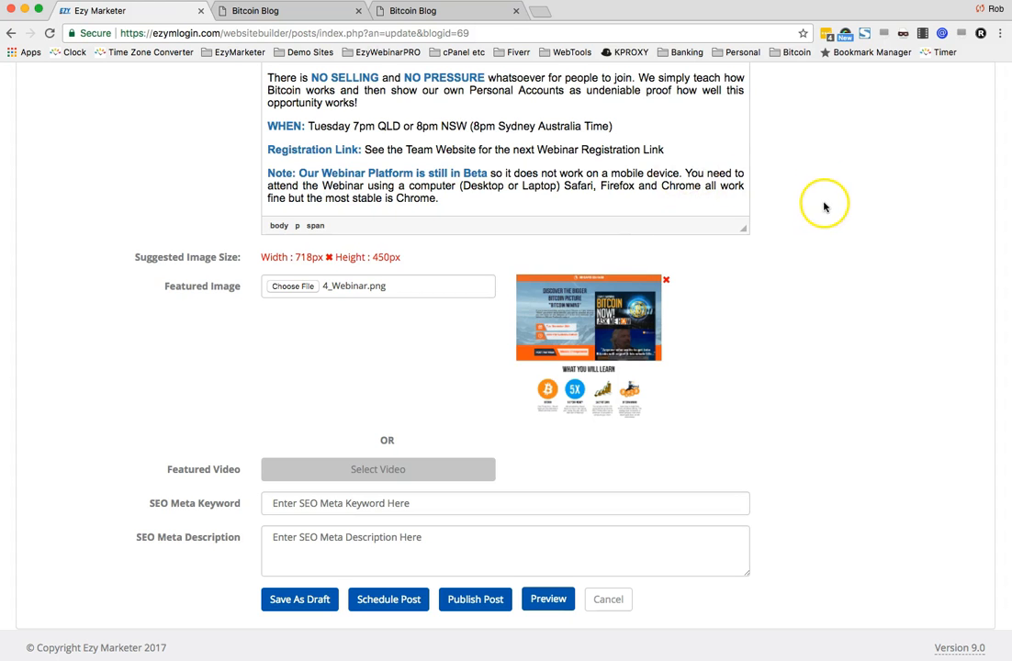
scroll(825, 208, "up", 3)
scroll(642, 225, "up", 3)
scroll(407, 215, "down", 3)
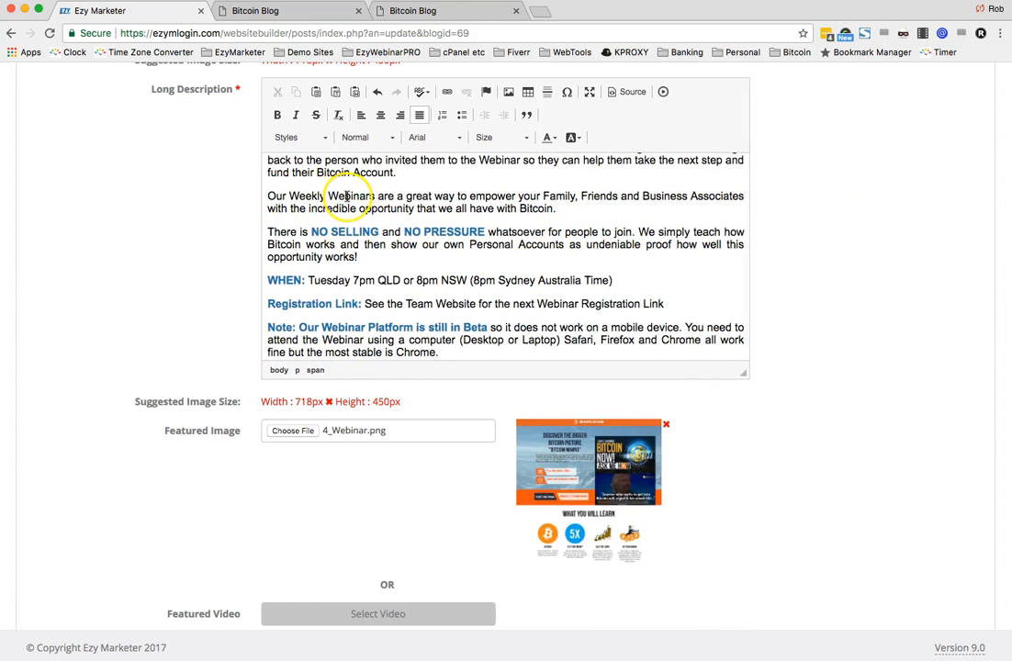
left_click_drag(376, 195, 243, 196)
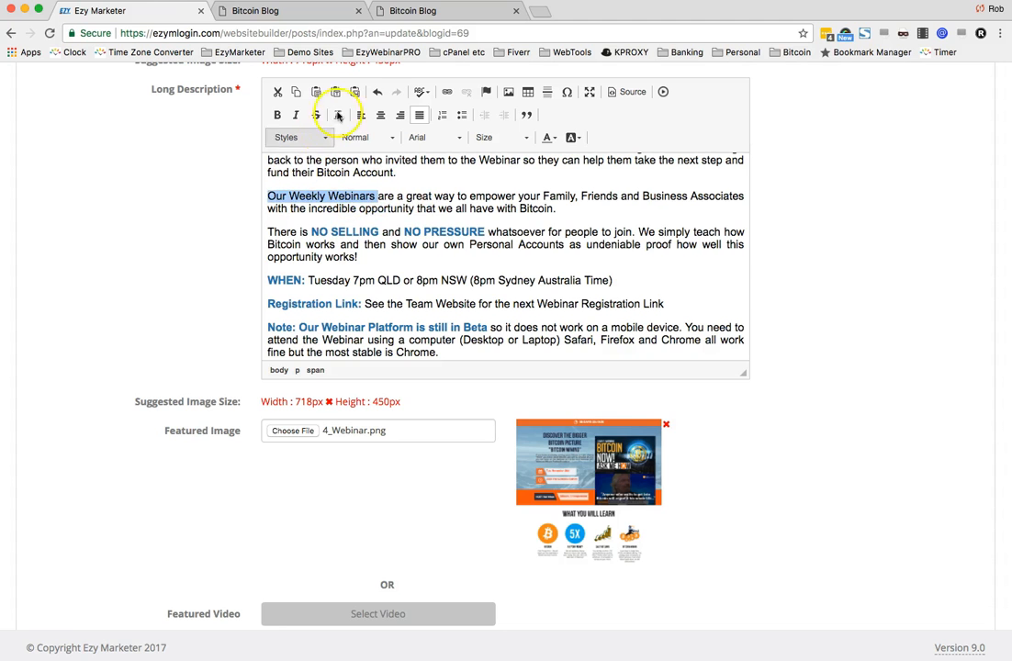
left_click(446, 94)
left_click(434, 410)
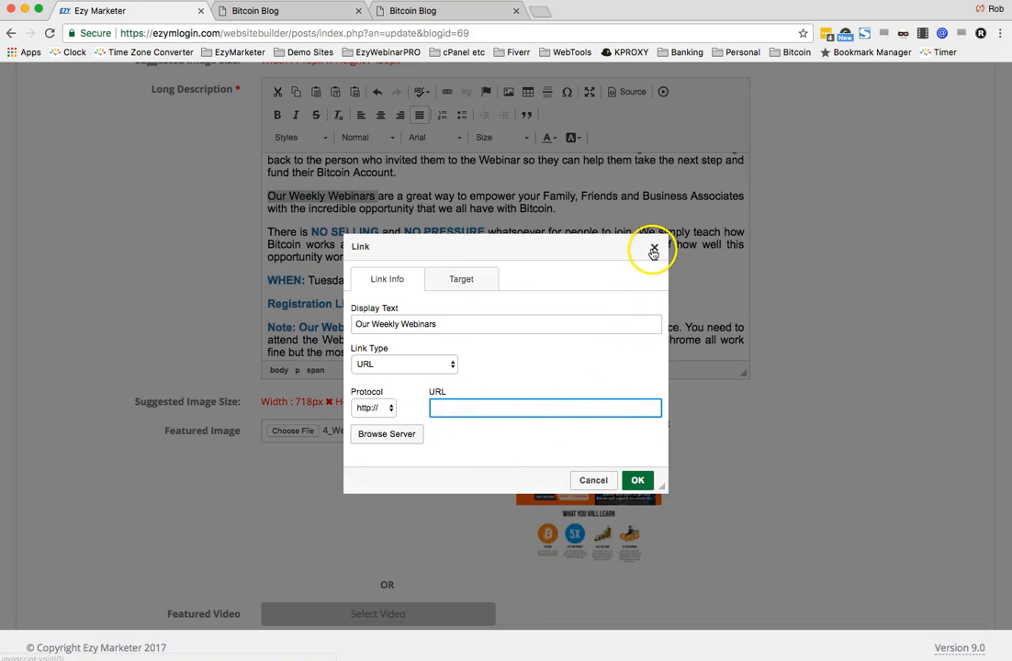
left_click(593, 480)
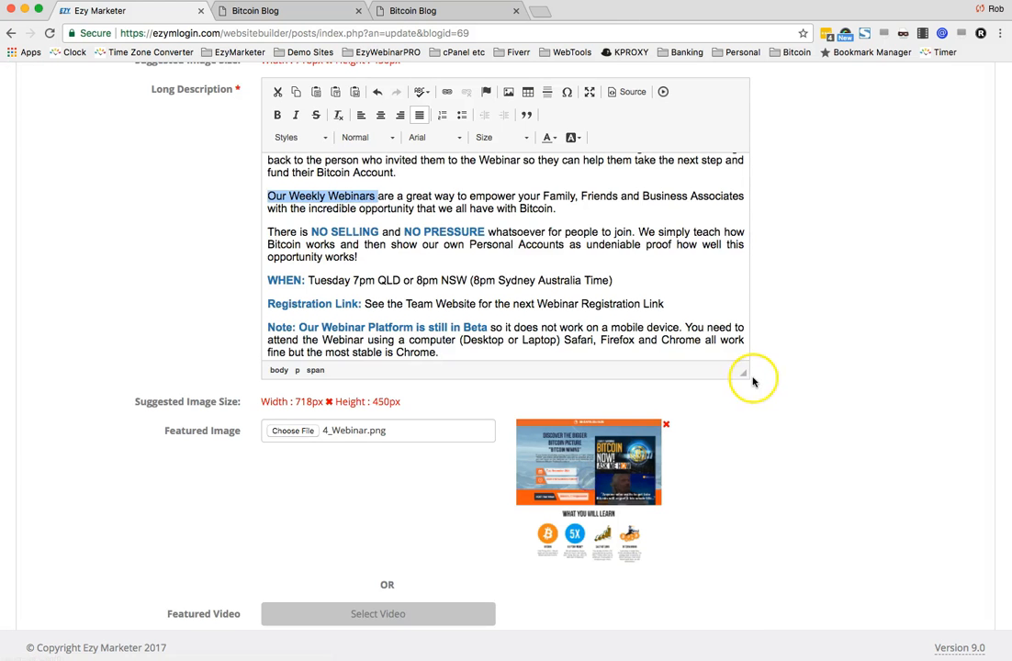
left_click(623, 246)
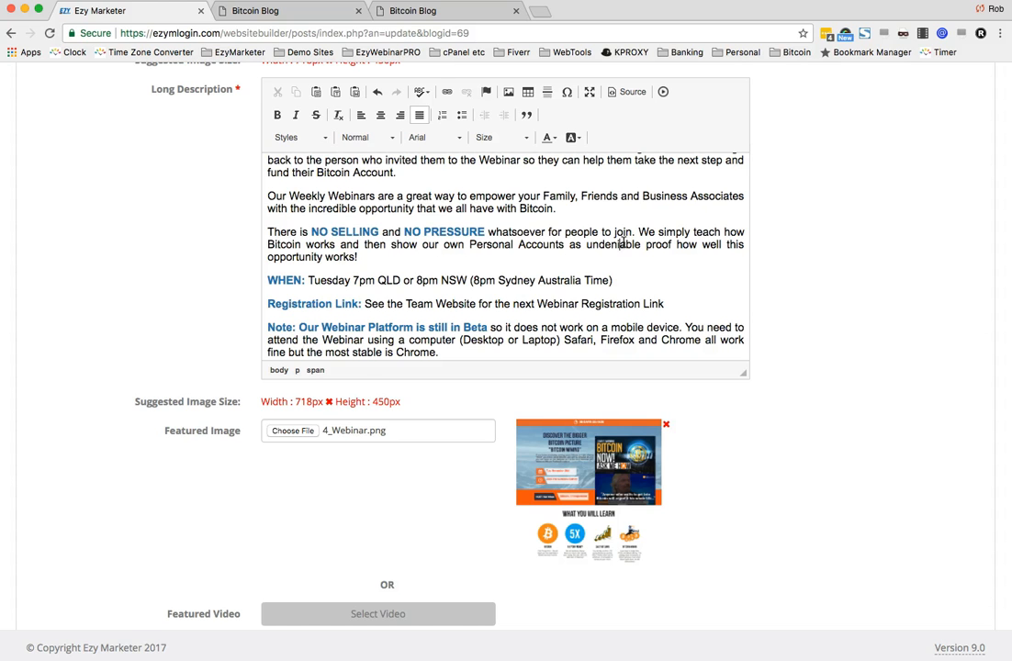
- Publish the Weekly Webinar post
scroll(752, 361, "down", 5)
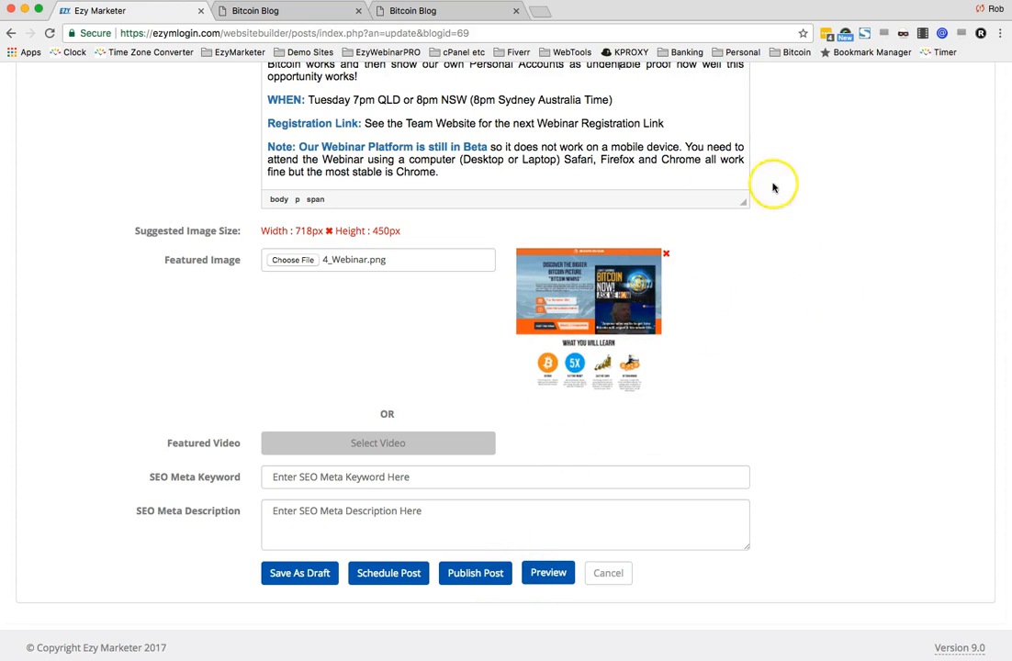
left_click(476, 573)
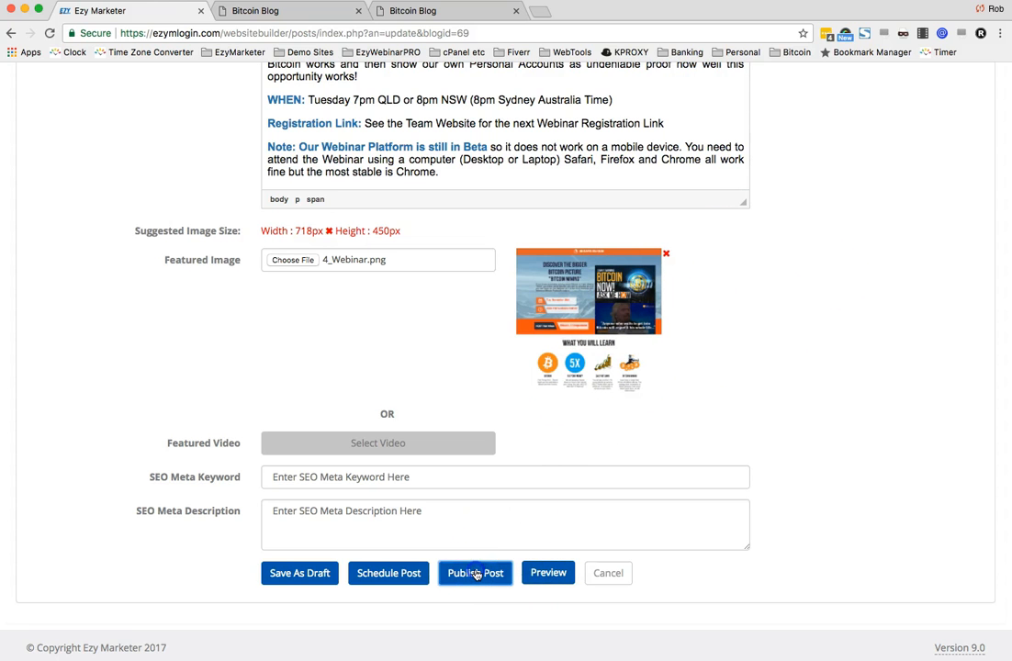
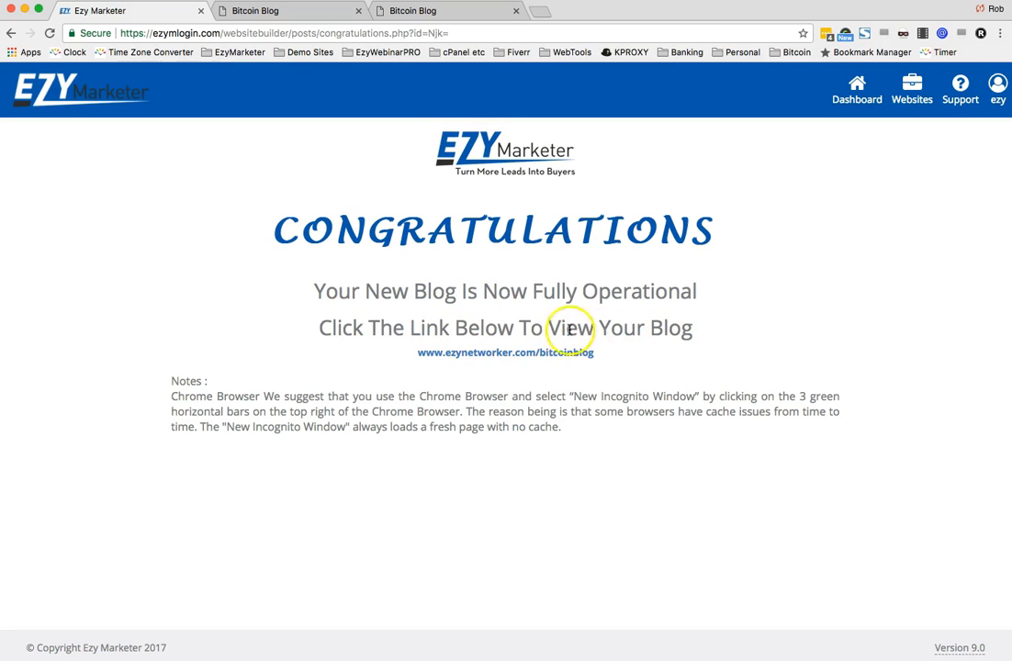
- Open the published blog from the congratulations link and compare its home page across the open blog tabs
left_click(527, 356)
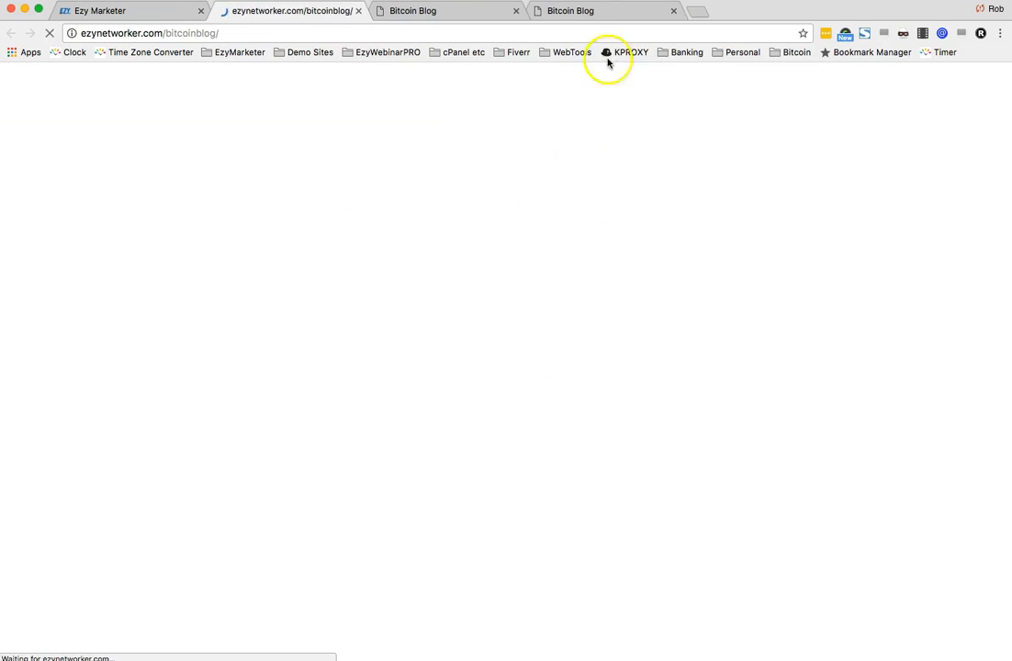
left_click(587, 11)
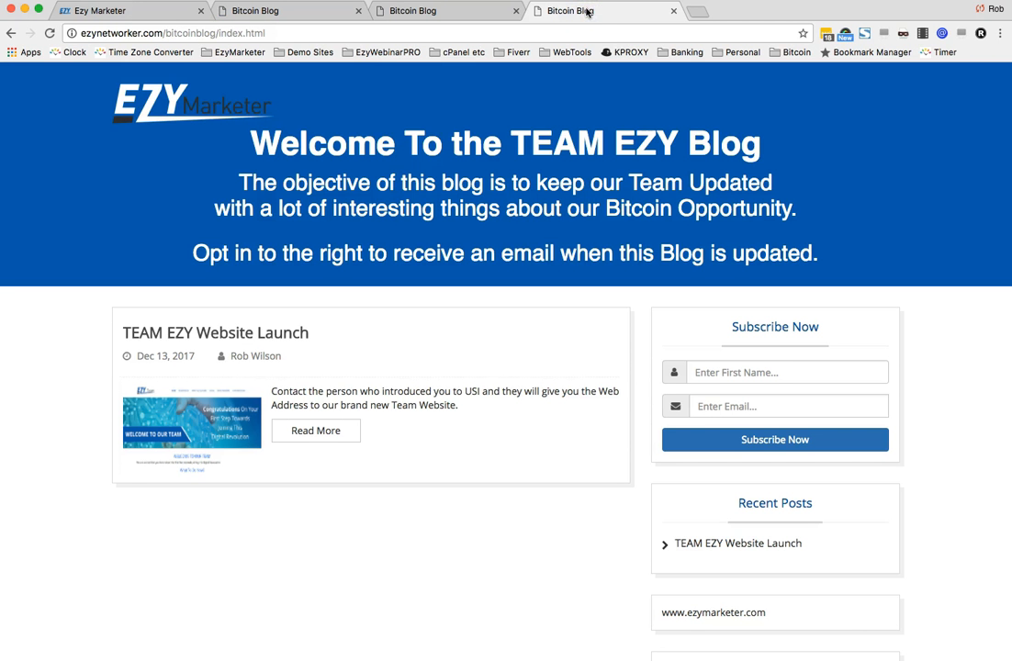
scroll(558, 368, "down", 2)
scroll(551, 383, "up", 2)
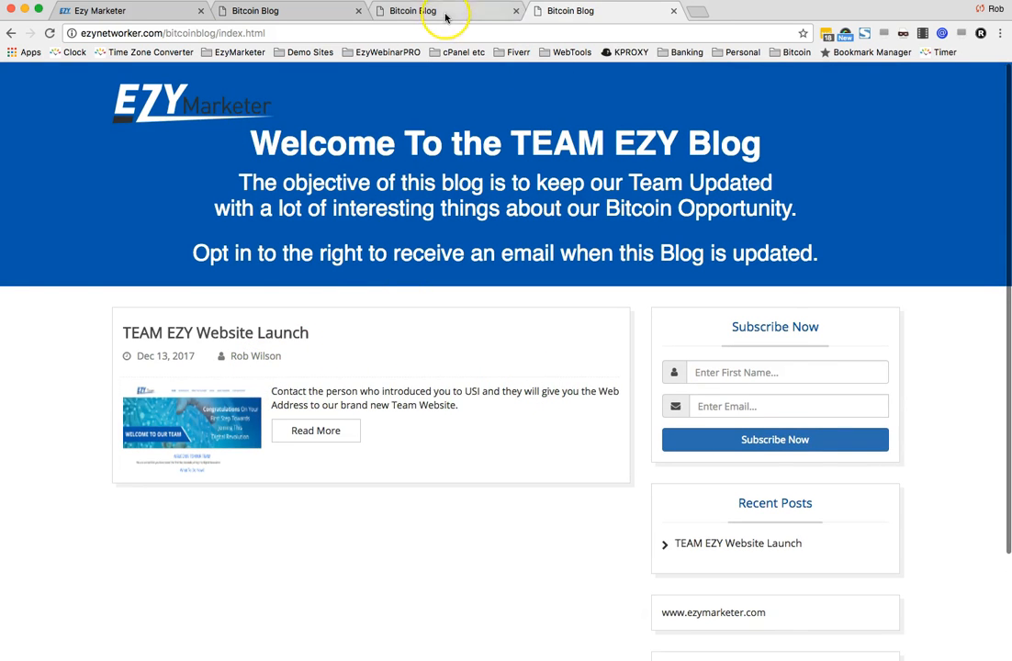
left_click(445, 13)
scroll(463, 456, "down", 3)
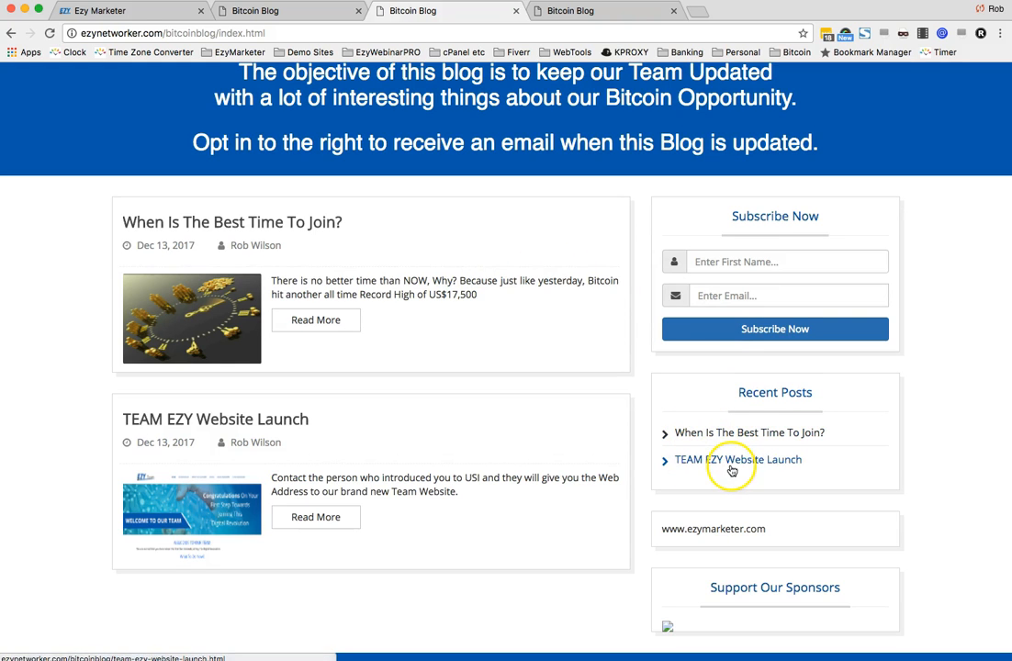
scroll(684, 470, "up", 2)
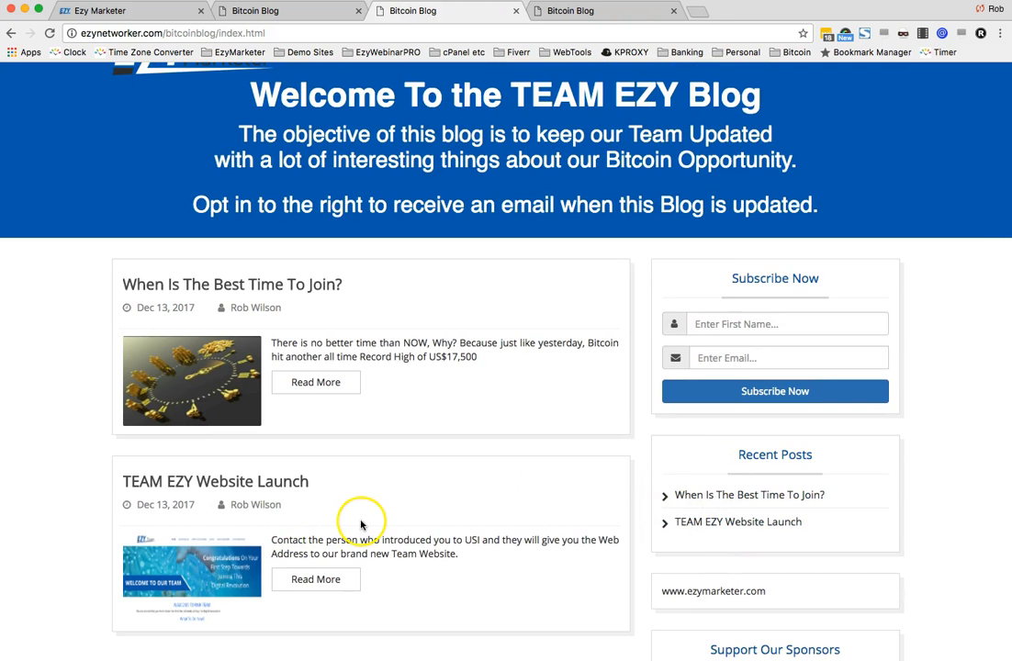
scroll(353, 486, "up", 2)
left_click(286, 14)
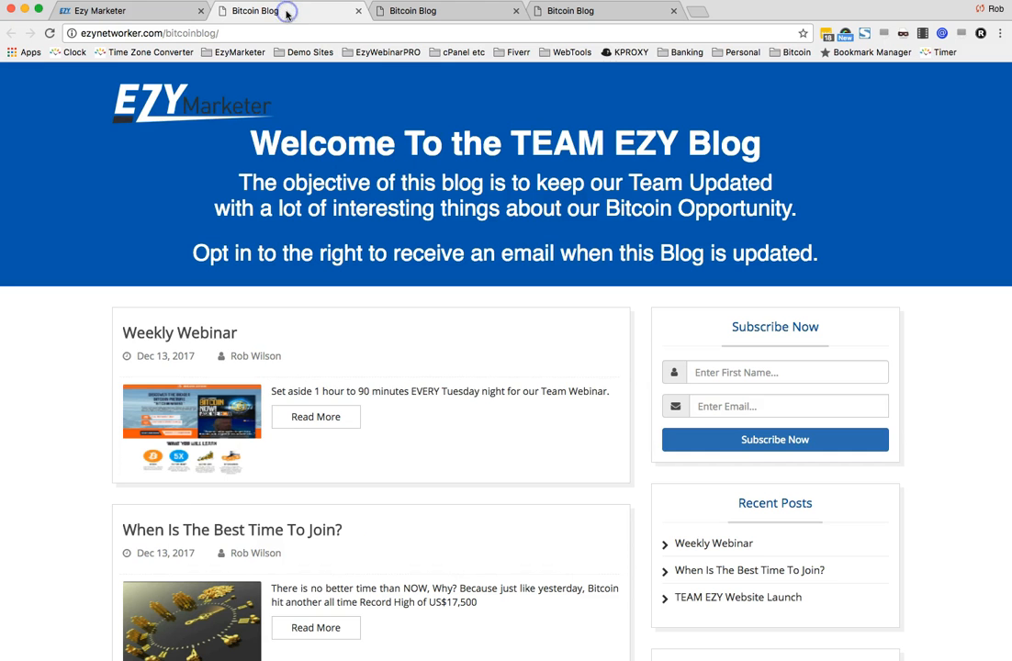
scroll(526, 368, "down", 5)
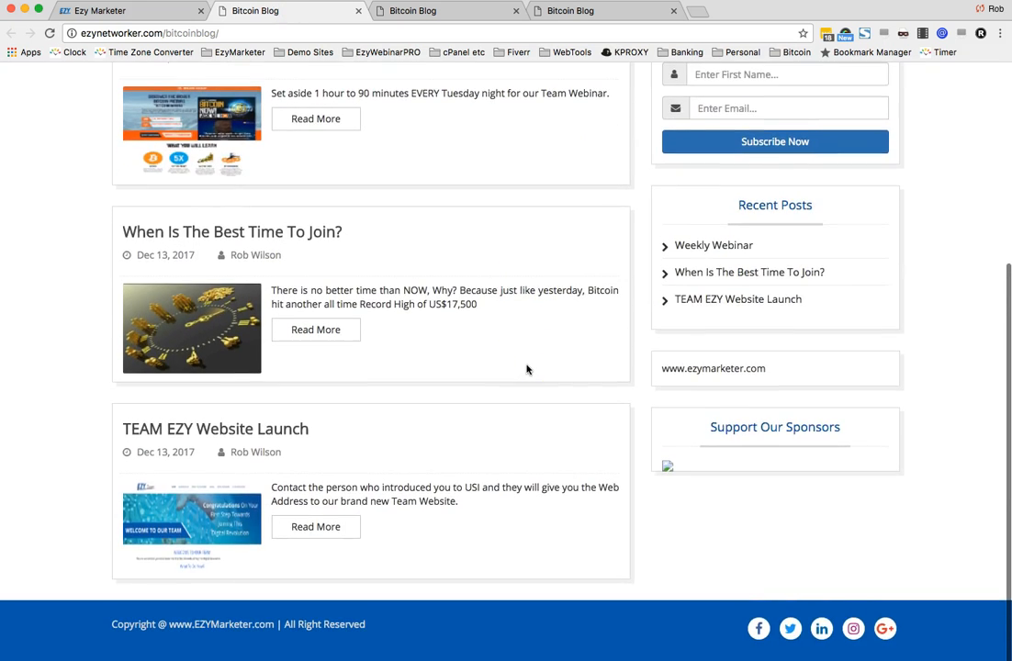
scroll(454, 461, "up", 3)
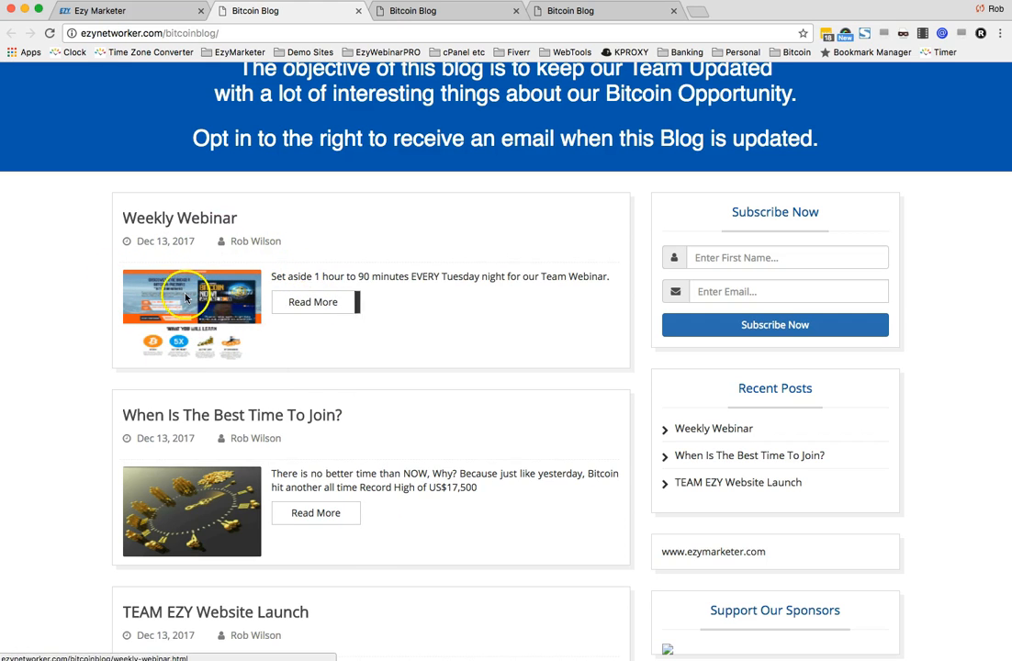
- Open the Weekly Webinar post from the blog home page and read through the published post
left_click(306, 308)
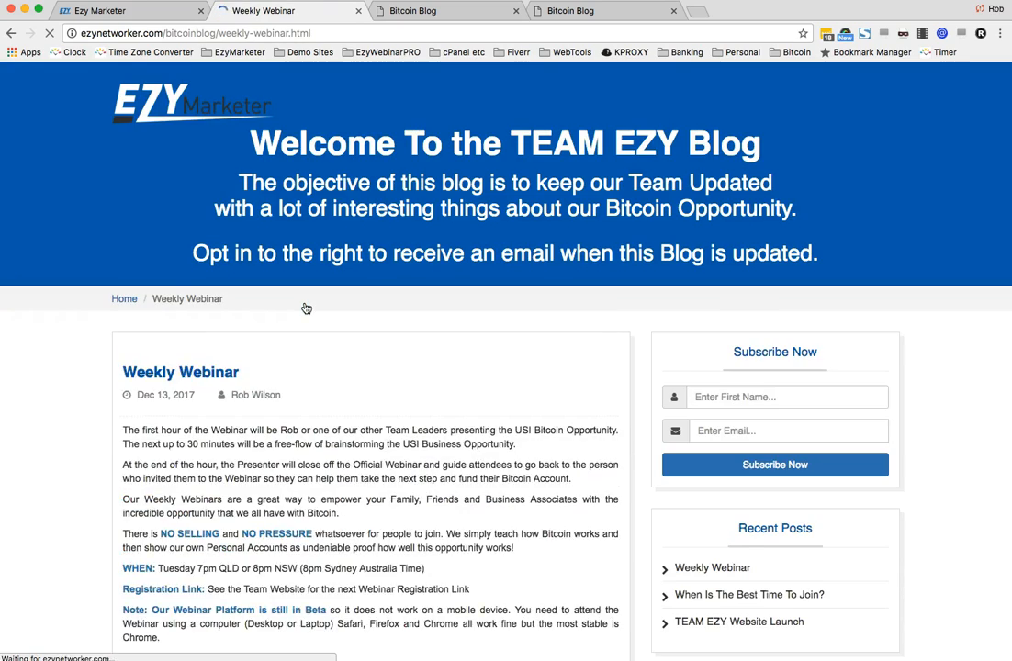
scroll(348, 353, "down", 5)
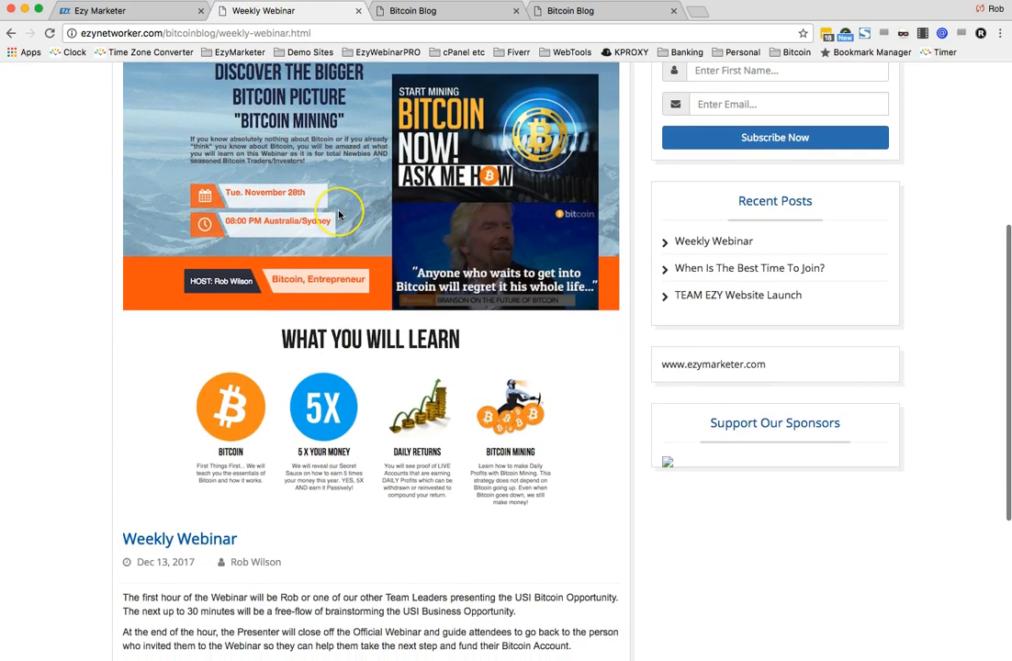
scroll(343, 220, "up", 2)
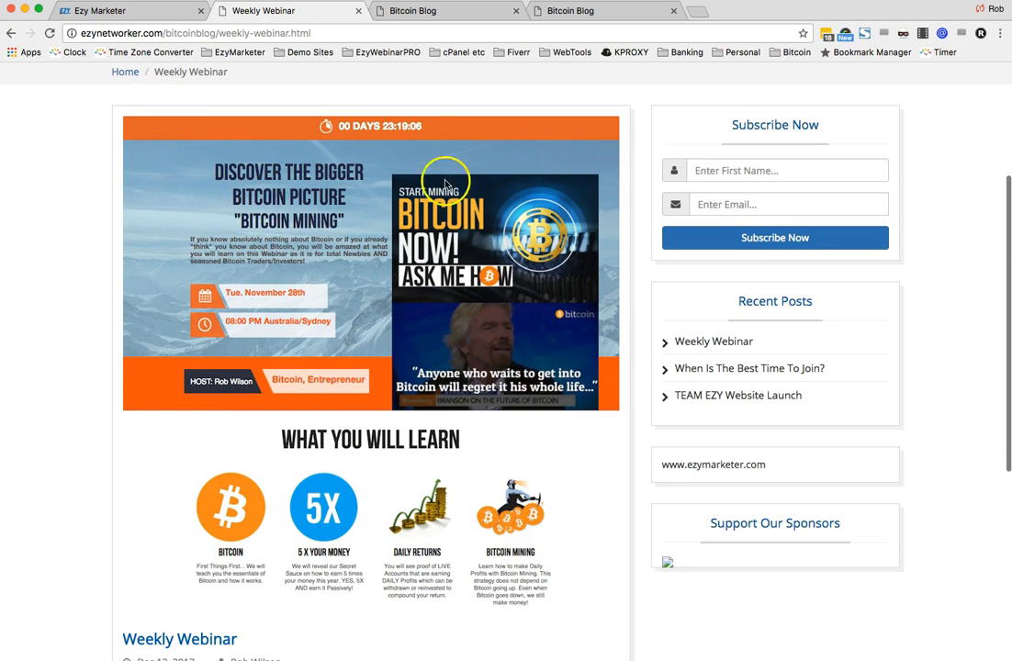
scroll(380, 336, "down", 3)
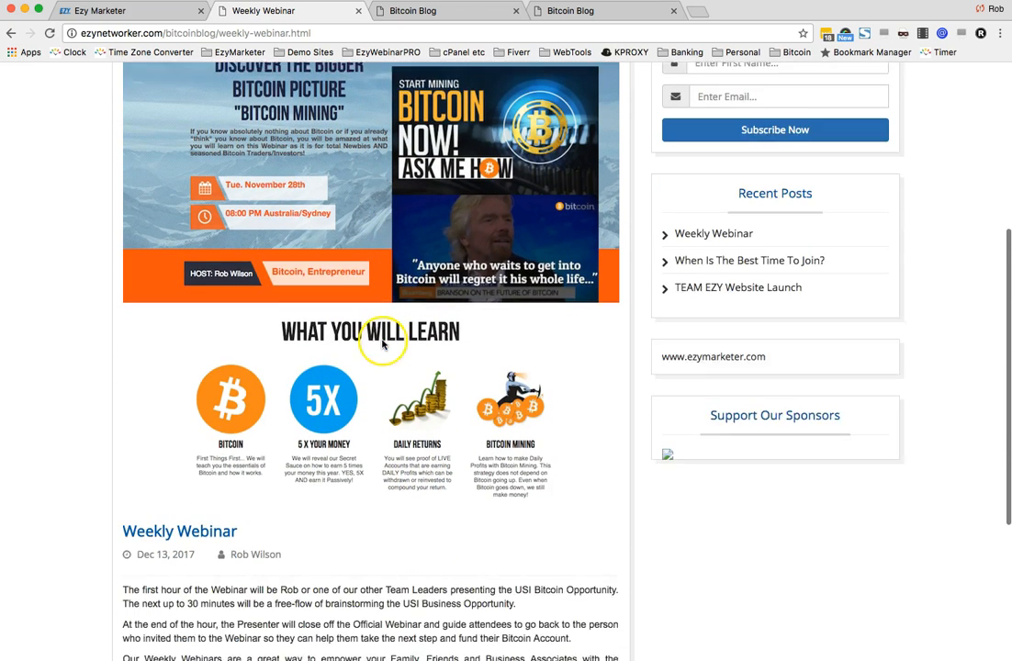
left_click(452, 486)
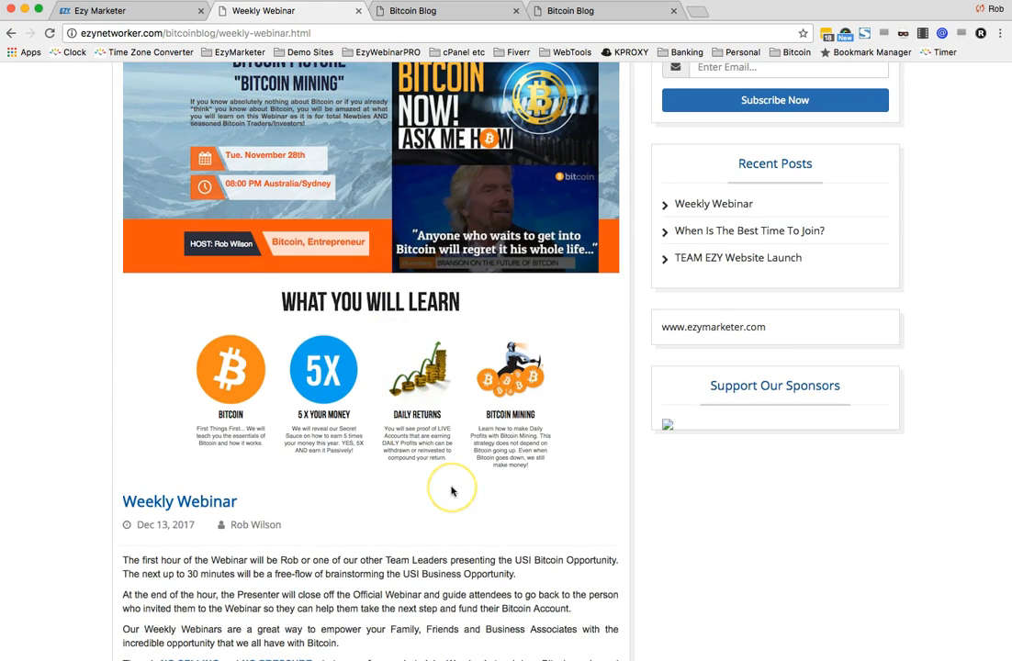
scroll(451, 489, "up", 3)
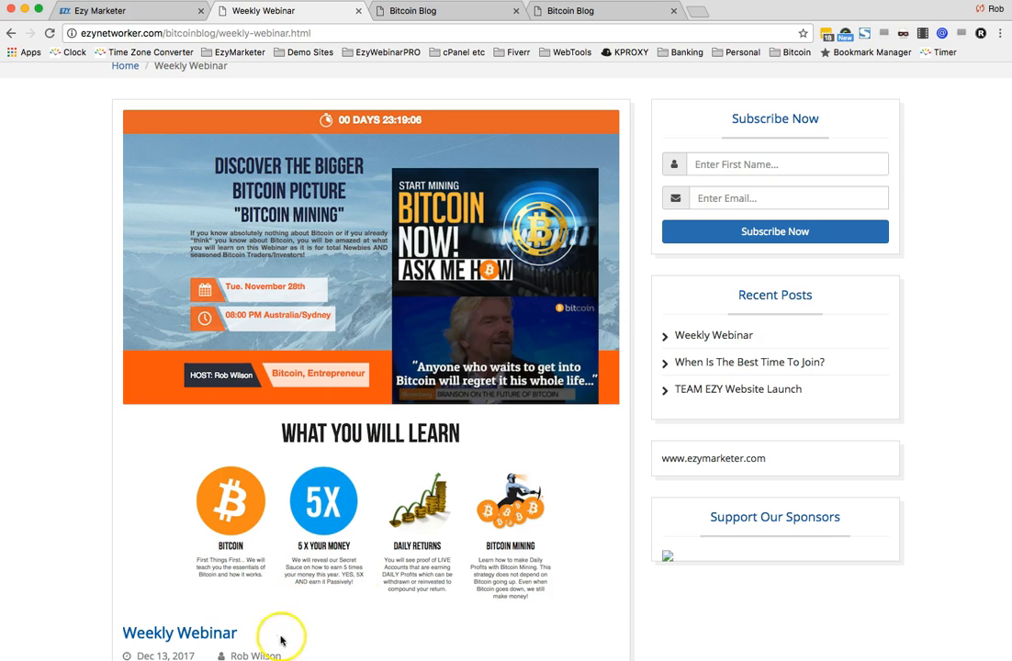
scroll(413, 543, "down", 2)
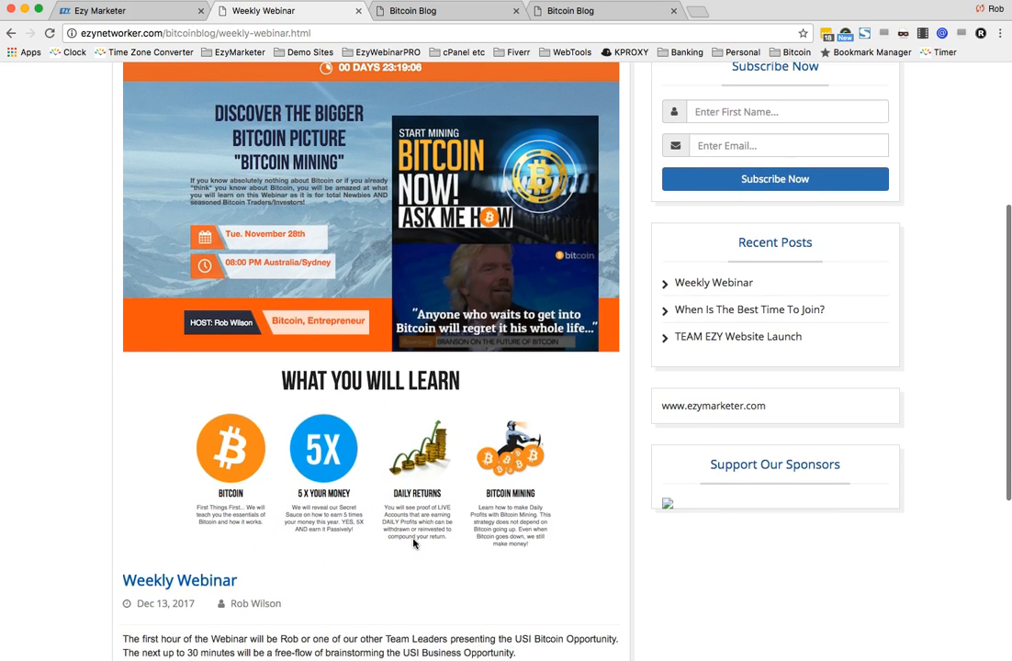
scroll(414, 543, "down", 1)
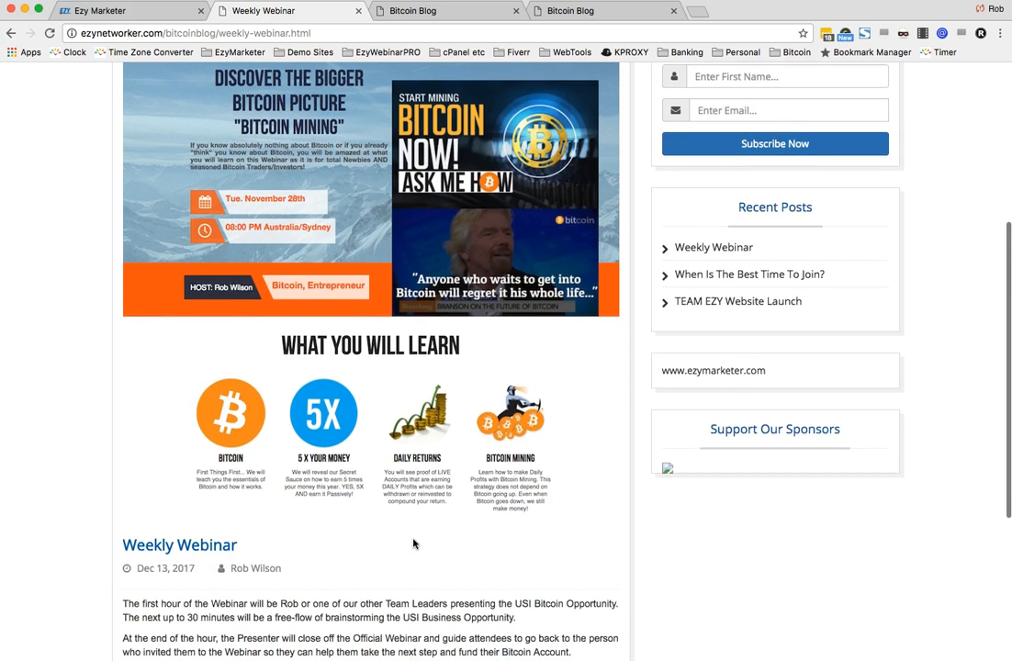
scroll(414, 543, "down", 6)
scroll(314, 435, "down", 2)
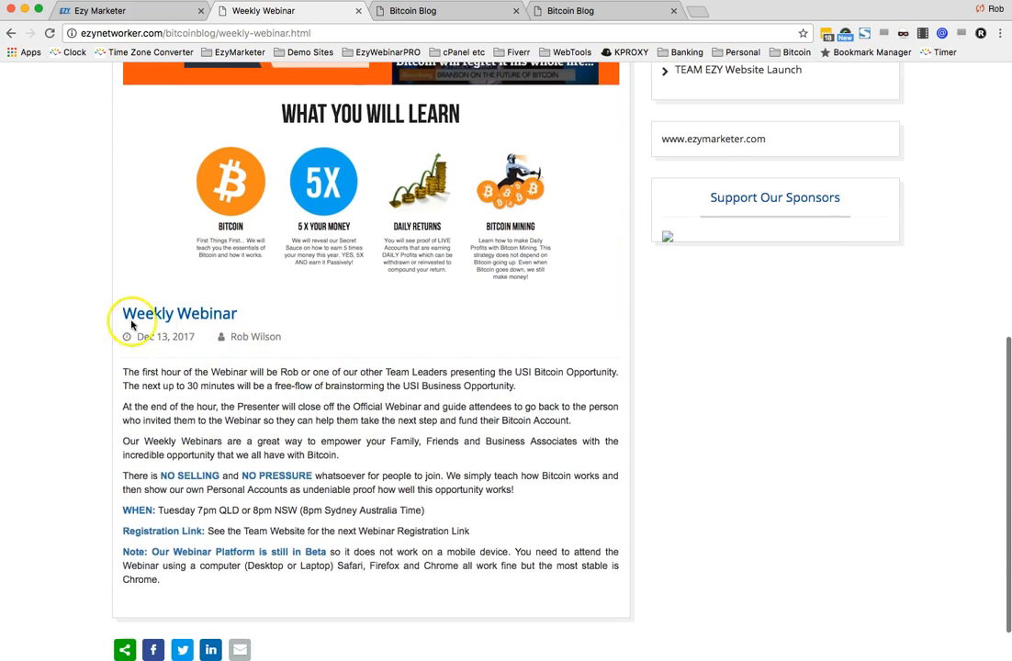
scroll(392, 390, "down", 2)
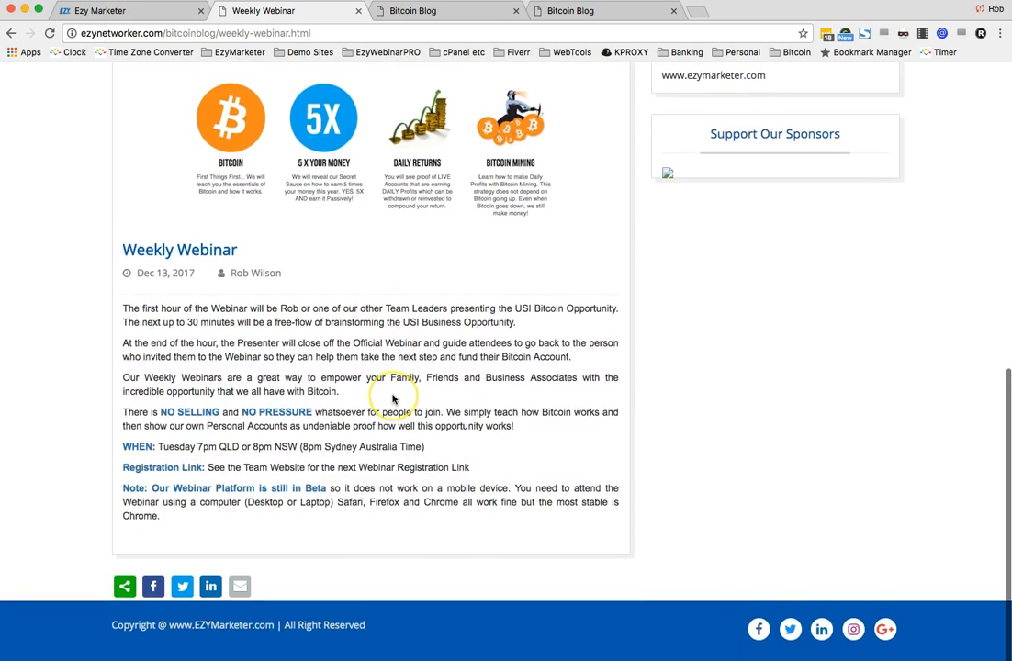
scroll(392, 391, "up", 11)
scroll(392, 390, "up", 3)
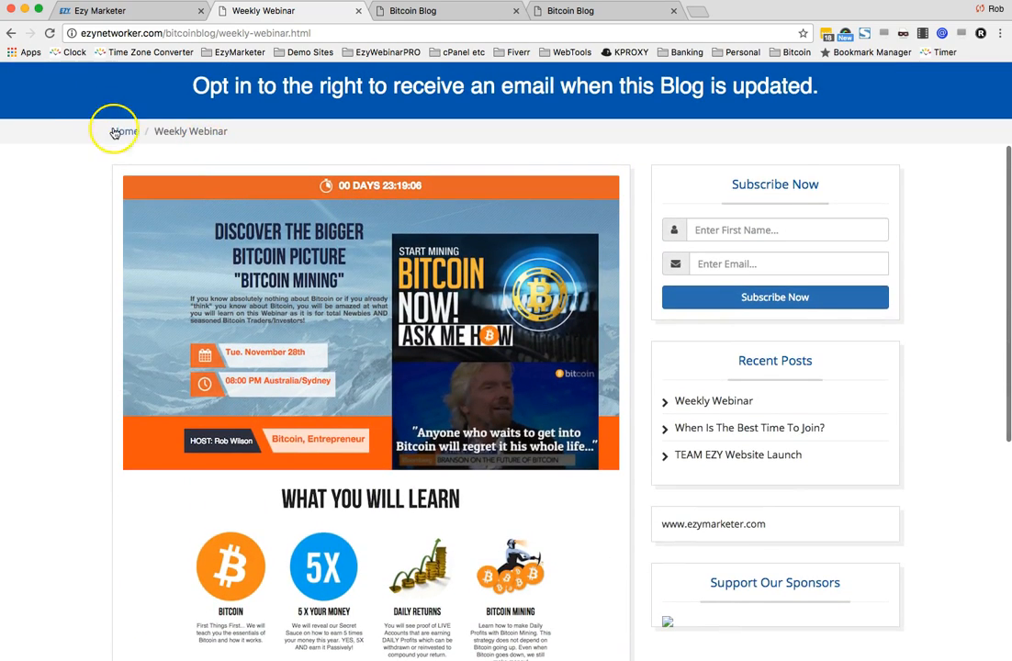
- Return to the blog home page and review the list of published posts and recent posts
left_click(123, 131)
scroll(450, 463, "down", 3)
scroll(458, 465, "down", 1)
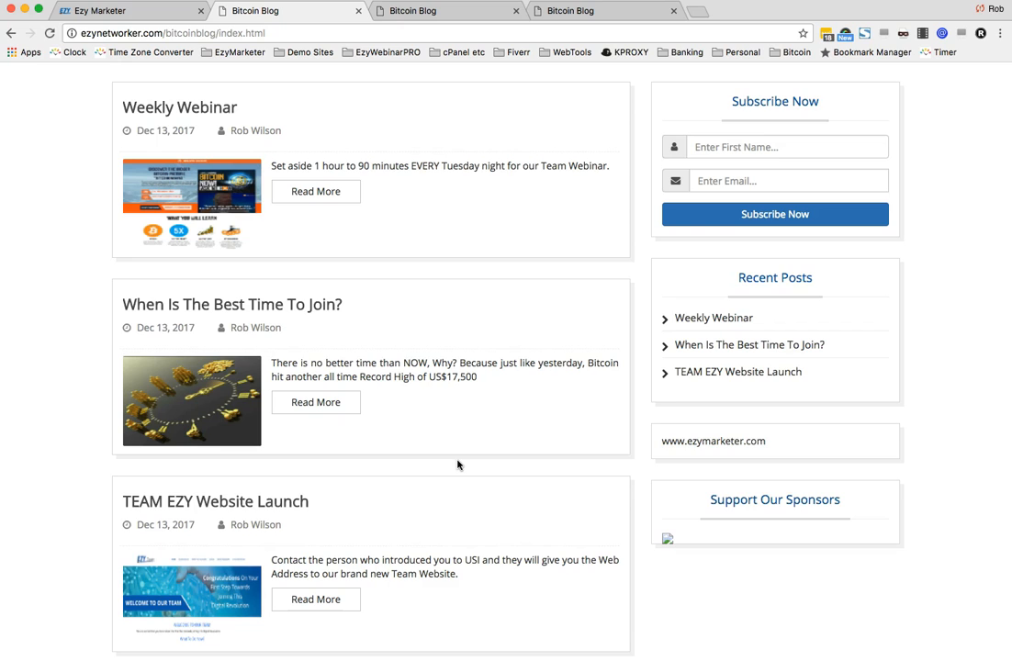
left_click(460, 459)
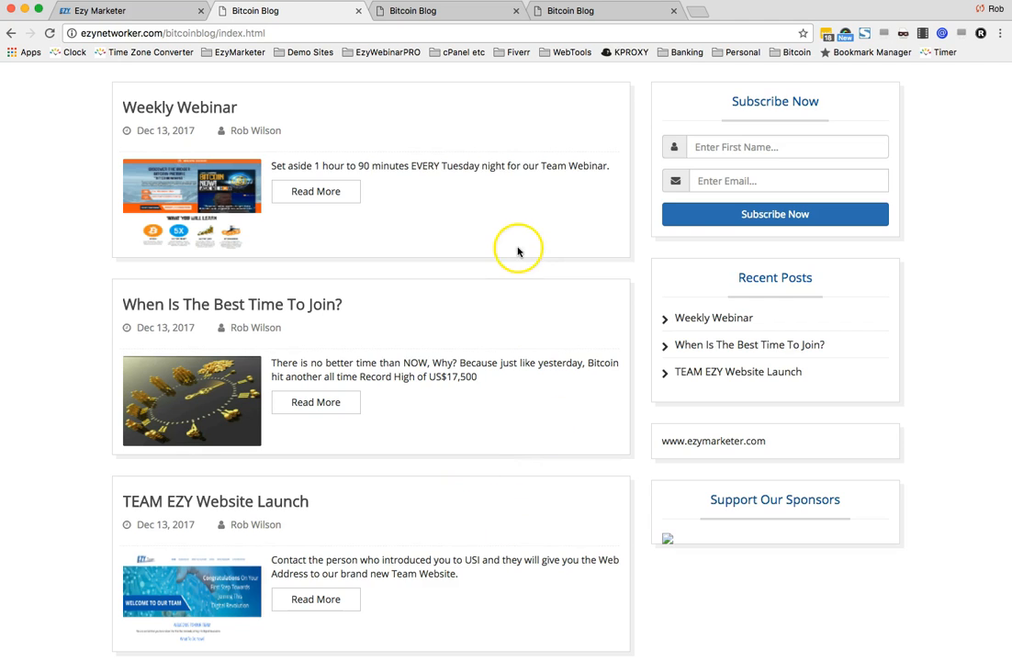
scroll(517, 248, "up", 3)
scroll(496, 241, "down", 5)
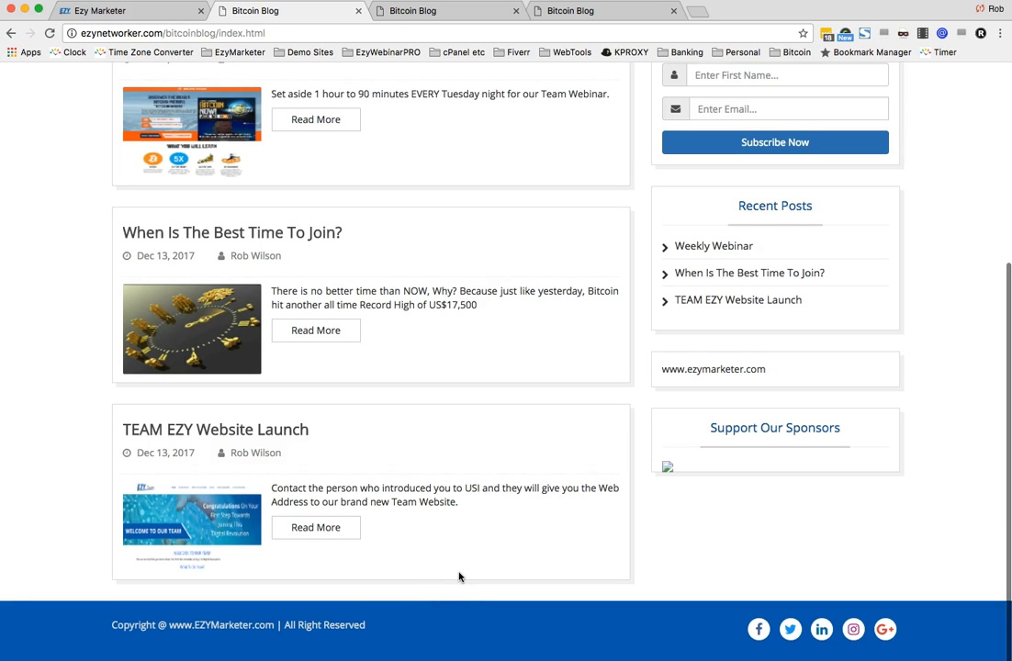
scroll(459, 576, "up", 3)
scroll(459, 577, "up", 6)
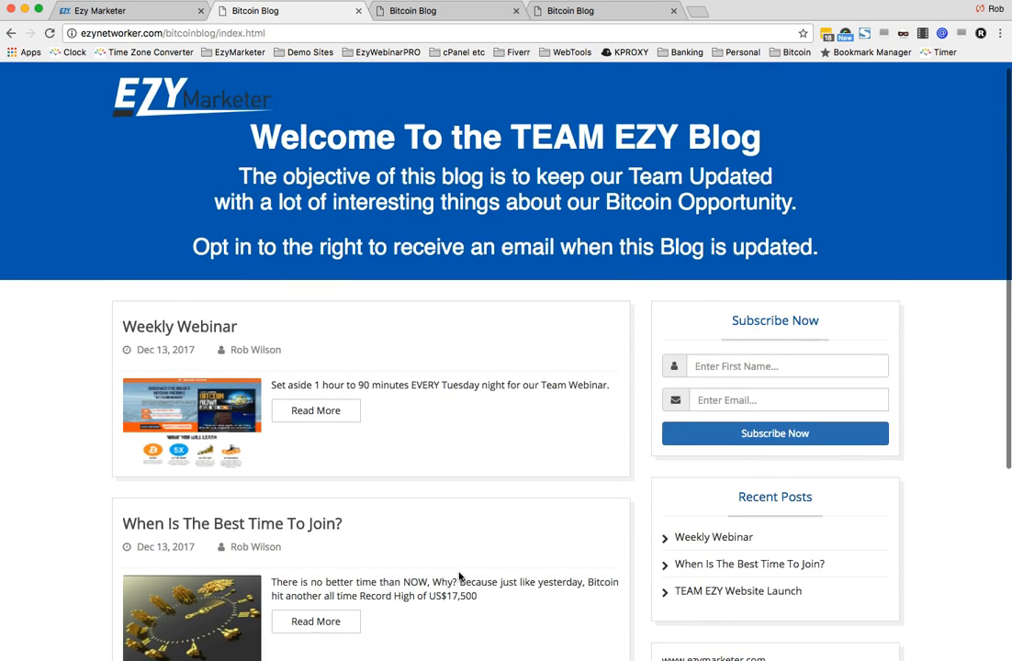
left_click(450, 558)
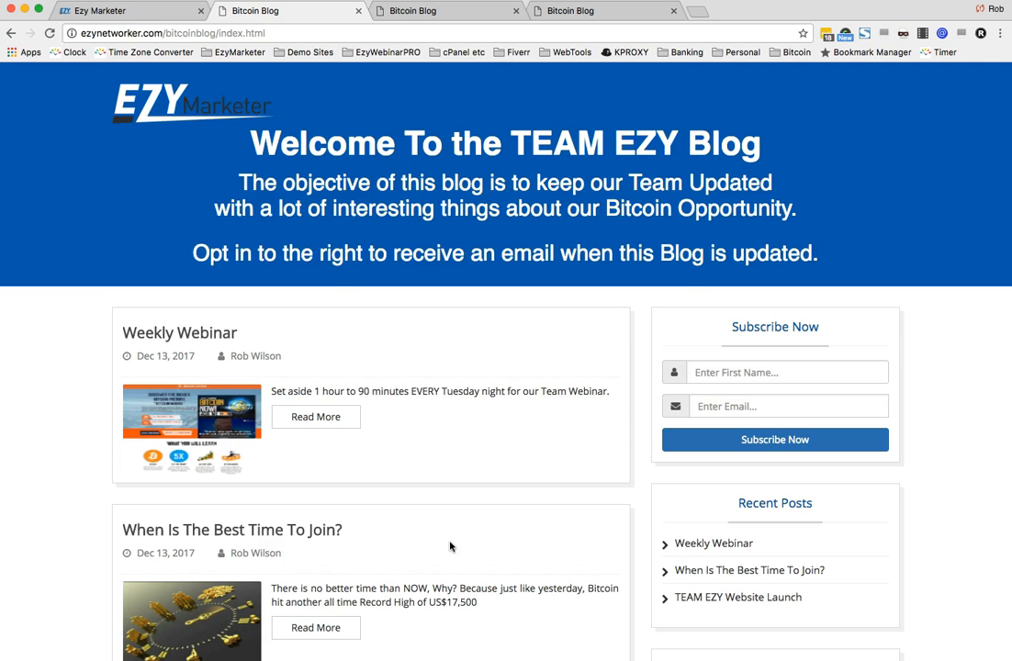
- Go to ezymarketer.com in the last blog tab
left_click(610, 11)
left_click(579, 31)
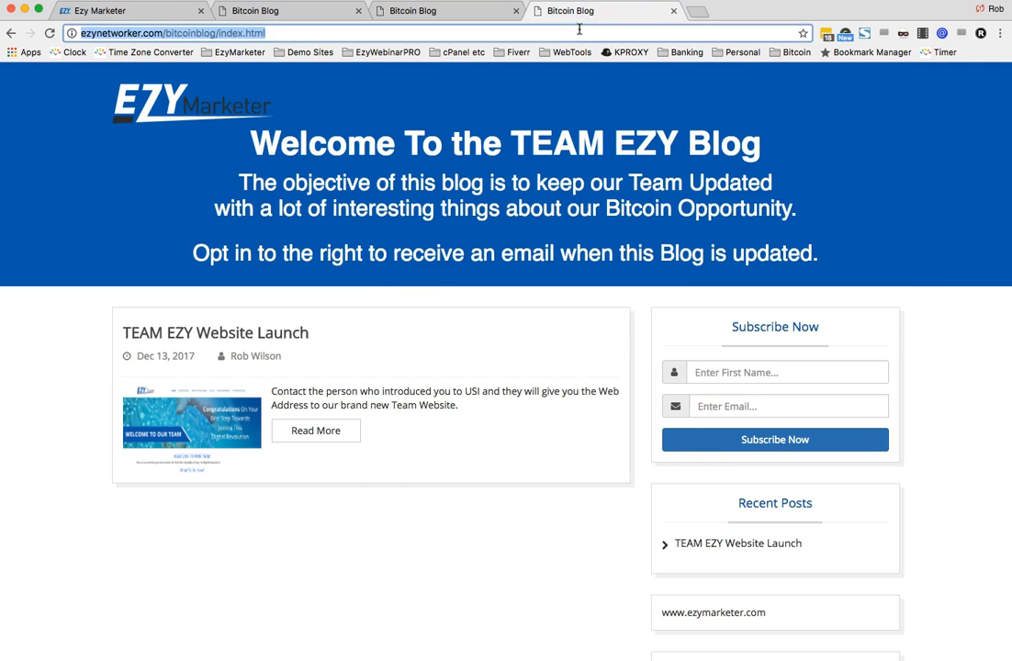
type("ezymarketer.com")
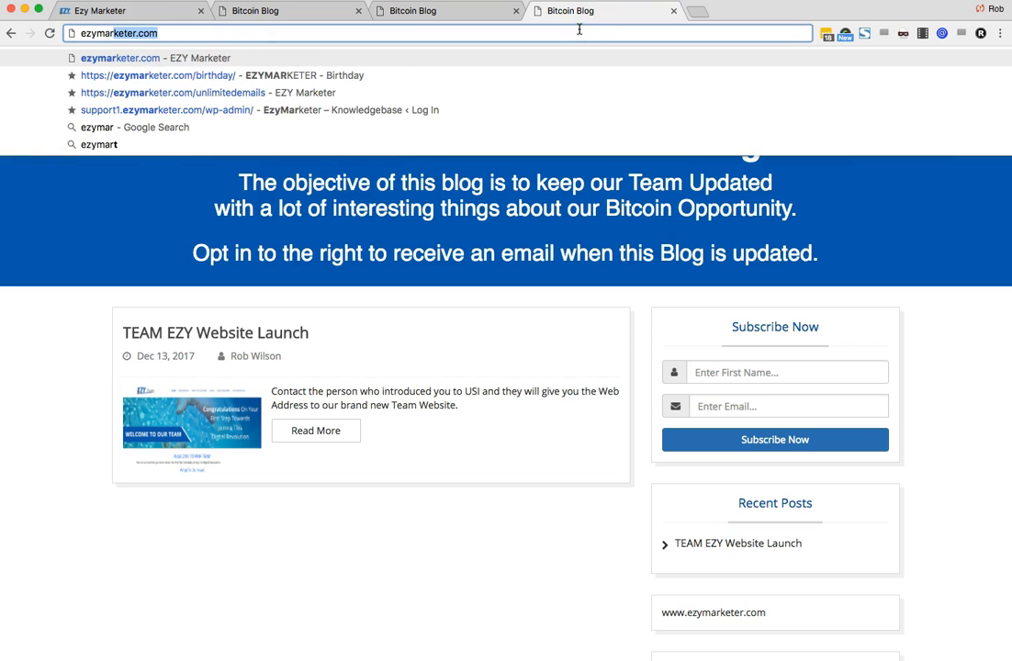
key("Return")
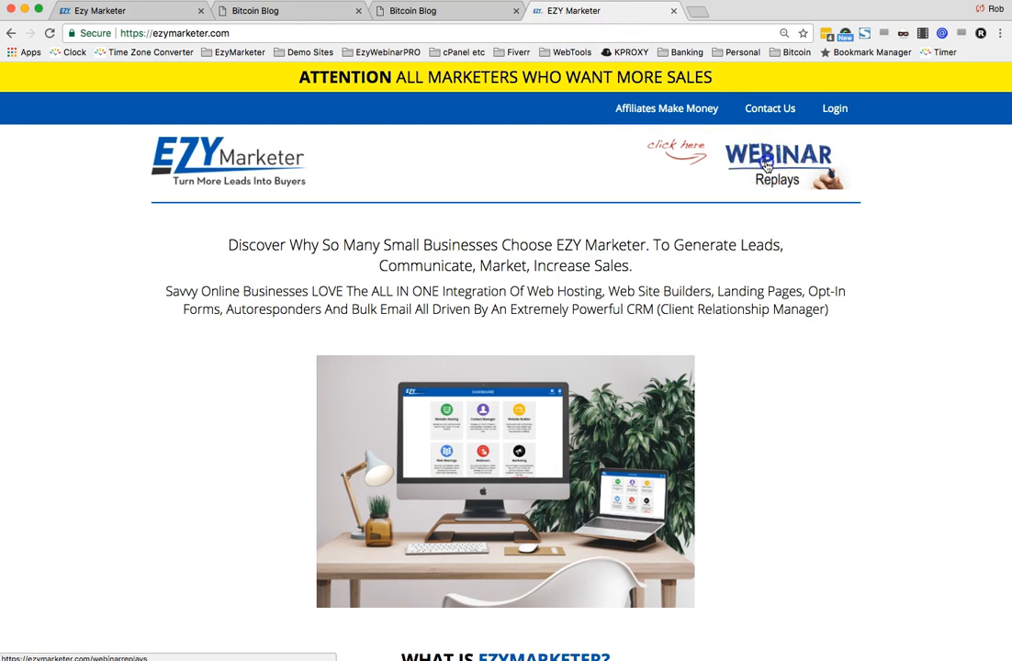
- Open the Webinar Replays page and browse the available replay videos
left_click(766, 164)
left_click(677, 174)
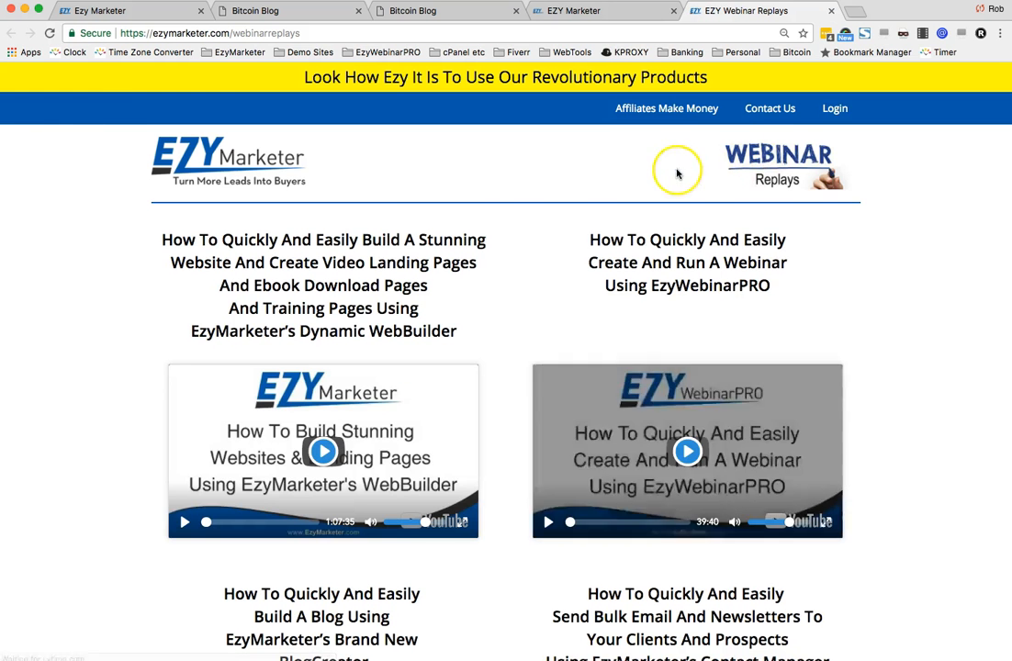
scroll(345, 400, "down", 1)
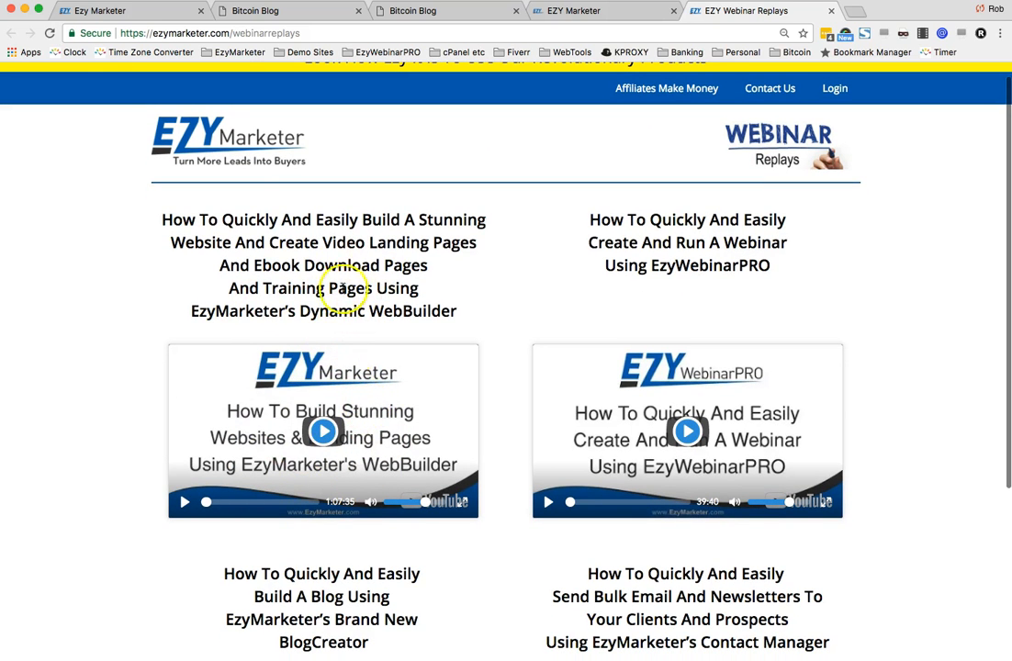
scroll(713, 241, "down", 1)
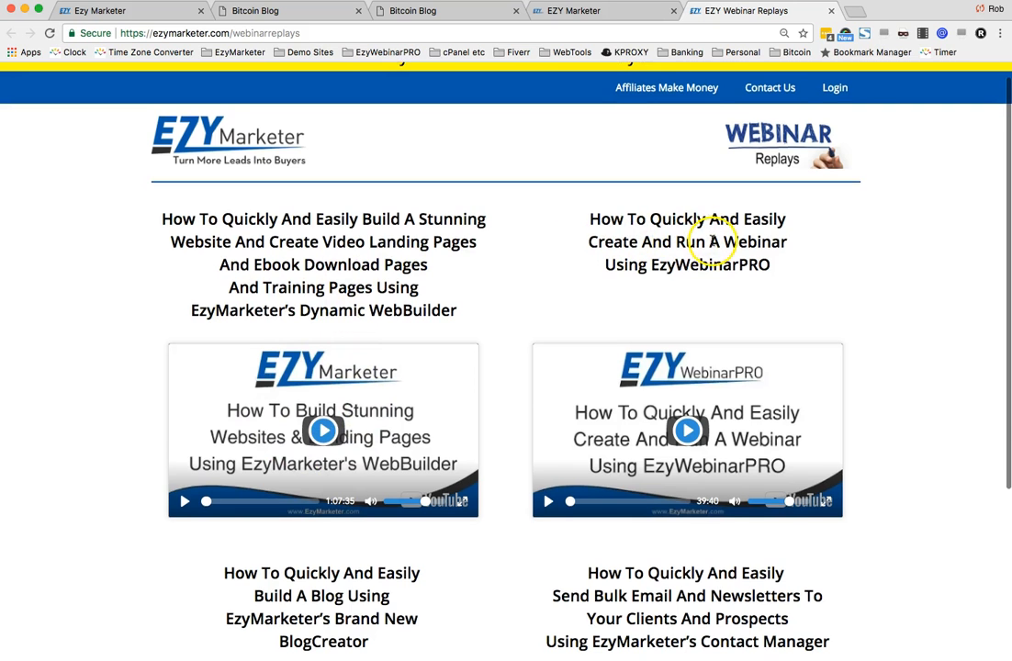
scroll(712, 242, "down", 4)
scroll(746, 253, "down", 2)
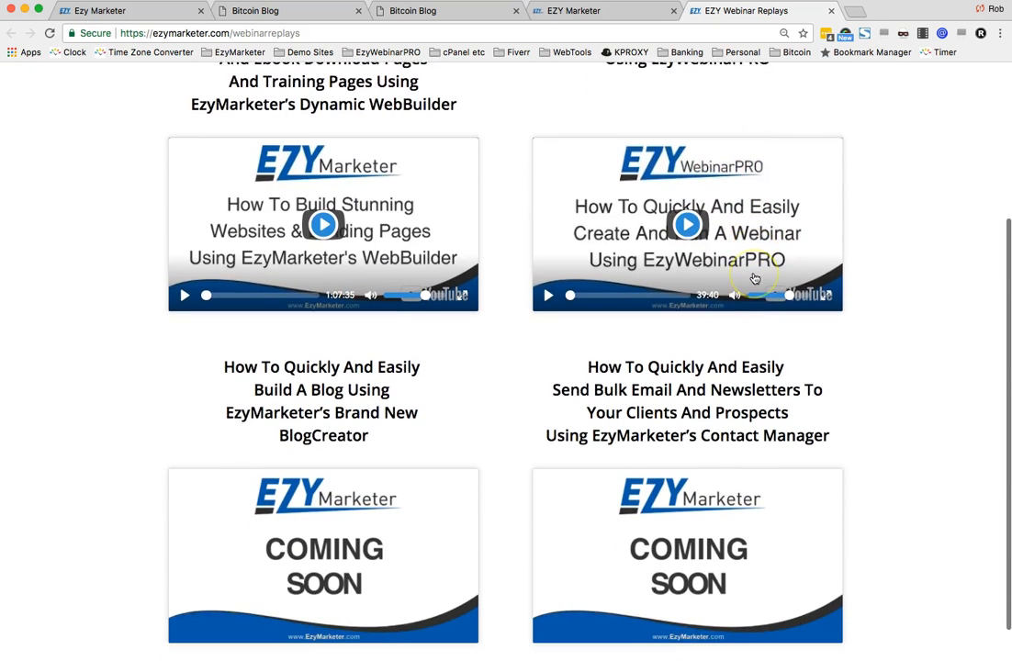
scroll(753, 278, "down", 2)
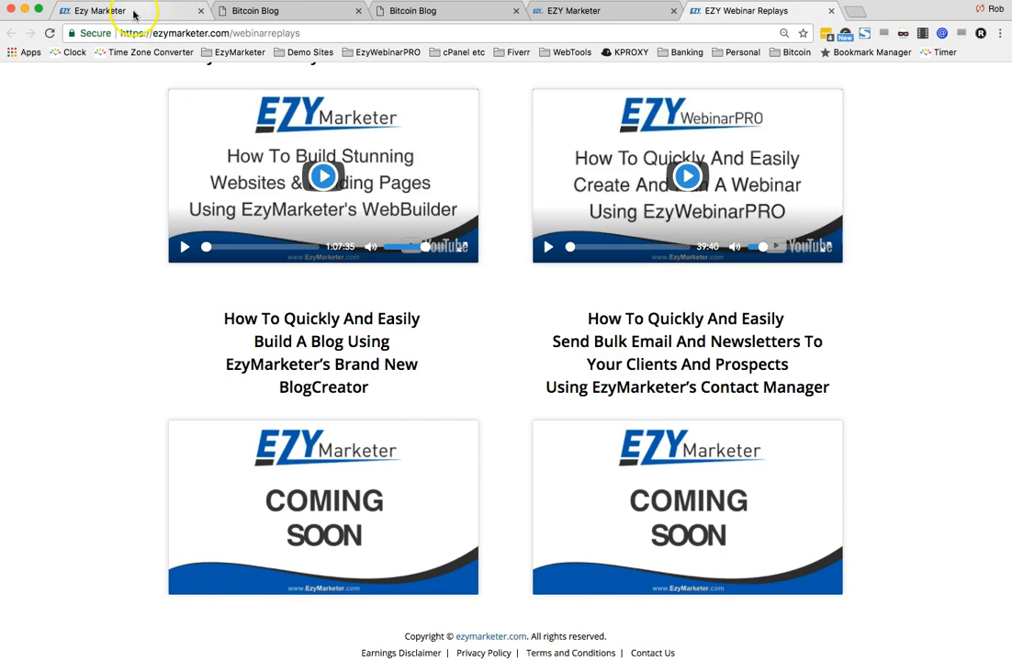
- Highlight the blog's domain and folder in the address bar, then return to the website builder tab
left_click(255, 11)
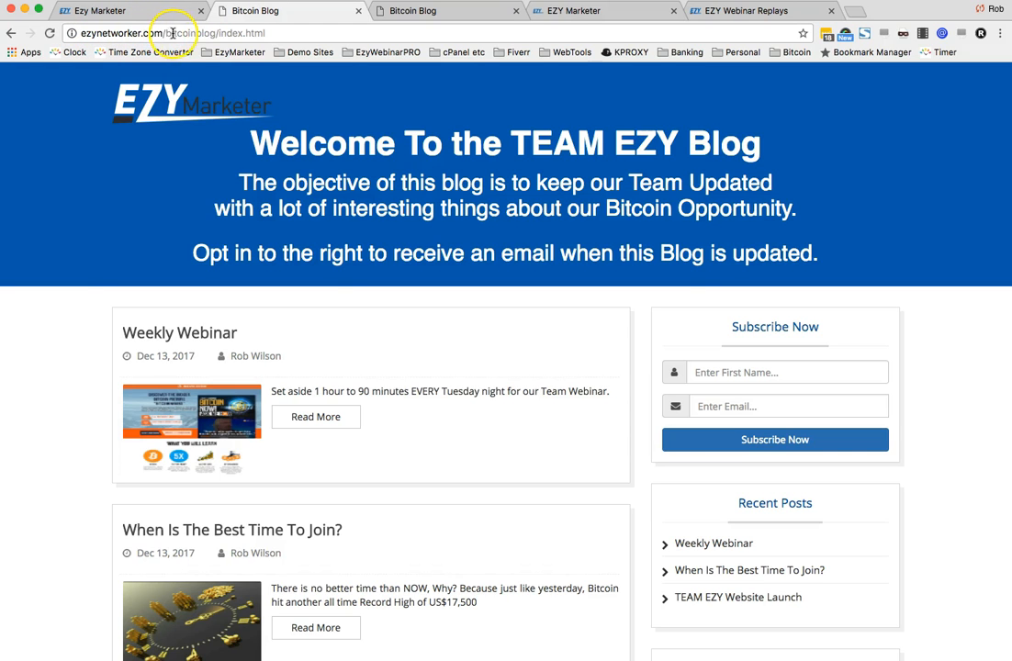
left_click(253, 33)
left_click(219, 33)
left_click_drag(216, 33, 52, 30)
key("super+c")
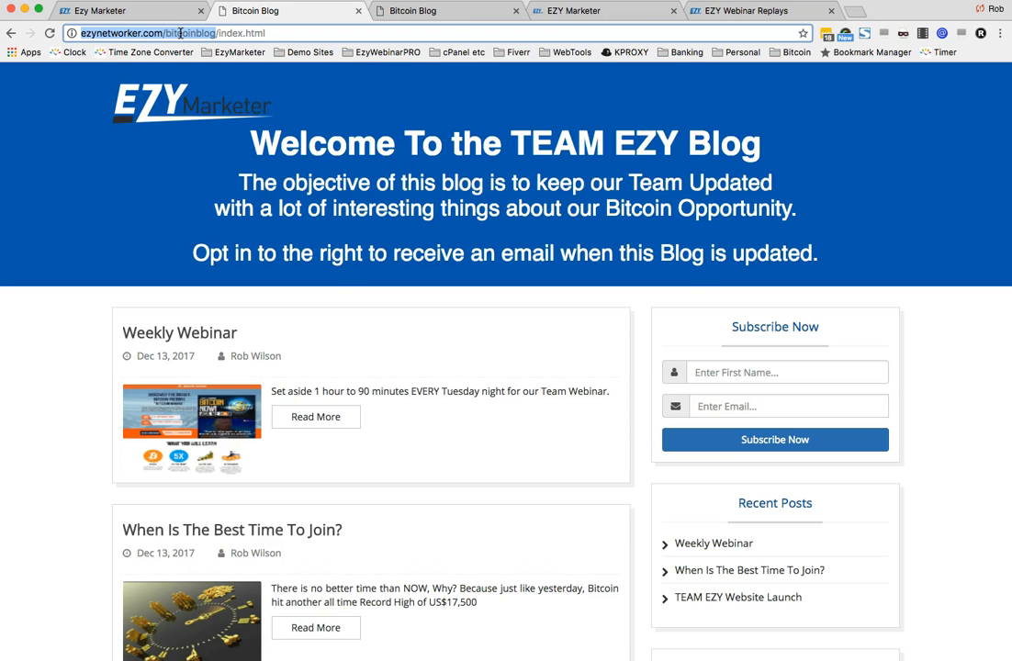
left_click(157, 10)
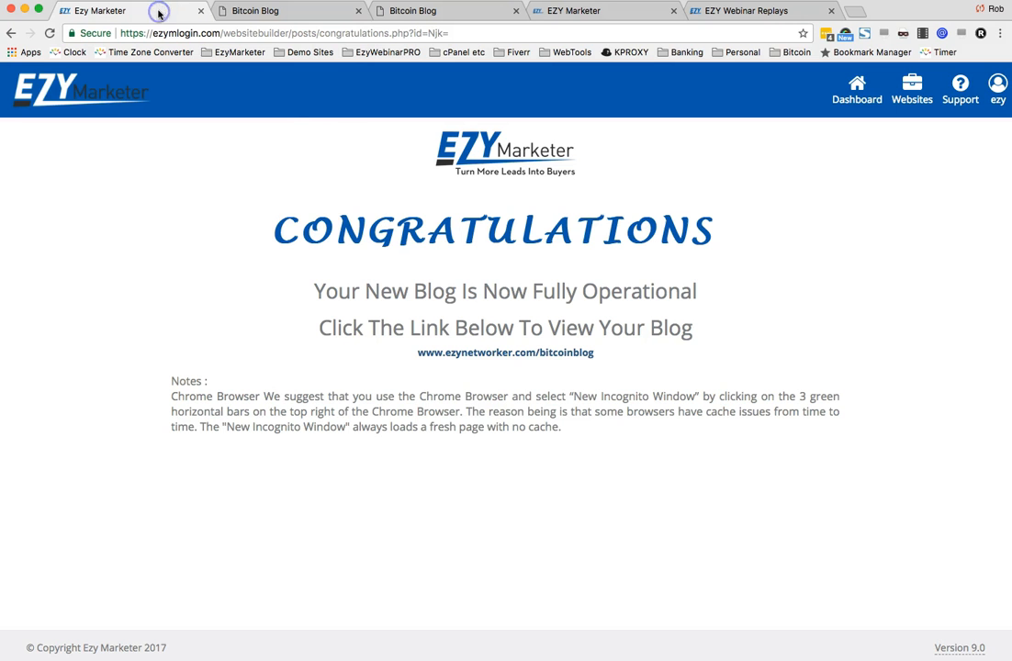
- Create a new website named "webinar Test Website" from the Websites section
left_click(907, 92)
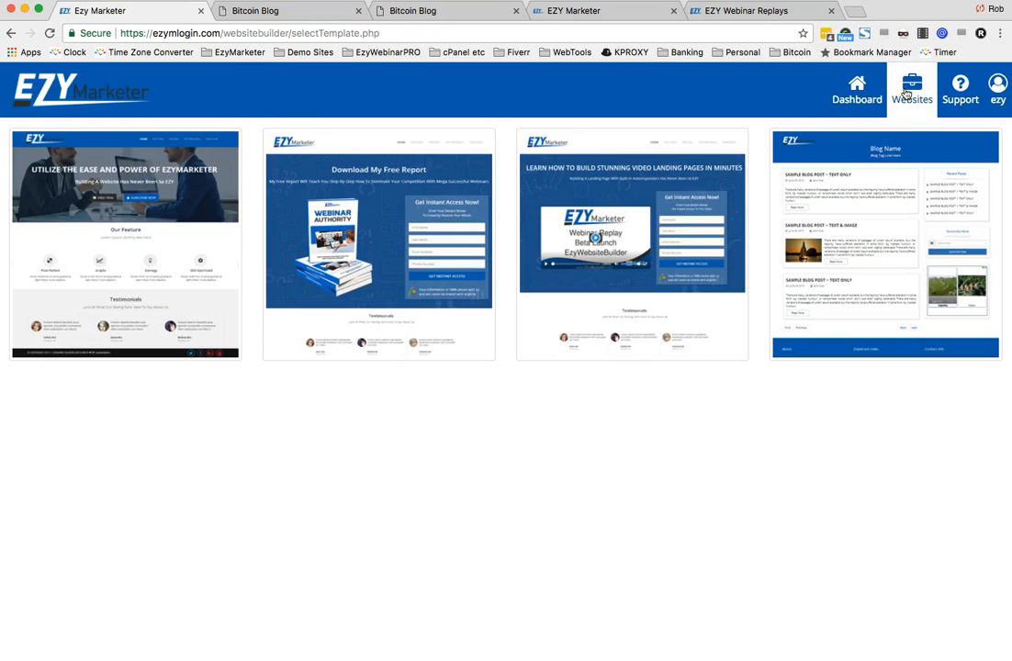
mouse_move(151, 215)
left_click(133, 236)
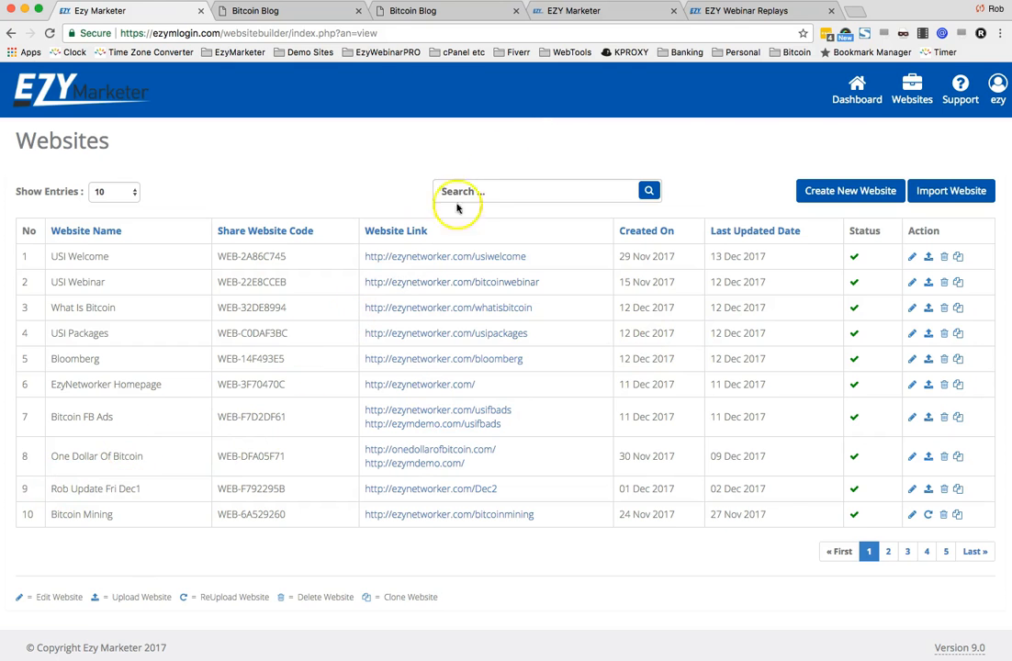
left_click(812, 191)
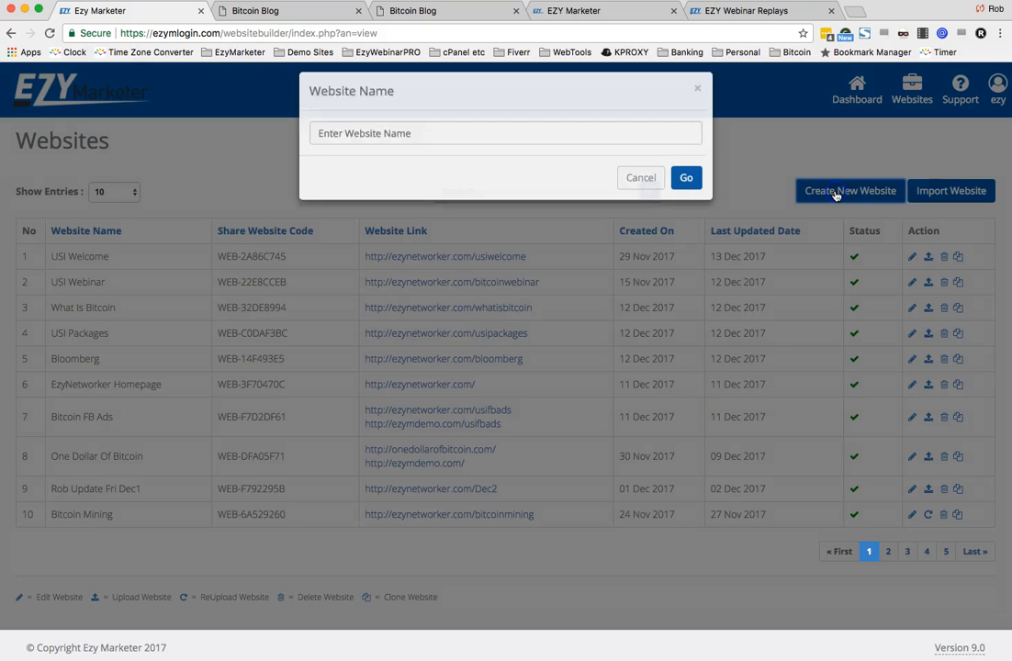
left_click(588, 145)
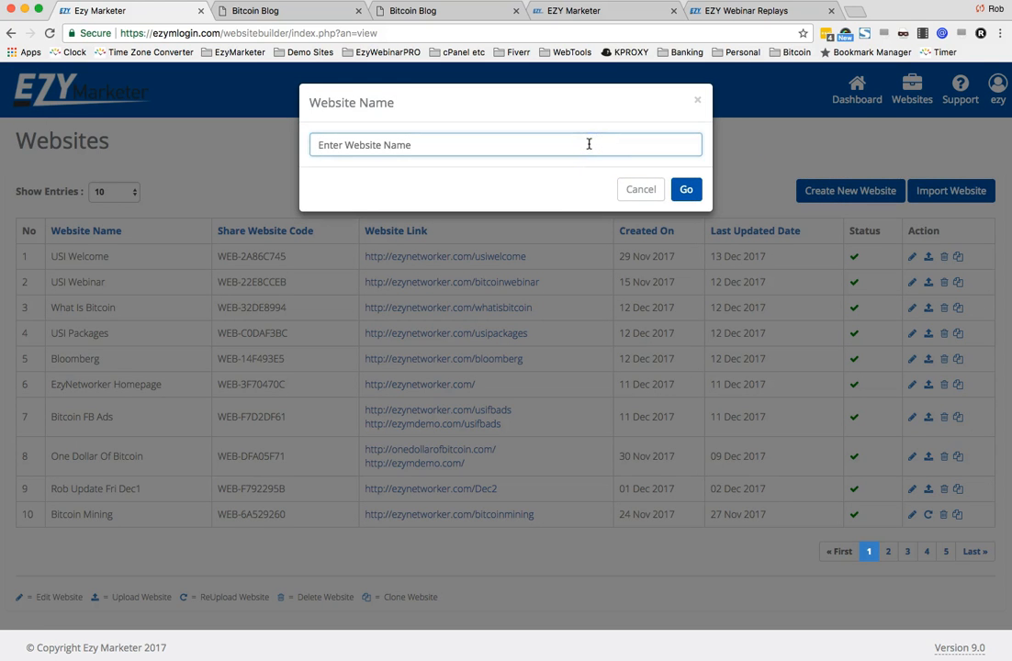
type("webinar Test Website")
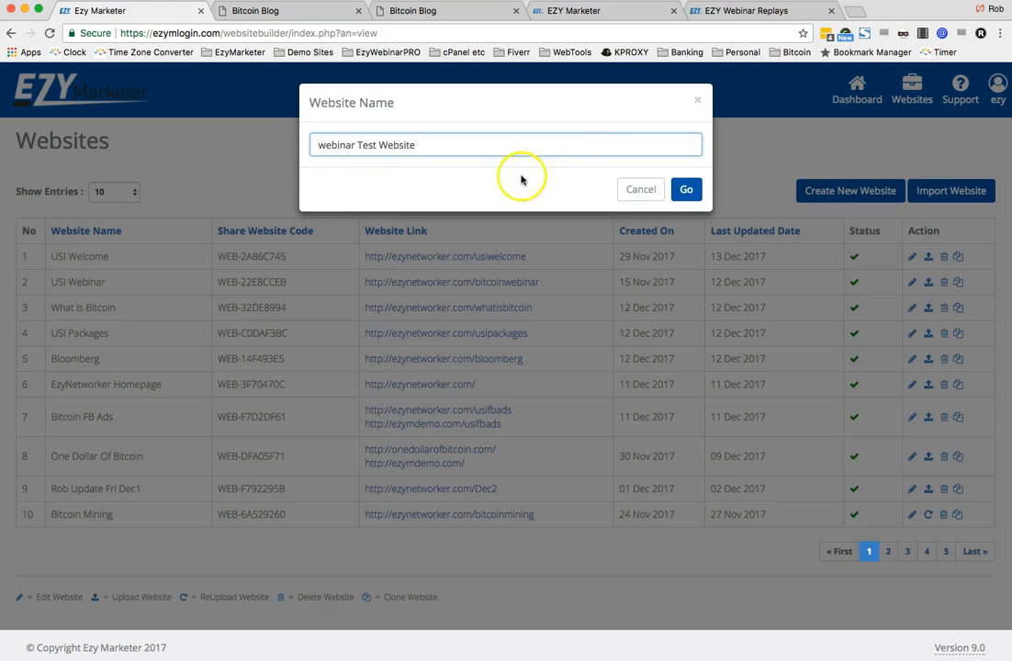
left_click(686, 189)
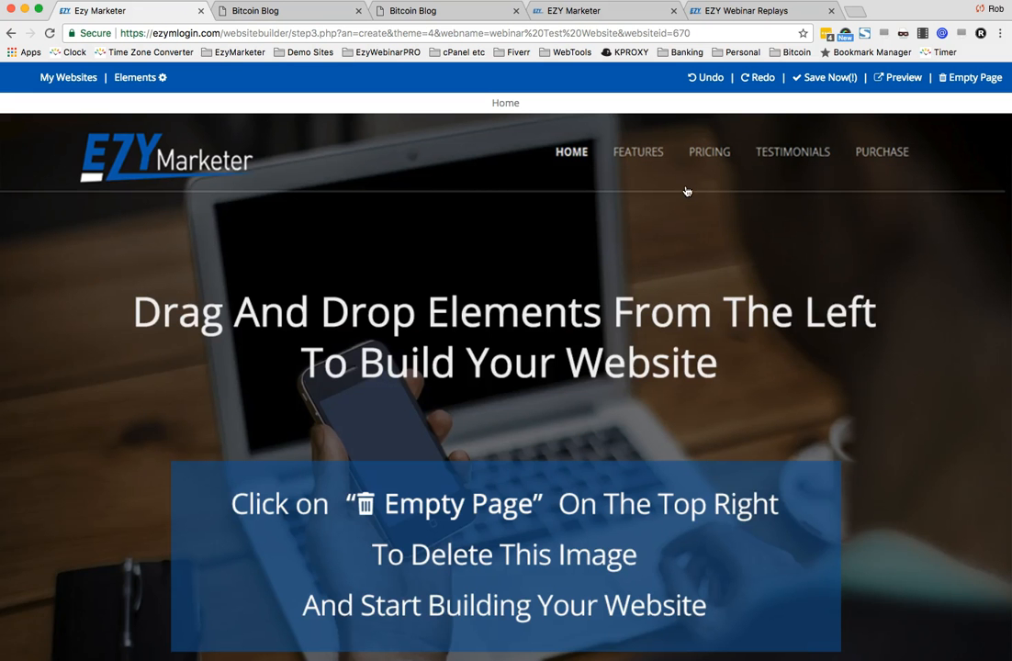
- Empty the starter page and add the first EZY Marketer header block to it
left_click(962, 78)
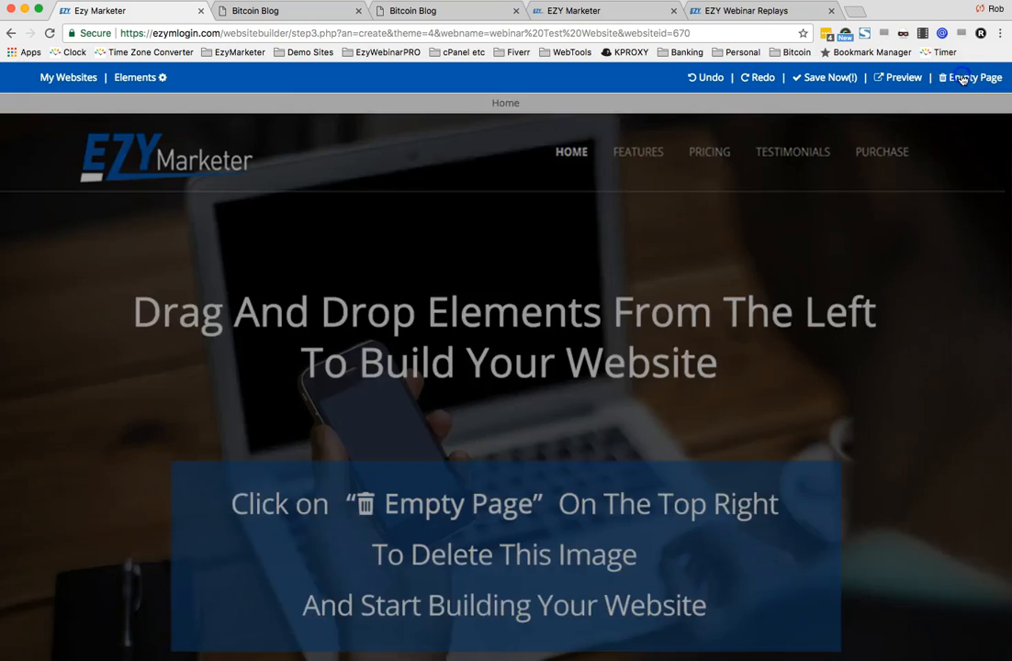
left_click(682, 163)
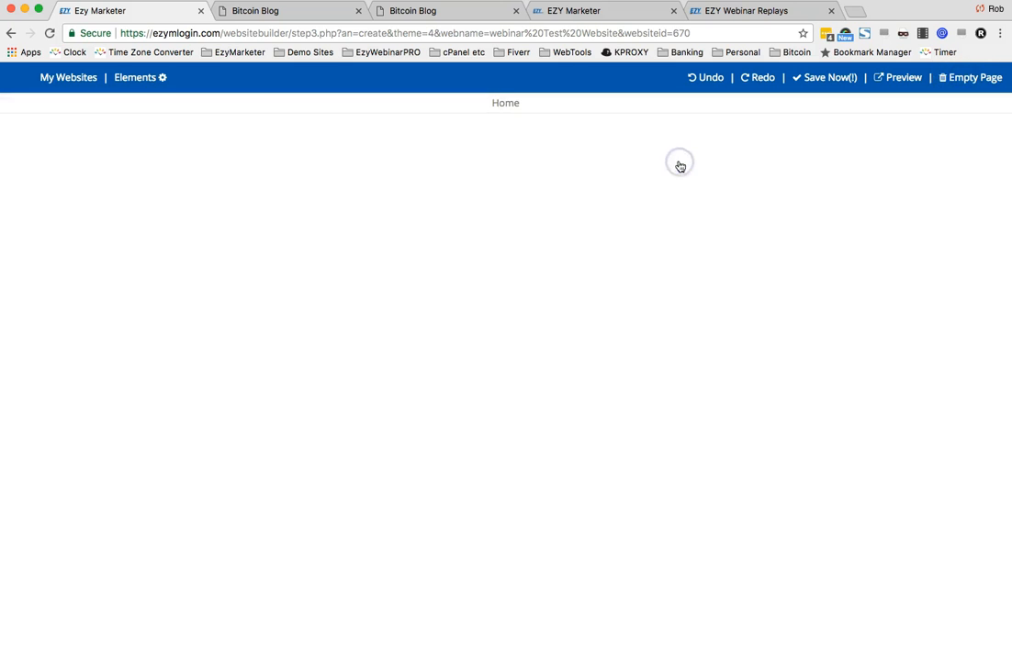
left_click(134, 80)
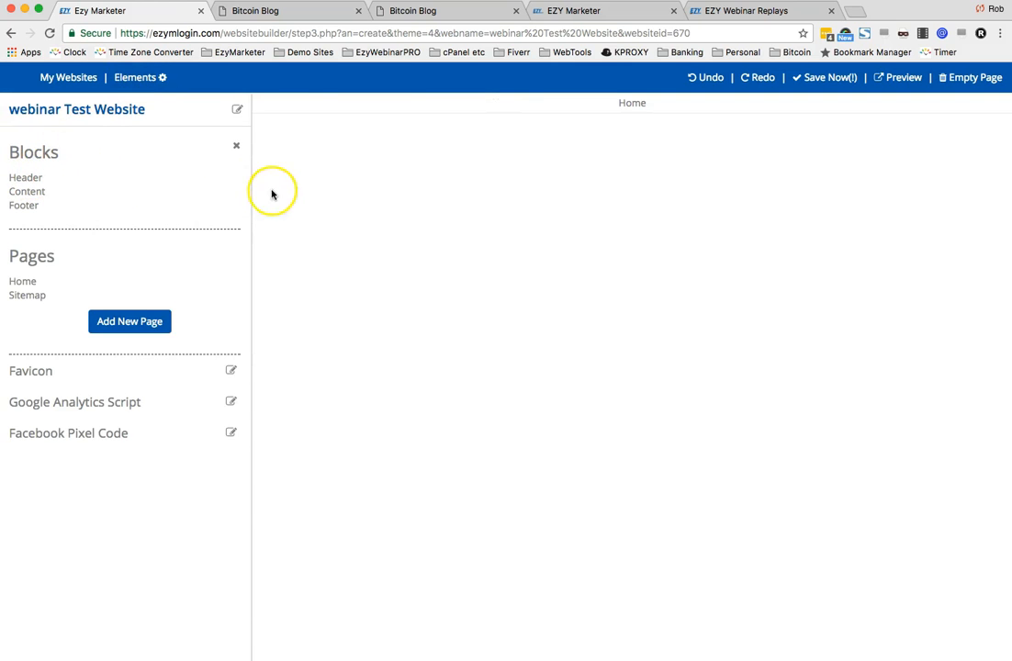
left_click(25, 178)
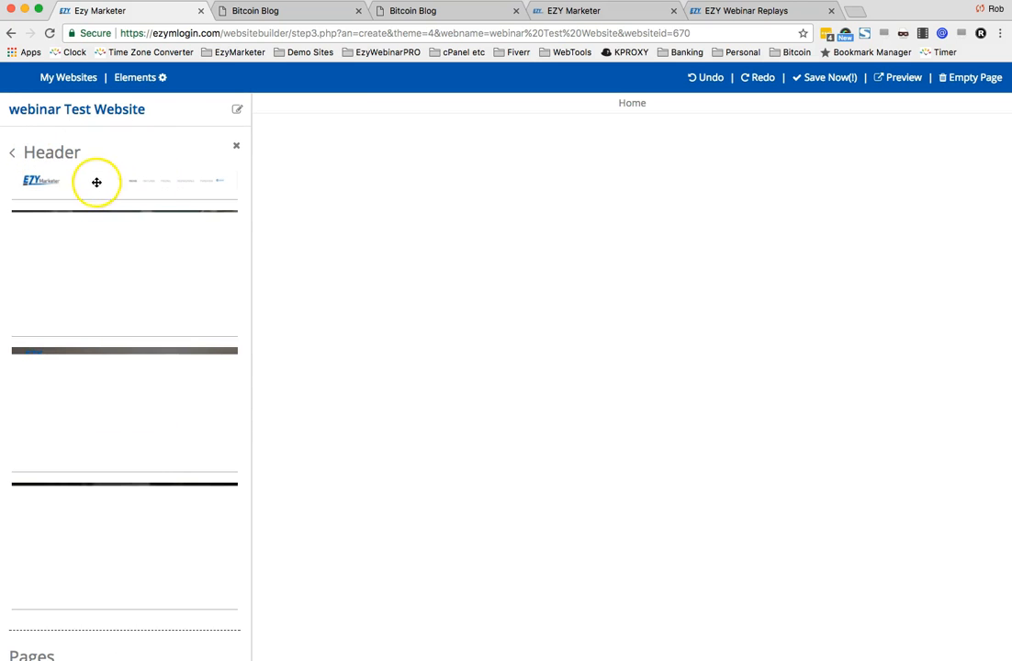
left_click_drag(68, 181, 610, 167)
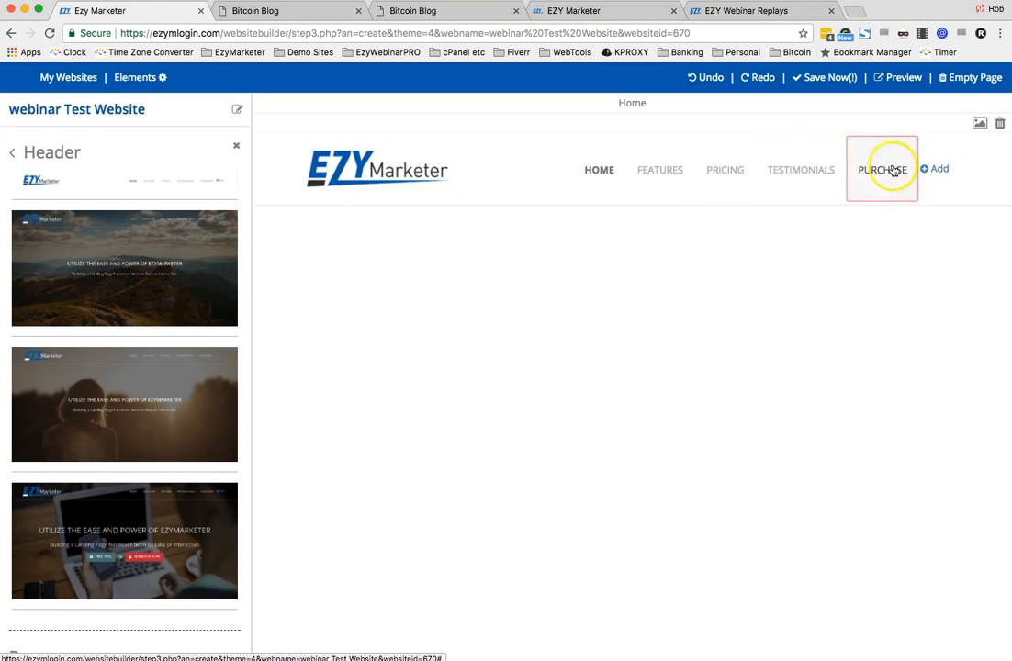
left_click(380, 170)
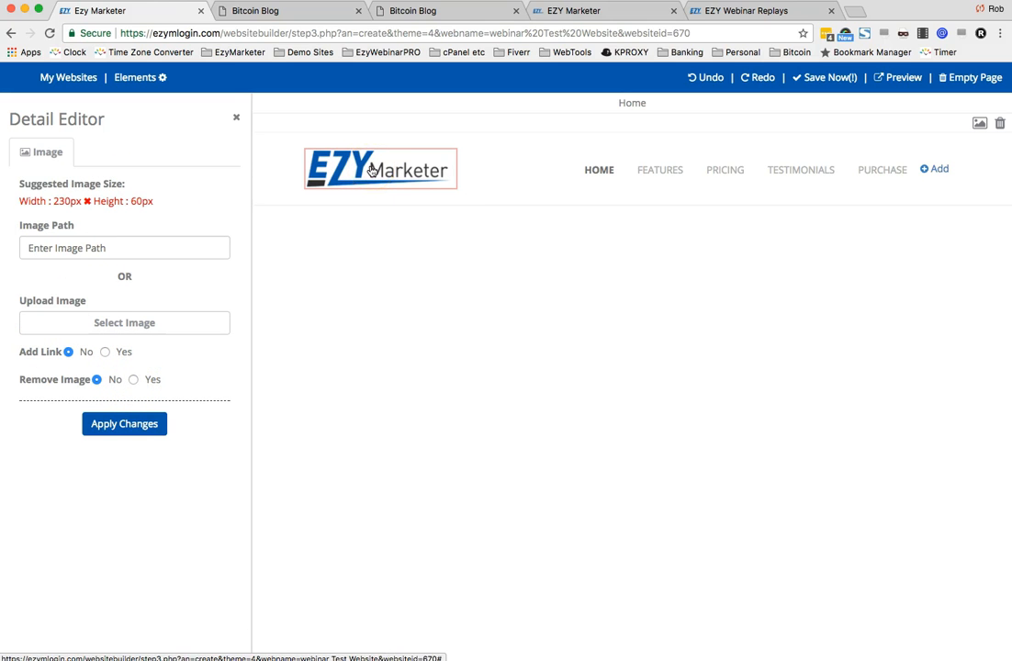
left_click(658, 173)
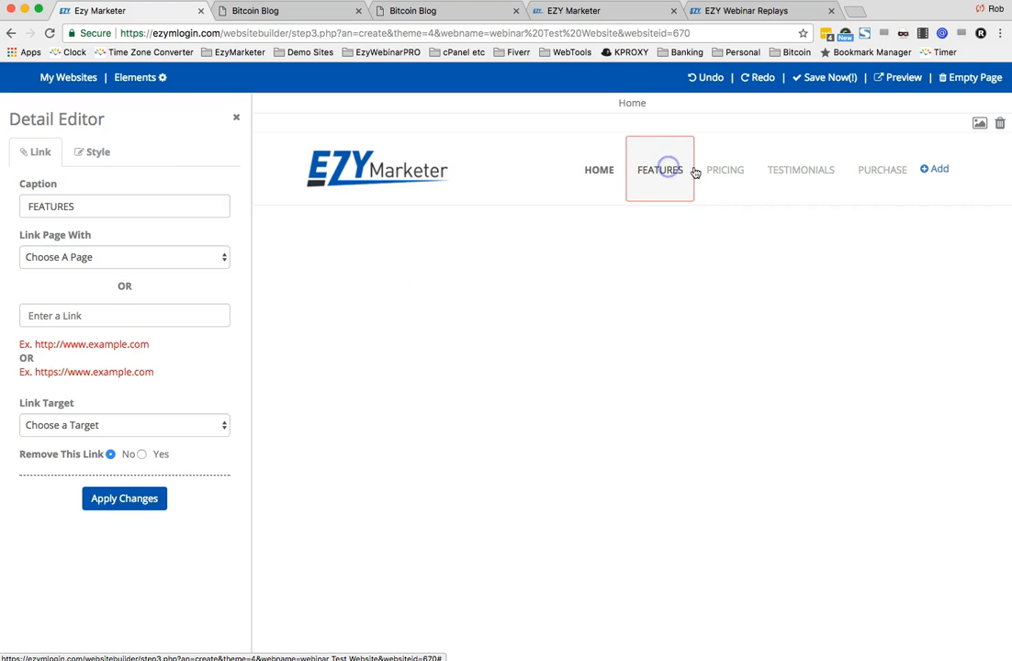
left_click(721, 171)
left_click(789, 176)
left_click(871, 176)
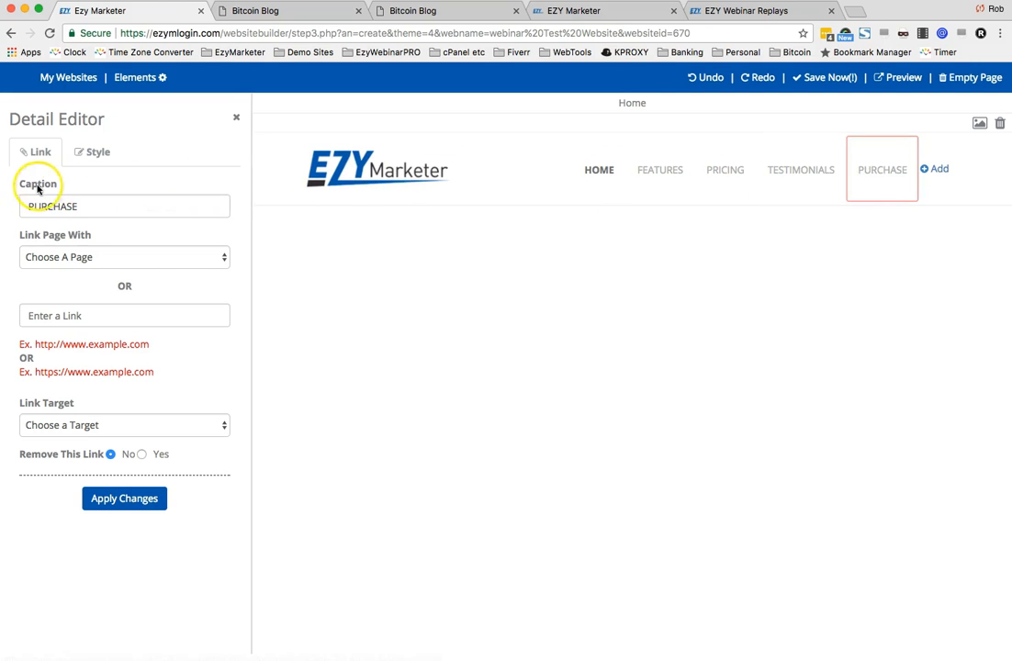
left_click_drag(85, 206, 53, 206)
type("BLOG")
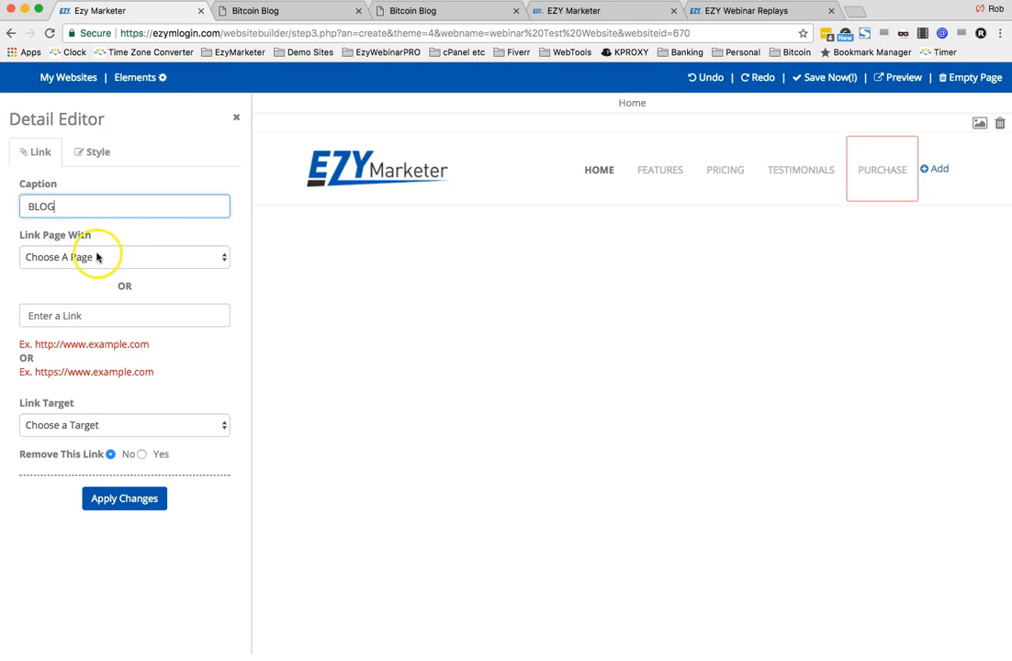
left_click(81, 315)
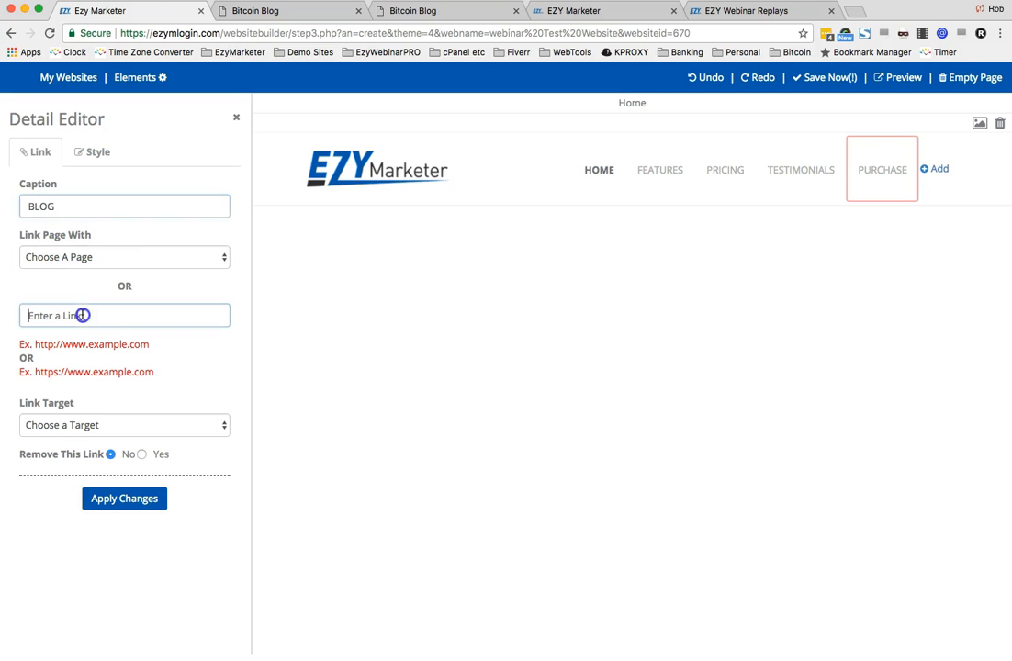
key("super+v")
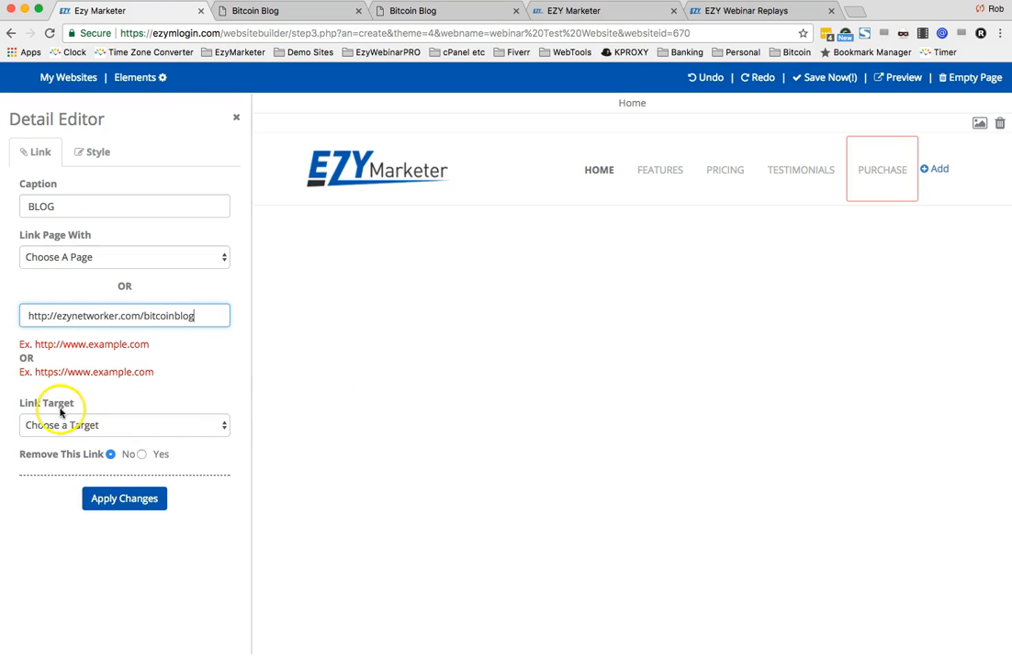
left_click(223, 425)
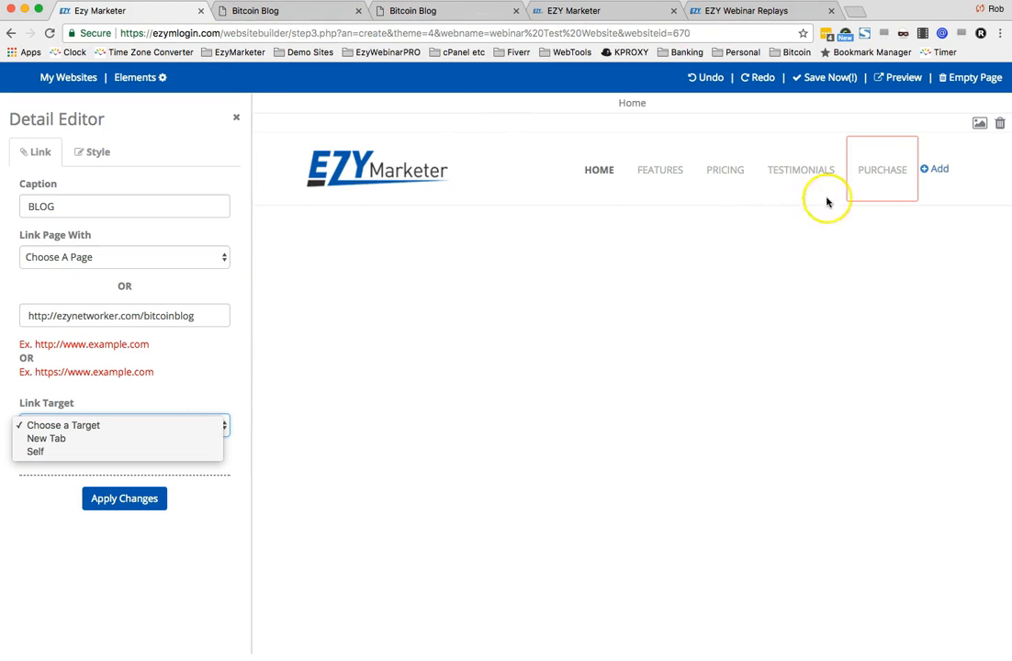
left_click(48, 439)
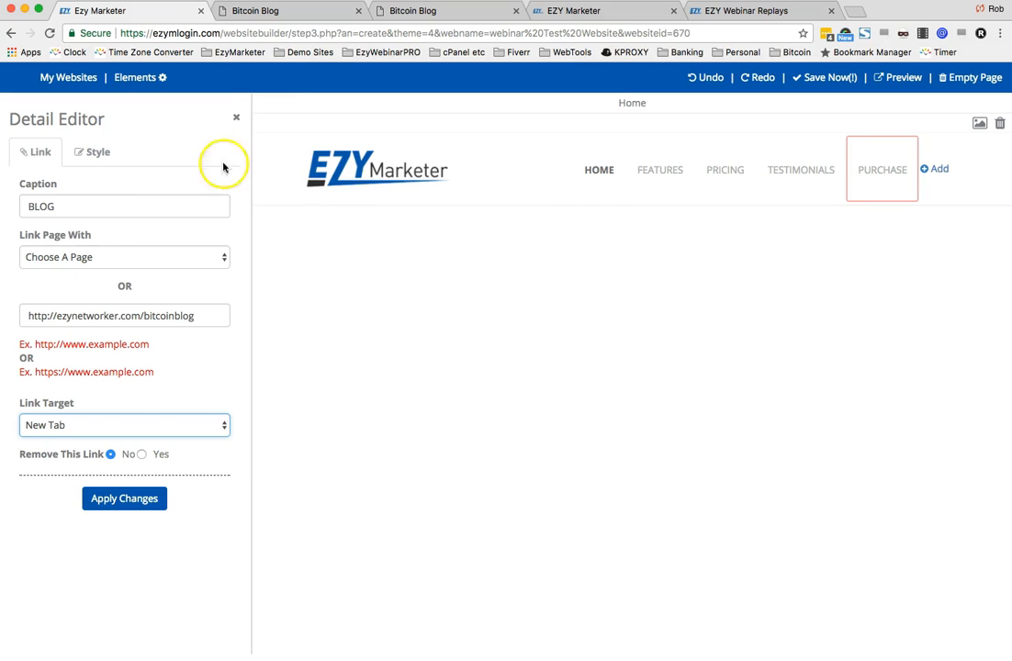
left_click(113, 502)
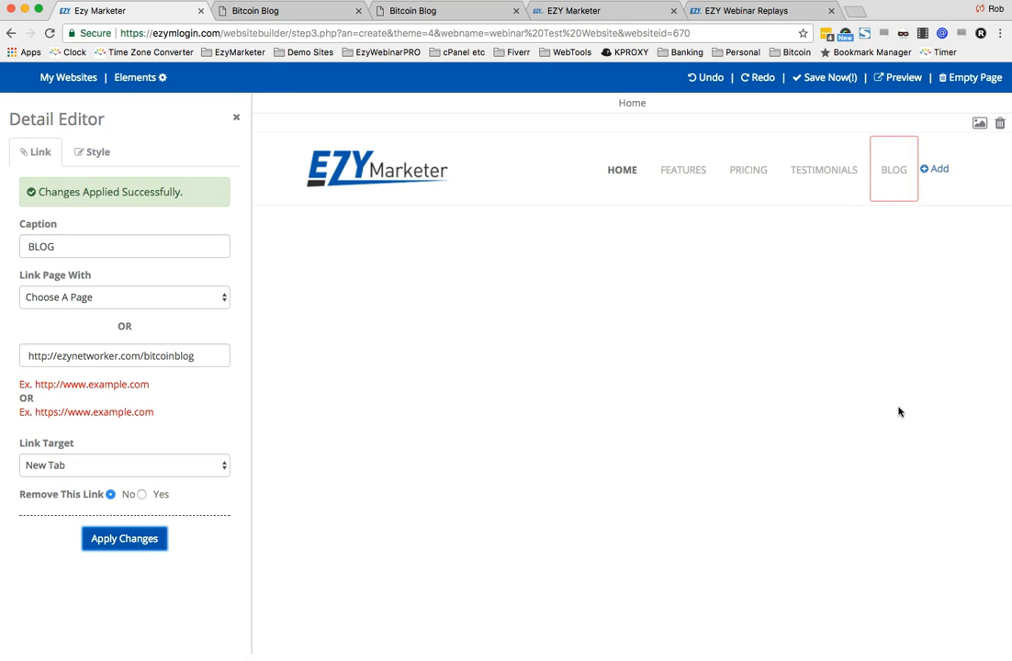
- Add the Testimonials heading content block below the header and retitle its heading Blog
left_click(147, 82)
scroll(156, 368, "down", 3)
scroll(110, 294, "up", 3)
left_click(12, 153)
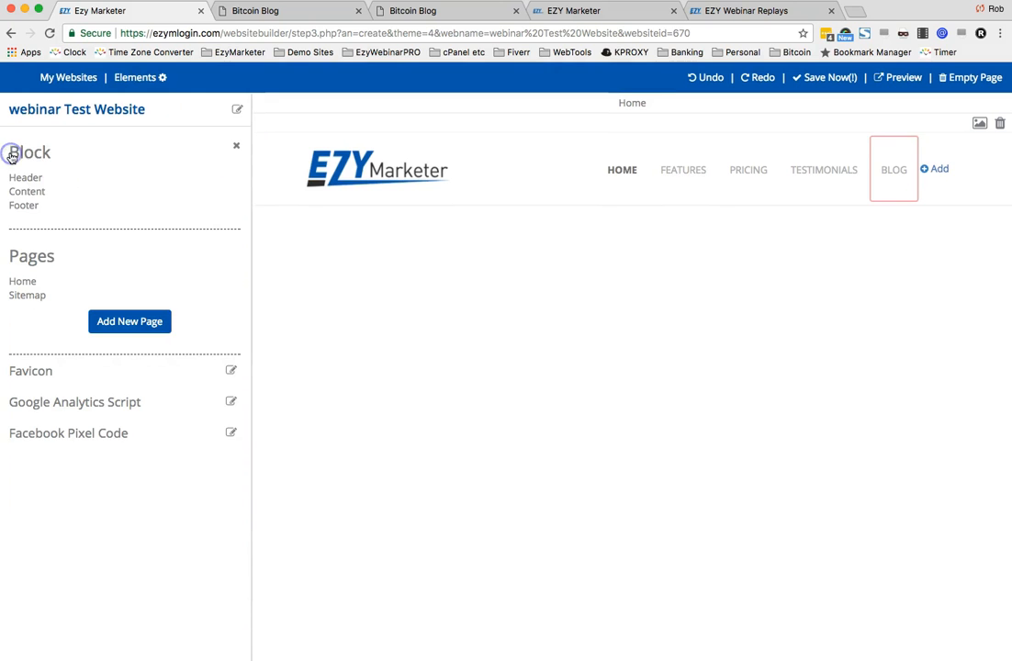
left_click(35, 192)
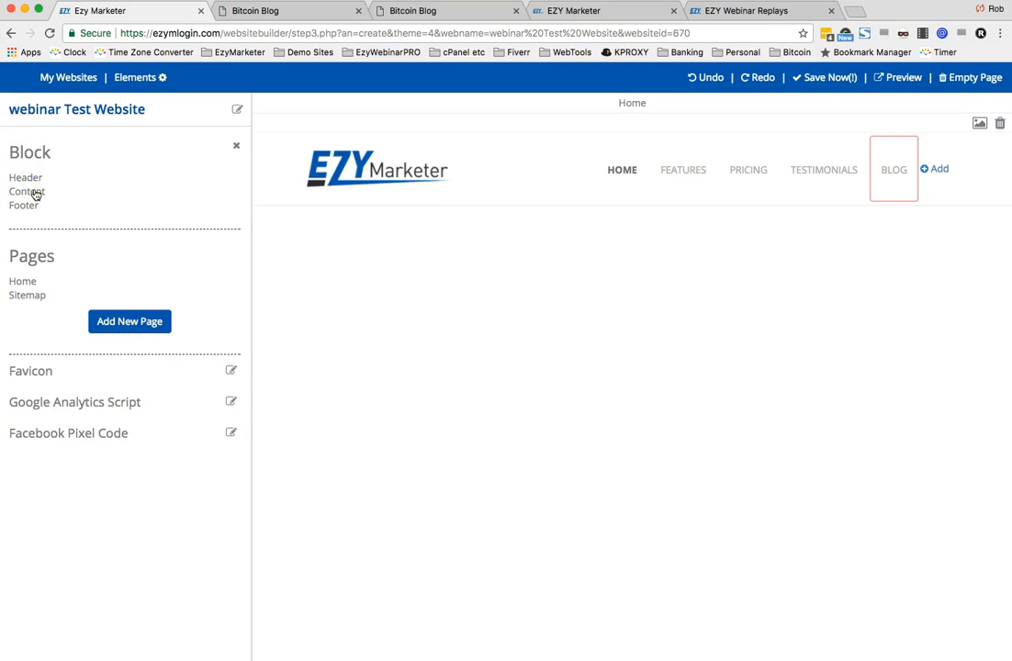
scroll(112, 372, "down", 5)
scroll(83, 377, "down", 3)
scroll(81, 372, "up", 6)
left_click(608, 407)
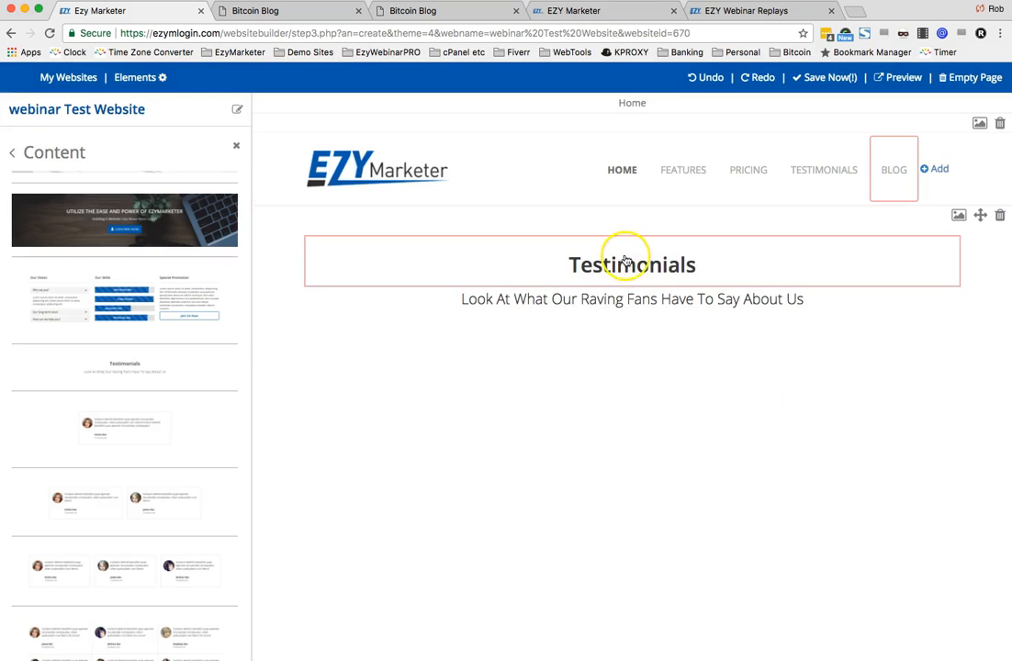
left_click(625, 261)
double_click(544, 265)
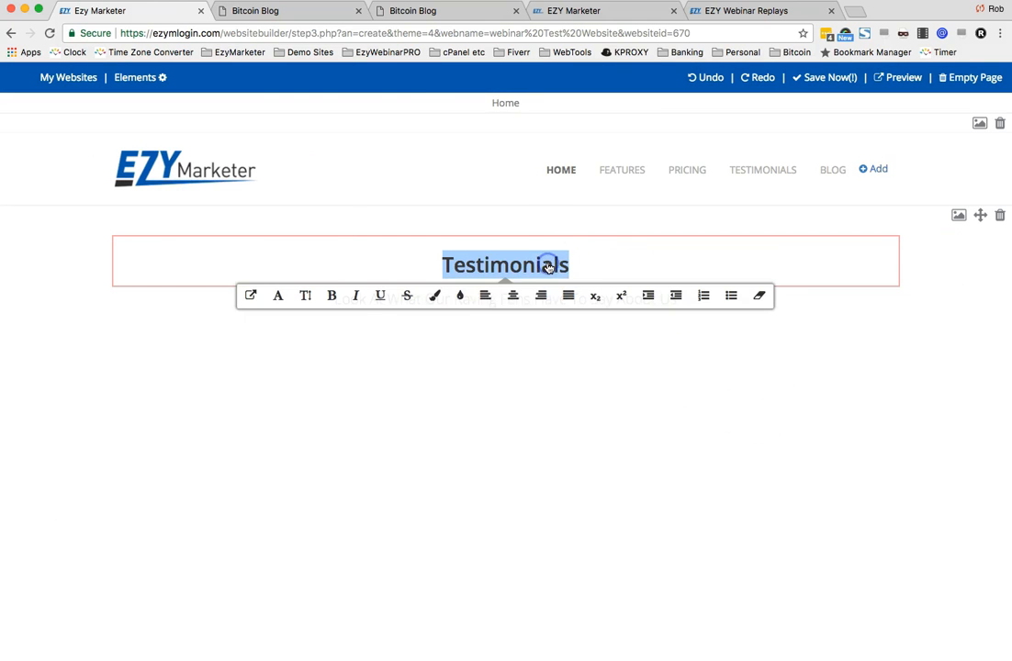
type("Blog")
- Replace the subtitle text with "CLICK HERE to go to our Blog"
left_click(543, 297)
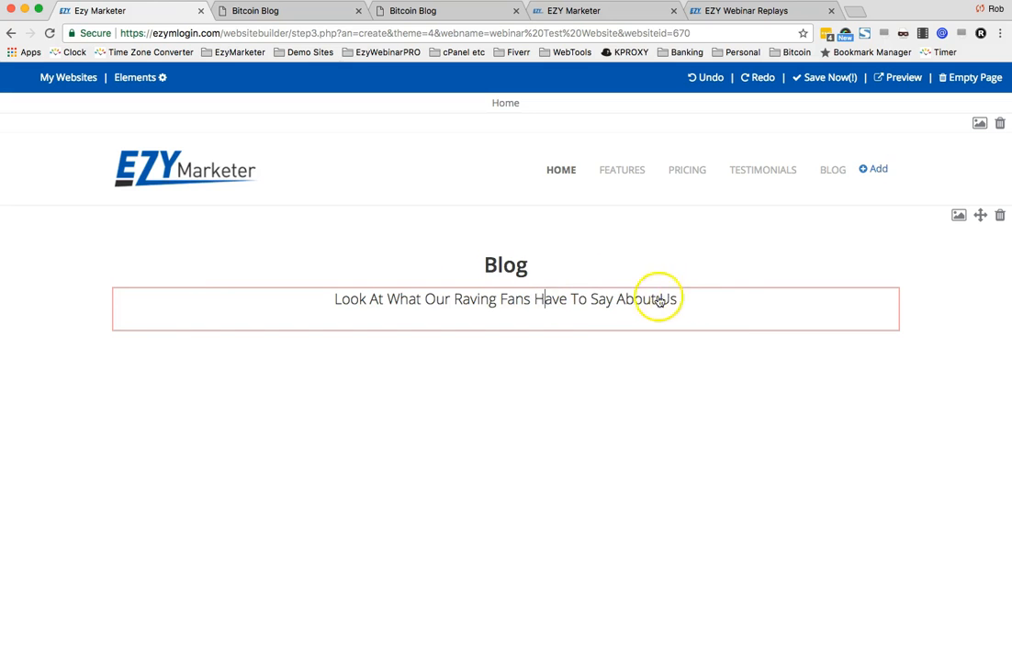
triple_click(625, 300)
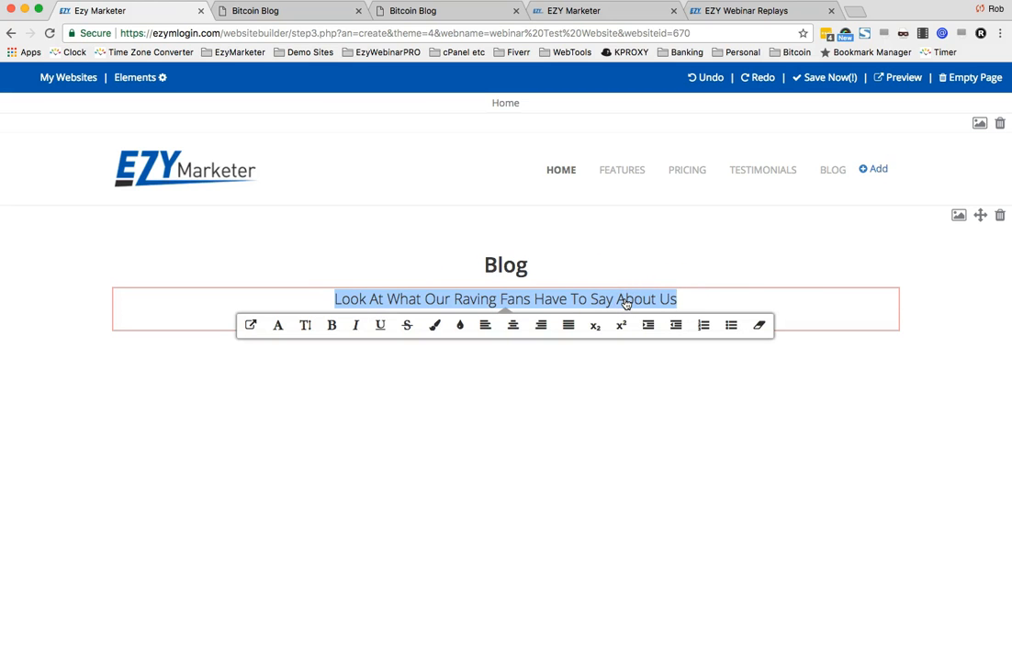
type("CLI")
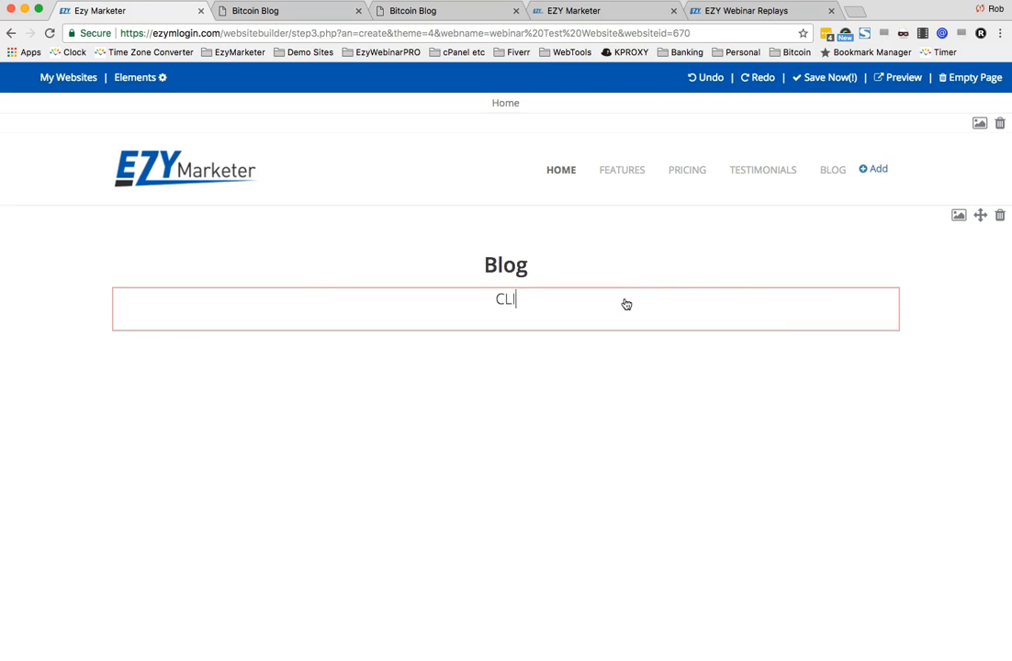
type("CK HERE to go to our Blog")
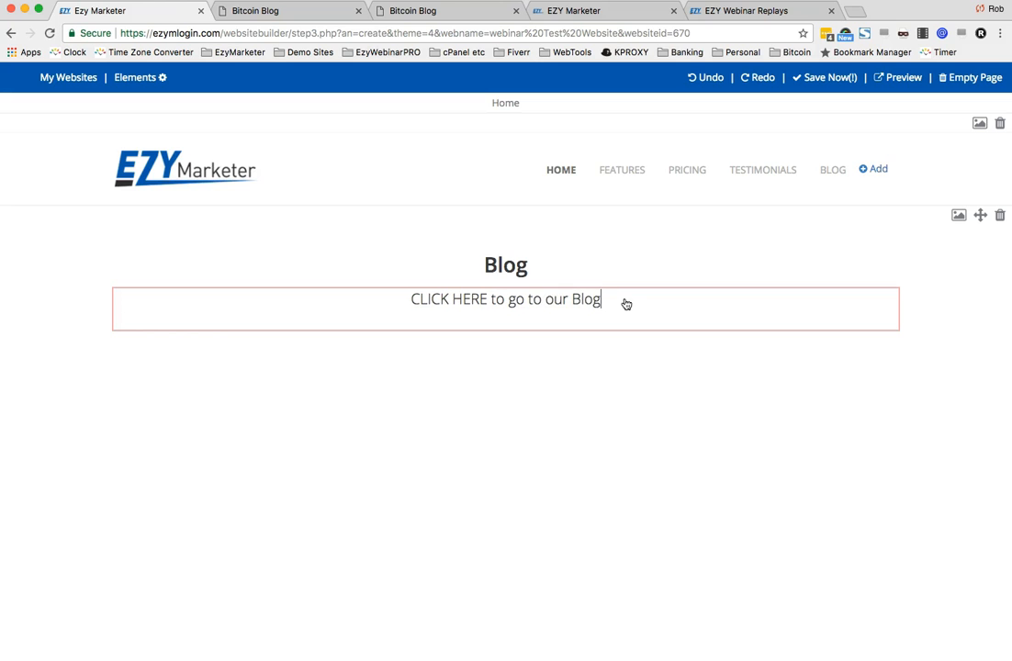
left_click_drag(408, 299, 486, 303)
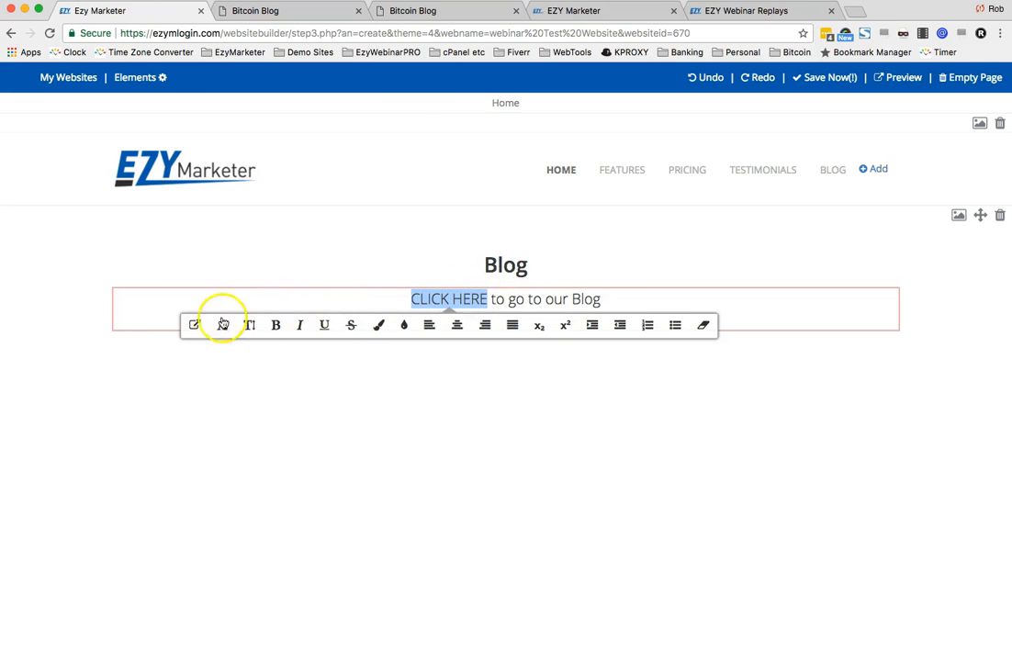
left_click(193, 327)
left_click(375, 333)
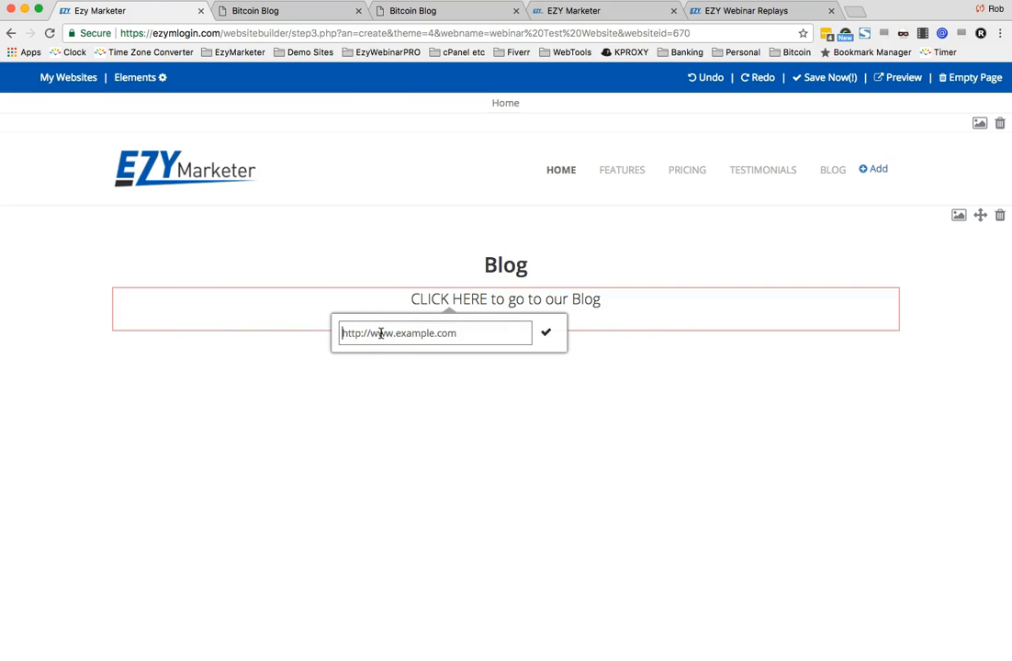
type("http://ezynetworker.com/bitcoinblog")
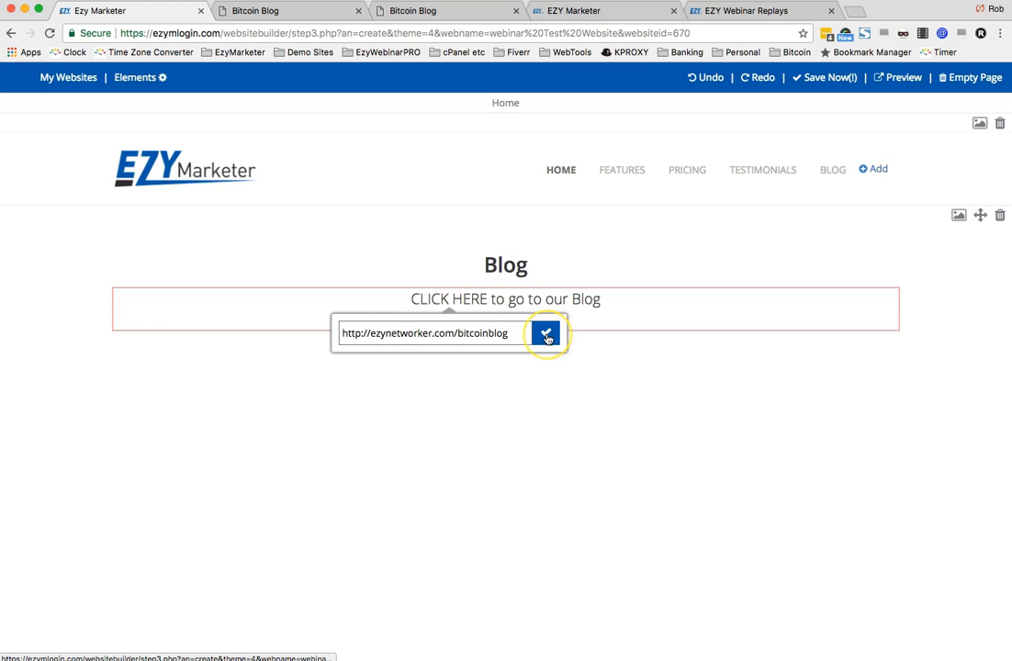
left_click(546, 337)
left_click(436, 298)
left_click(491, 327)
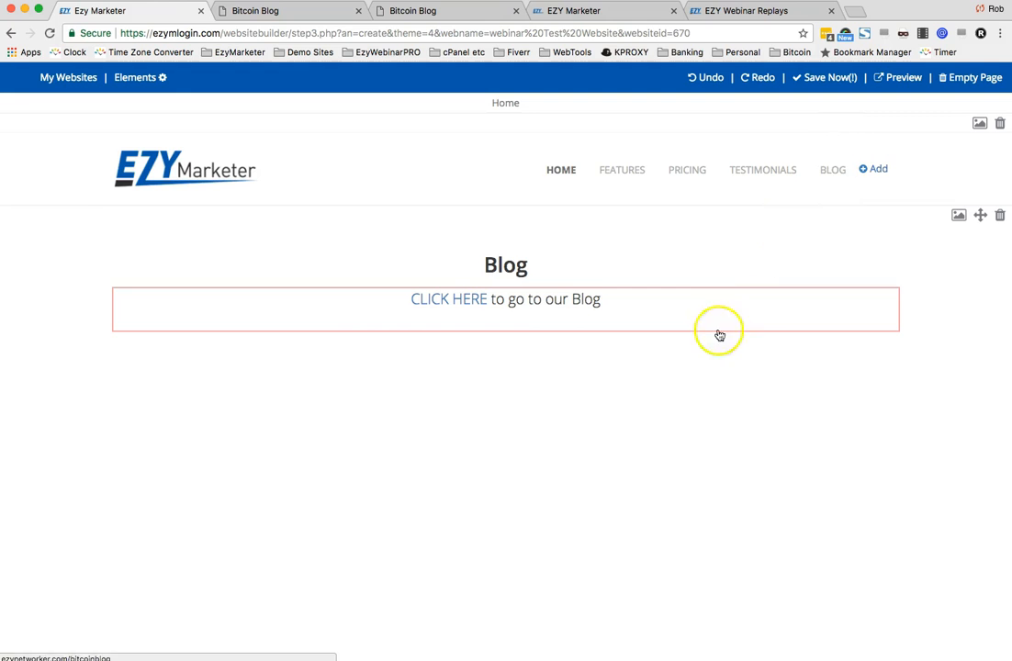
left_click(583, 423)
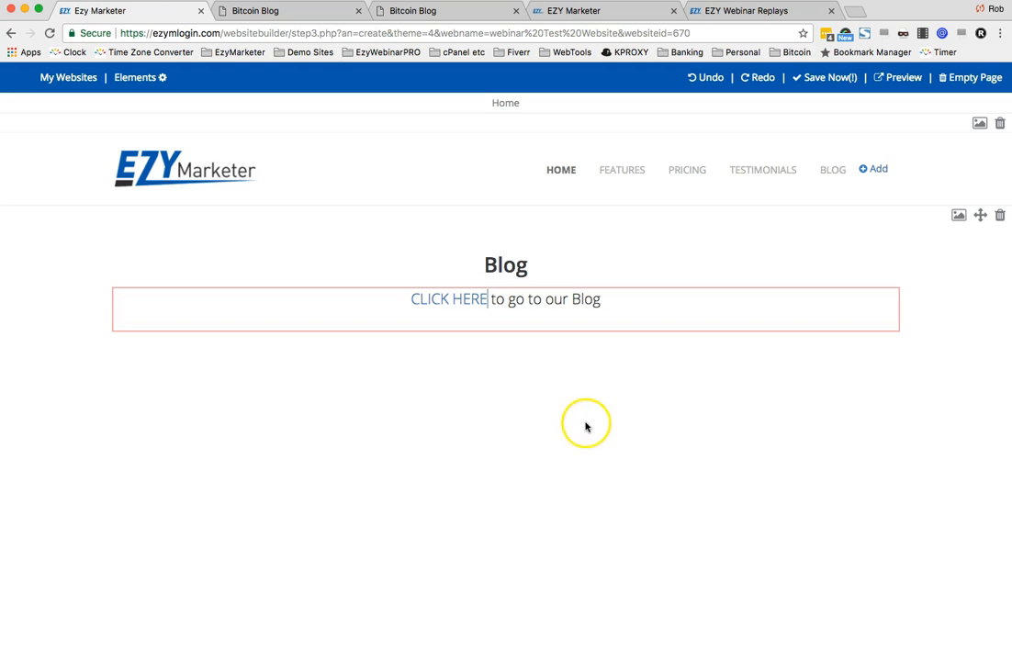